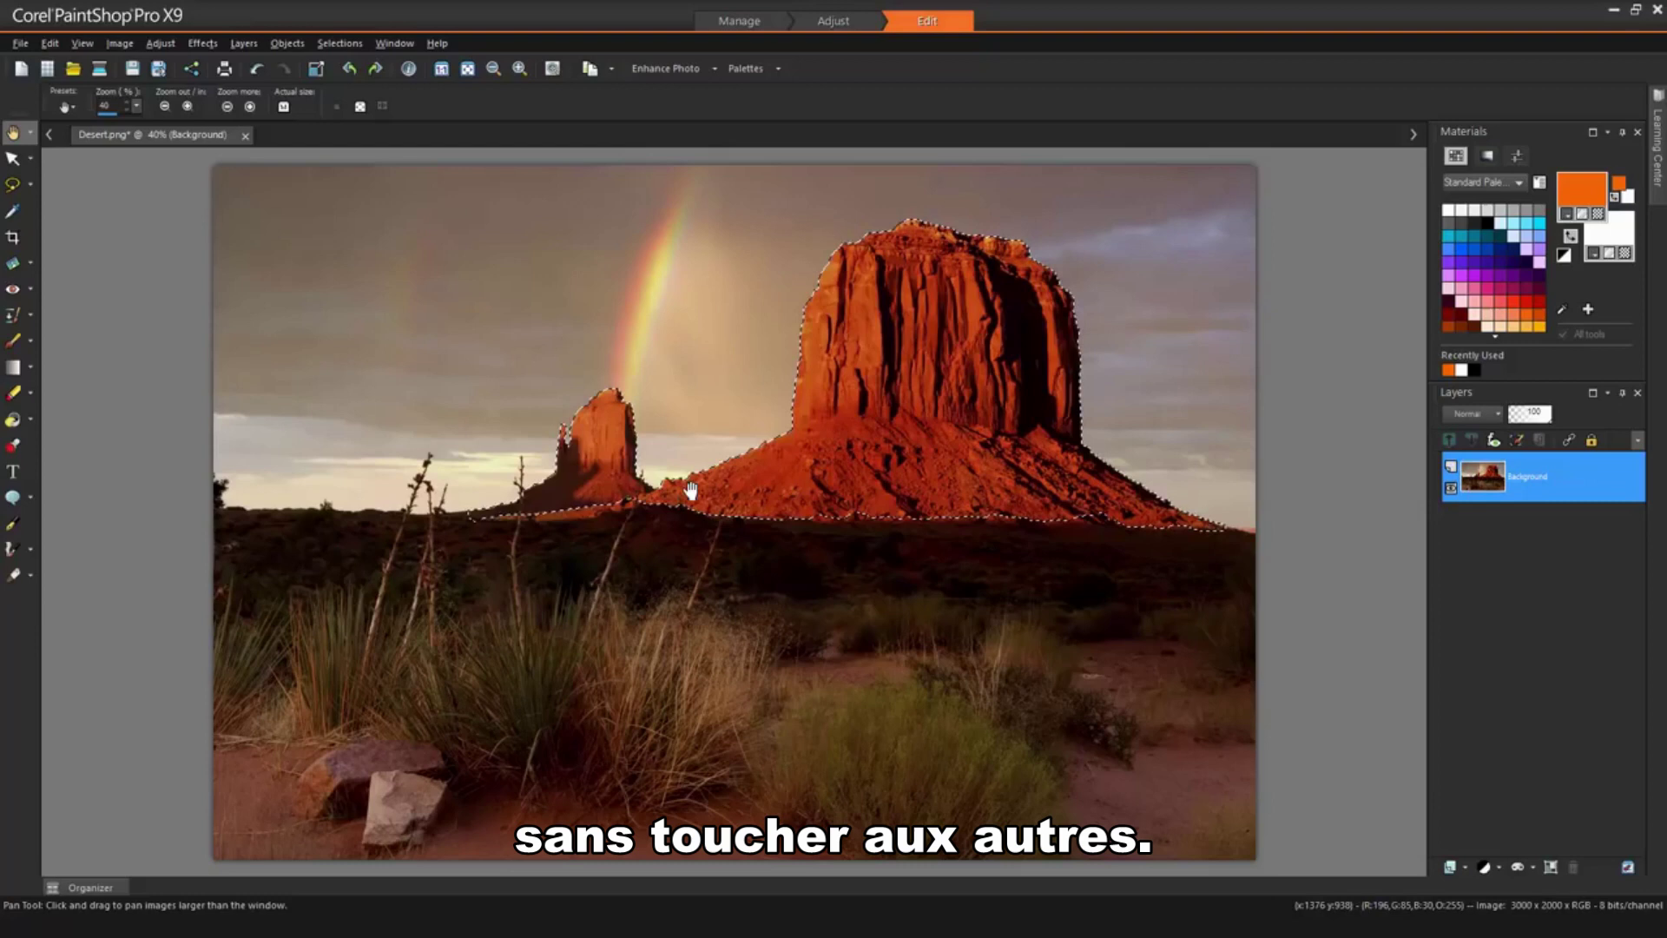
Erase a patch out of the butte, then undo the erasing to restore it
{"action": "left_click", "coordinate": [14, 394]}
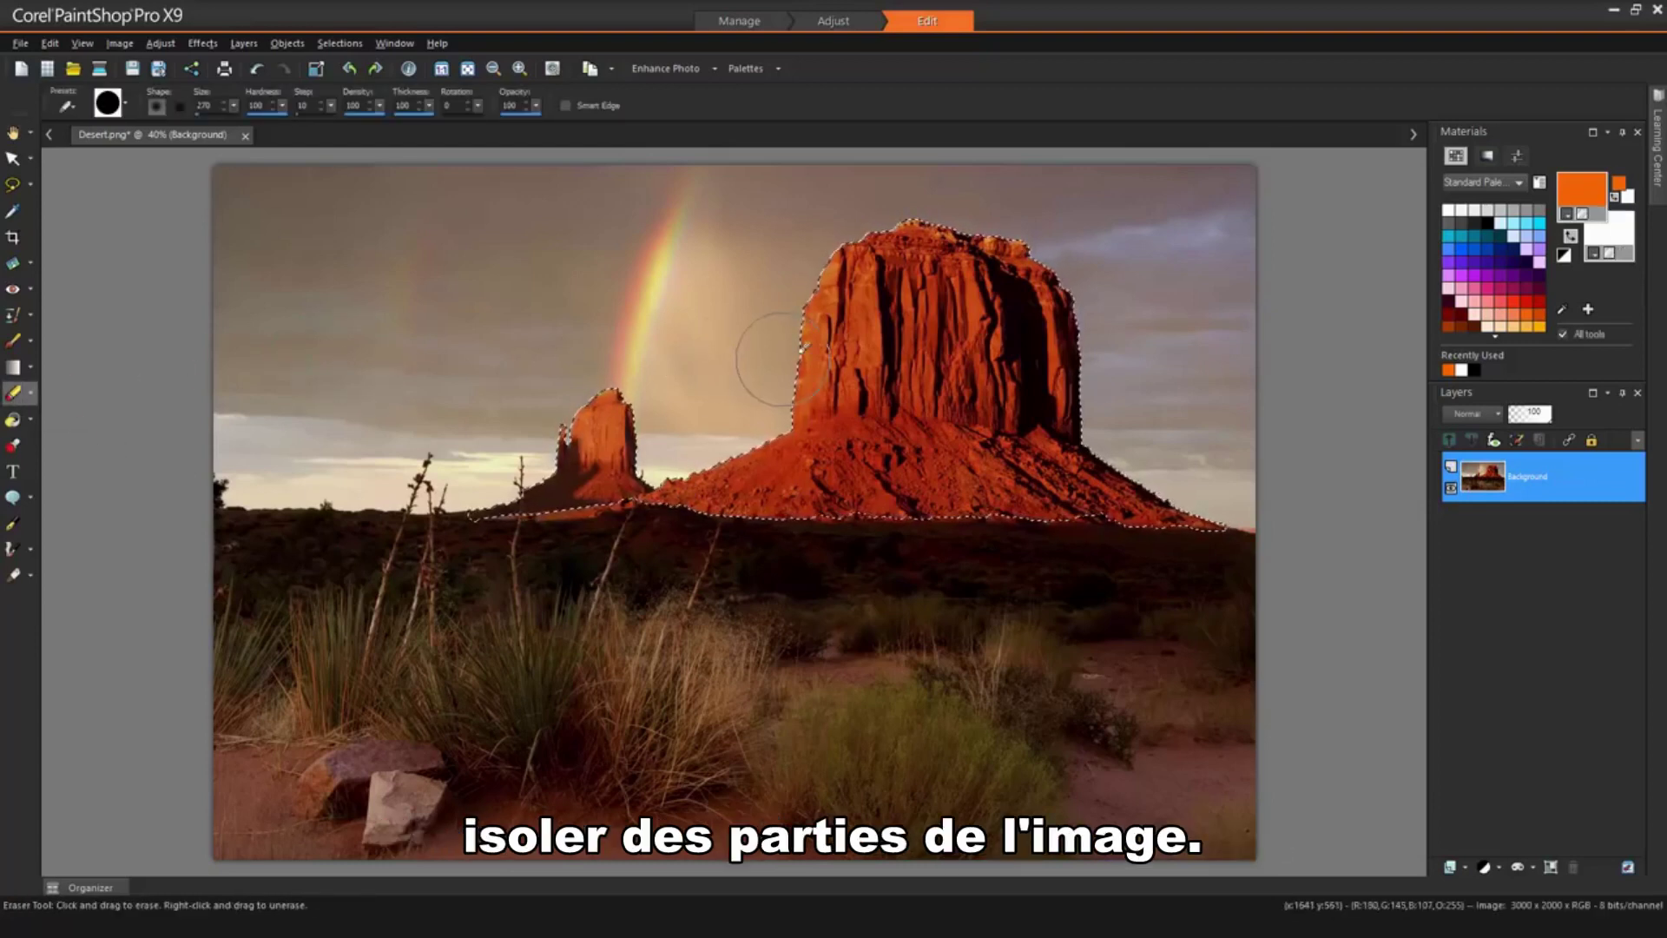
{"action": "left_click", "coordinate": [869, 347]}
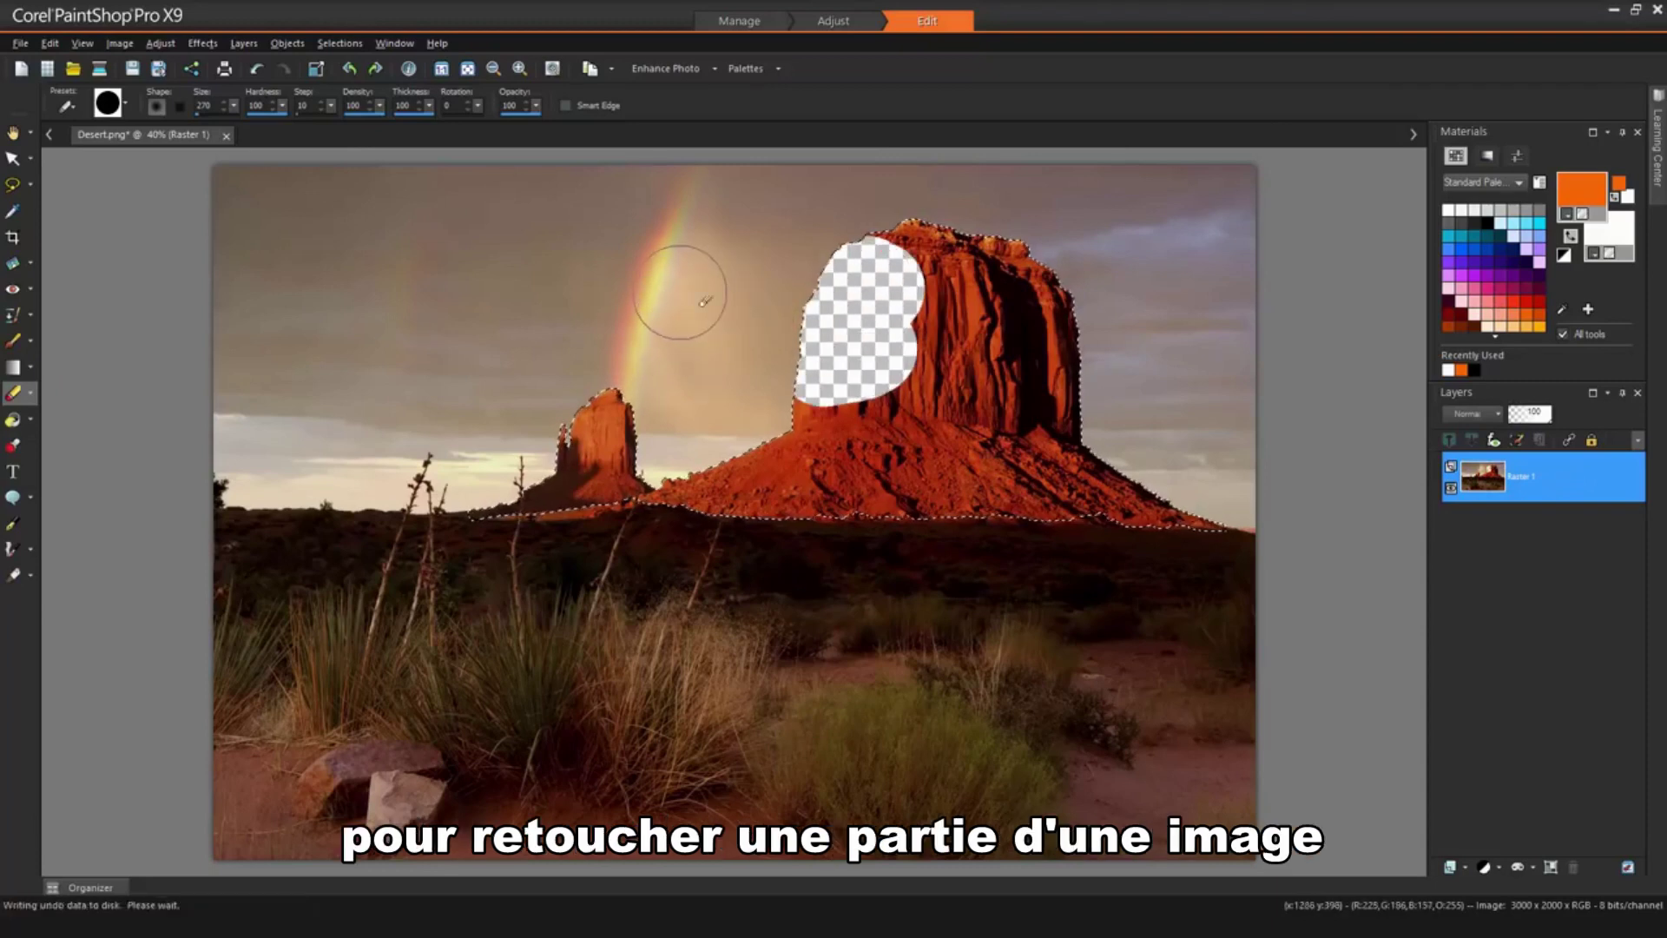
{"action": "left_click_drag", "start_coordinate": [786, 430], "coordinate": [854, 414]}
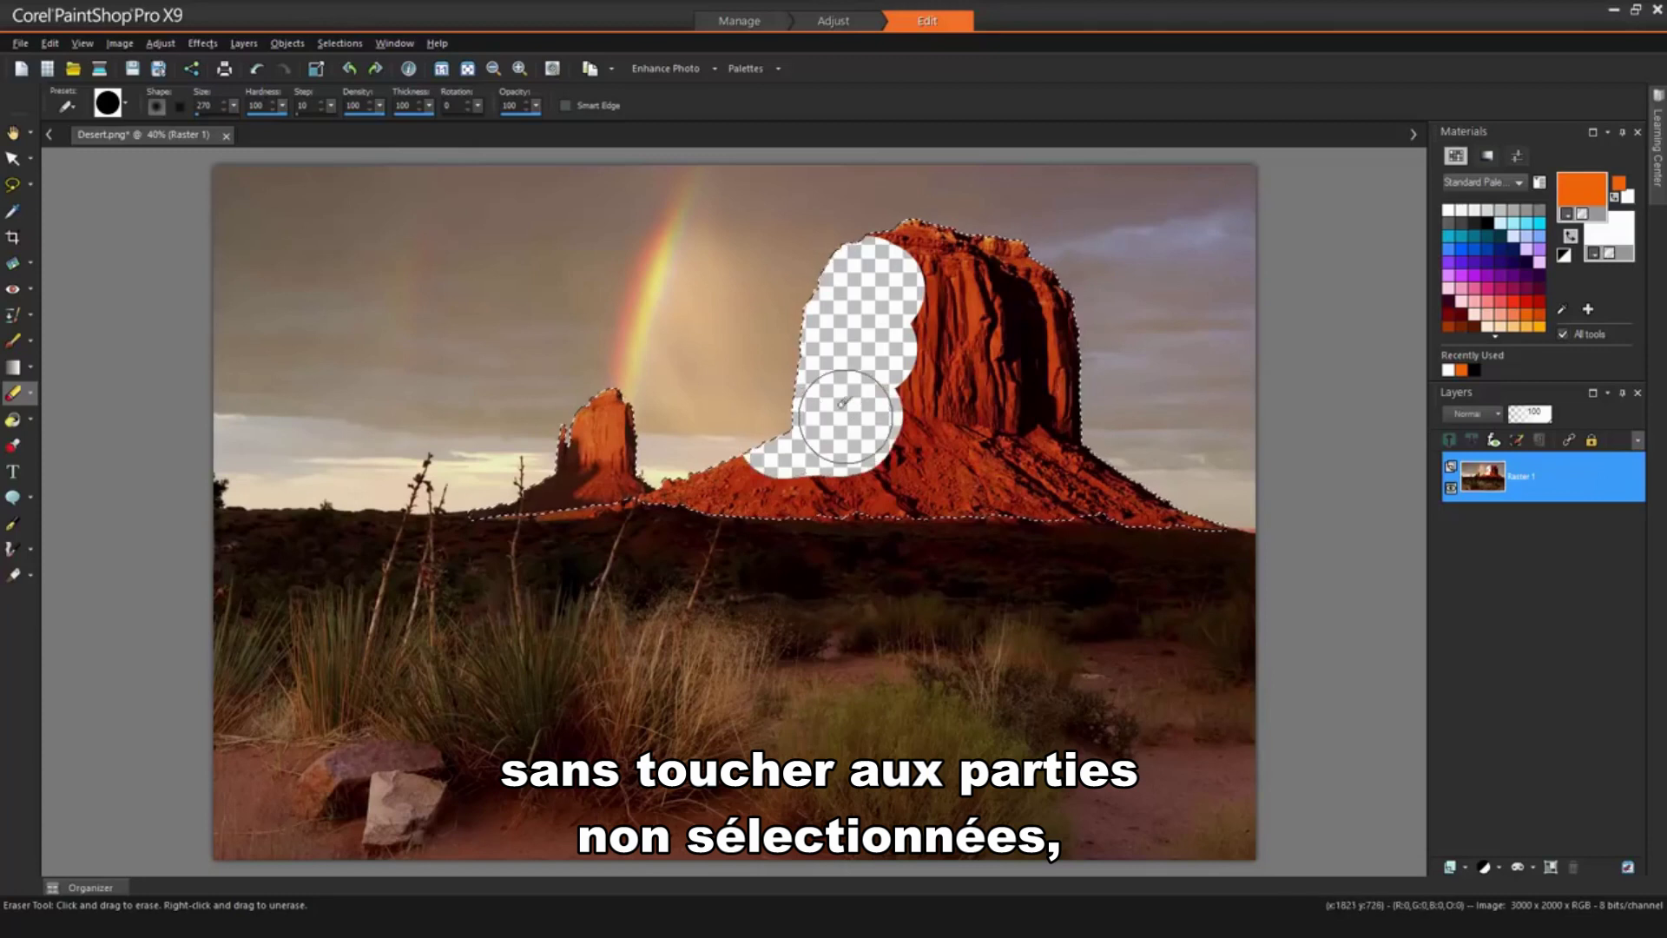
{"action": "left_click", "coordinate": [257, 70]}
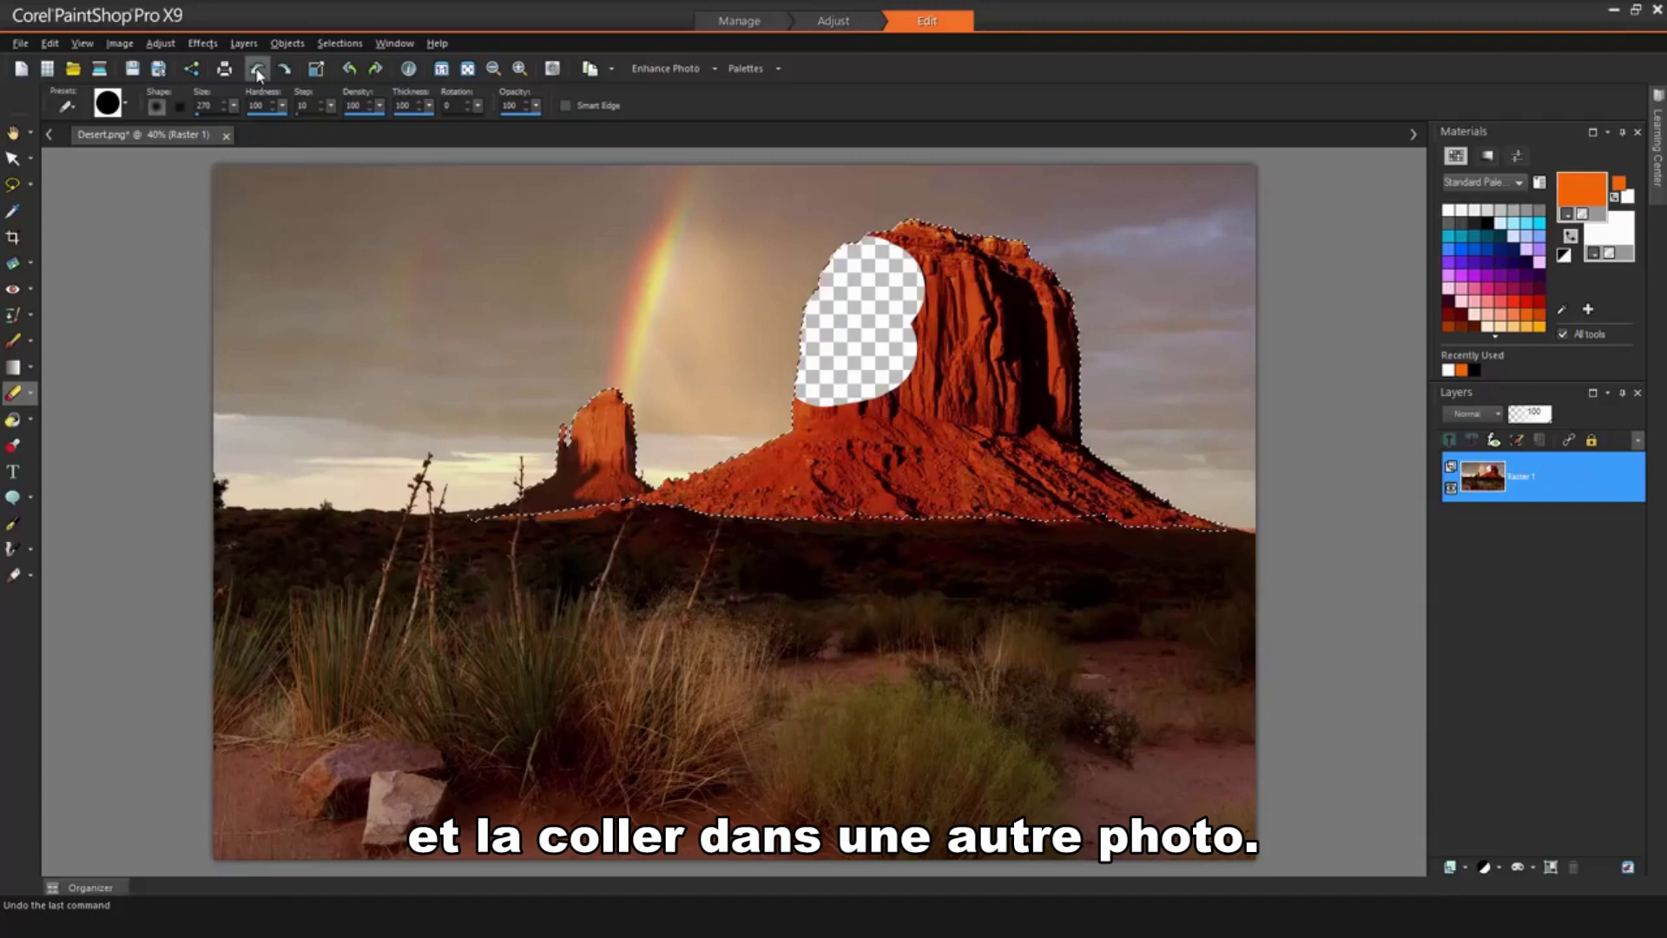
{"action": "left_click", "coordinate": [256, 69]}
{"action": "left_click", "coordinate": [256, 70]}
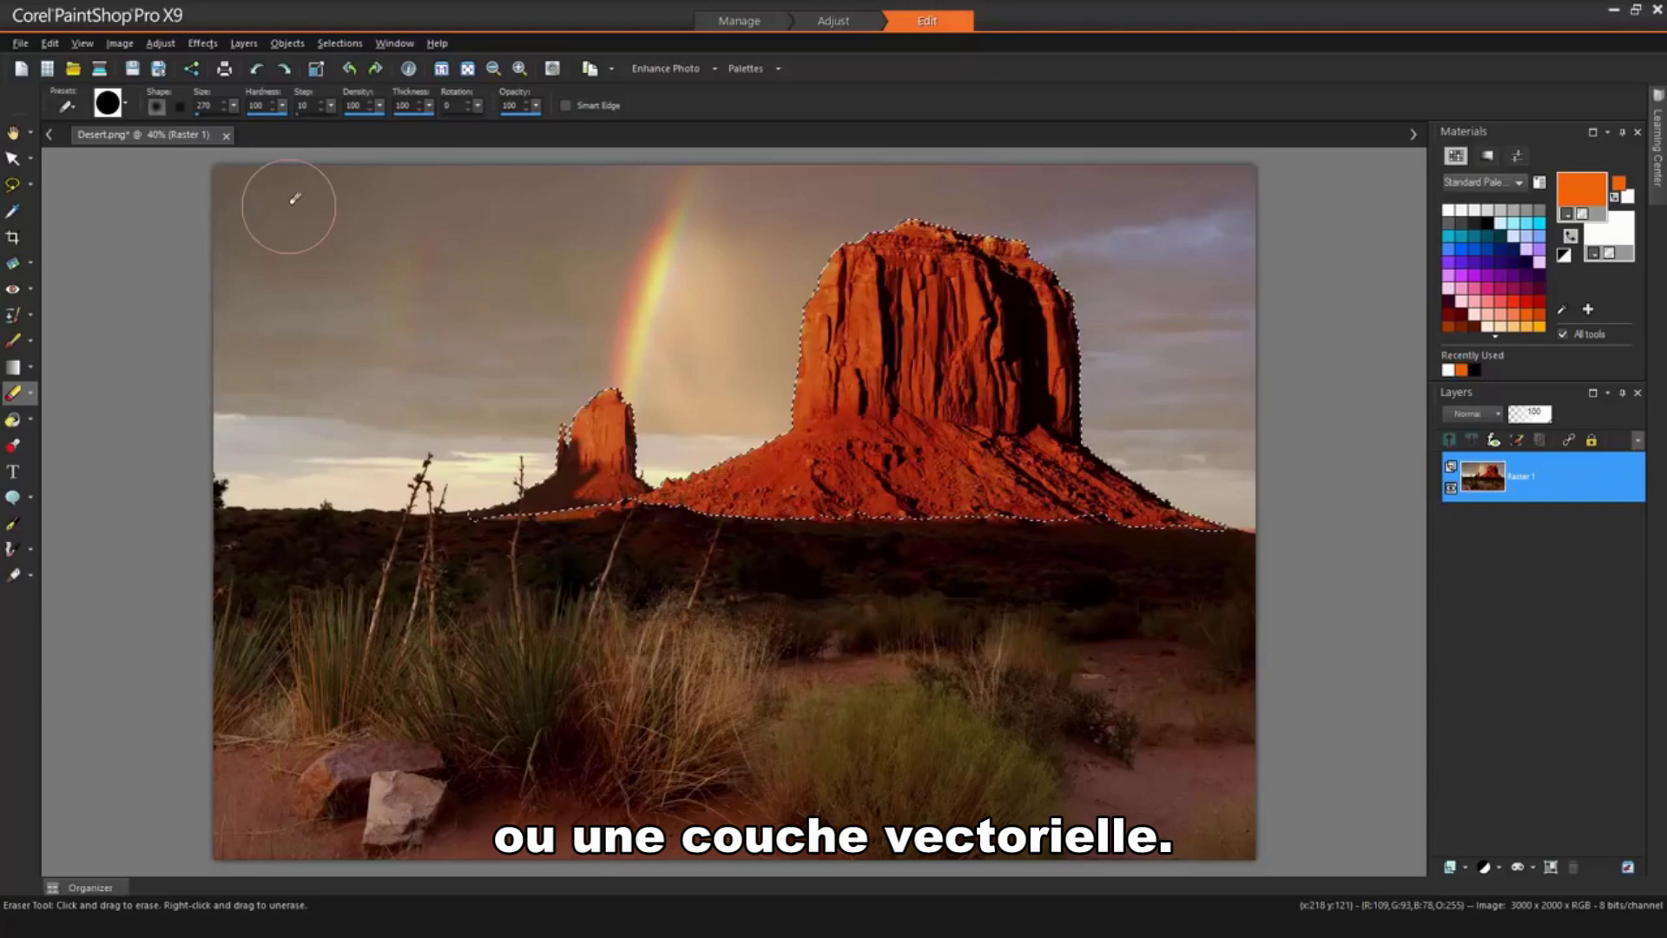
Preview the Time Machine photo effect confined to the selected butte
{"action": "left_click", "coordinate": [205, 45]}
{"action": "mouse_move", "coordinate": [213, 100]}
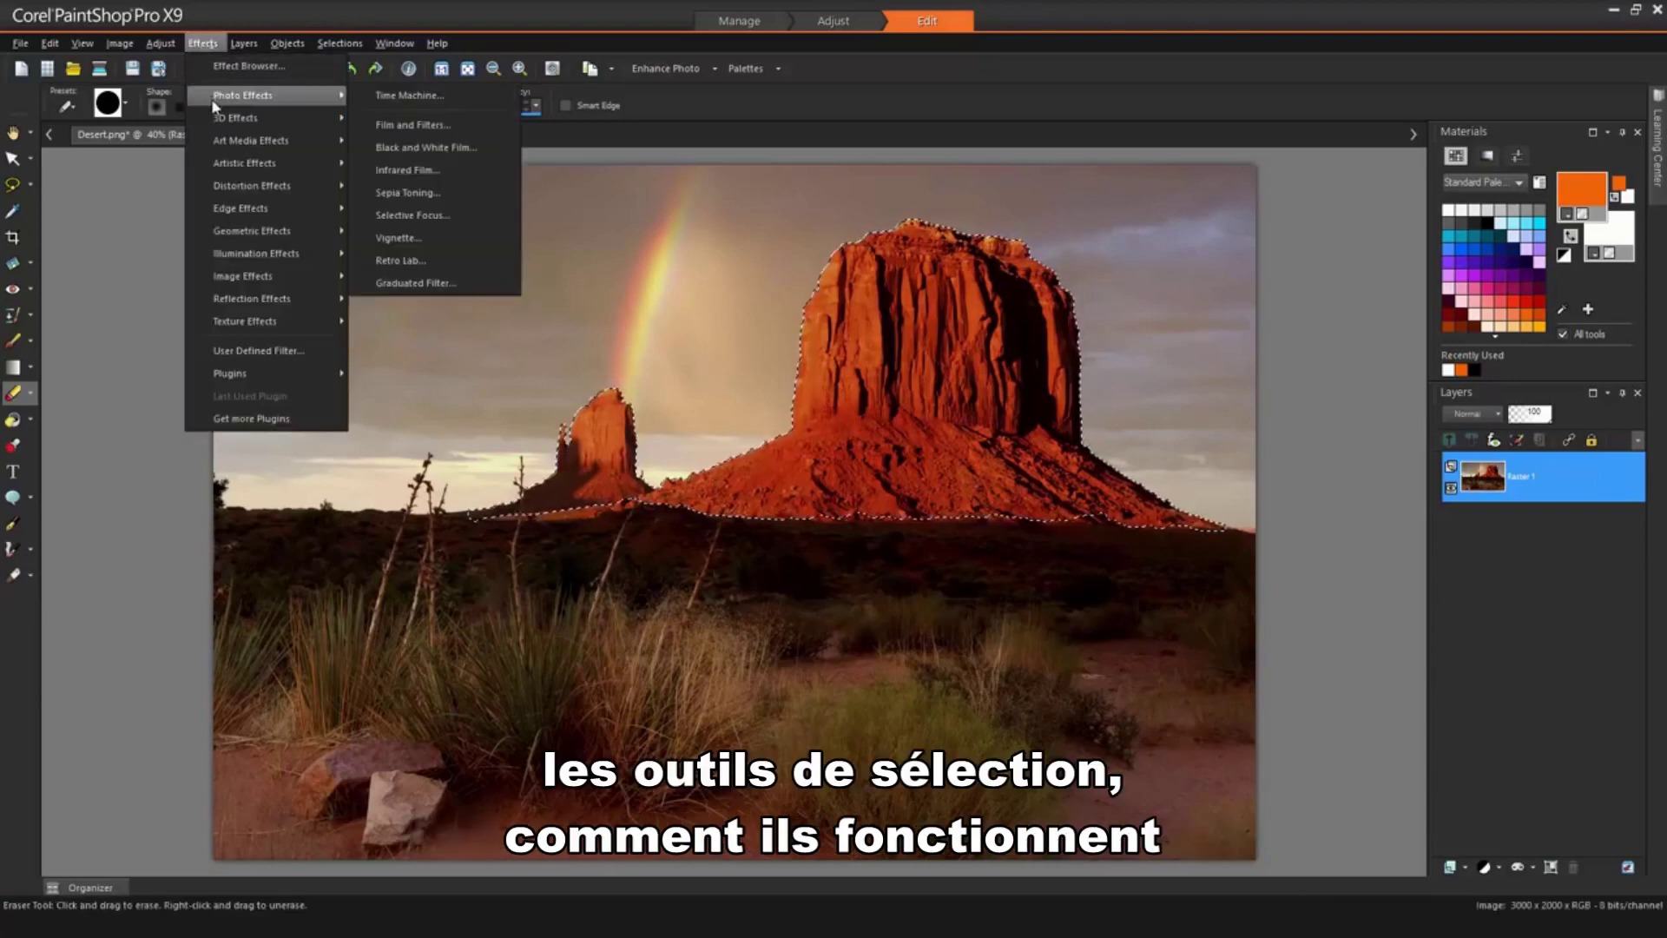
{"action": "left_click", "coordinate": [419, 97]}
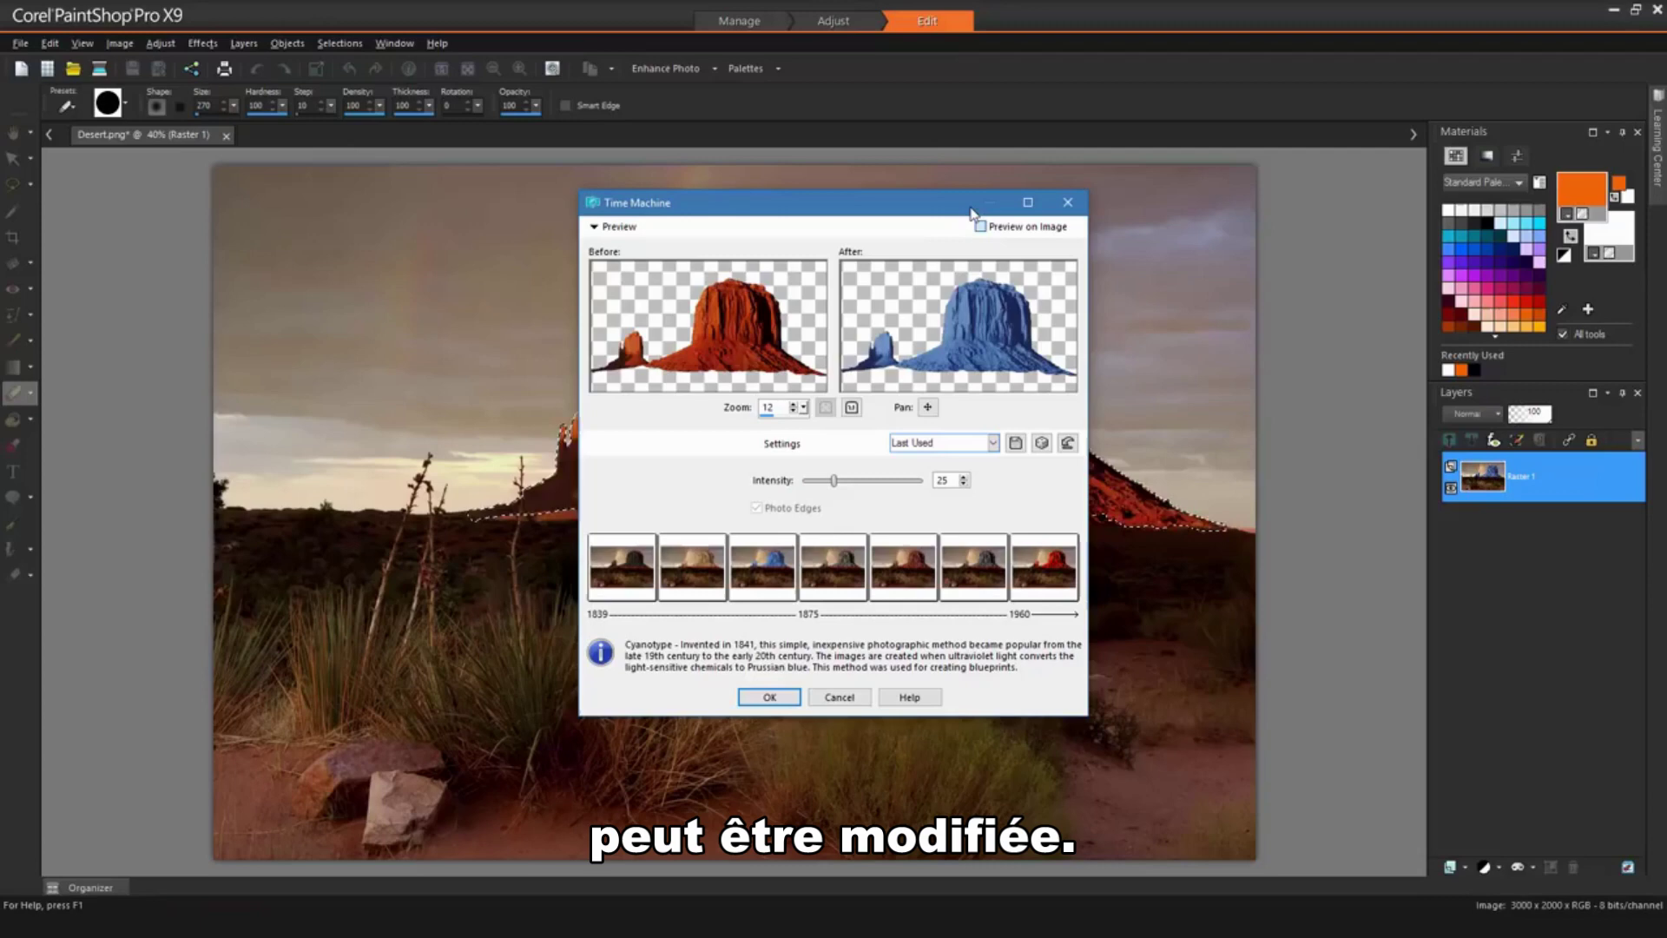
{"action": "left_click_drag", "start_coordinate": [970, 213], "coordinate": [443, 158]}
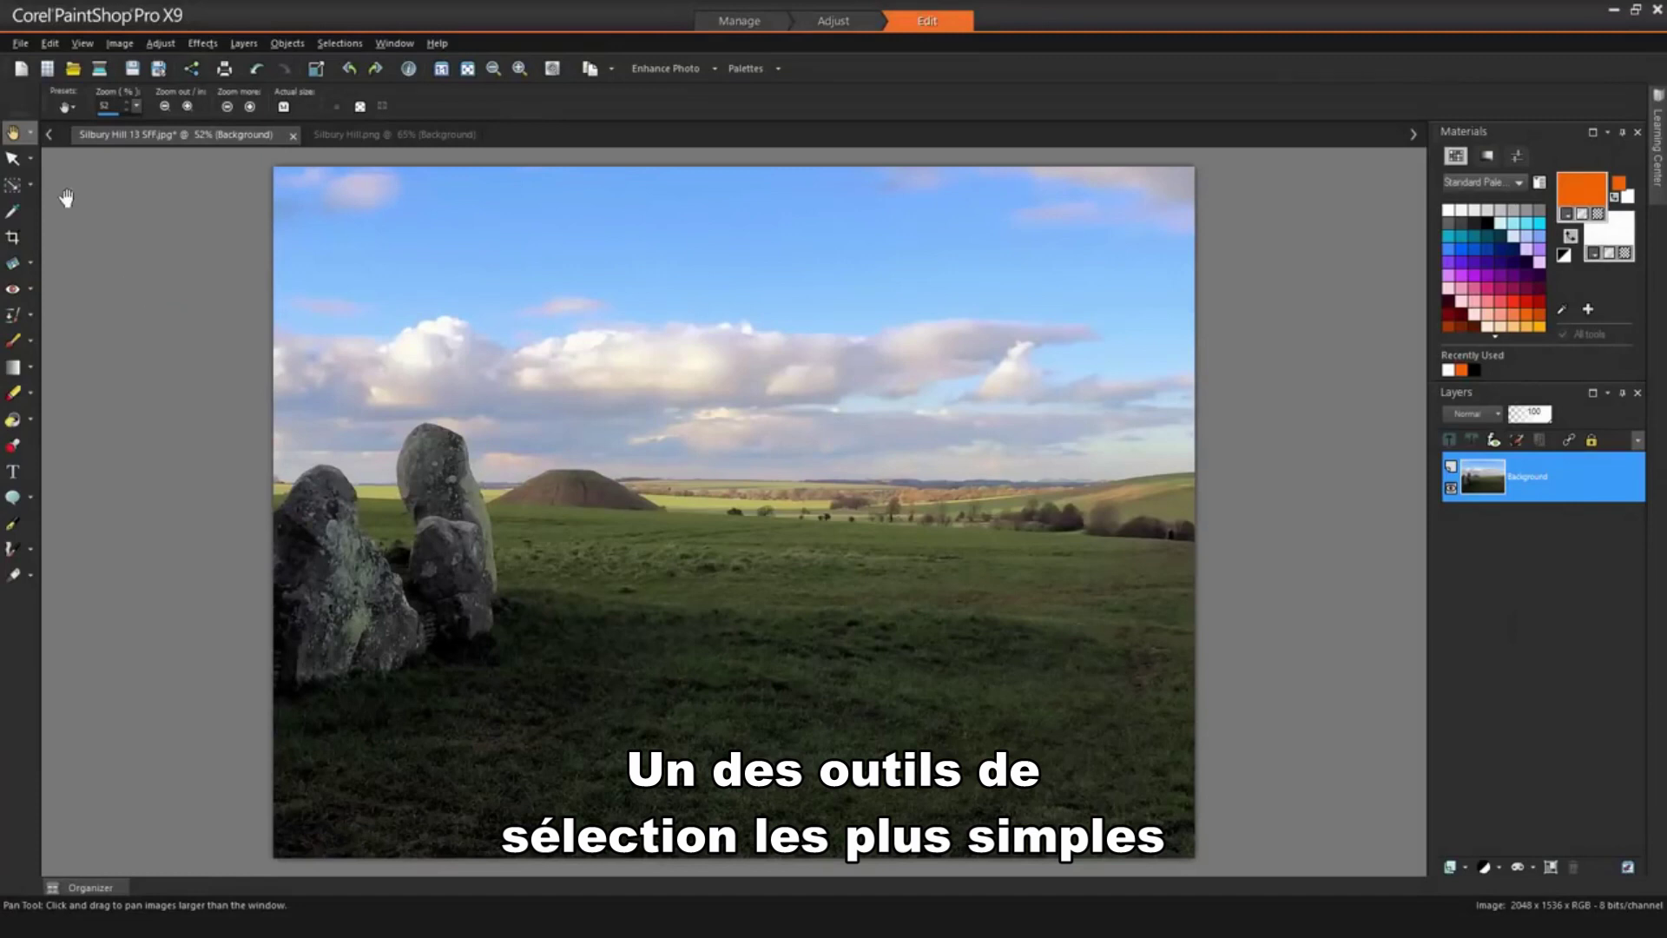
Auto-select the standing stones and field by enclosing them in a rectangle
{"action": "left_click", "coordinate": [31, 187]}
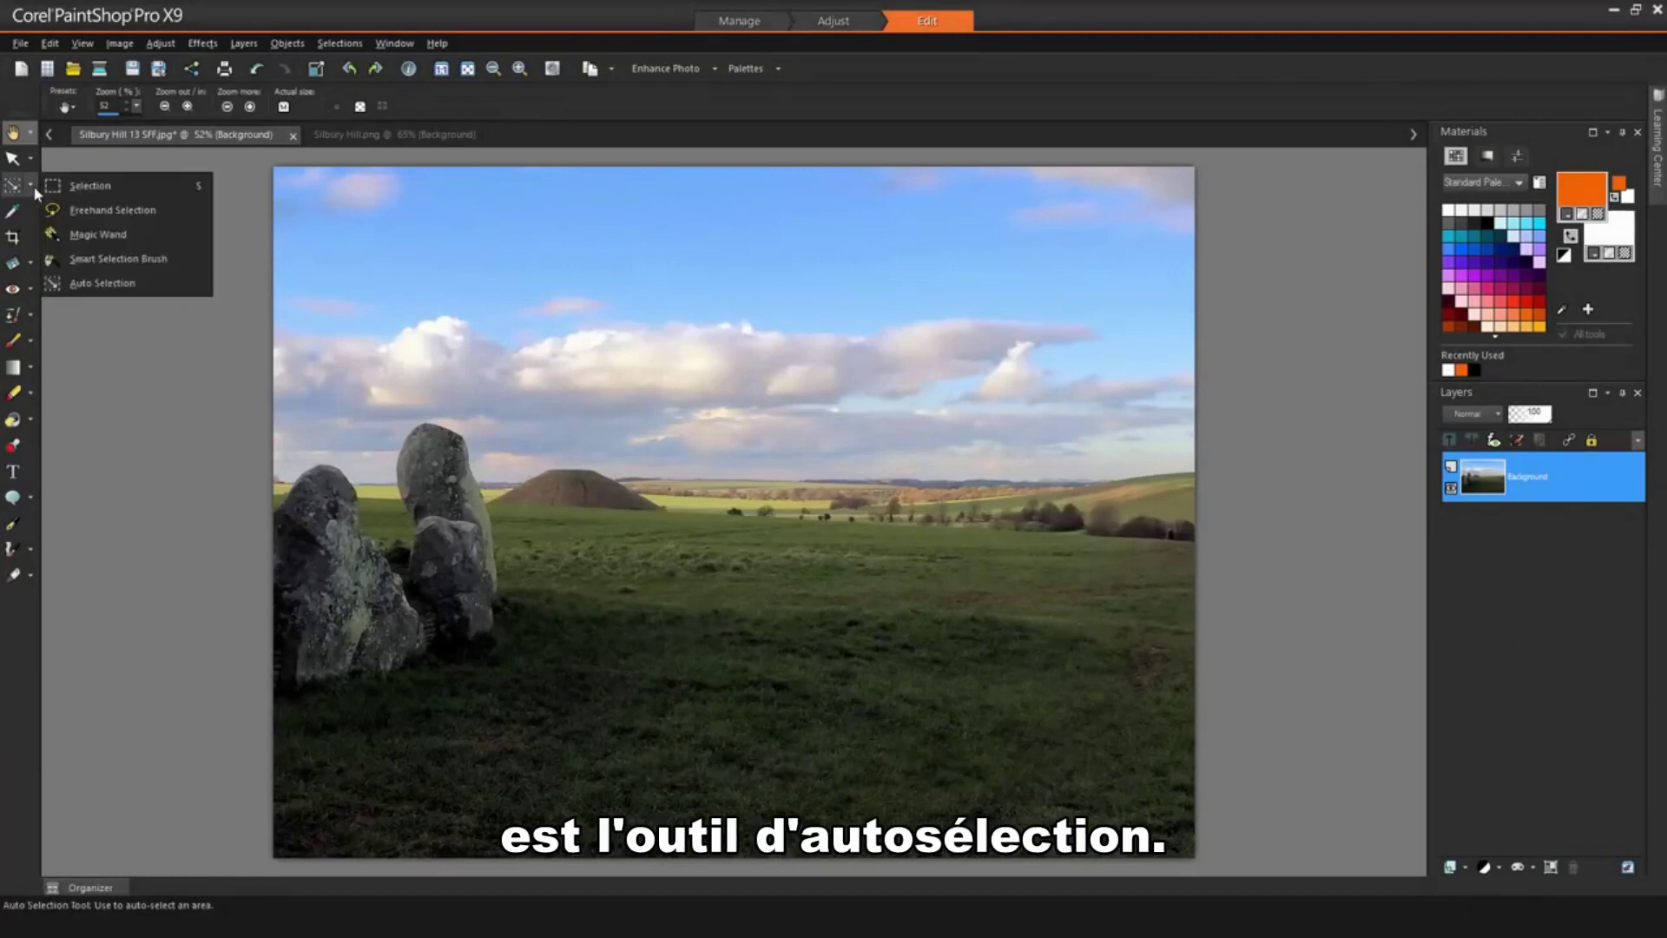
{"action": "left_click", "coordinate": [185, 287]}
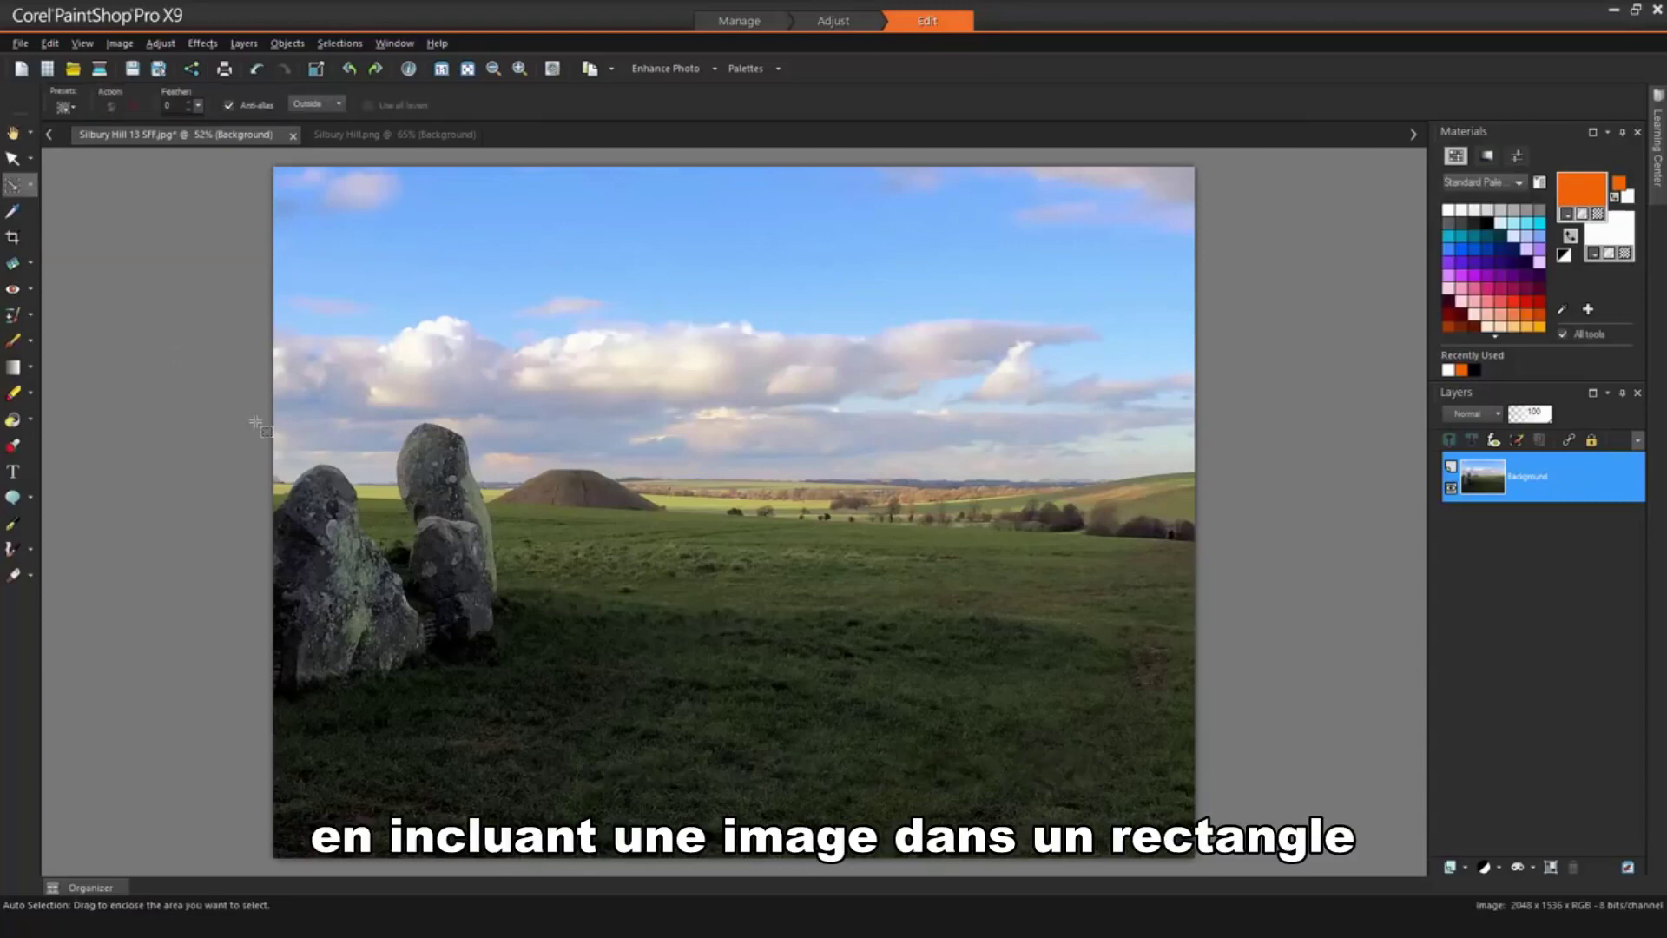
{"action": "left_click_drag", "start_coordinate": [265, 421], "coordinate": [1225, 851]}
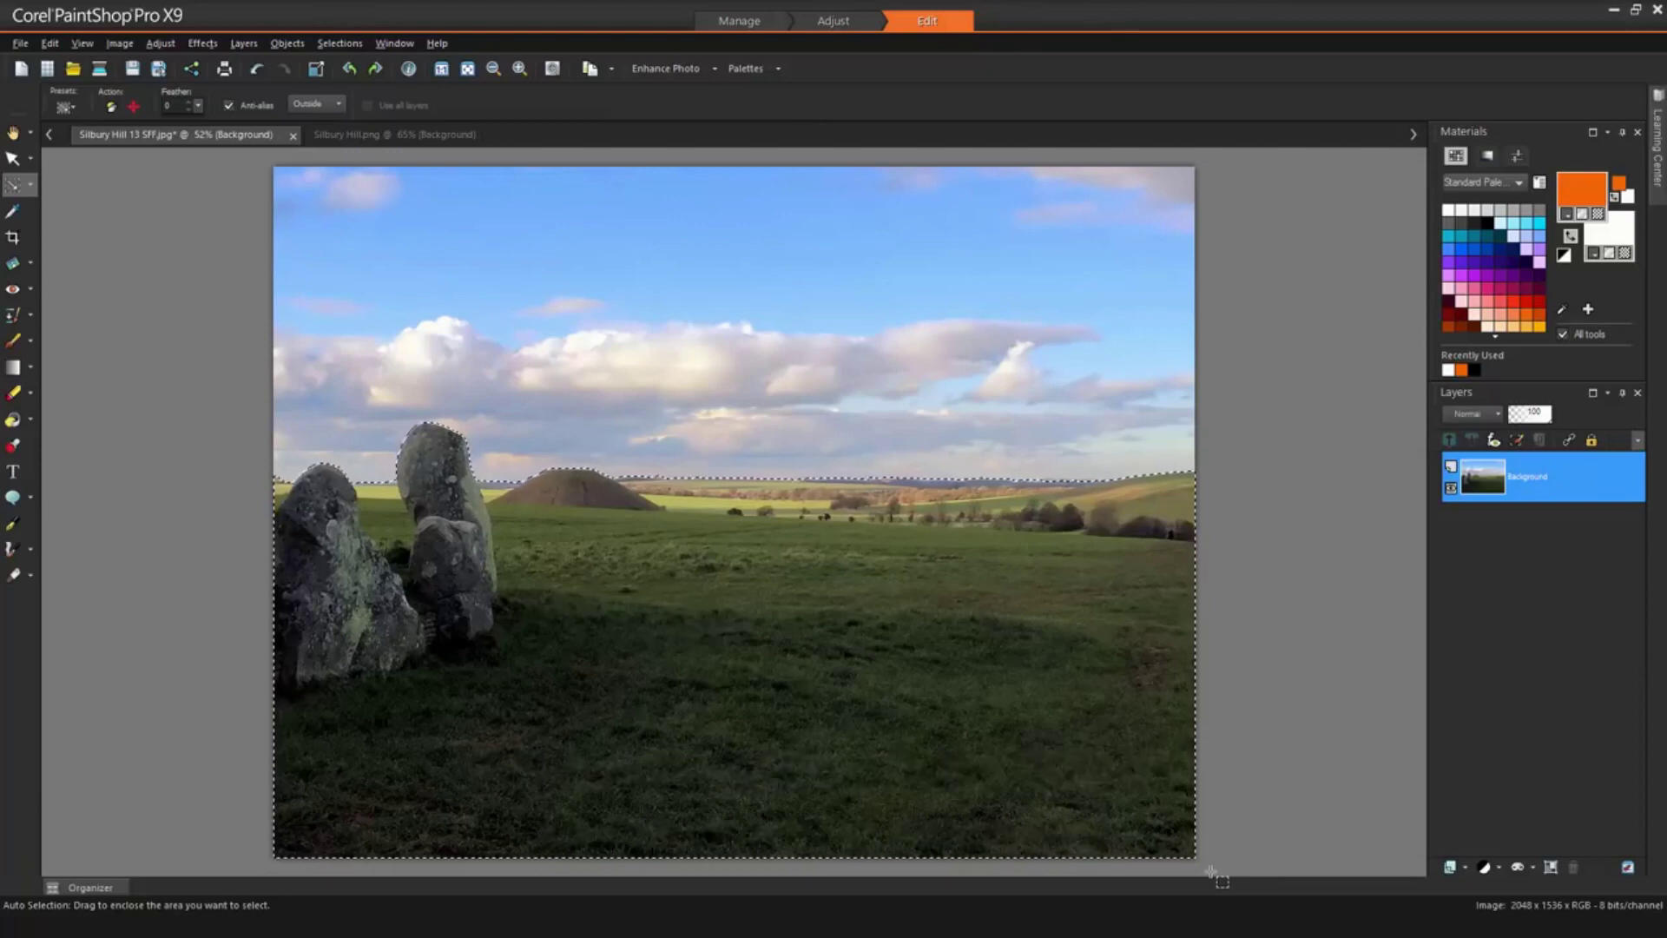
Preview the Black and White Film effect on the selection, then close without applying
{"action": "left_click", "coordinate": [205, 43]}
{"action": "mouse_move", "coordinate": [221, 98]}
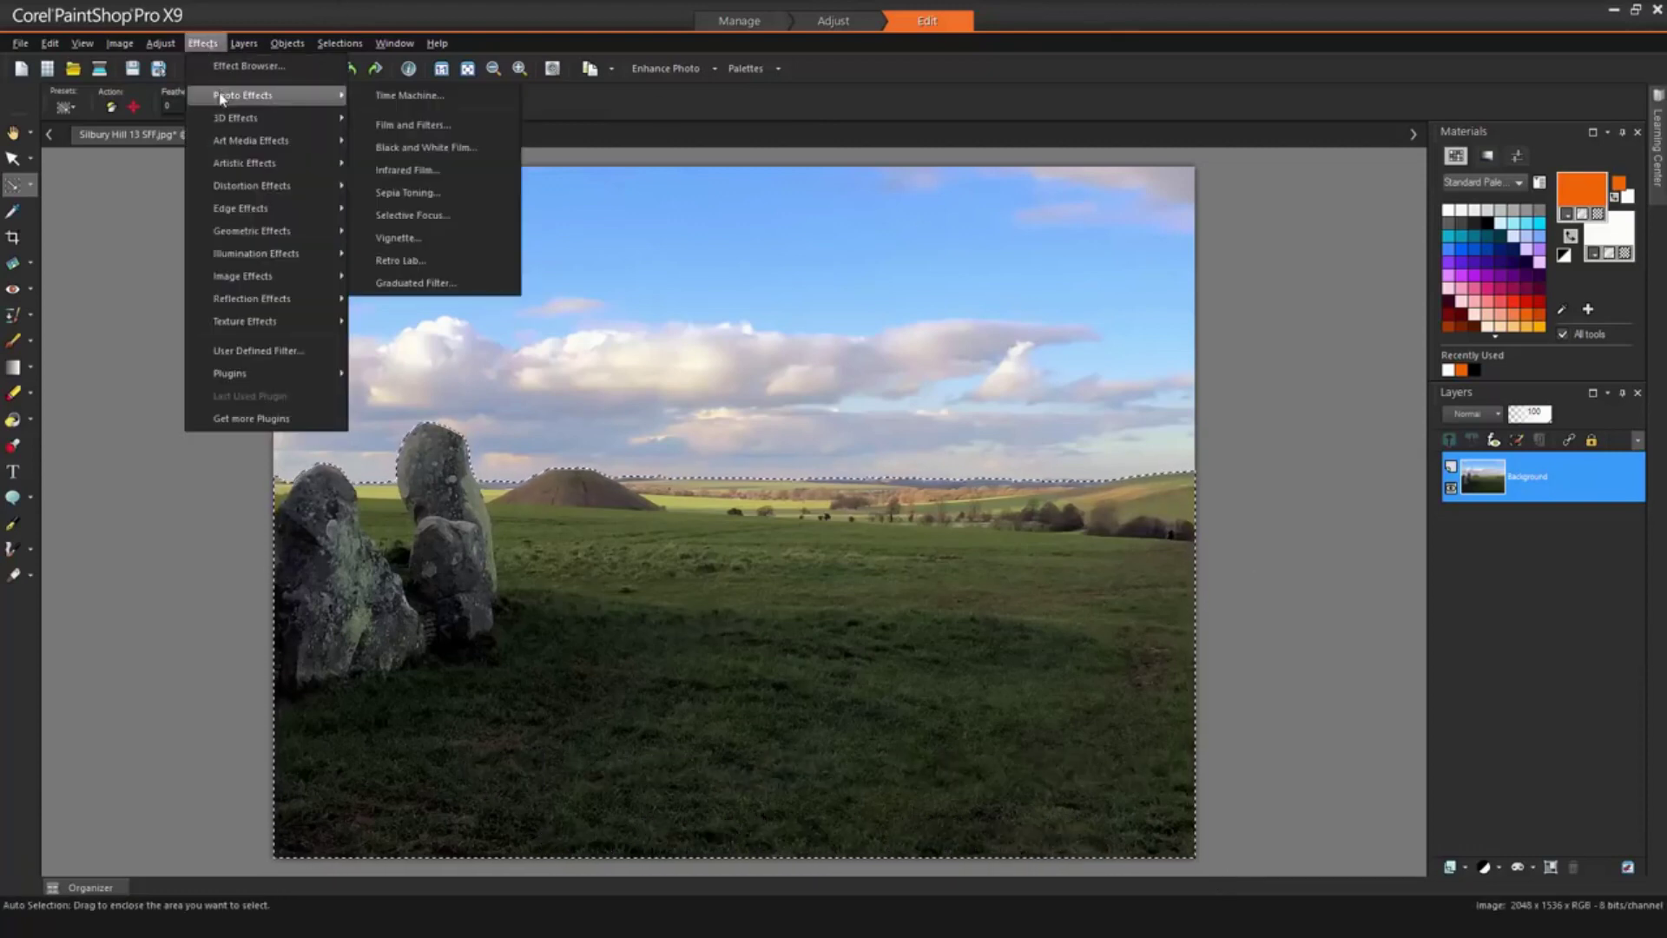
{"action": "left_click", "coordinate": [415, 148]}
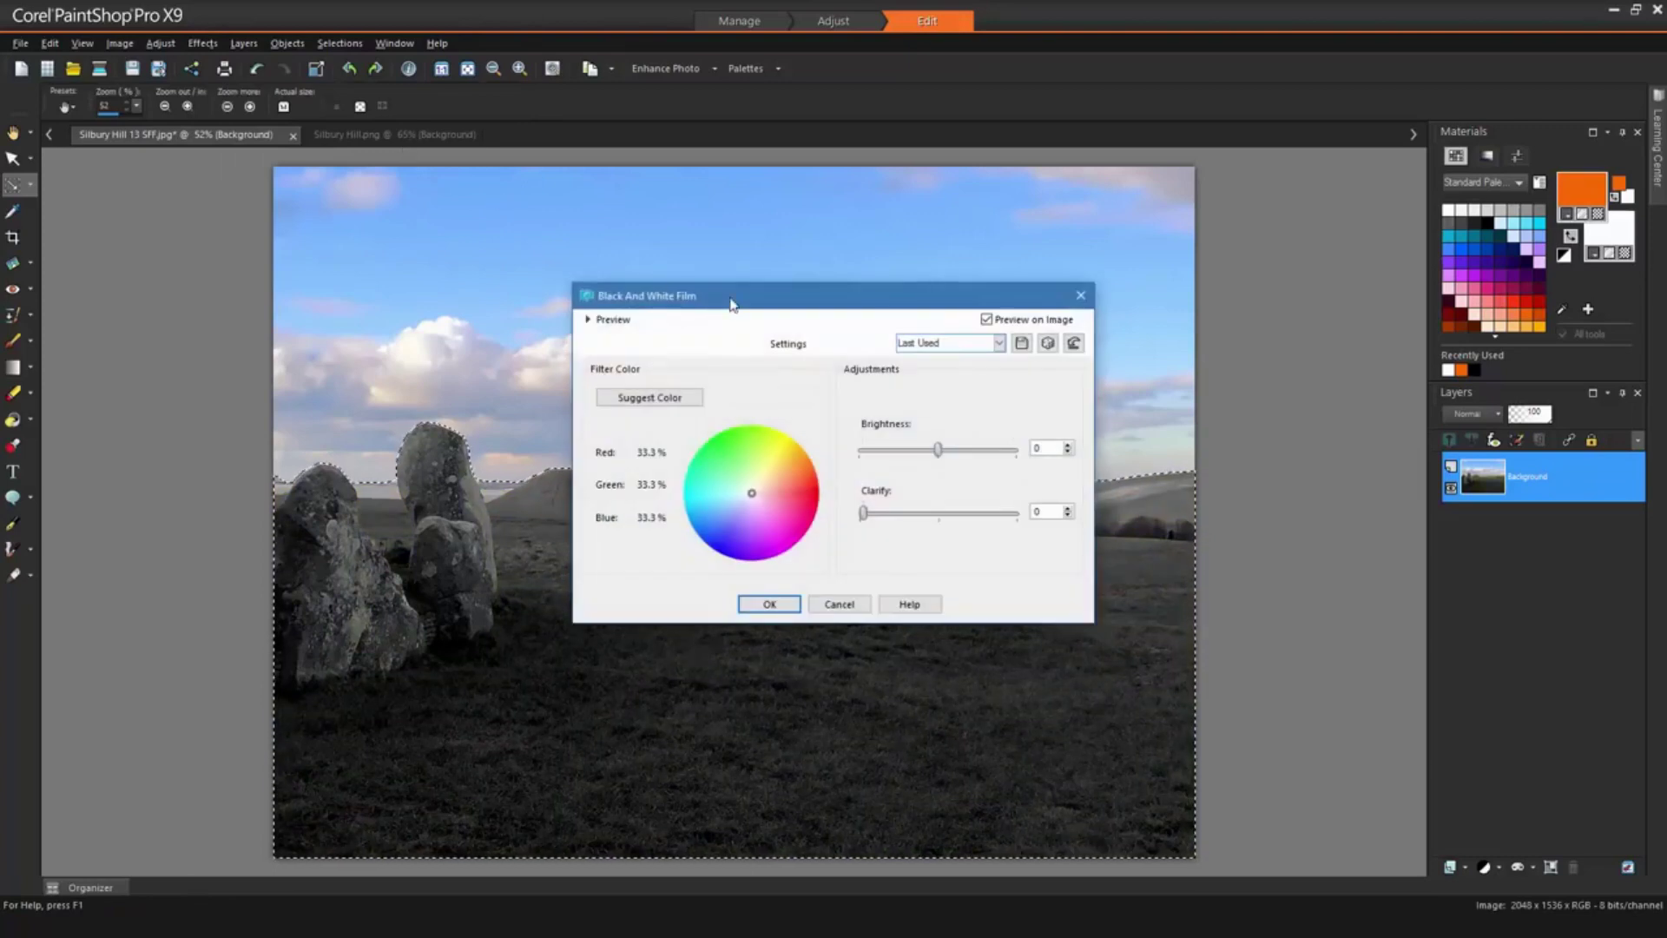
{"action": "left_click_drag", "start_coordinate": [732, 305], "coordinate": [1260, 193]}
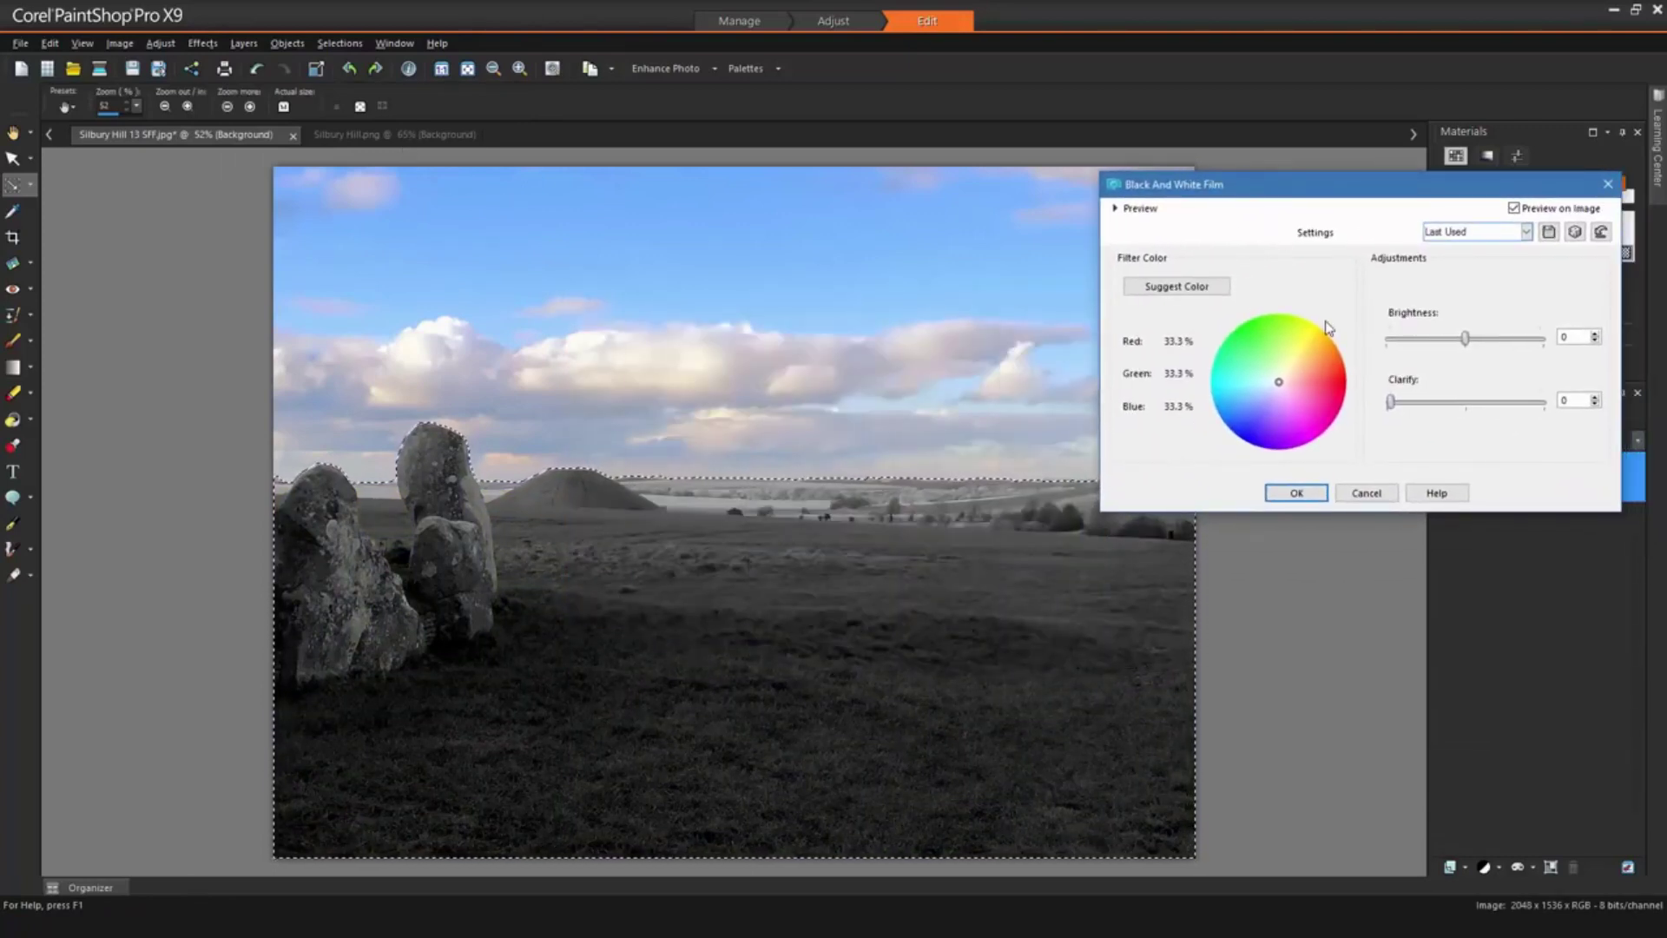
{"action": "left_click", "coordinate": [1609, 184]}
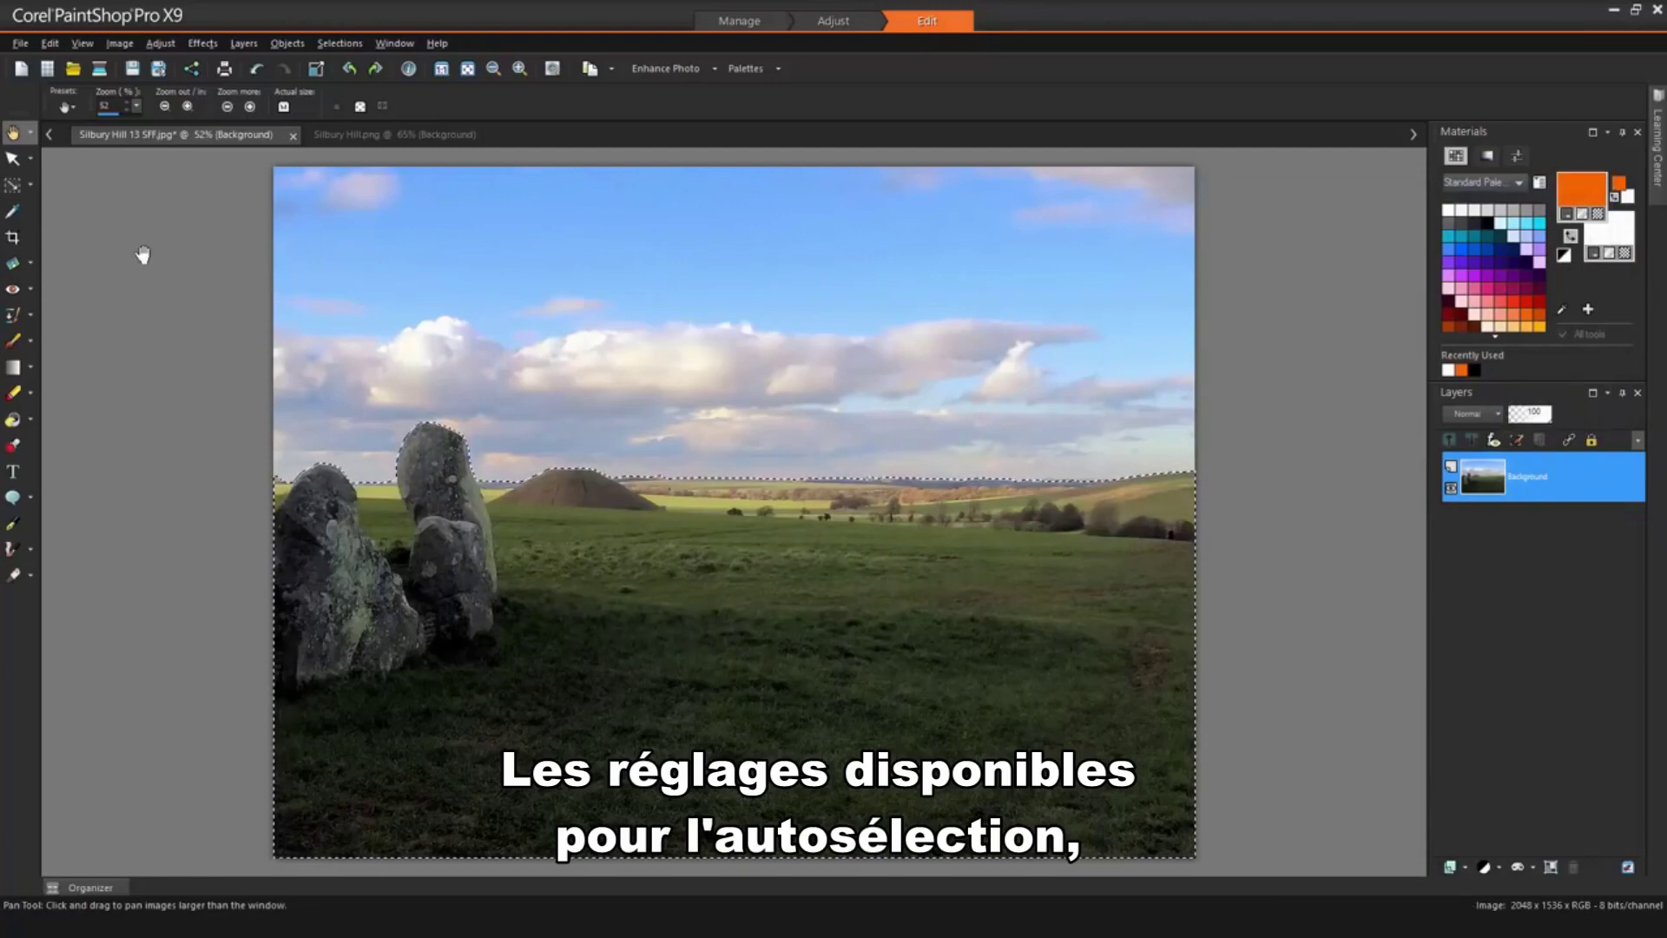
Auto-select the hill and field in Silbury Hill.png with a rectangle
{"action": "left_click", "coordinate": [13, 188]}
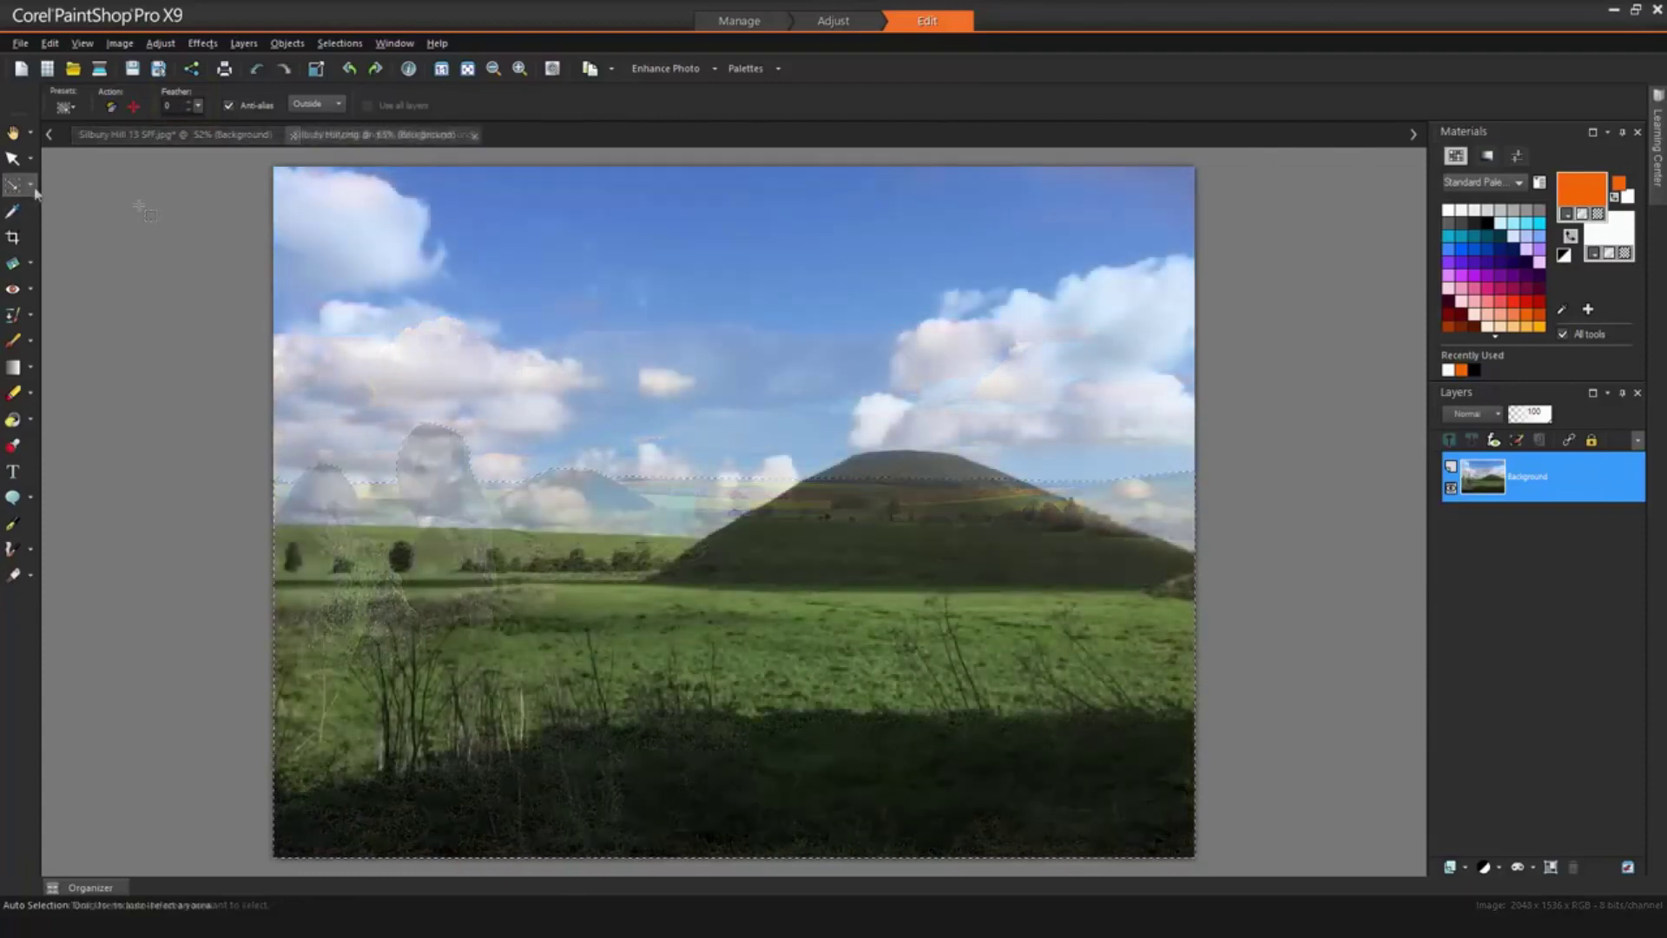
{"action": "left_click", "coordinate": [31, 185]}
{"action": "left_click", "coordinate": [92, 283]}
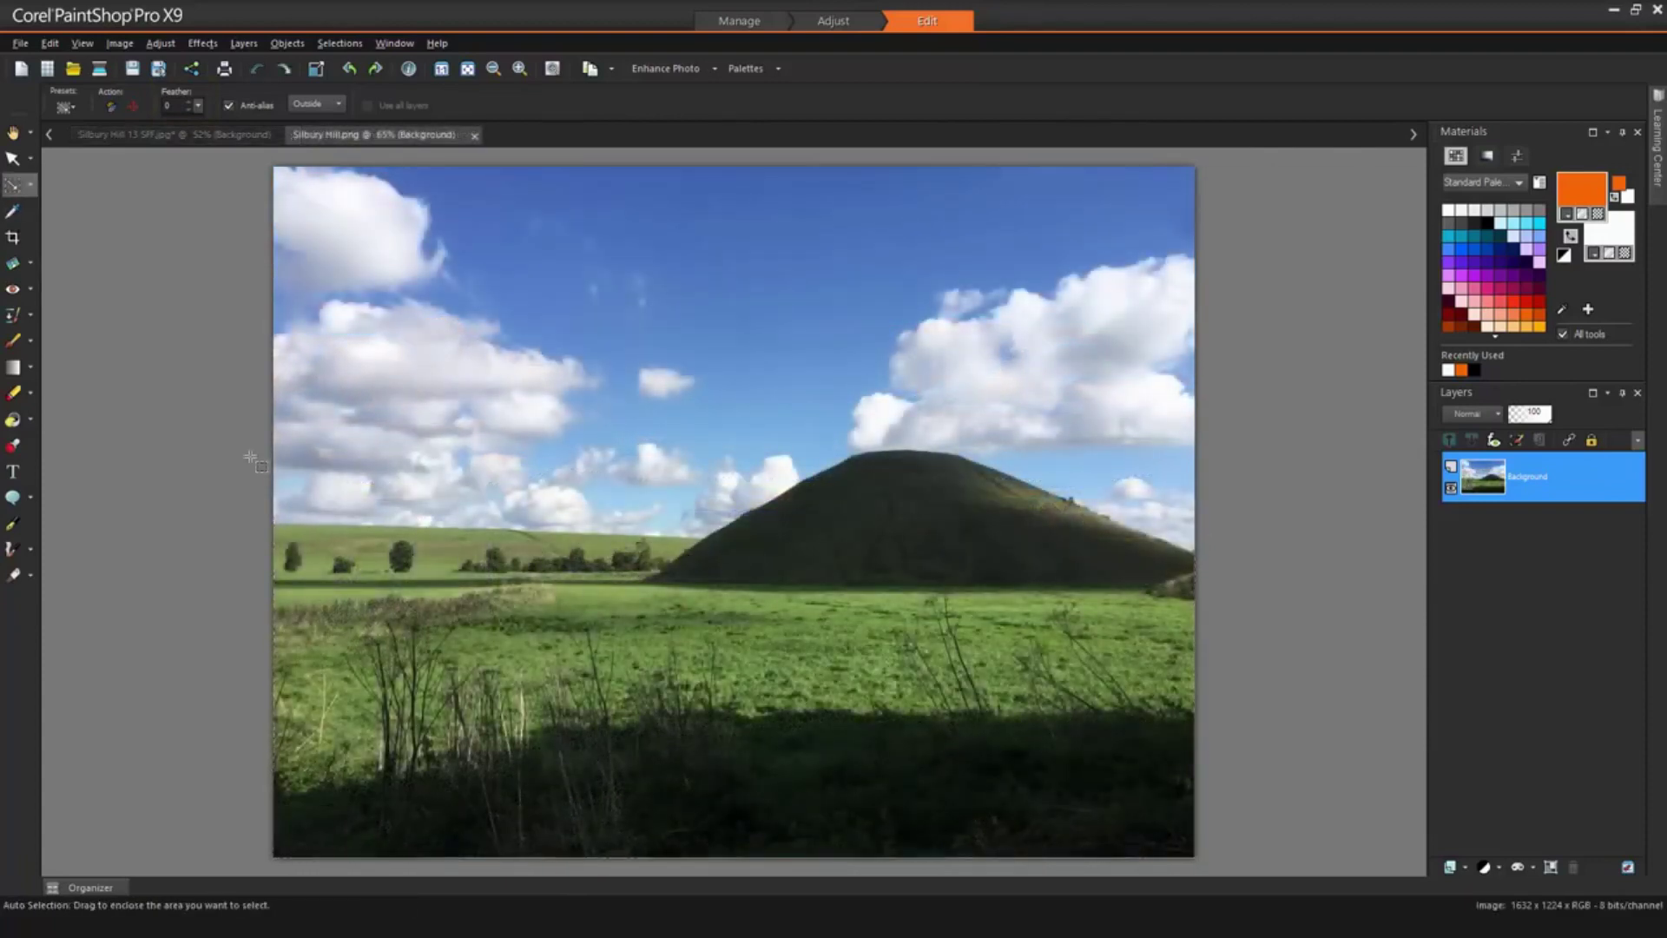
{"action": "left_click_drag", "start_coordinate": [271, 439], "coordinate": [1213, 862]}
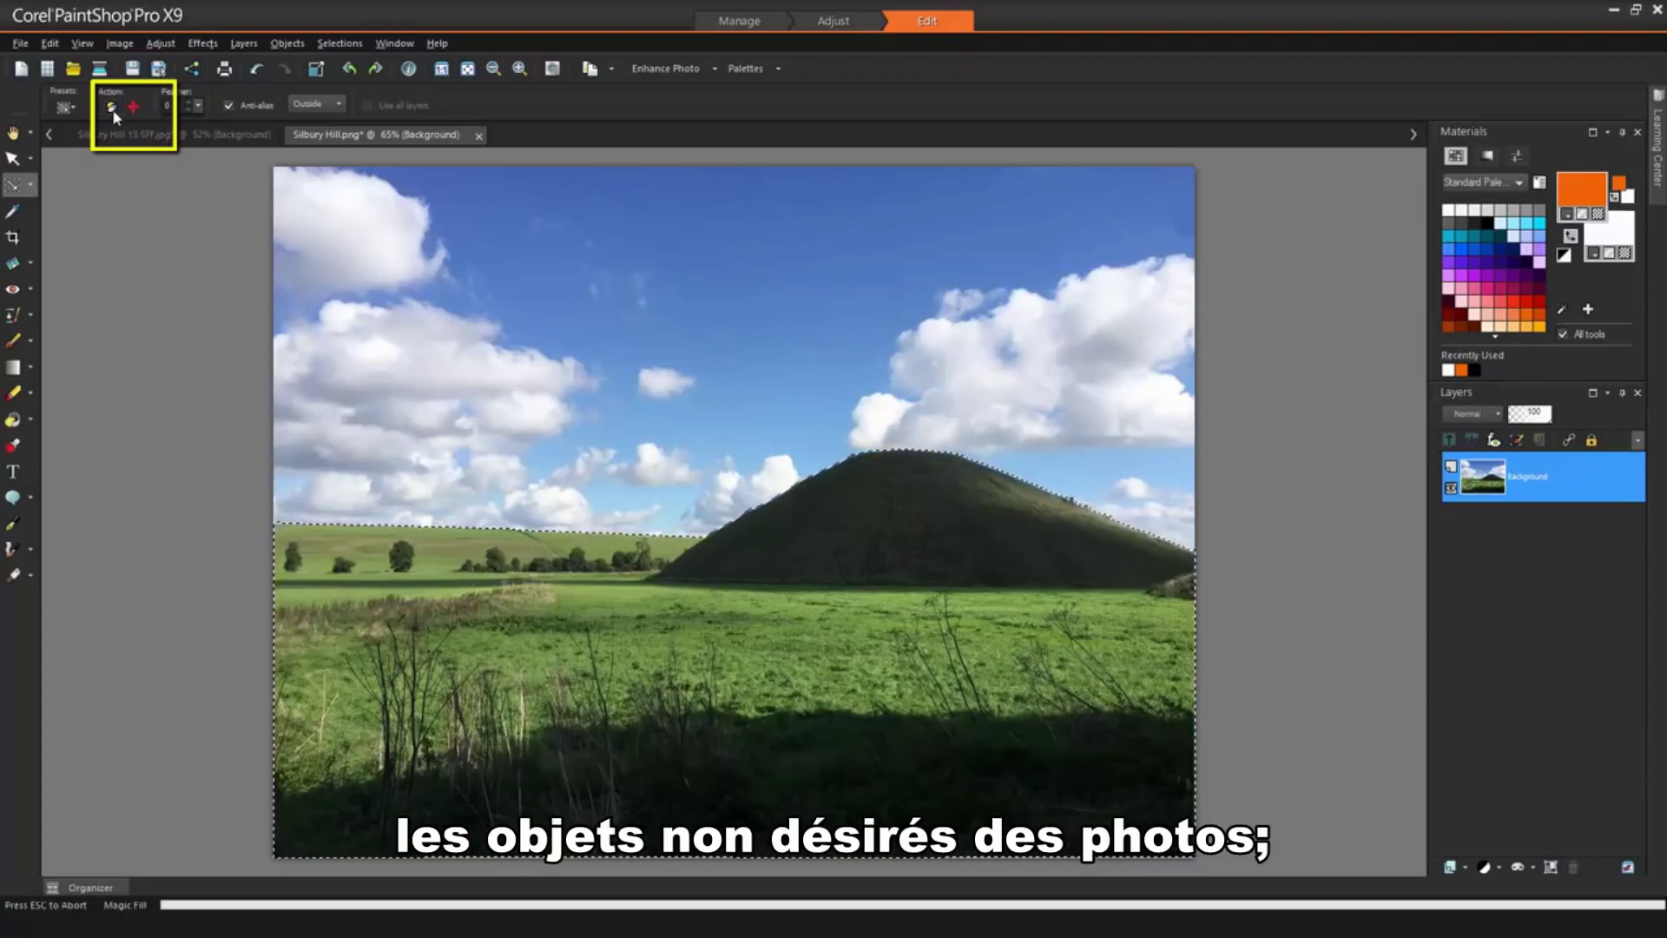
Try a Magic Fill of sky, deselect, then undo both to restore the selected hill
{"action": "left_click", "coordinate": [112, 107]}
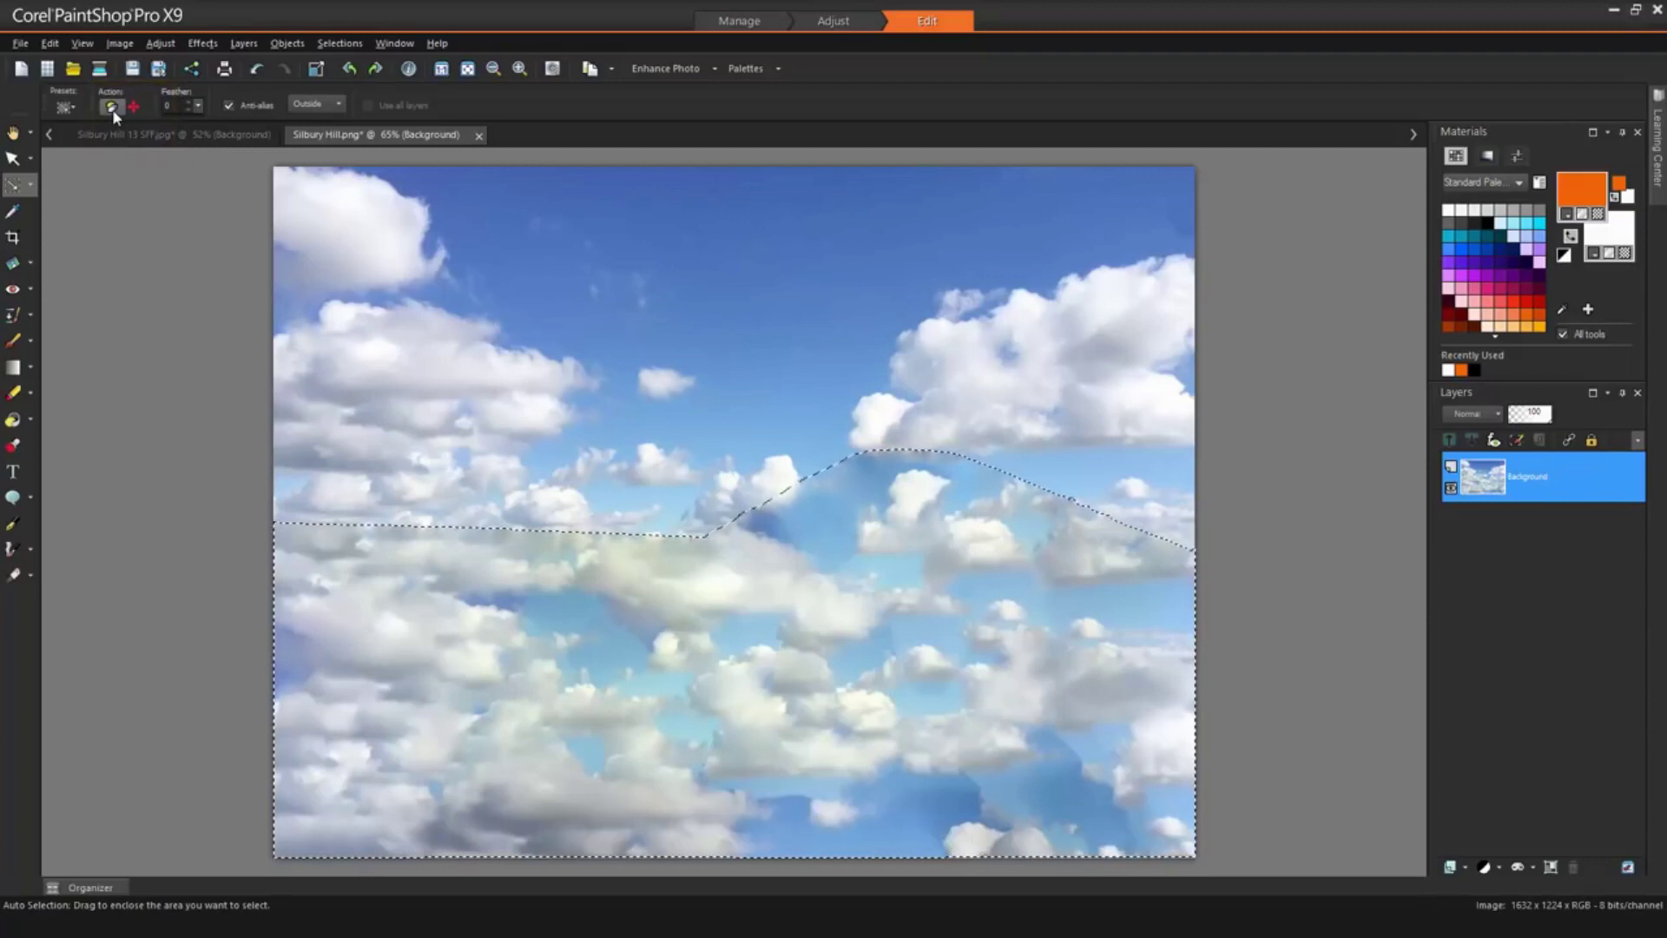
{"action": "left_click", "coordinate": [339, 43]}
{"action": "left_click", "coordinate": [356, 91]}
{"action": "left_click", "coordinate": [261, 75]}
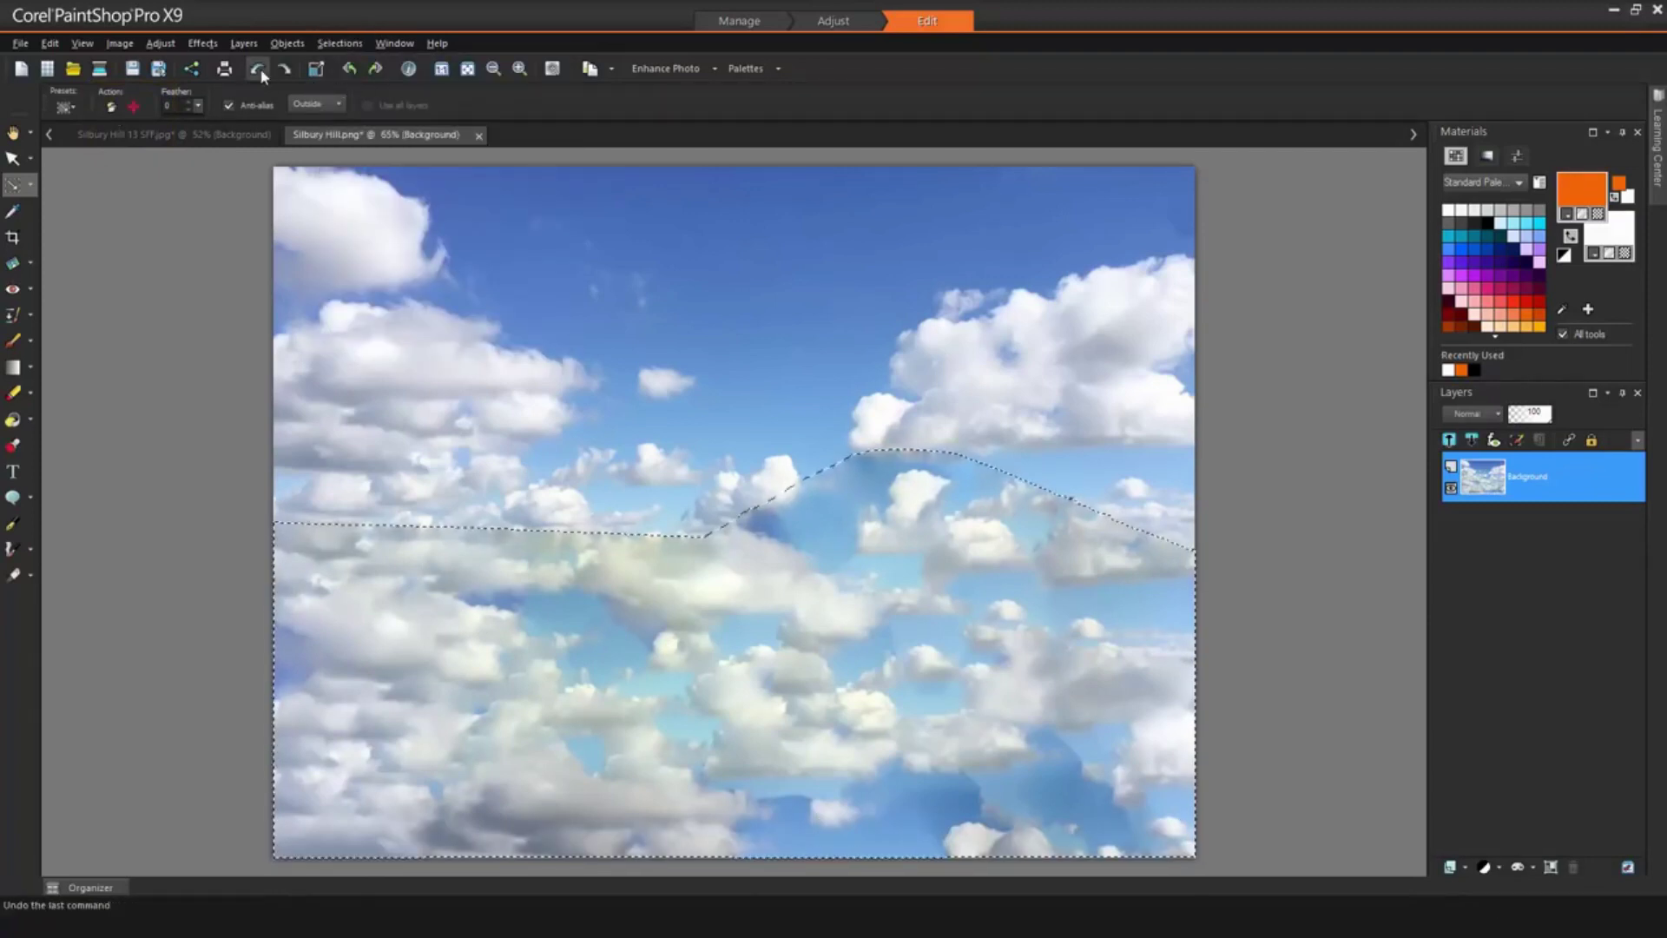
{"action": "left_click", "coordinate": [260, 75]}
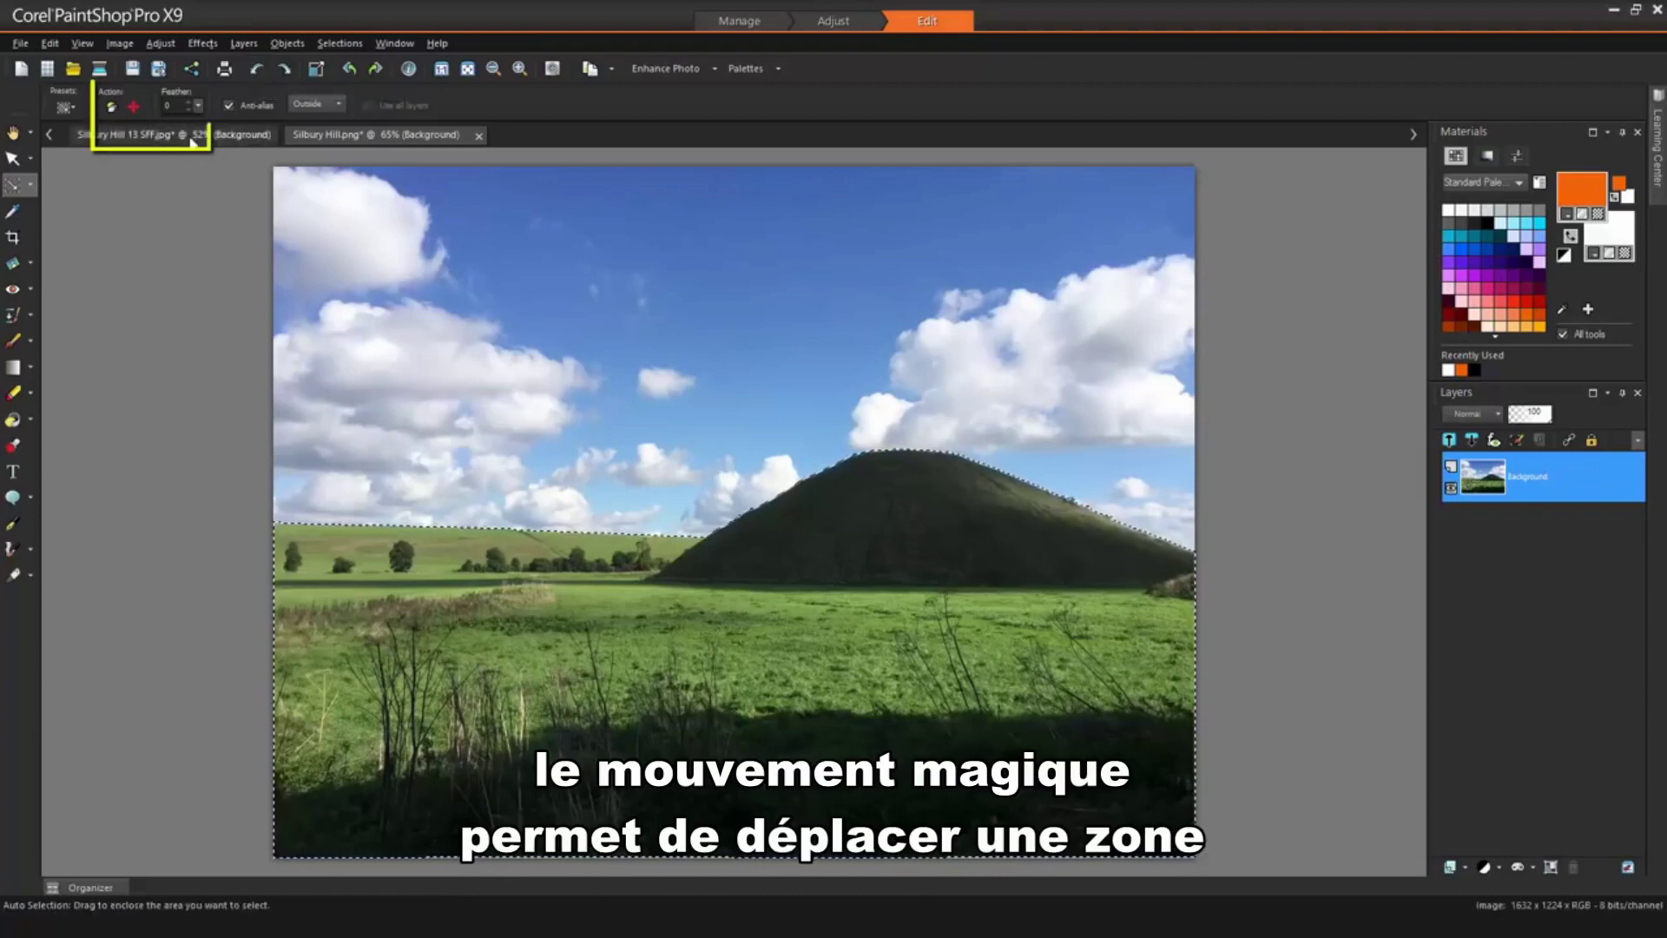
Magic Move the selected hill and field up and left, leaving clouds behind
{"action": "left_click", "coordinate": [135, 110]}
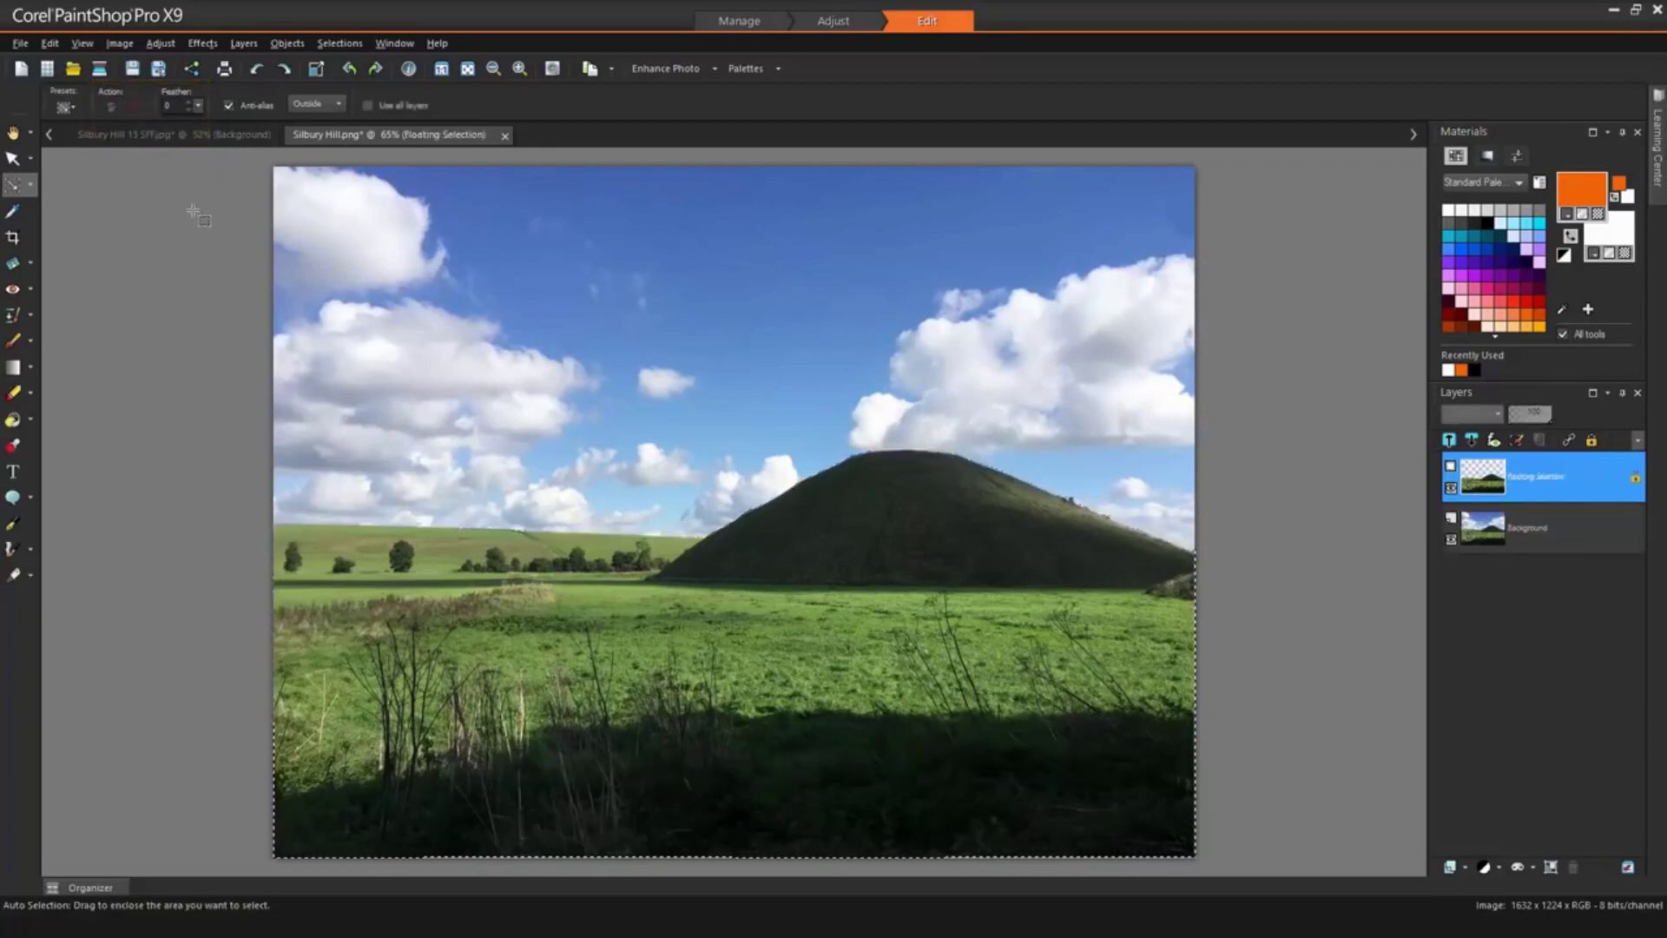
{"action": "left_click_drag", "start_coordinate": [787, 622], "coordinate": [744, 437]}
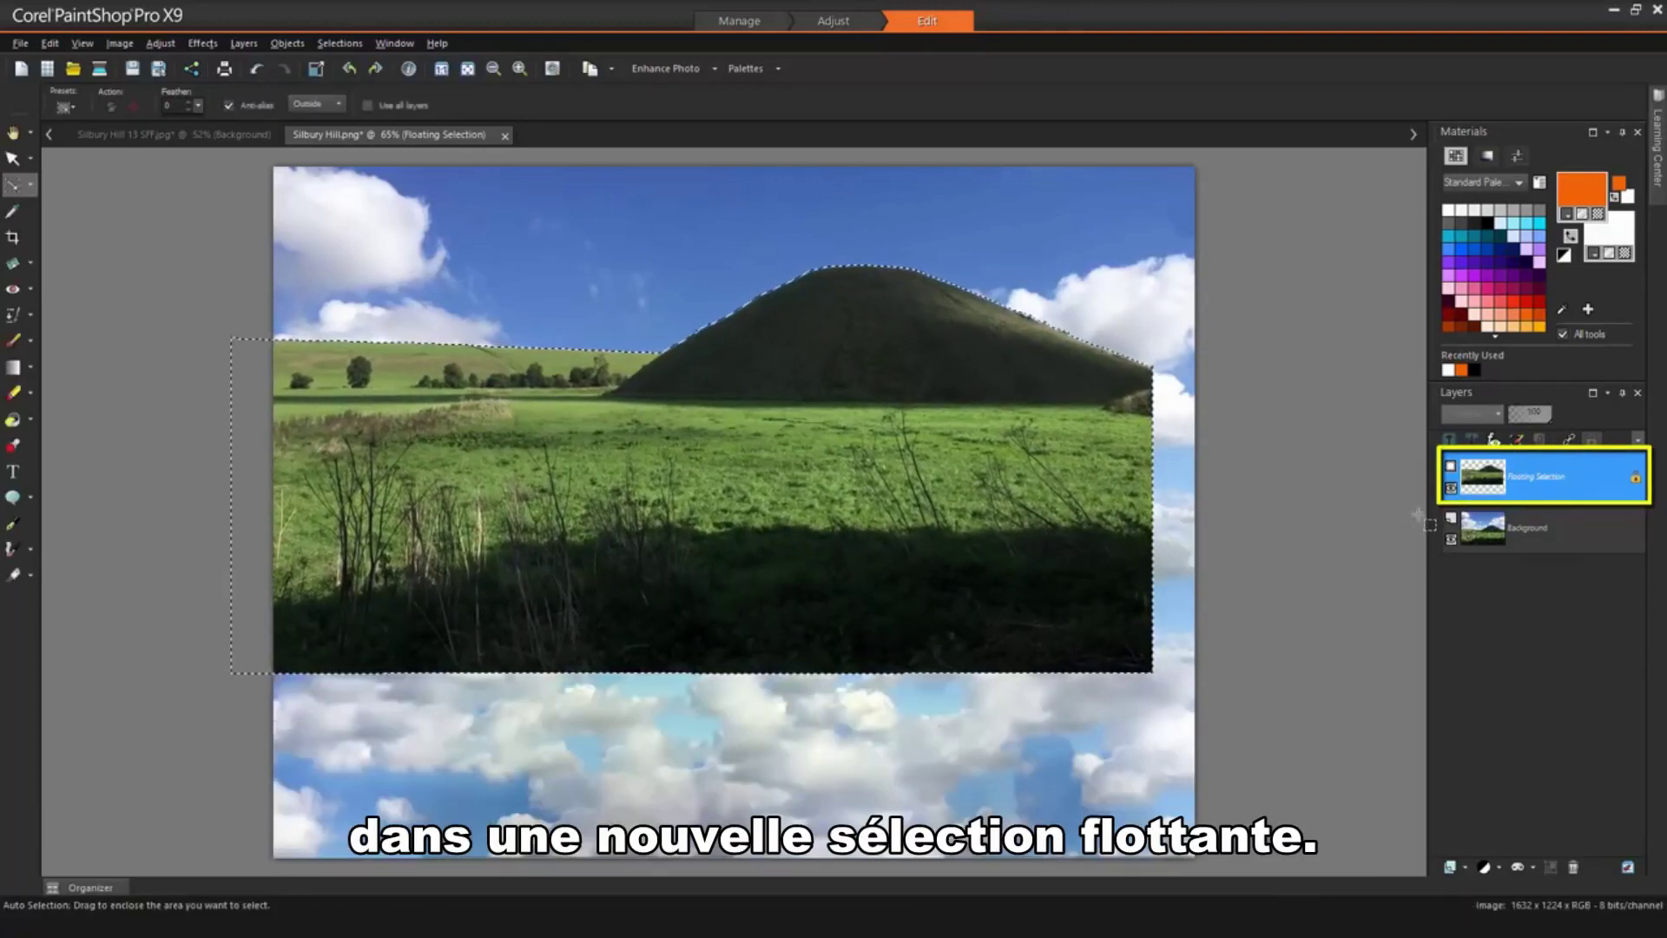
{"action": "mouse_move", "coordinate": [1550, 510]}
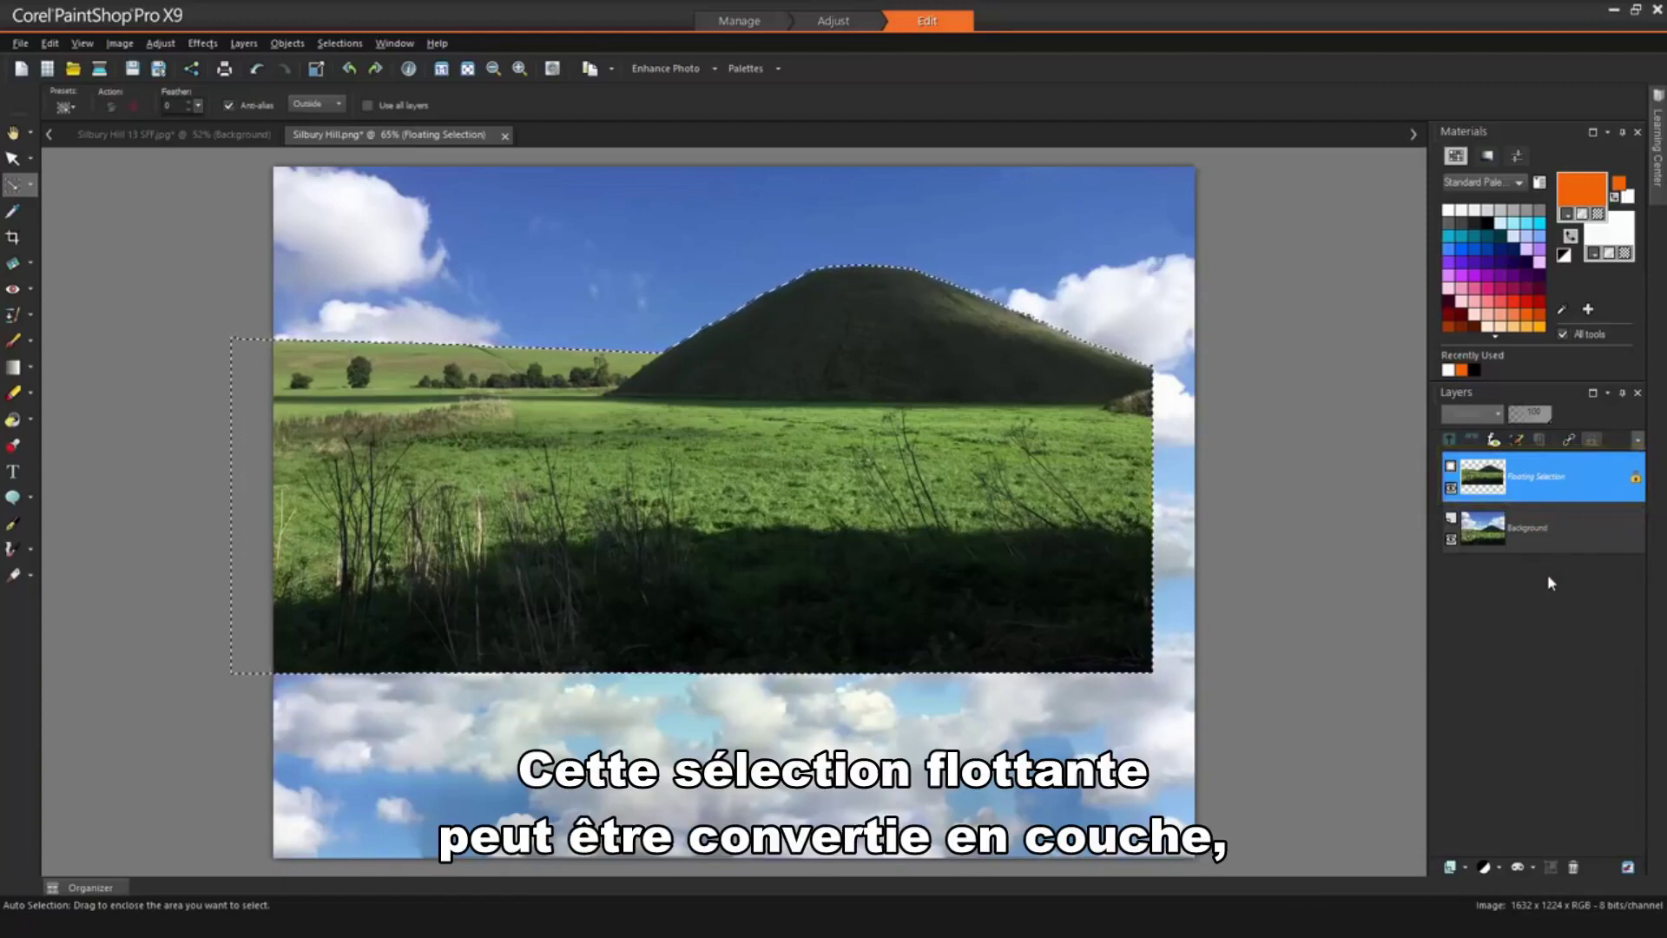
Promote the floating hill-and-field selection to a layer and copy it
{"action": "key", "text": "a"}
{"action": "right_click", "coordinate": [1566, 474]}
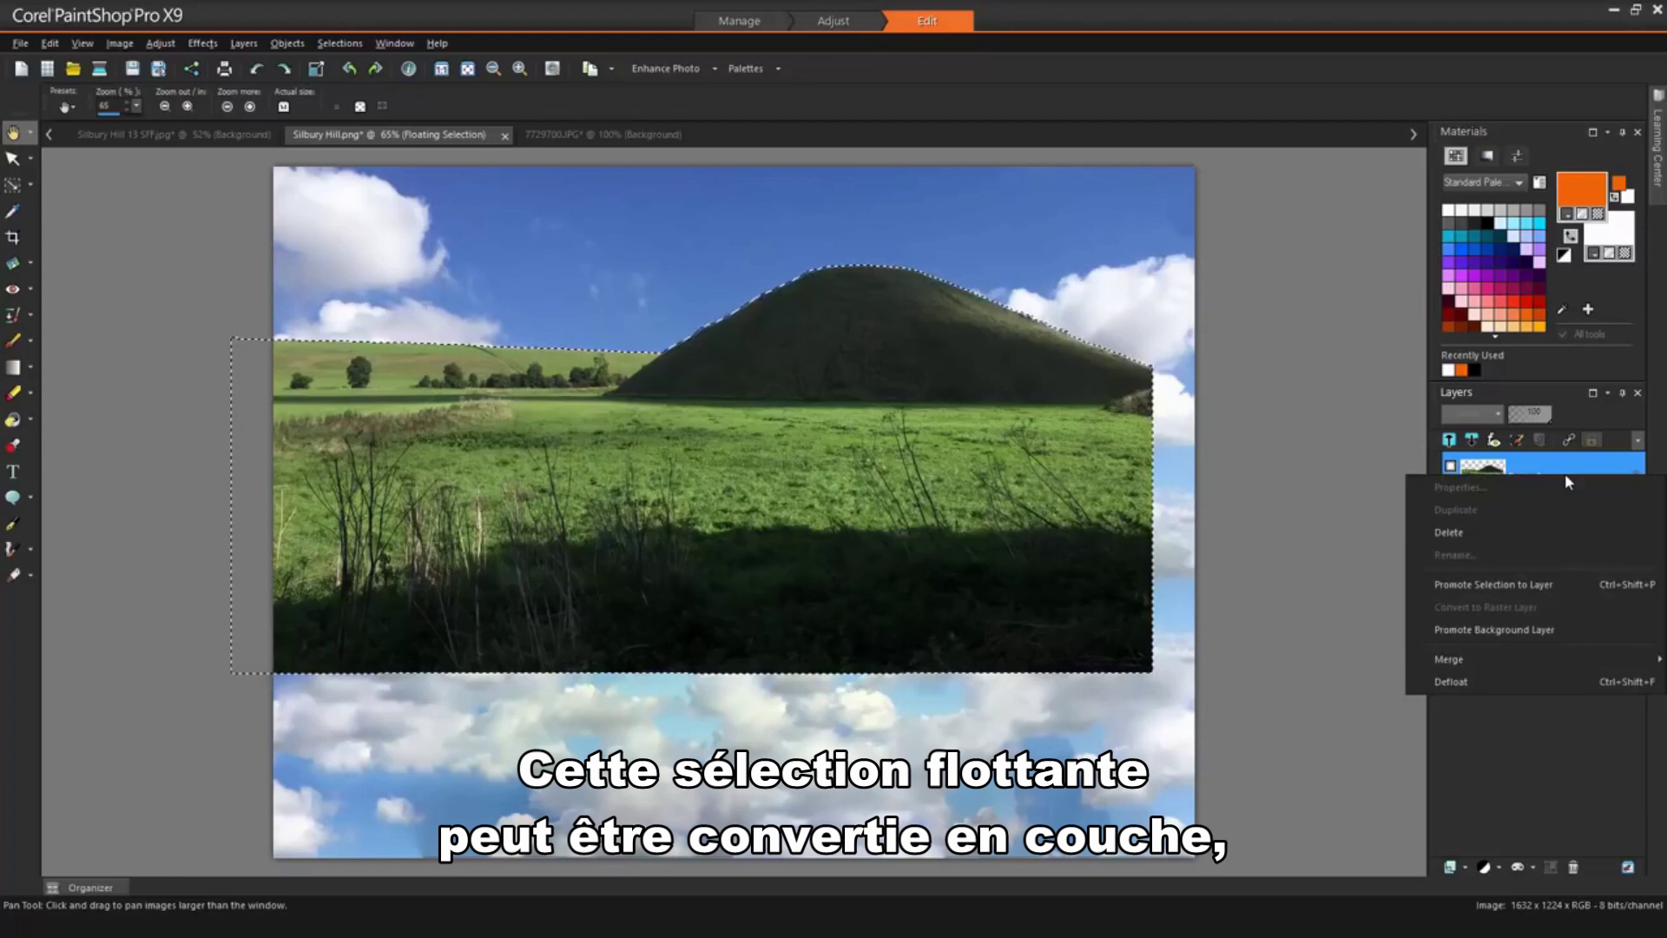
{"action": "left_click", "coordinate": [1560, 583]}
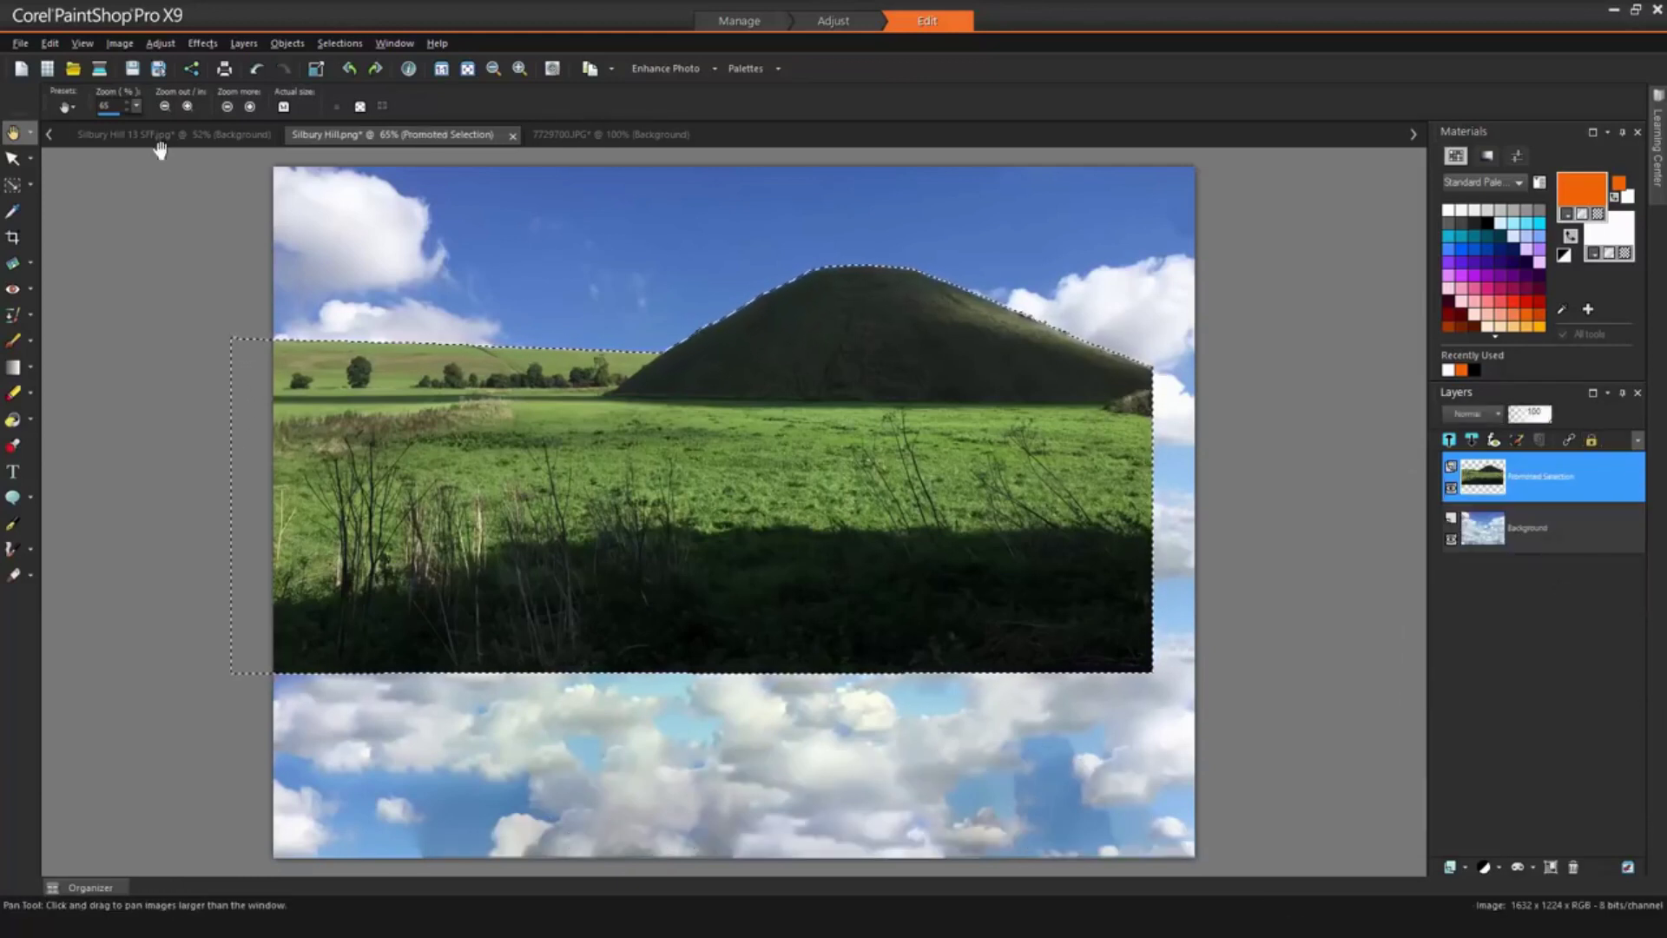
{"action": "left_click", "coordinate": [49, 44]}
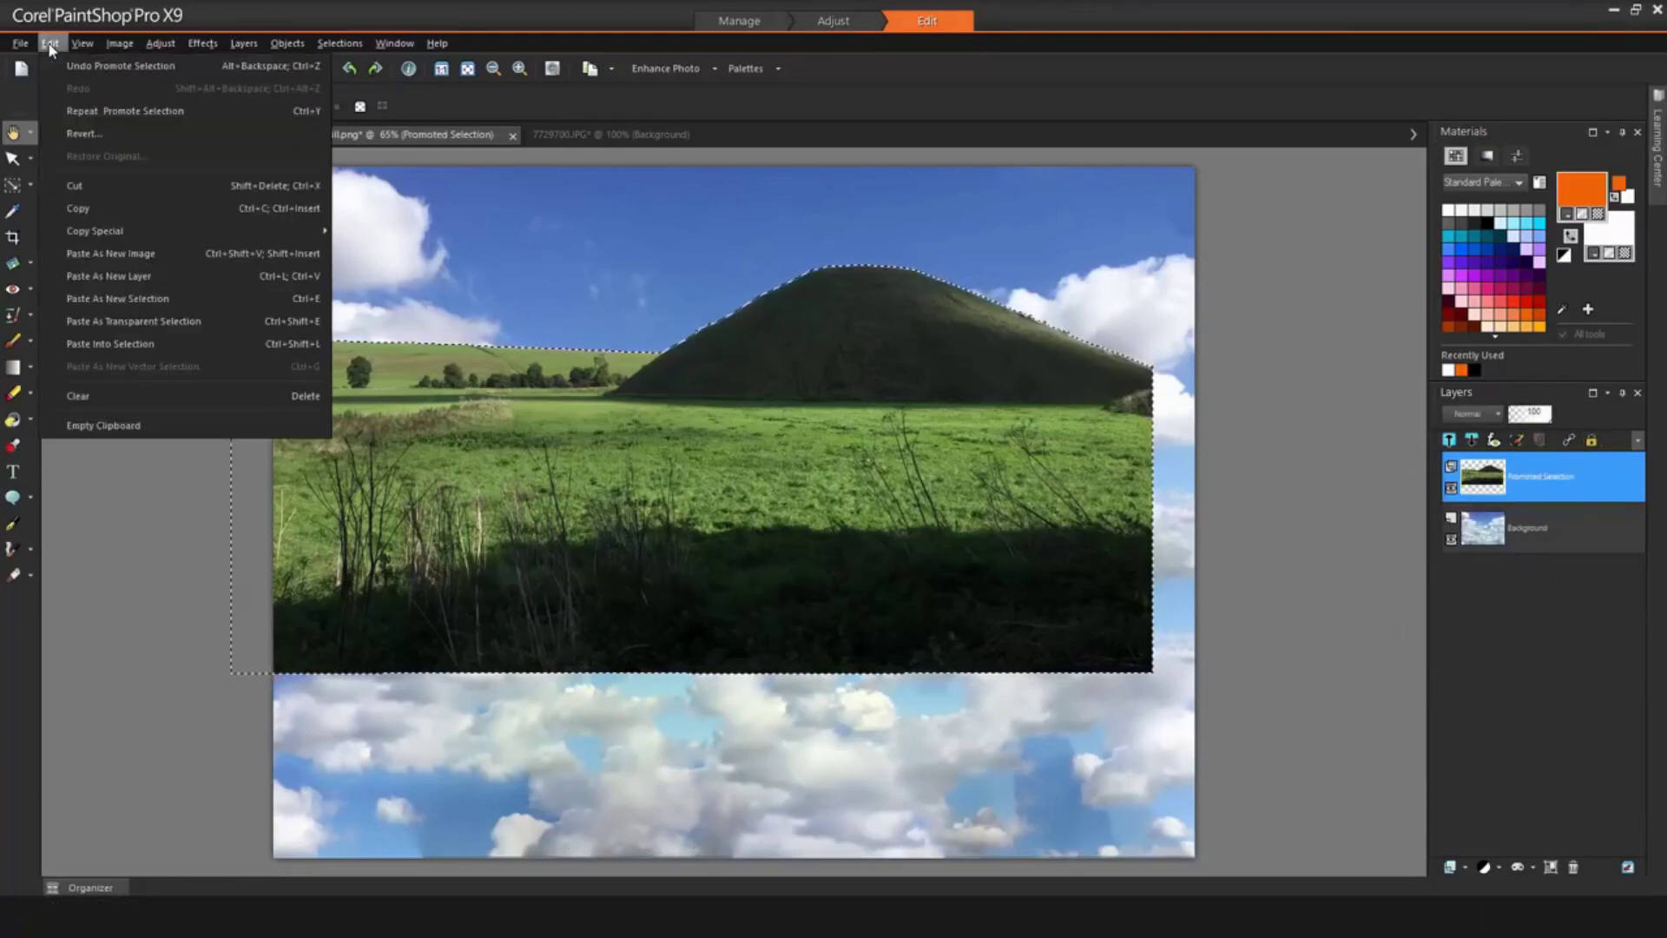
{"action": "left_click", "coordinate": [106, 208]}
Paste the Silbury Hill image as a new layer on 7729700.JPG
{"action": "left_click", "coordinate": [590, 134]}
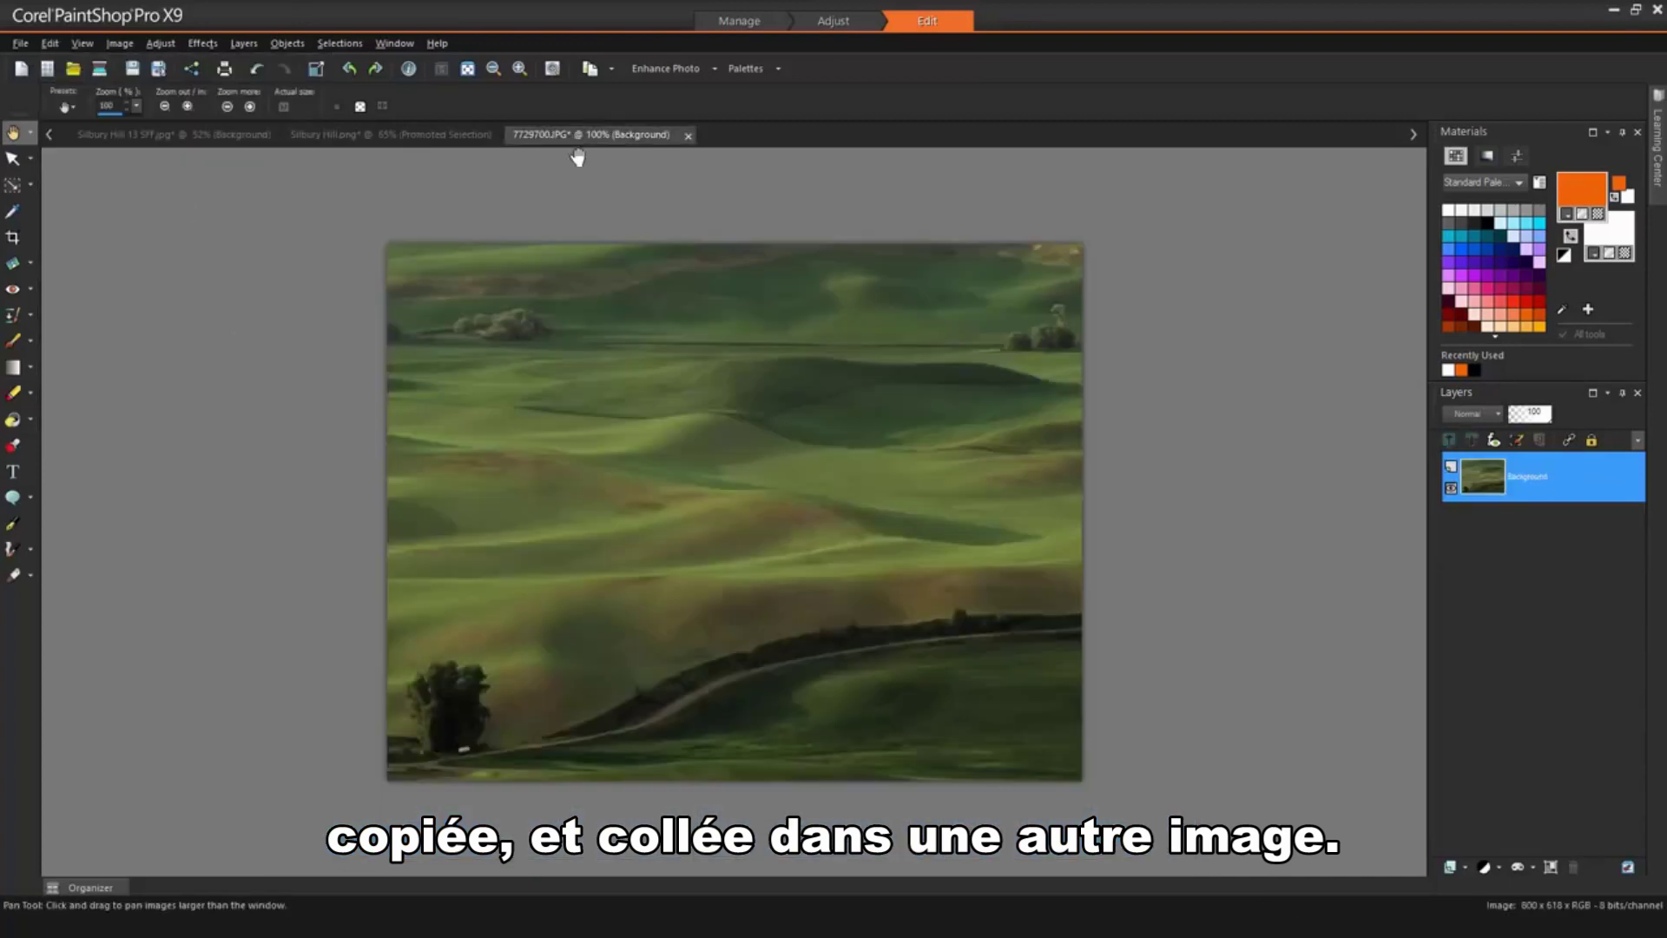
{"action": "right_click", "coordinate": [588, 396]}
{"action": "mouse_move", "coordinate": [643, 473]}
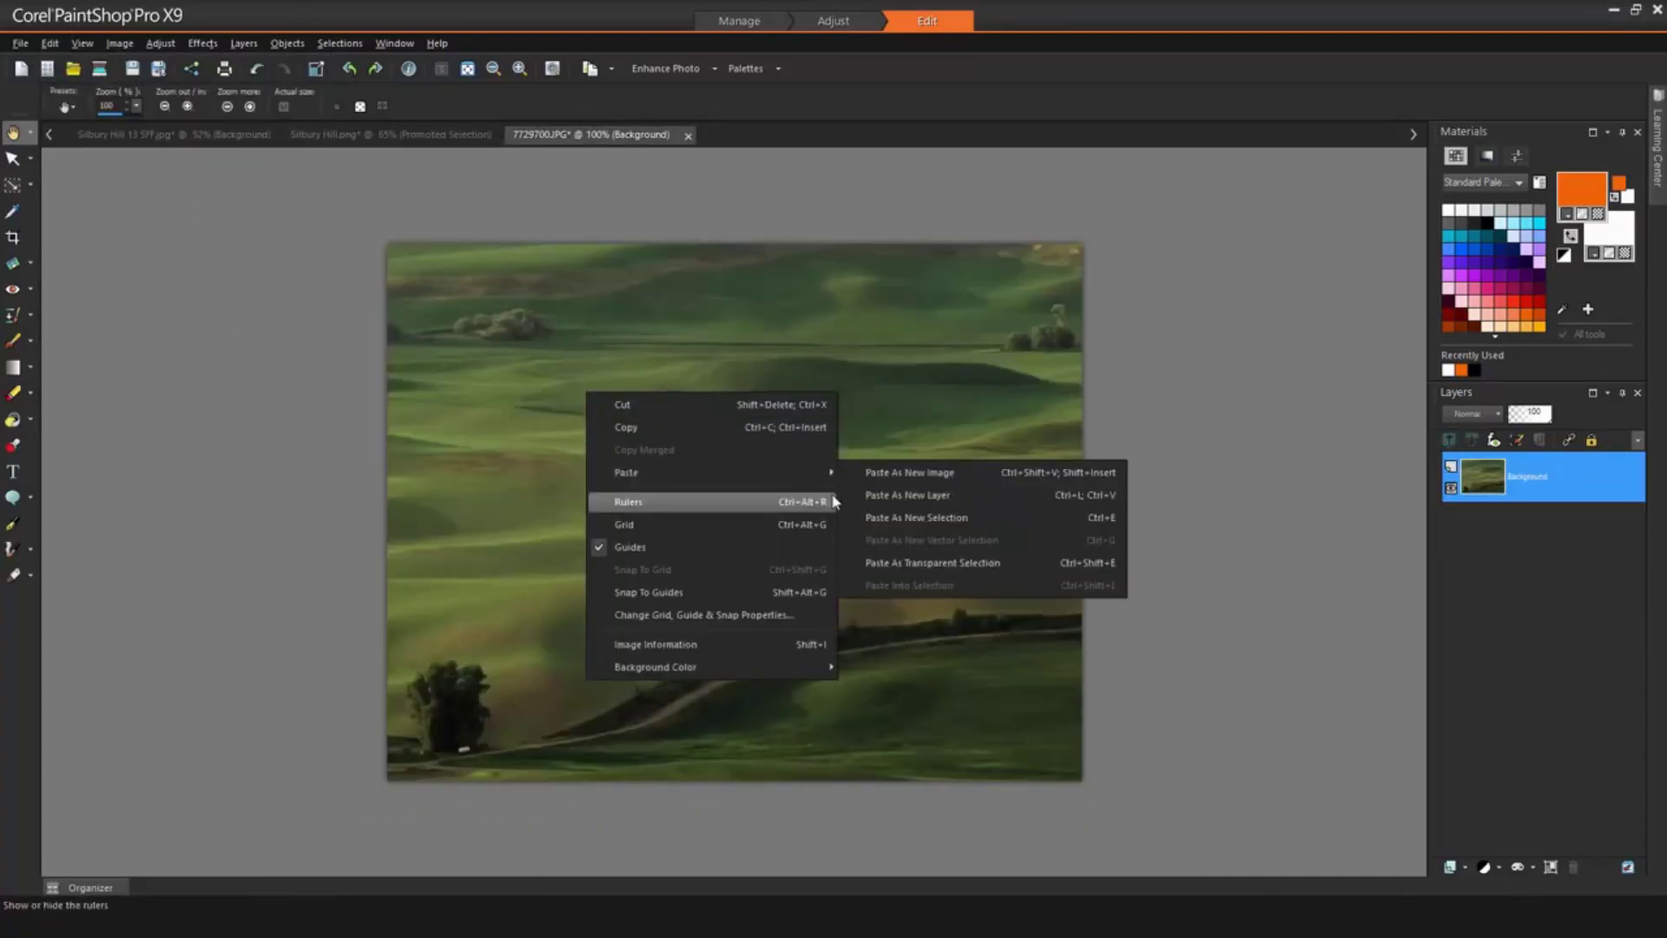
{"action": "left_click", "coordinate": [859, 496]}
{"action": "scroll", "coordinate": [833, 491], "scroll_direction": "down", "scroll_amount": 2}
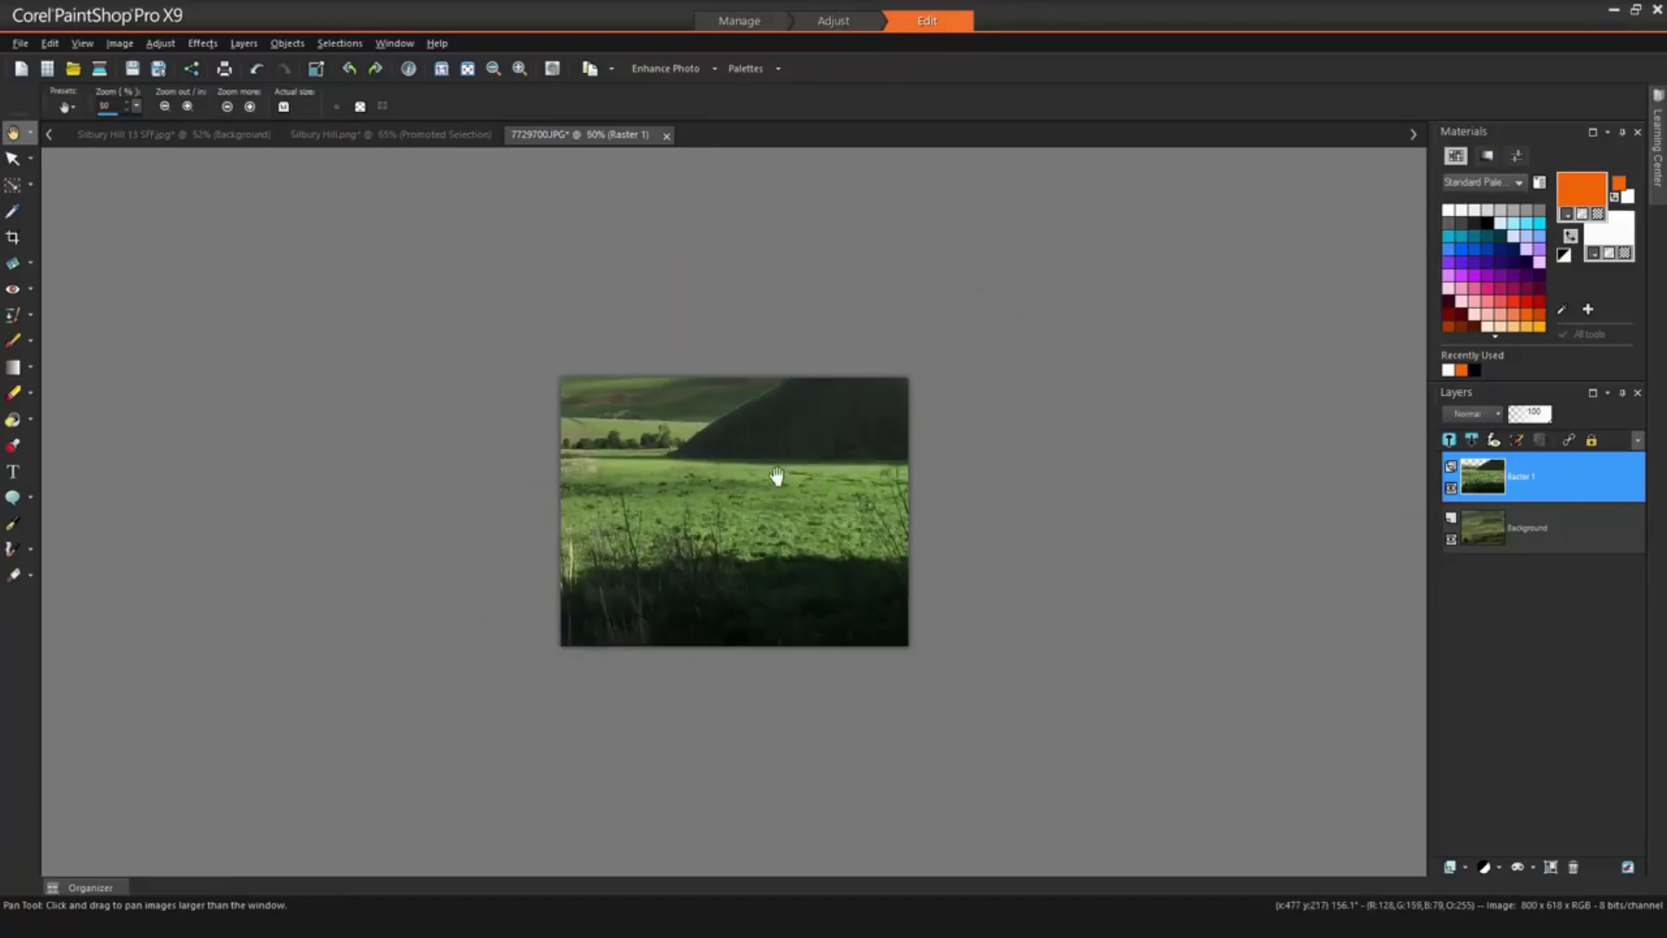
Scale the pasted layer to about 74% and reposition it to fit the photo
{"action": "left_click", "coordinate": [13, 159]}
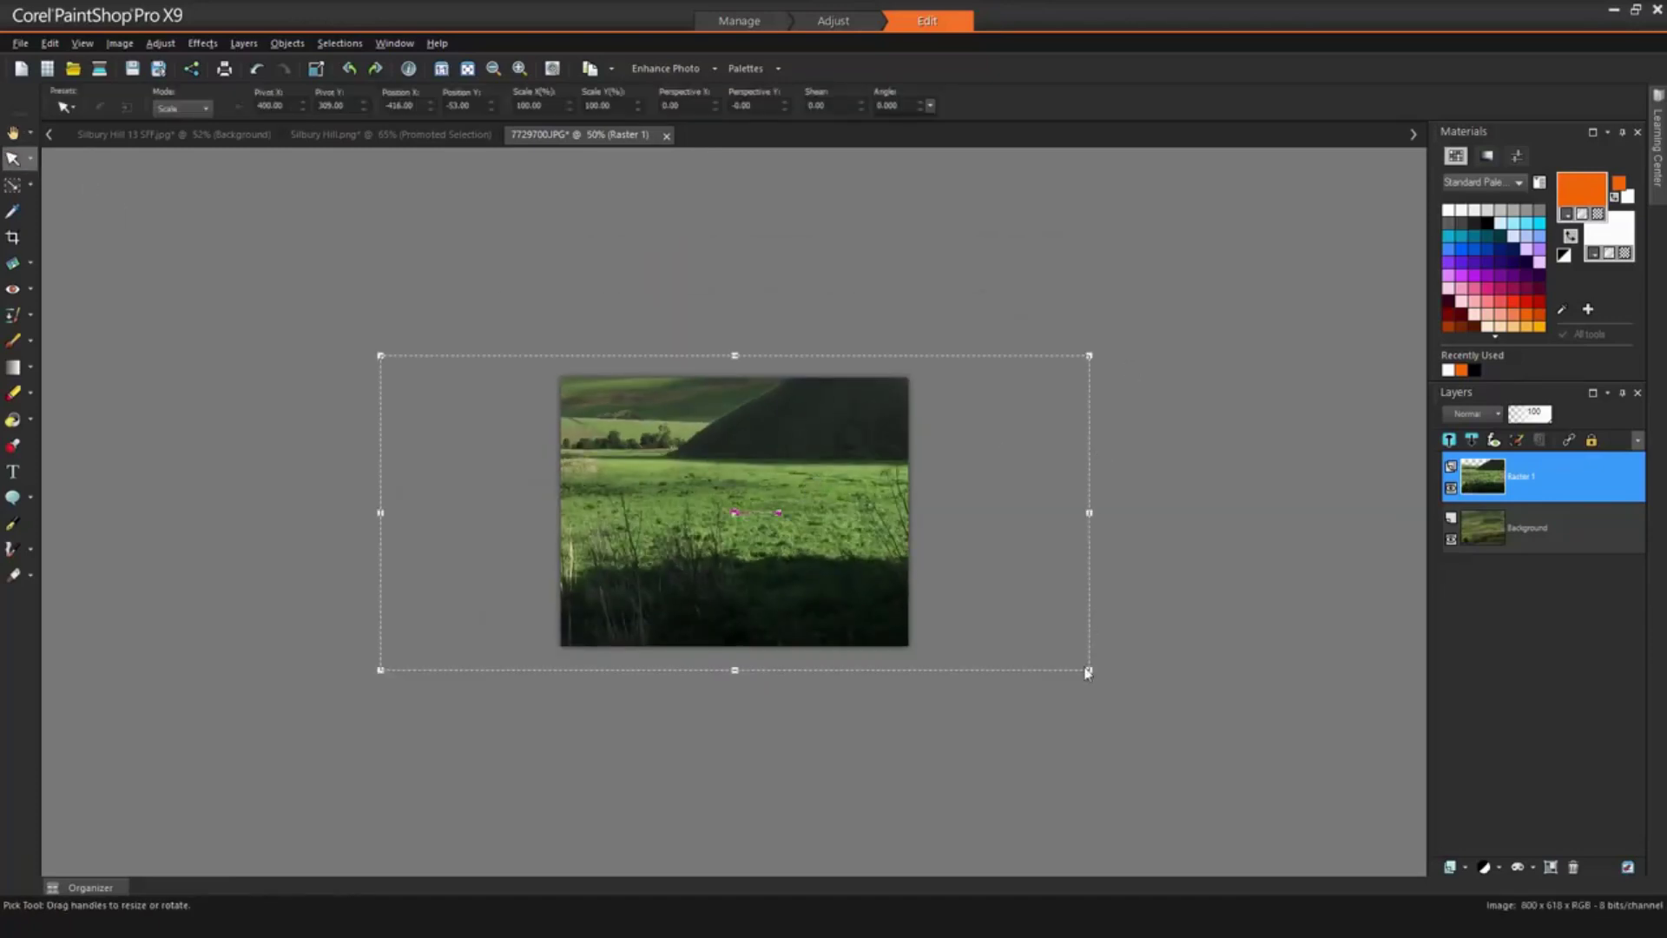
{"action": "left_click_drag", "start_coordinate": [1089, 673], "coordinate": [907, 589]}
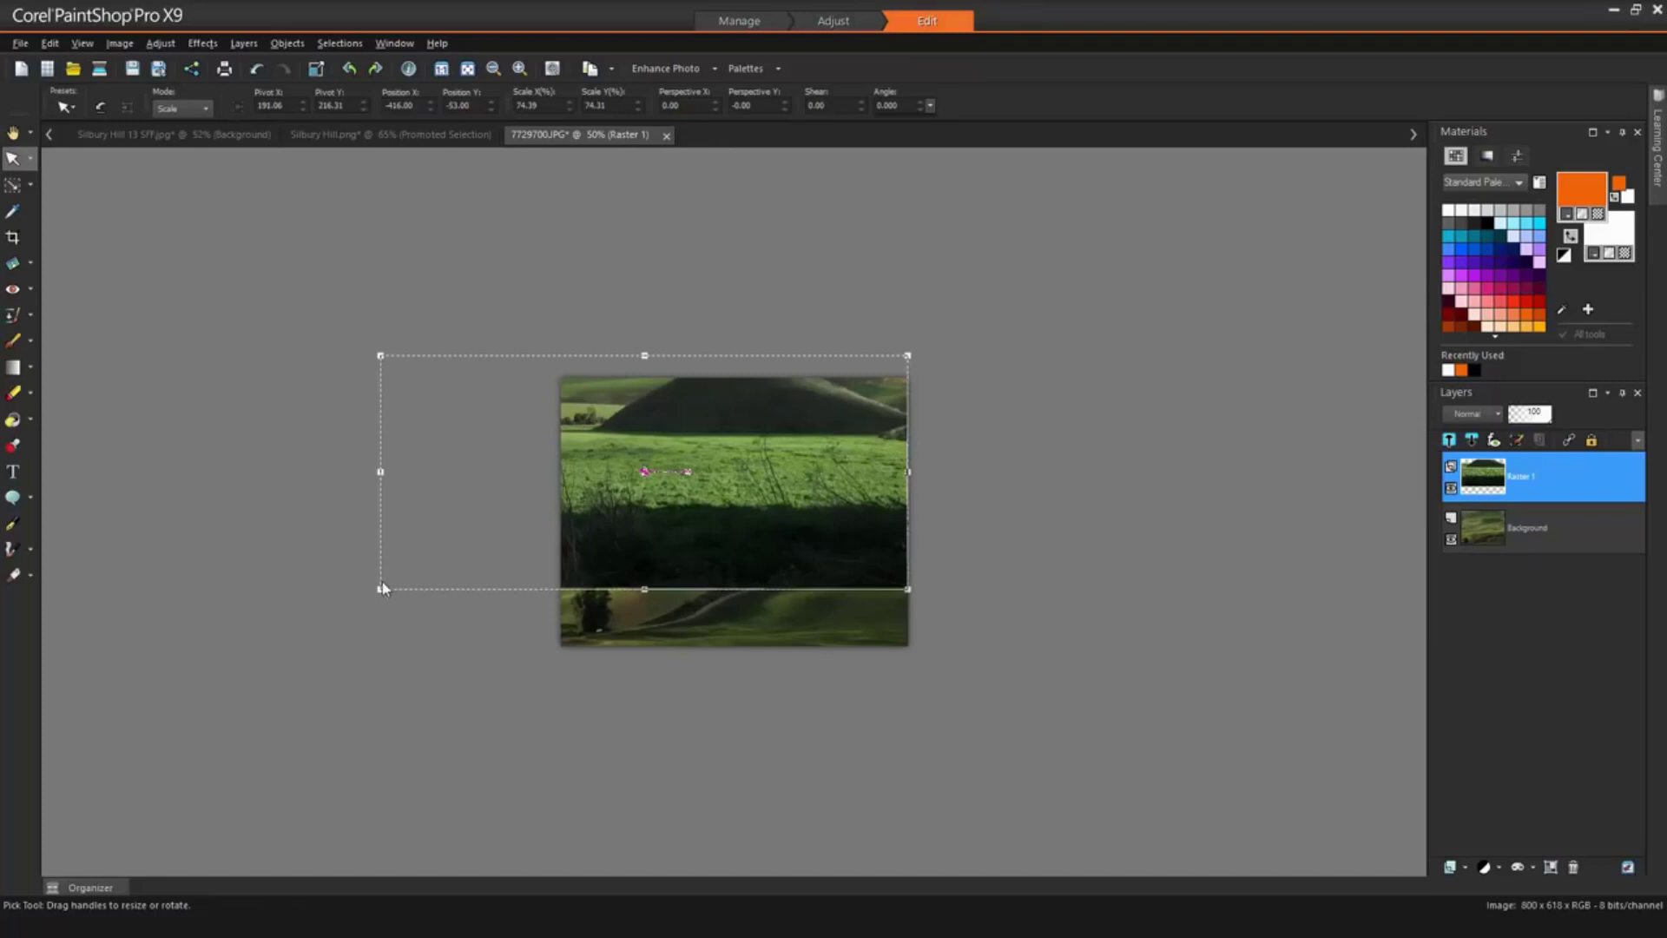
{"action": "left_click_drag", "start_coordinate": [383, 588], "coordinate": [560, 448]}
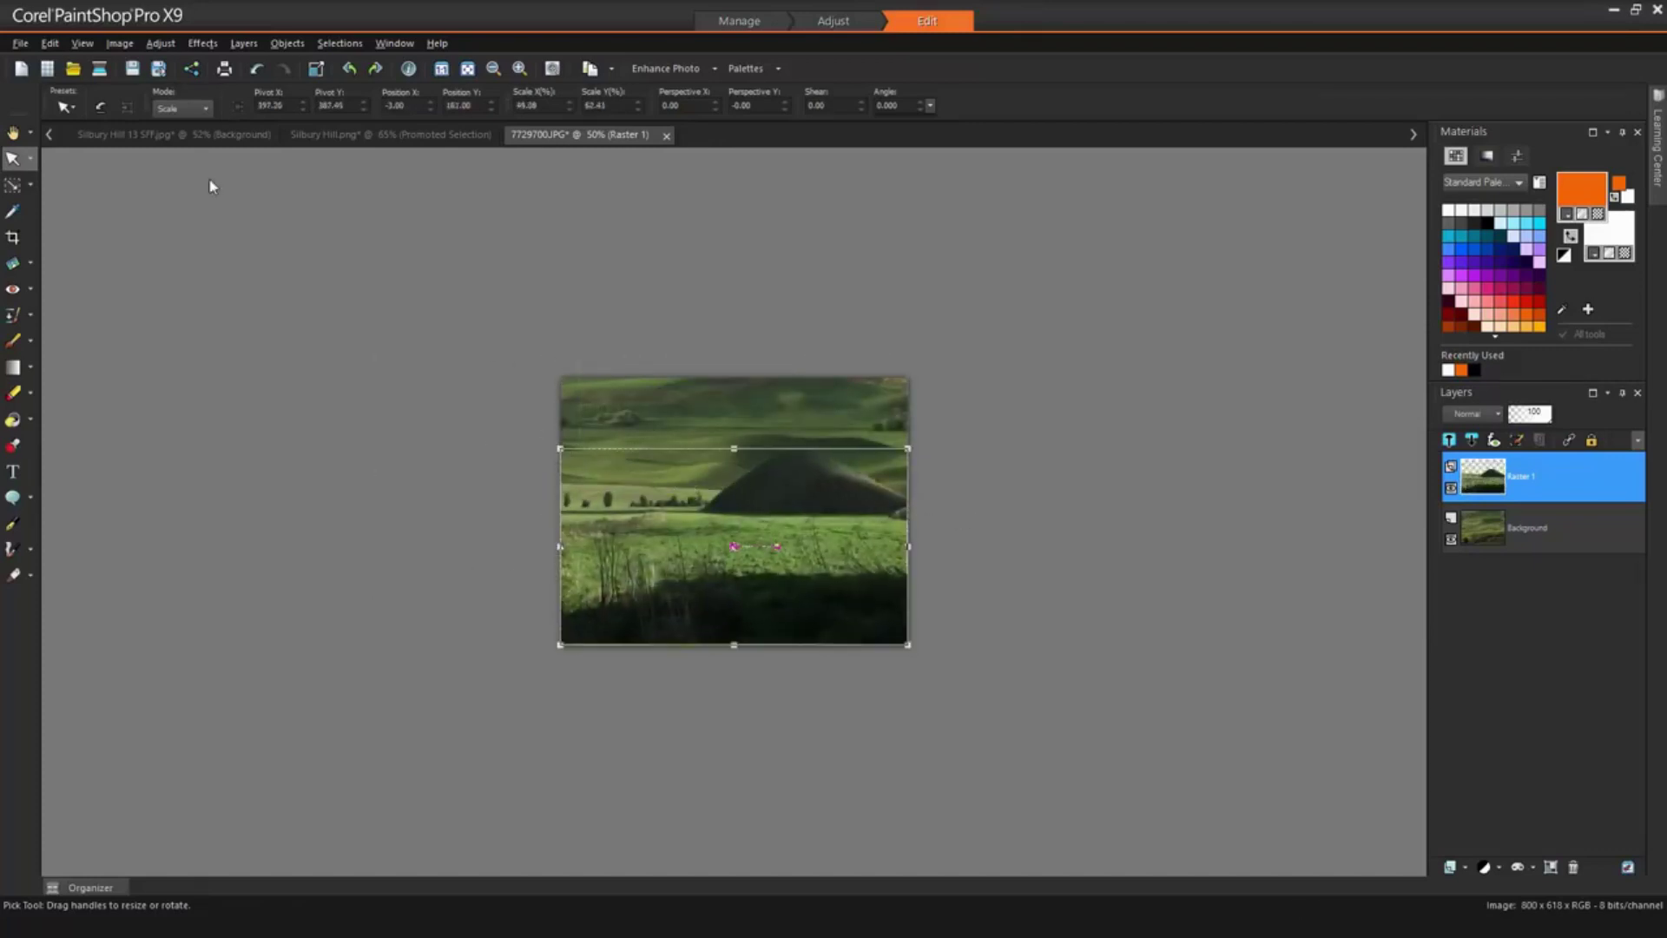
{"action": "left_click", "coordinate": [13, 132]}
{"action": "scroll", "coordinate": [745, 559], "scroll_direction": "up", "scroll_amount": 3}
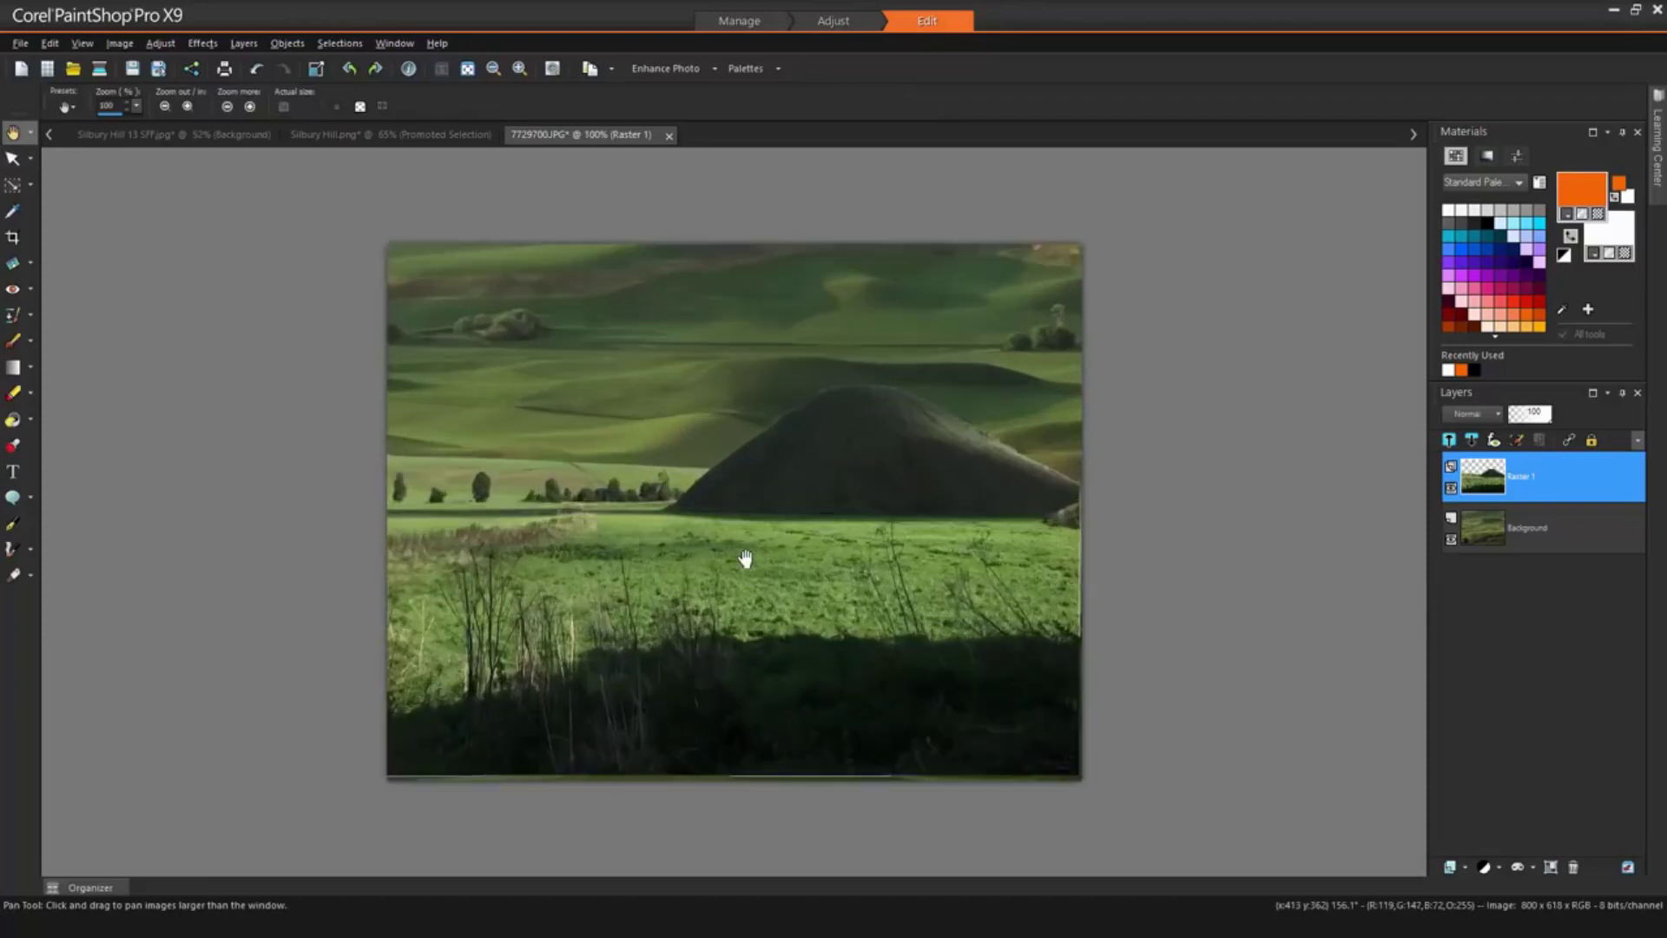
{"action": "scroll", "coordinate": [745, 558], "scroll_direction": "up", "scroll_amount": 1}
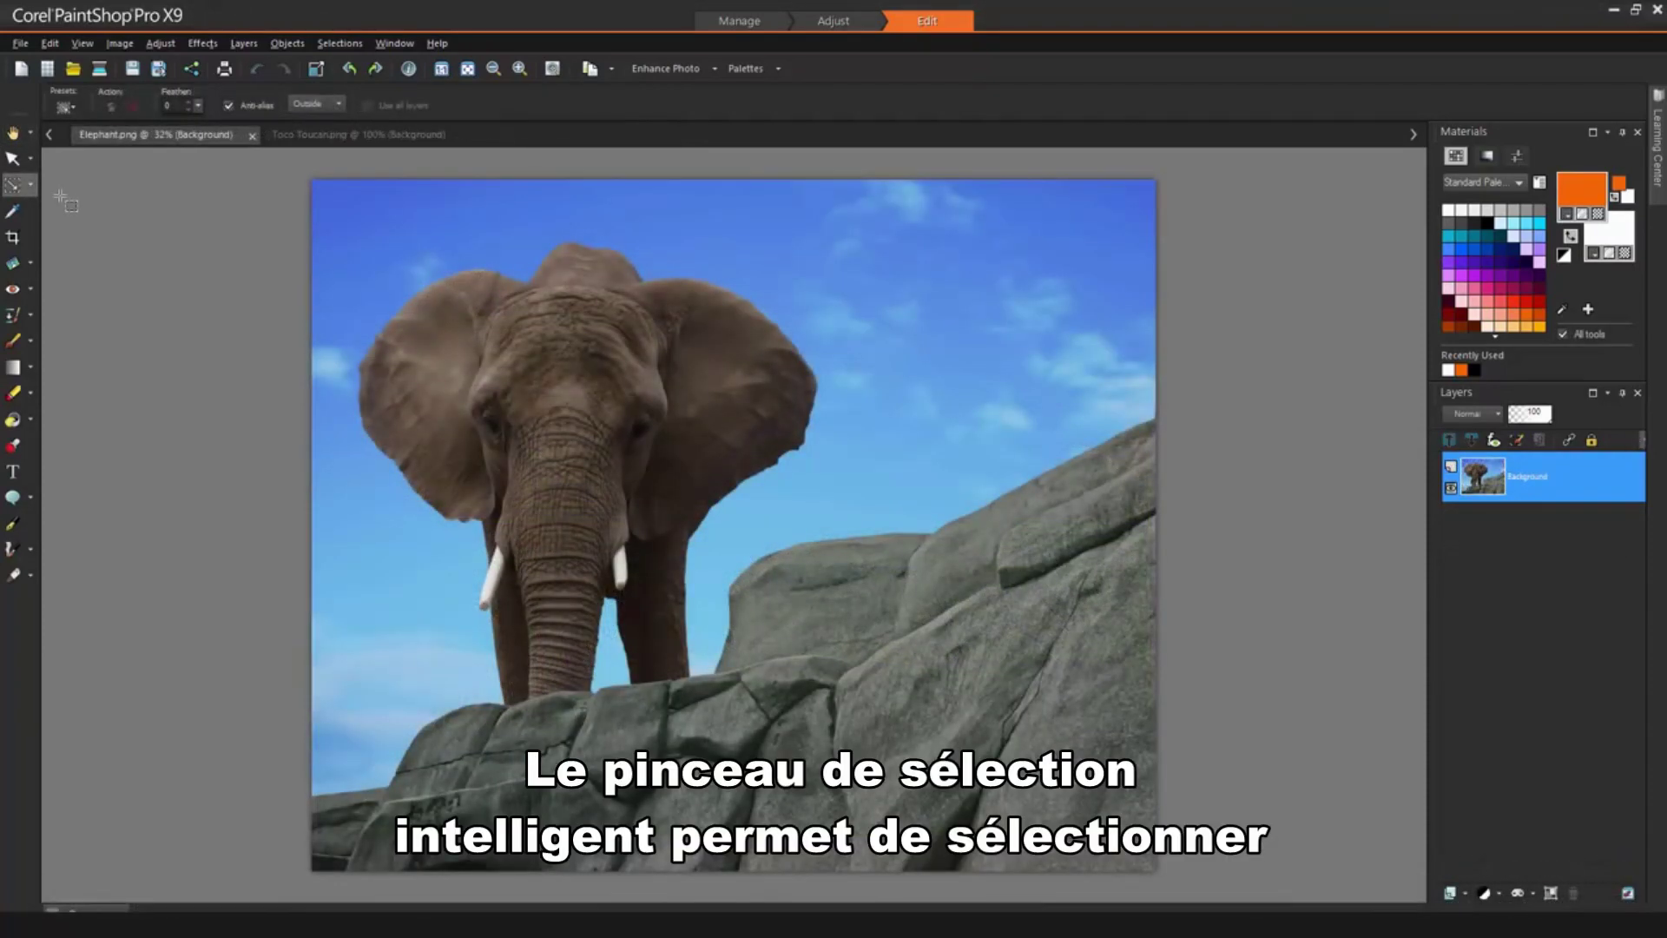
Select the elephant with Smart Selection Brush strokes on its trunk and ear
{"action": "left_click", "coordinate": [32, 185]}
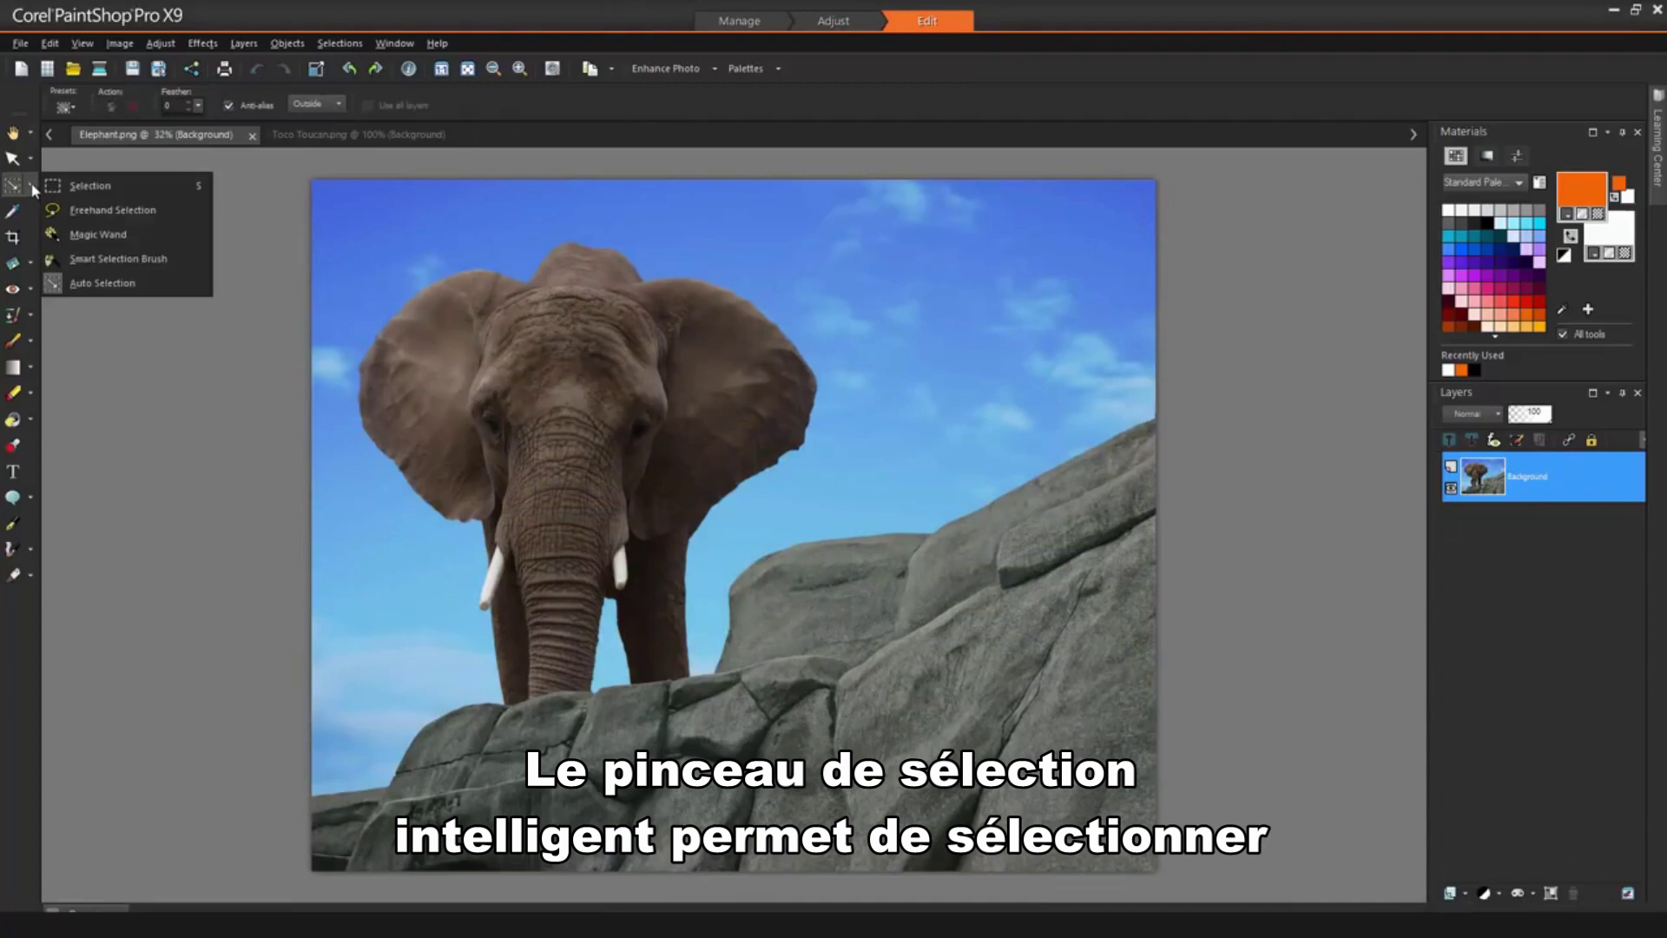
{"action": "left_click", "coordinate": [196, 258]}
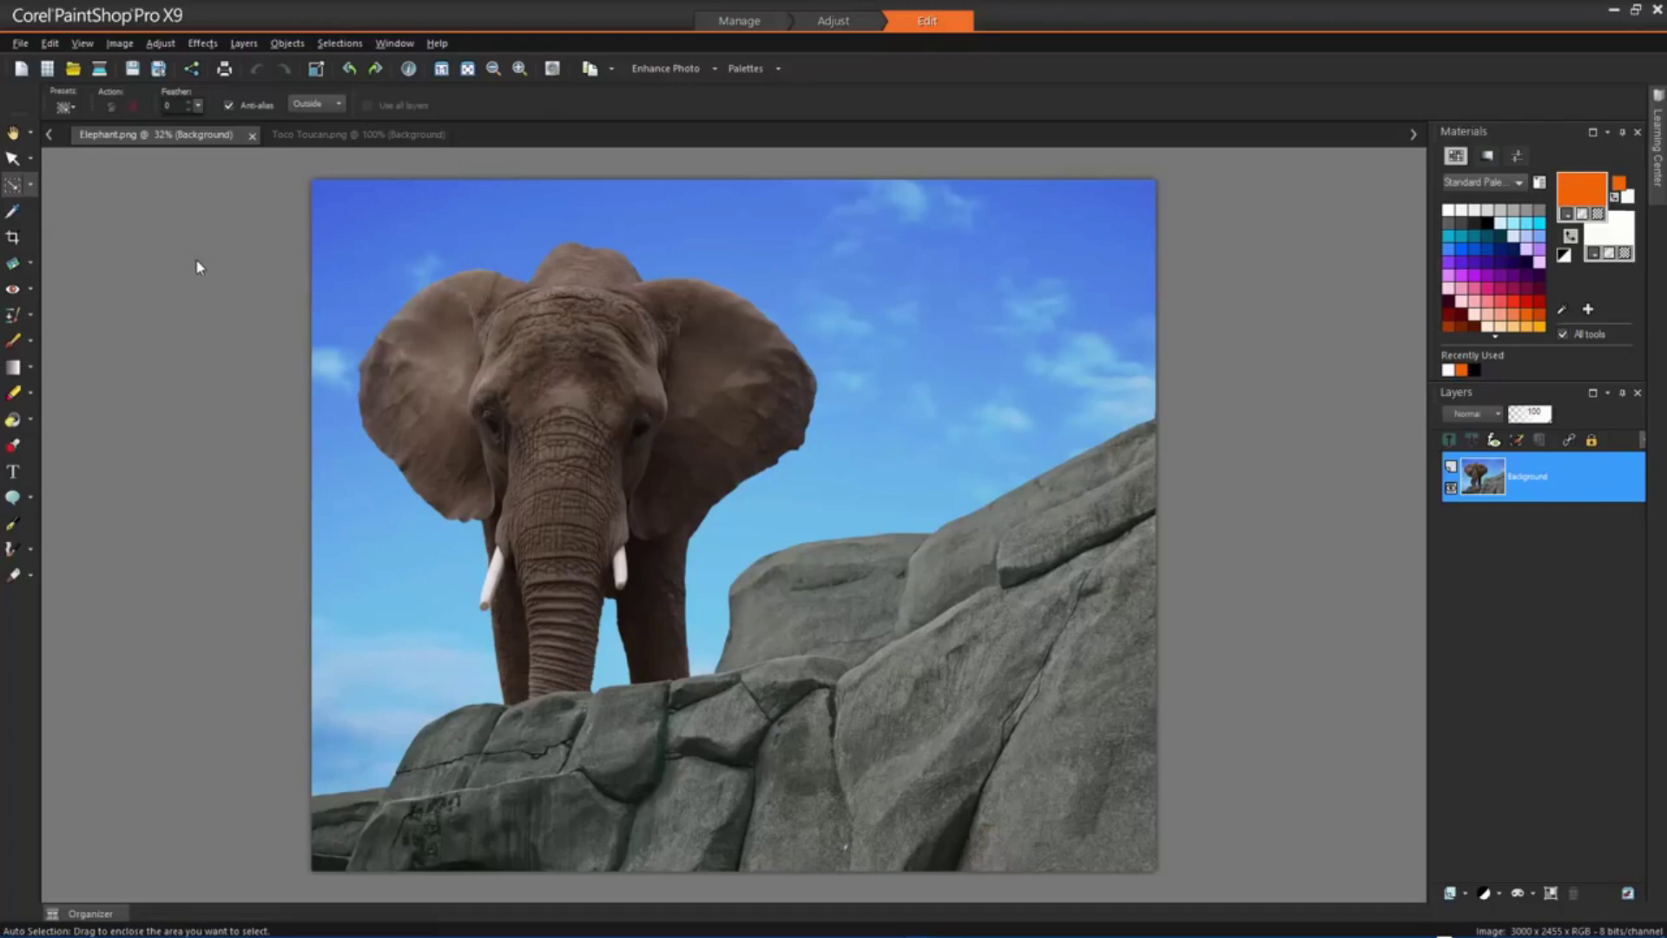
{"action": "left_click_drag", "start_coordinate": [560, 672], "coordinate": [553, 633]}
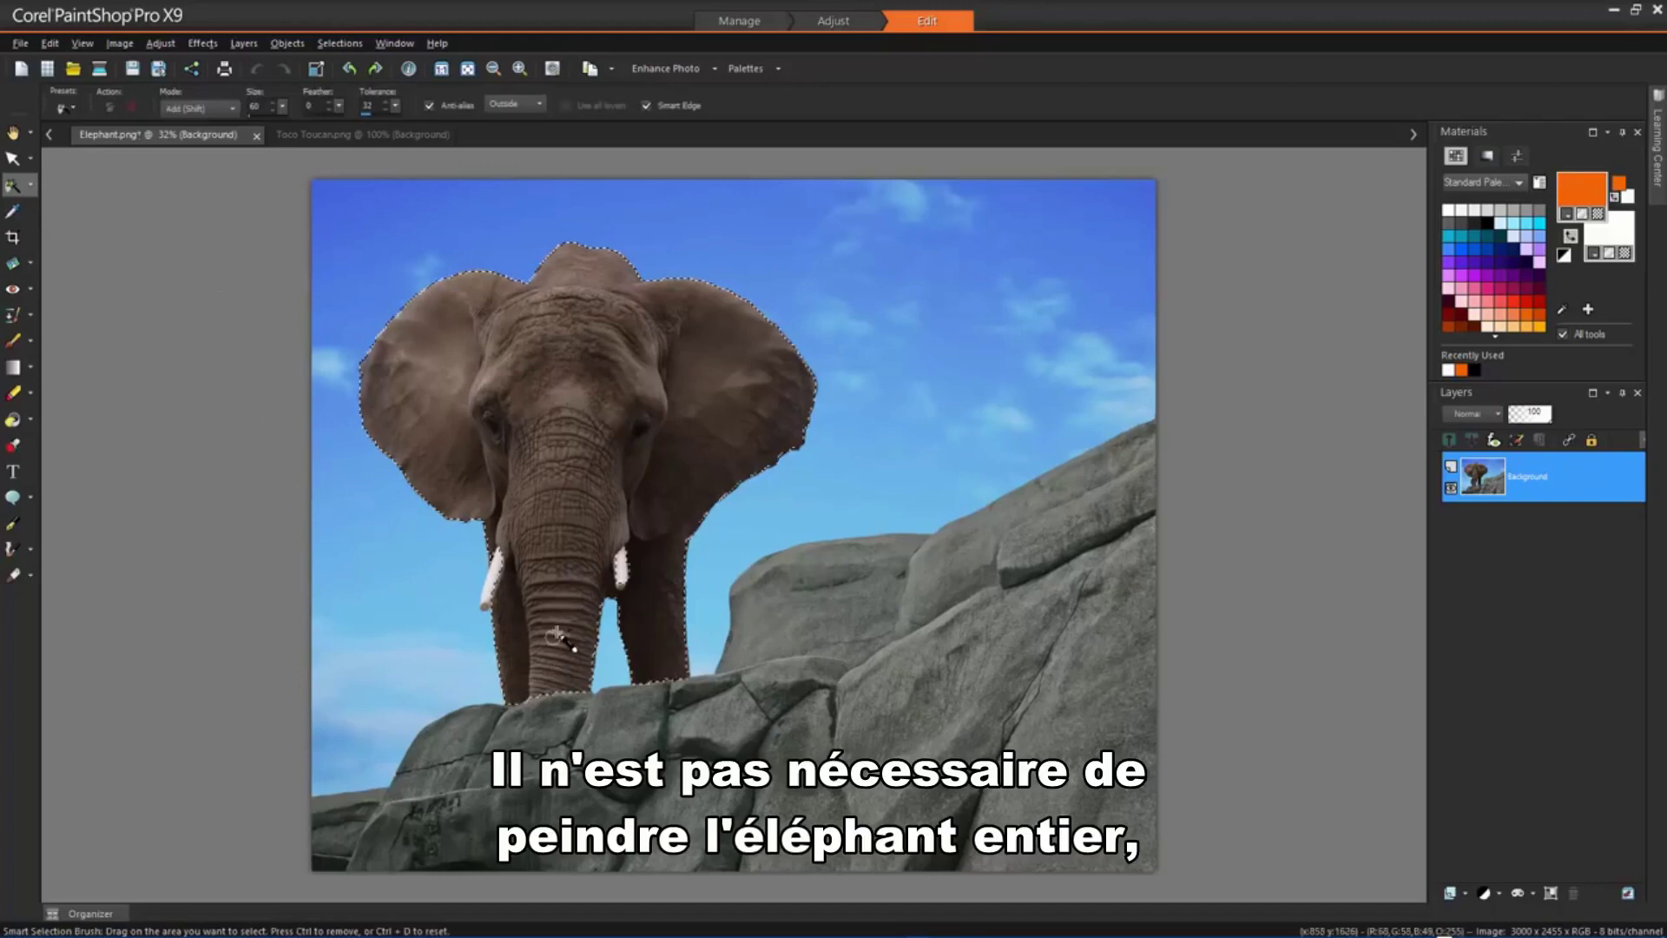
{"action": "left_click_drag", "start_coordinate": [560, 473], "coordinate": [562, 419]}
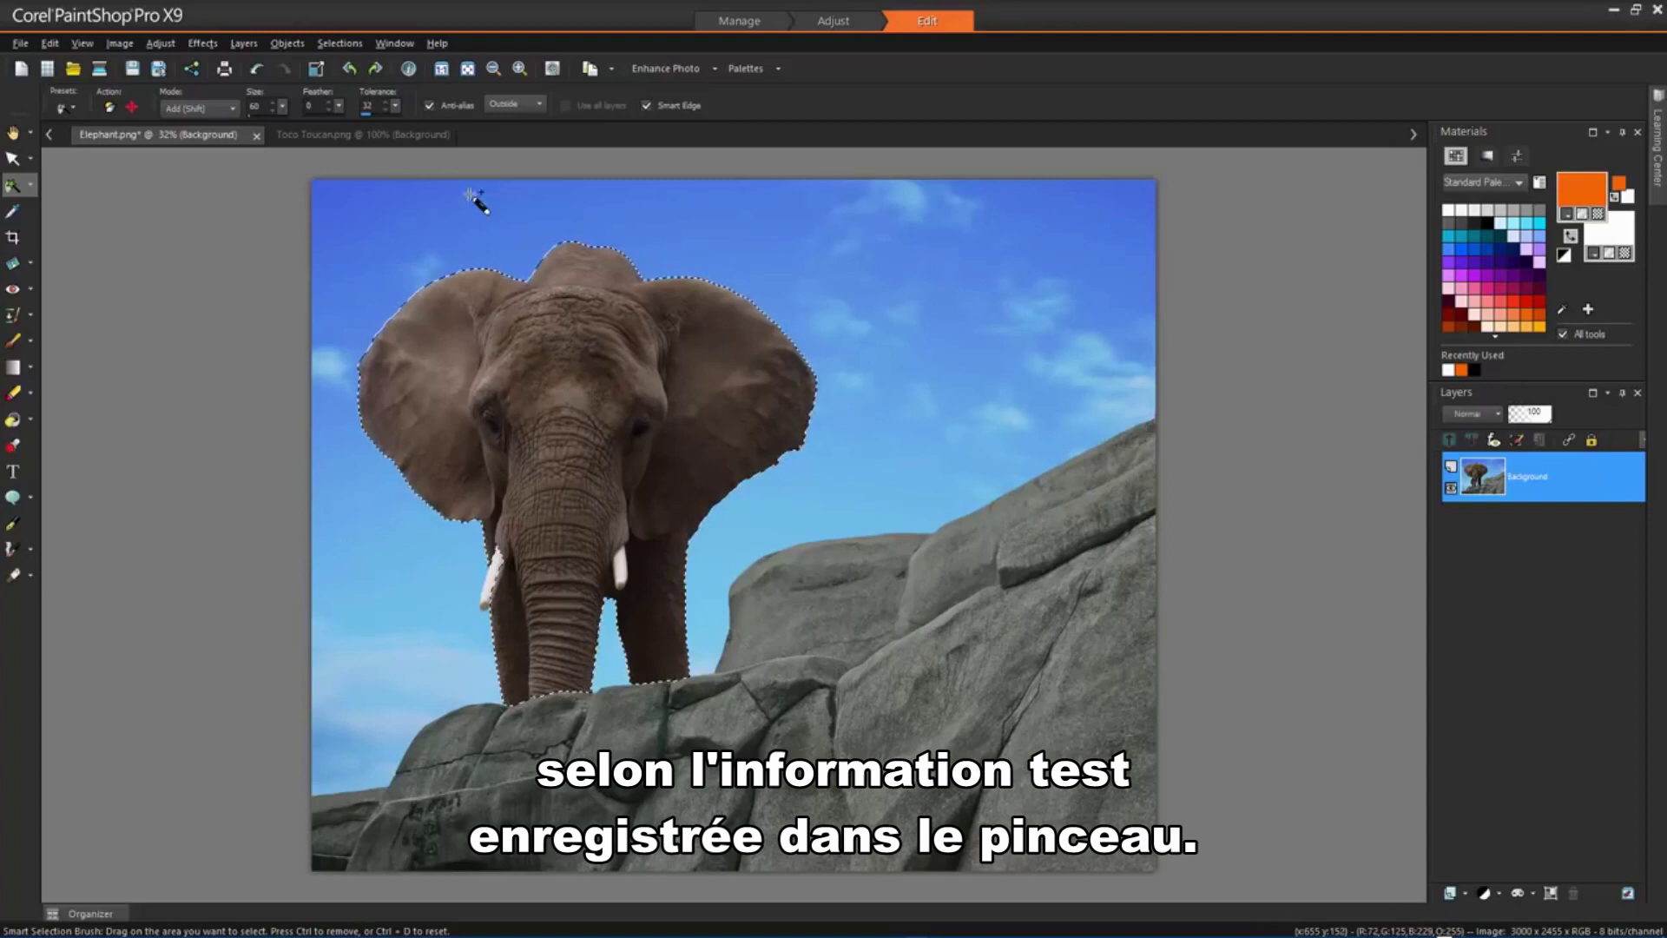
Preview the Charcoal art media effect on the elephant, then cancel it
{"action": "left_click", "coordinate": [204, 43]}
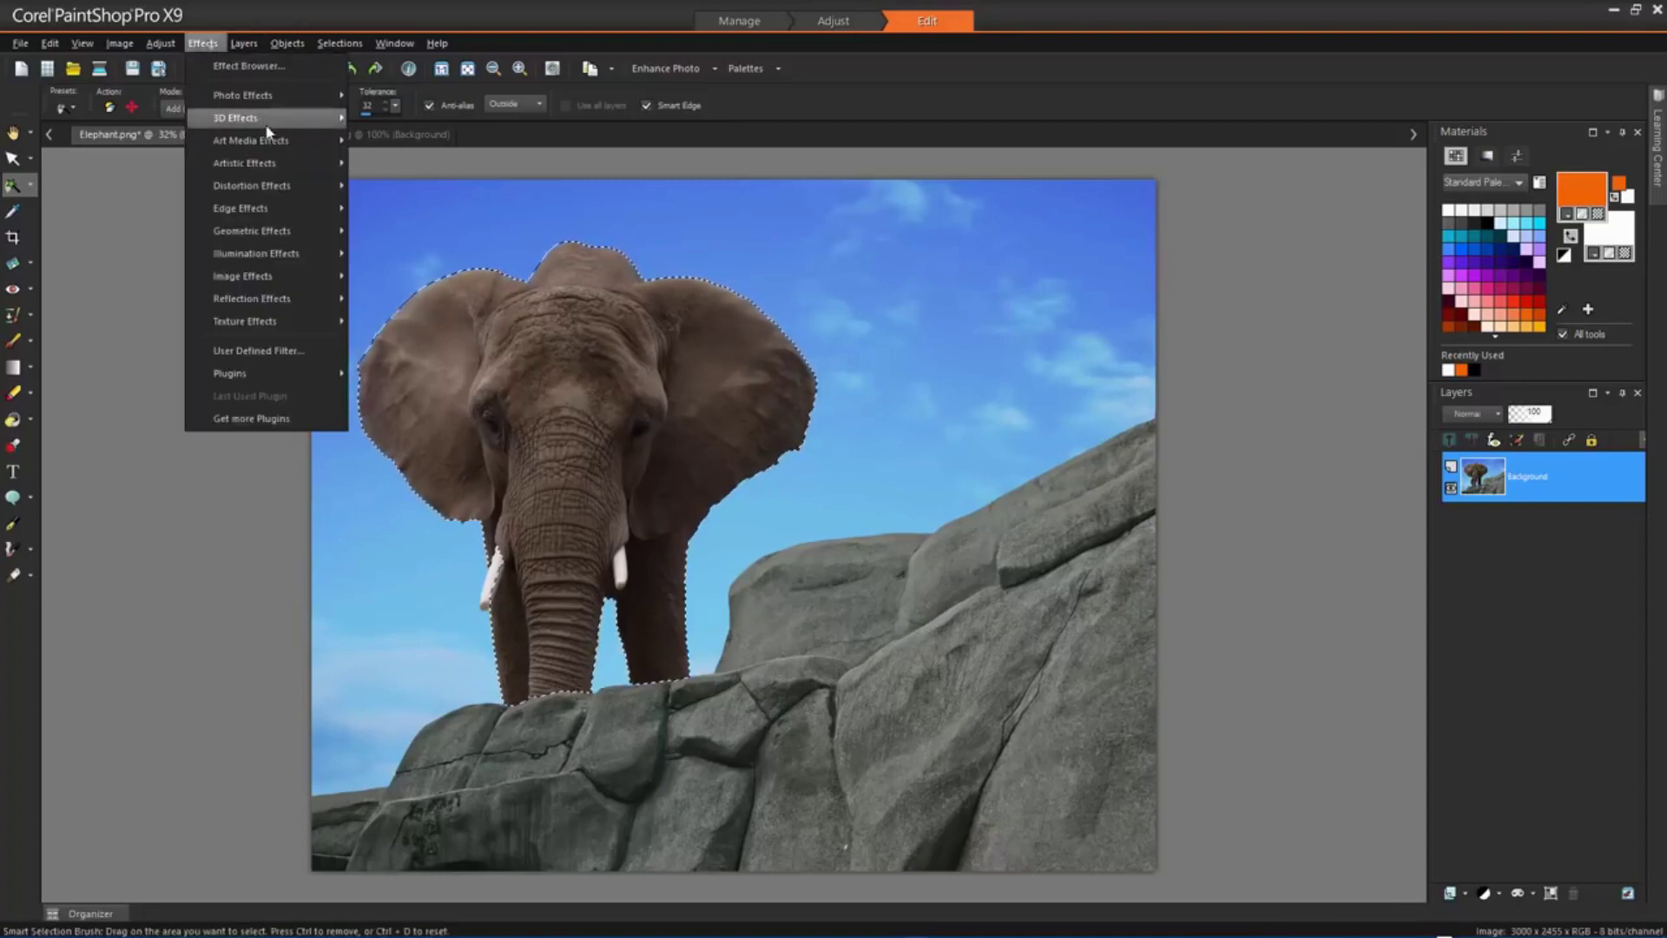
{"action": "mouse_move", "coordinate": [287, 141]}
{"action": "left_click", "coordinate": [427, 188]}
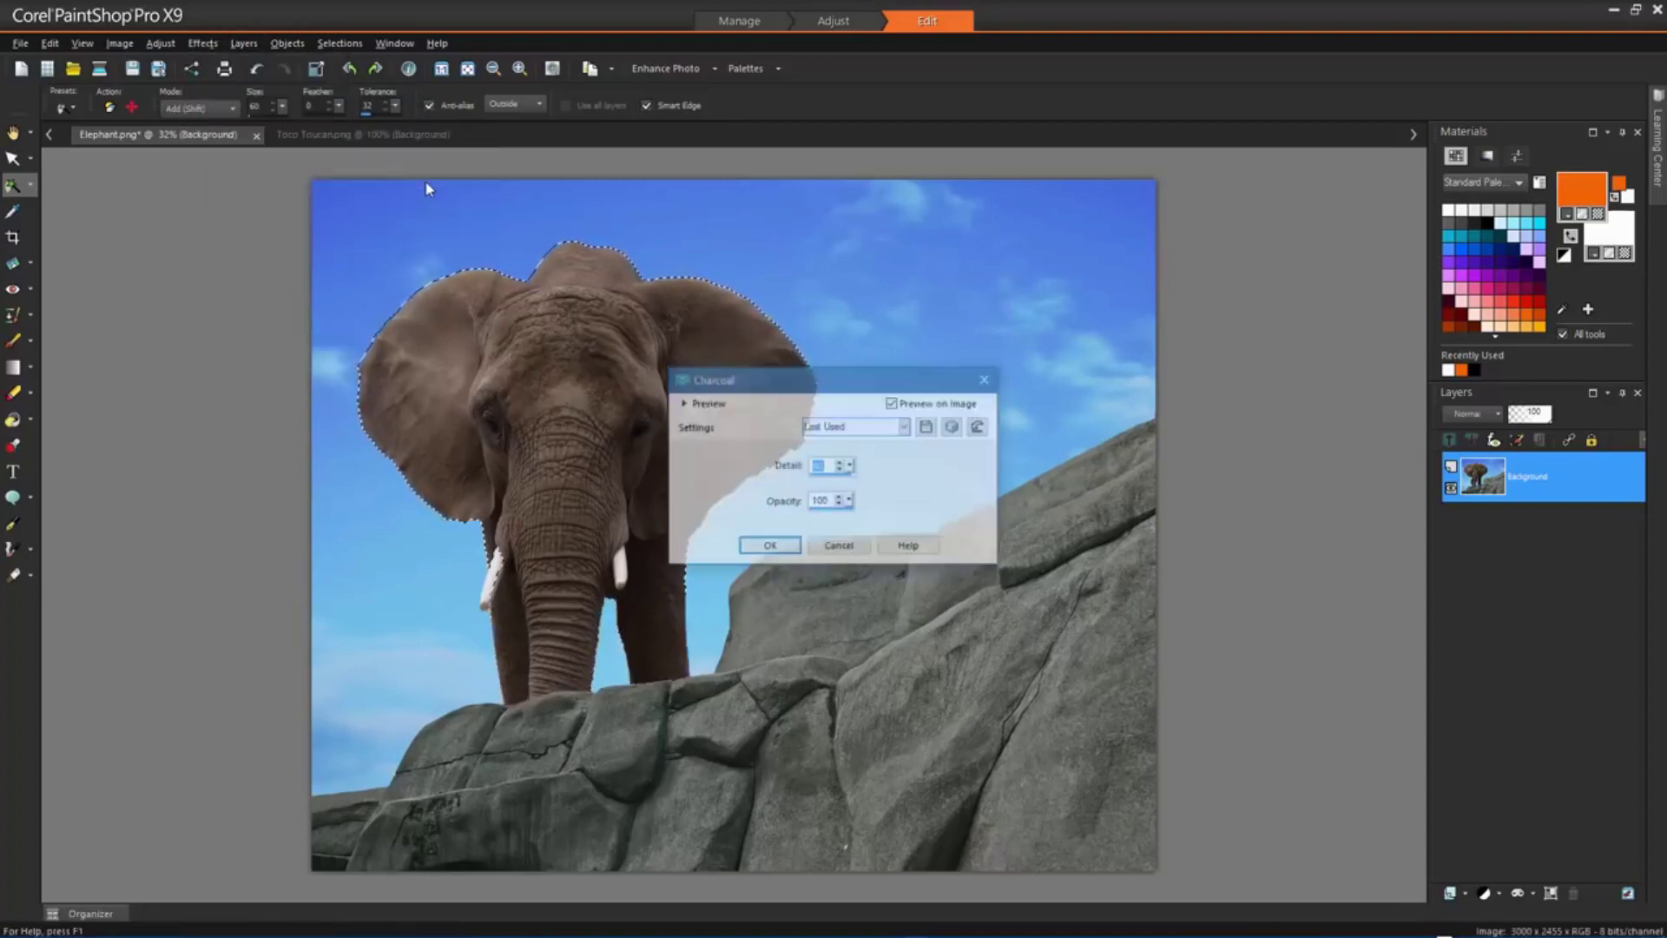
{"action": "left_click_drag", "start_coordinate": [792, 382], "coordinate": [1026, 337]}
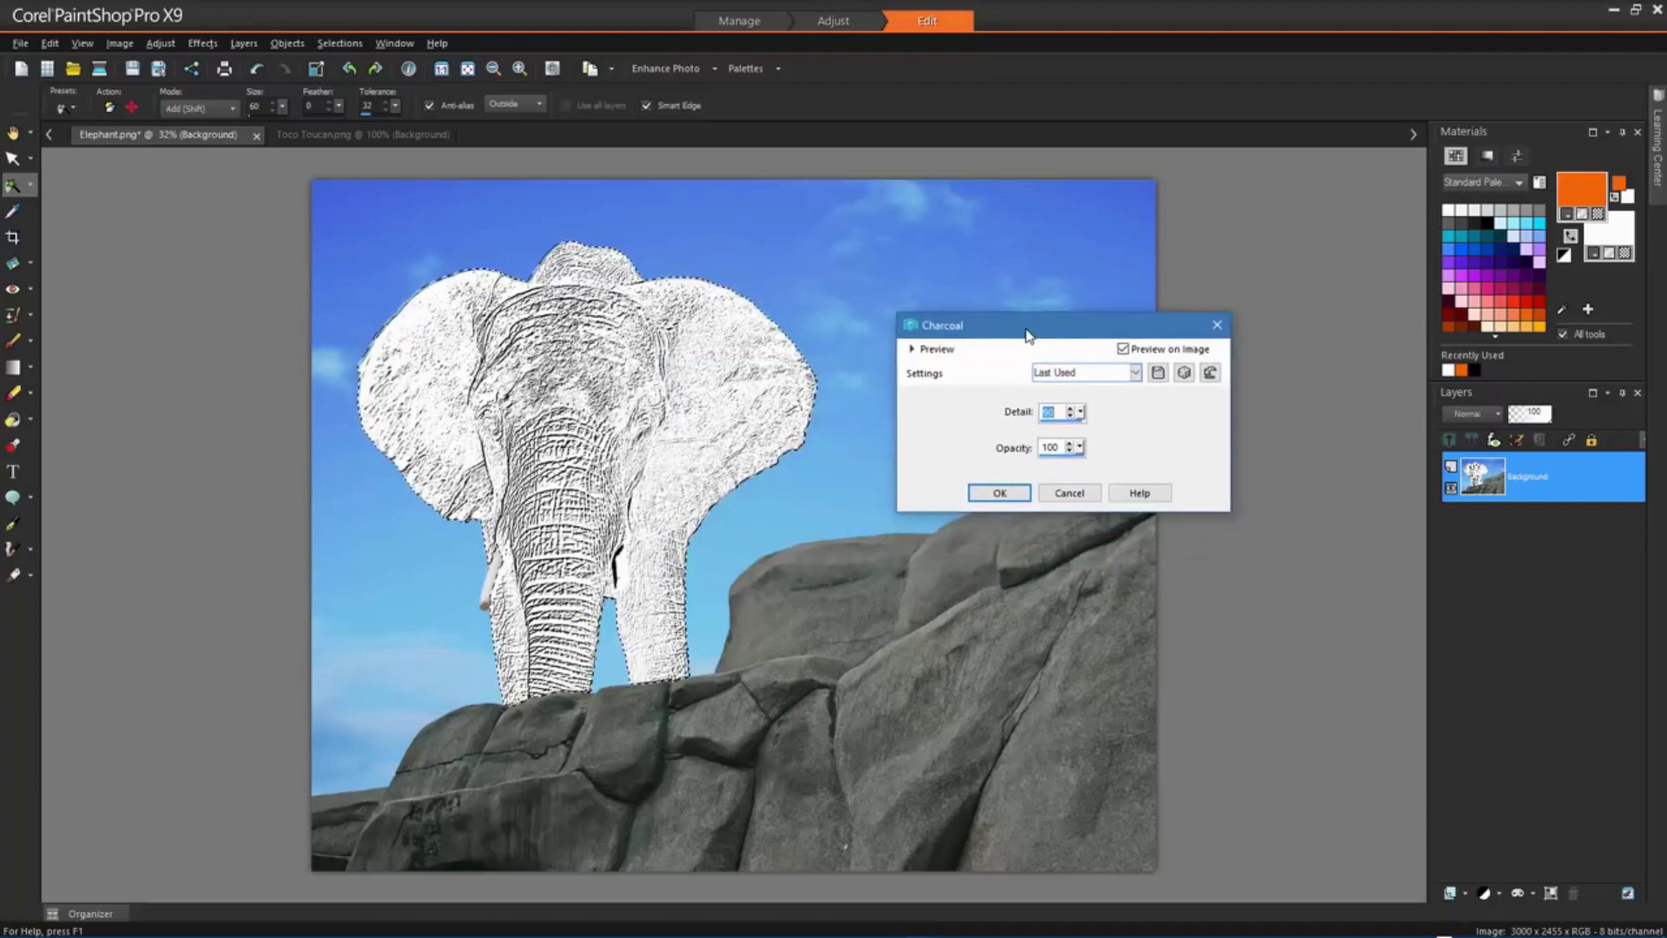
{"action": "left_click", "coordinate": [1069, 493]}
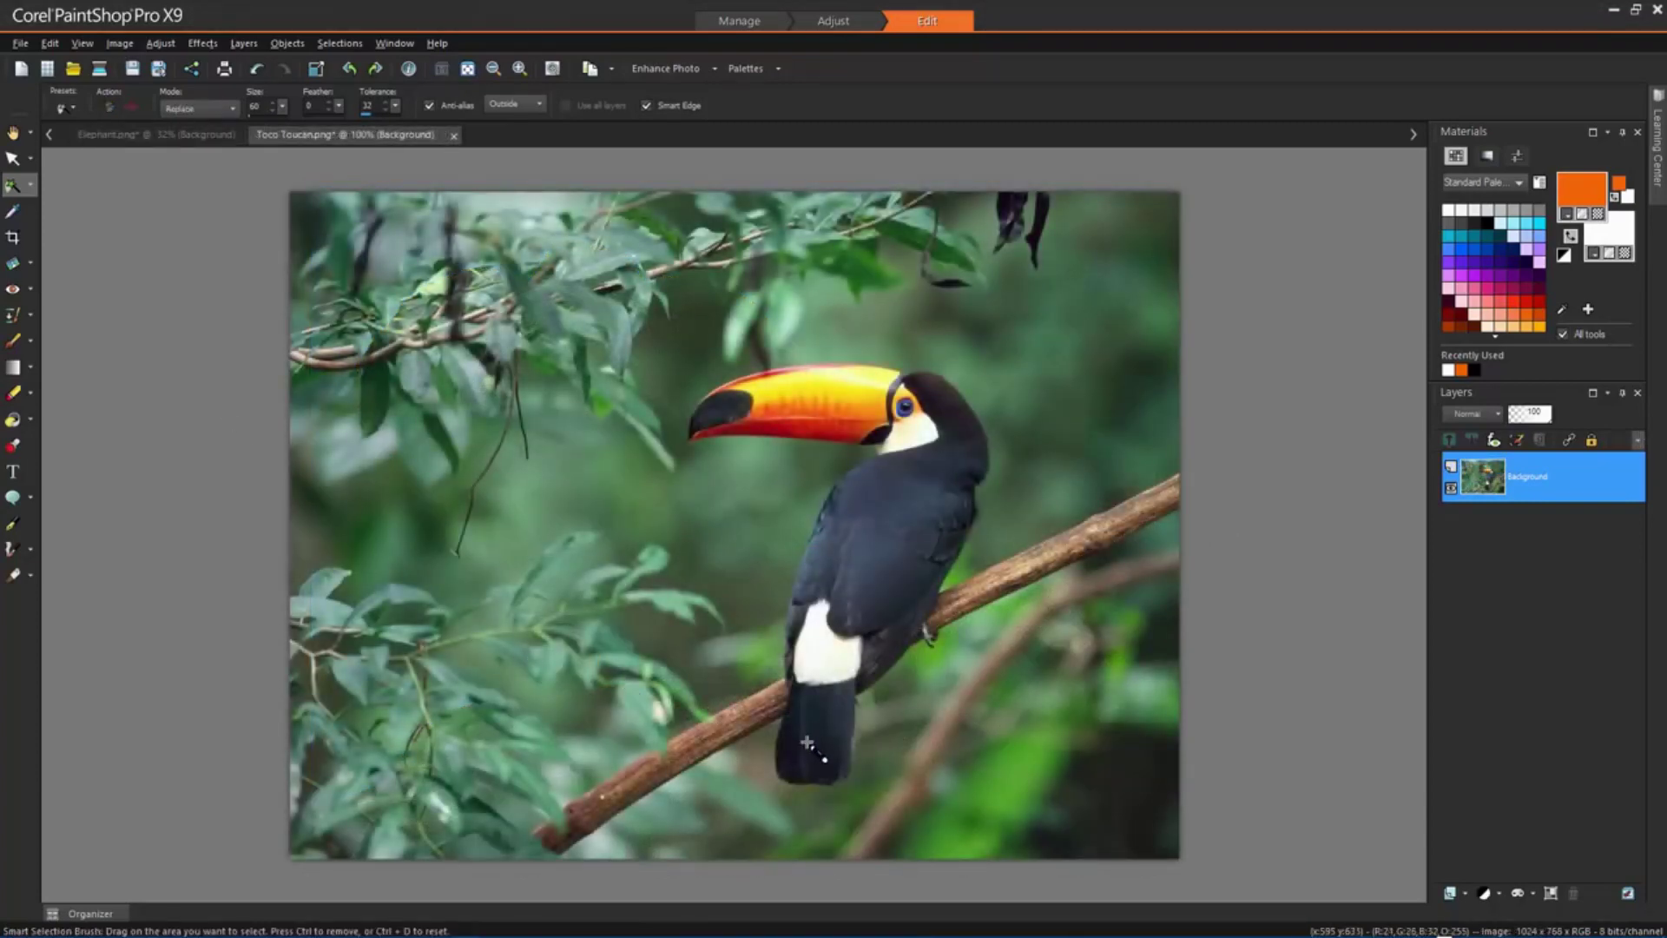
Brush-select the toucan from tail to chest, zoom in, and set selection mode to Add
{"action": "mouse_move", "coordinate": [811, 741]}
{"action": "left_mouse_down"}
{"action": "mouse_move", "coordinate": [835, 628]}
{"action": "mouse_move", "coordinate": [891, 557]}
{"action": "mouse_move", "coordinate": [926, 438]}
{"action": "mouse_move", "coordinate": [910, 410]}
{"action": "mouse_move", "coordinate": [803, 400]}
{"action": "left_mouse_up"}
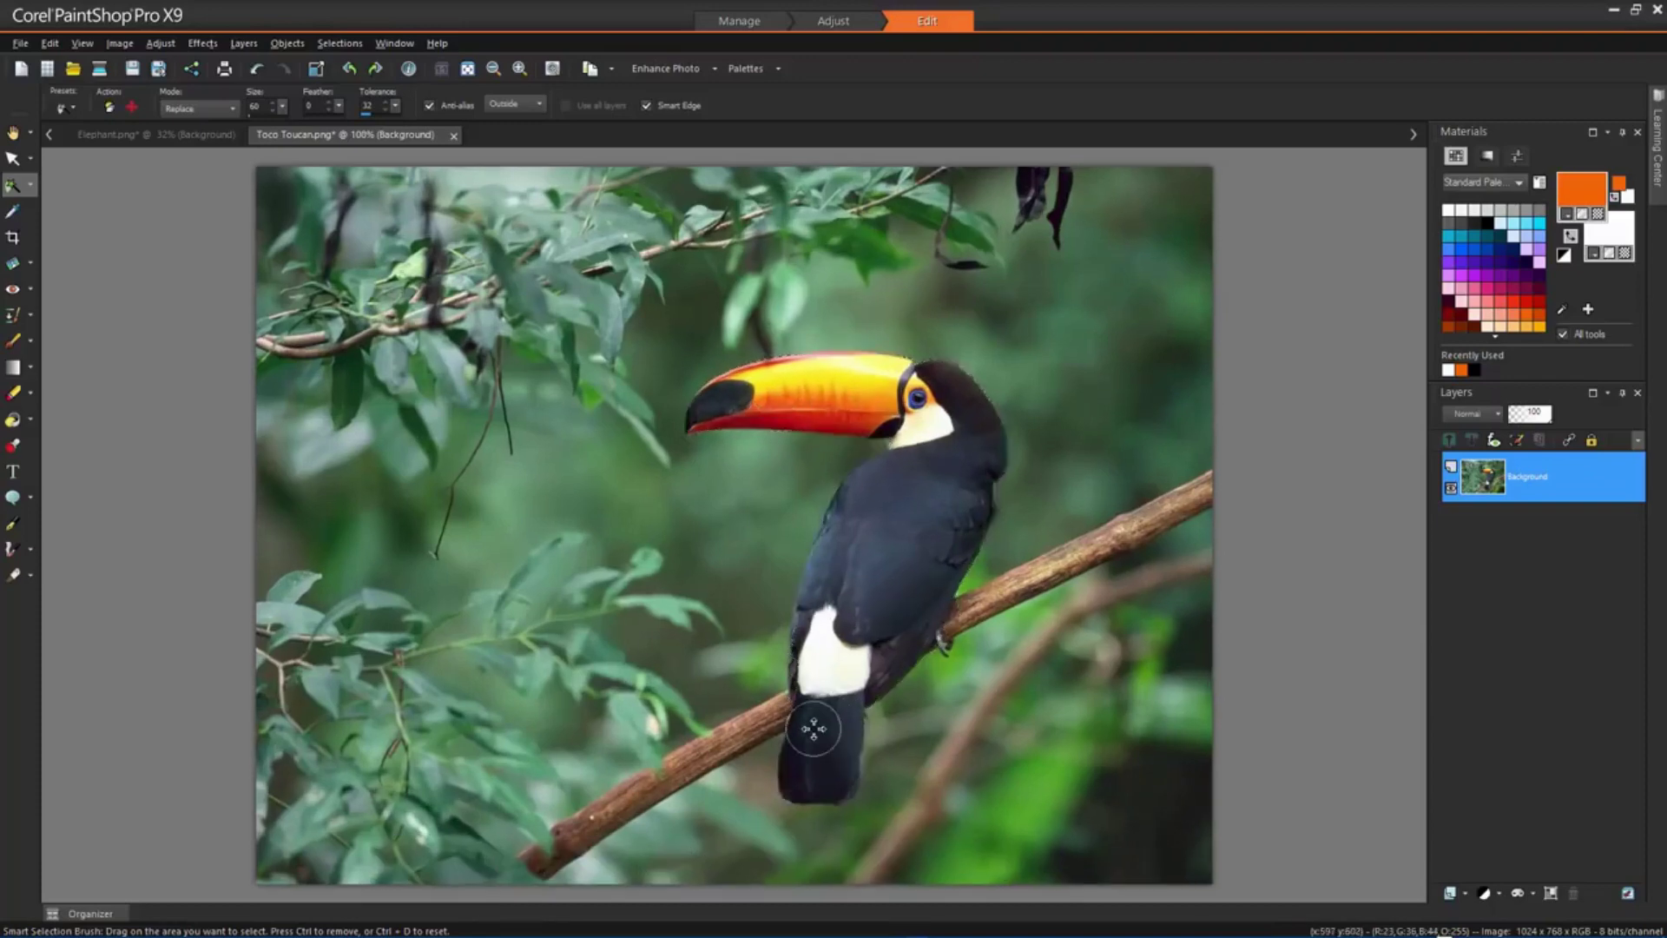
{"action": "left_click", "coordinate": [812, 729]}
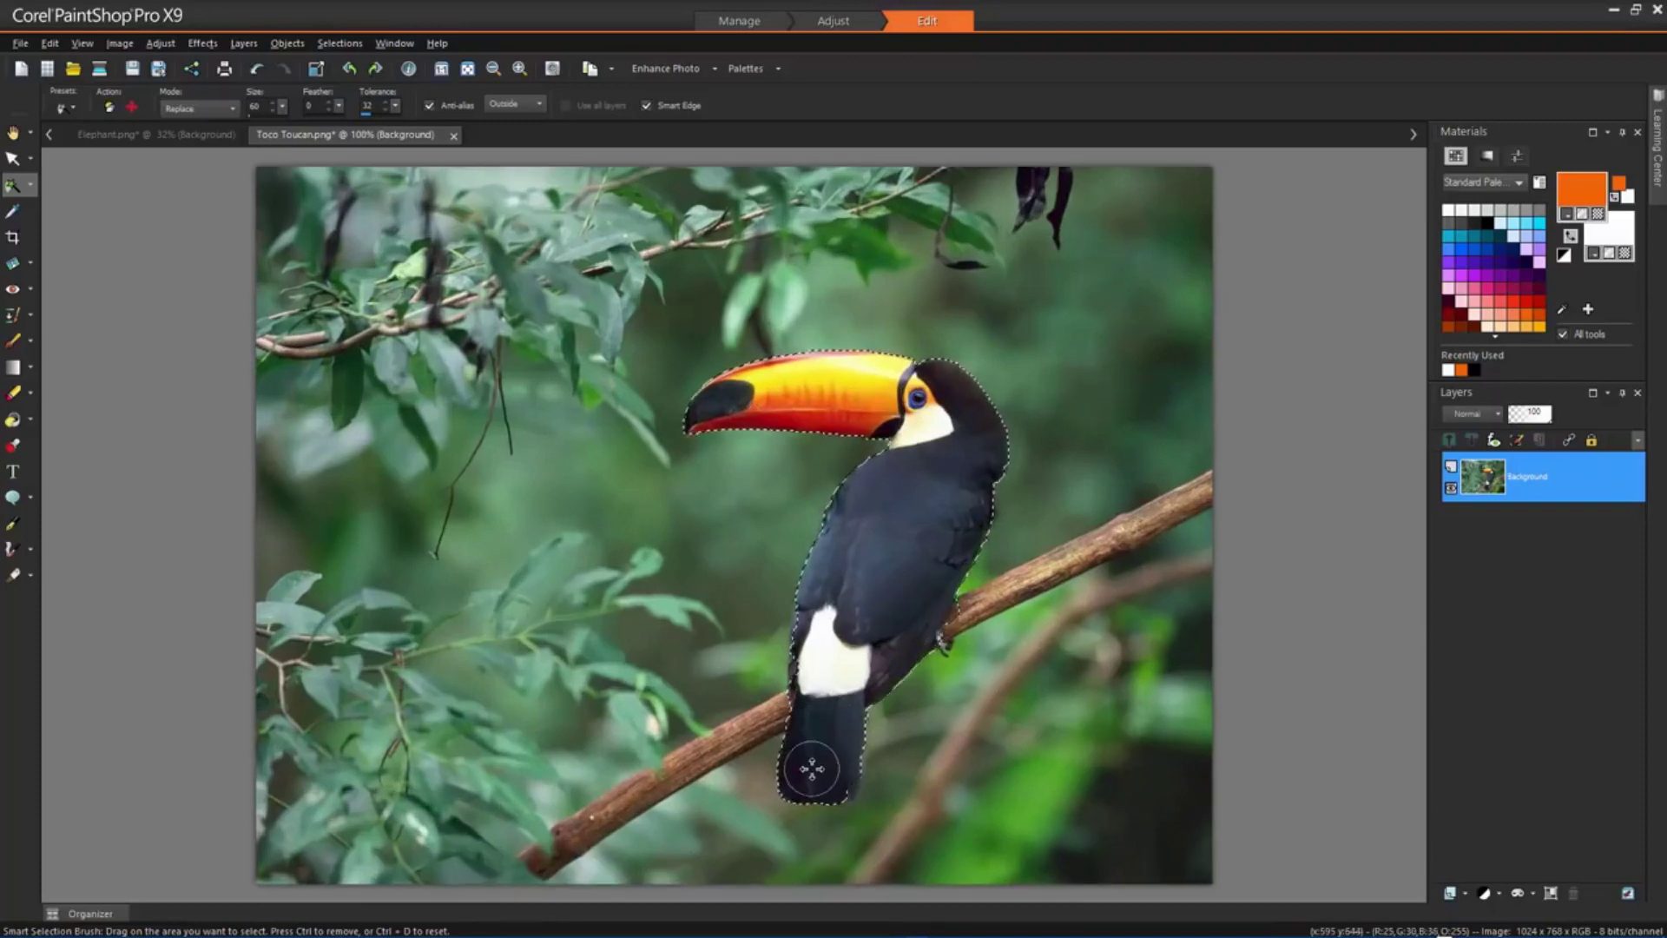
{"action": "scroll", "coordinate": [807, 747], "scroll_direction": "up", "scroll_amount": 3}
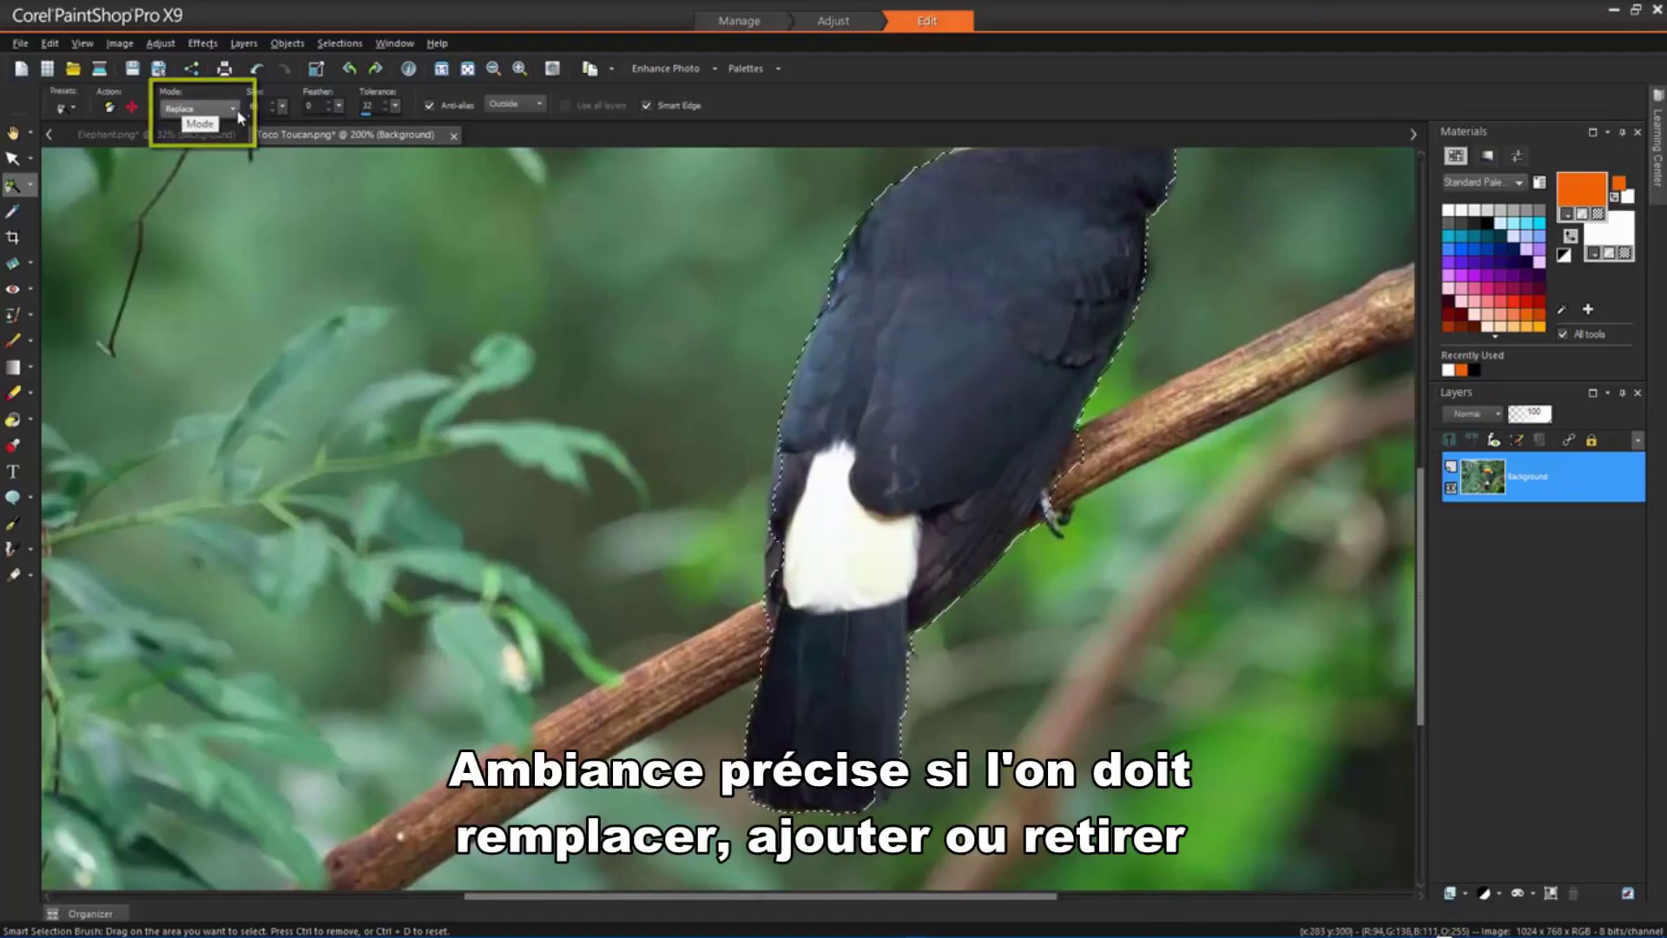
{"action": "left_click", "coordinate": [237, 111]}
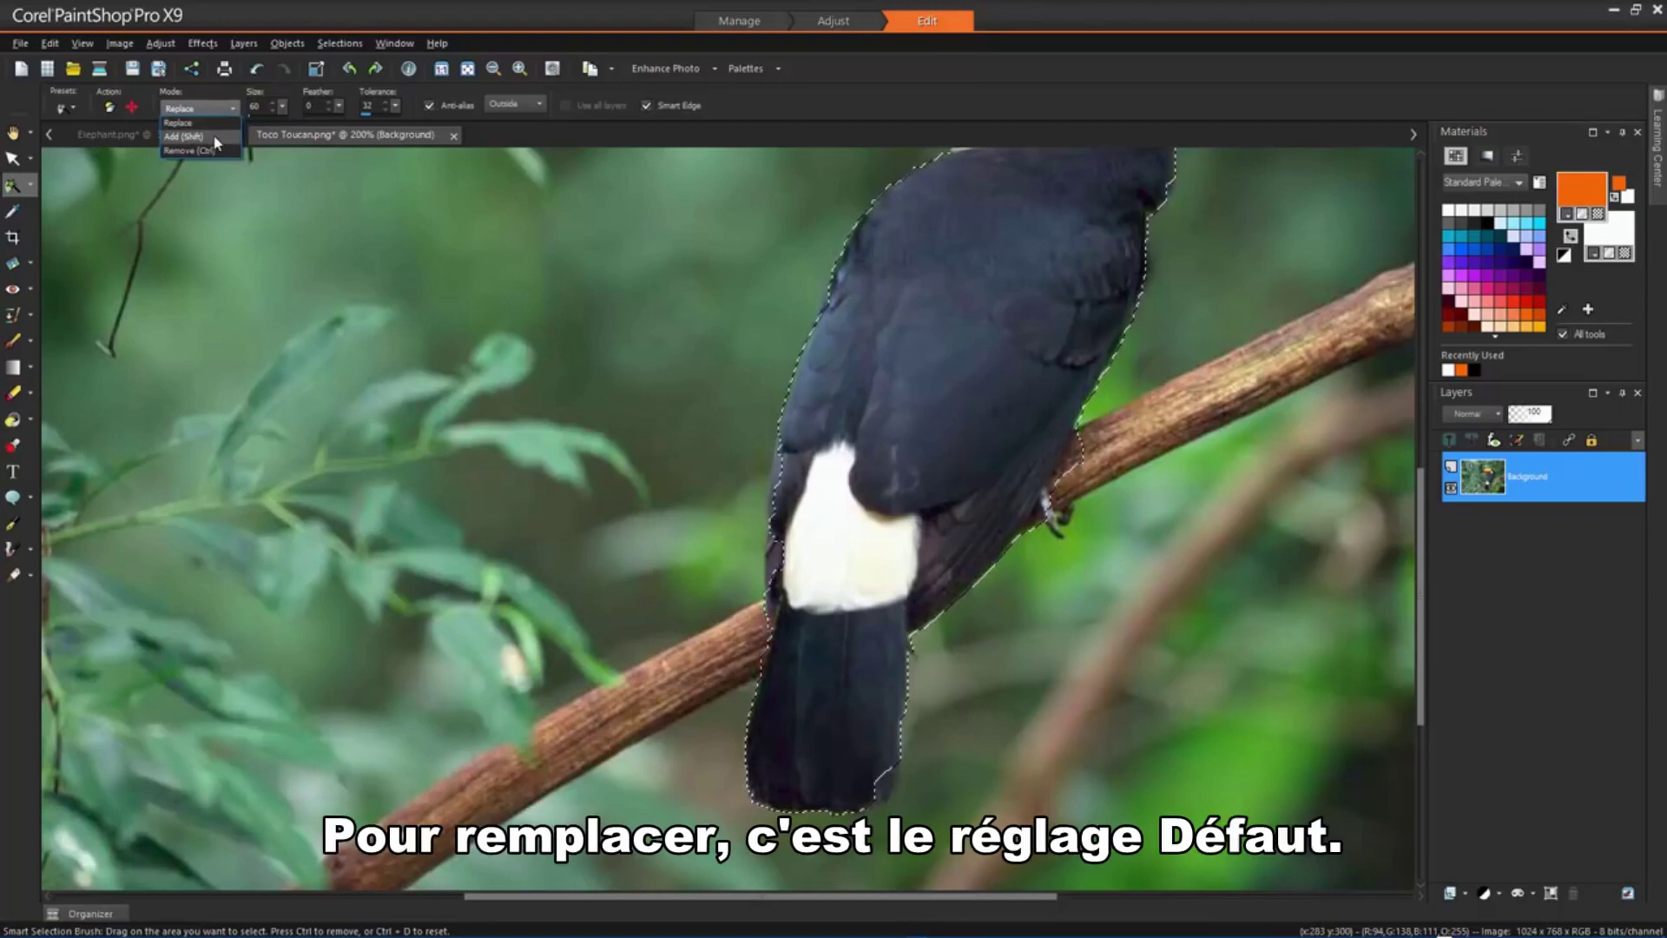
{"action": "left_click", "coordinate": [183, 136]}
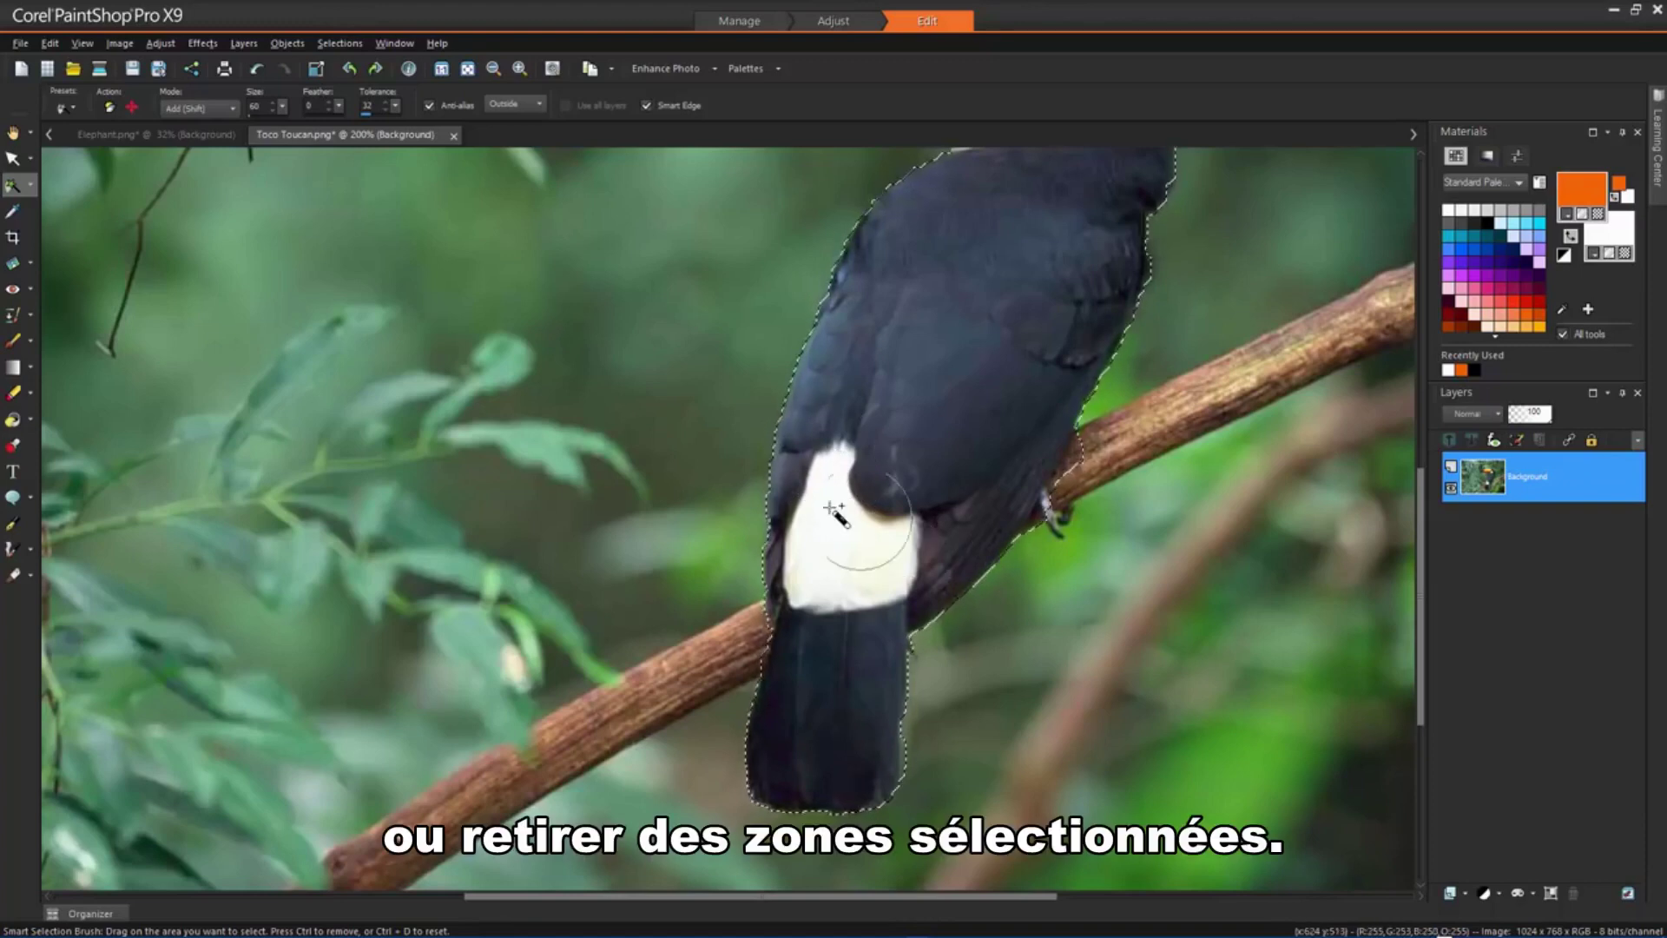
In Remove mode, cut the bird's lower right and part of the tail from the selection
{"action": "left_click", "coordinate": [232, 108]}
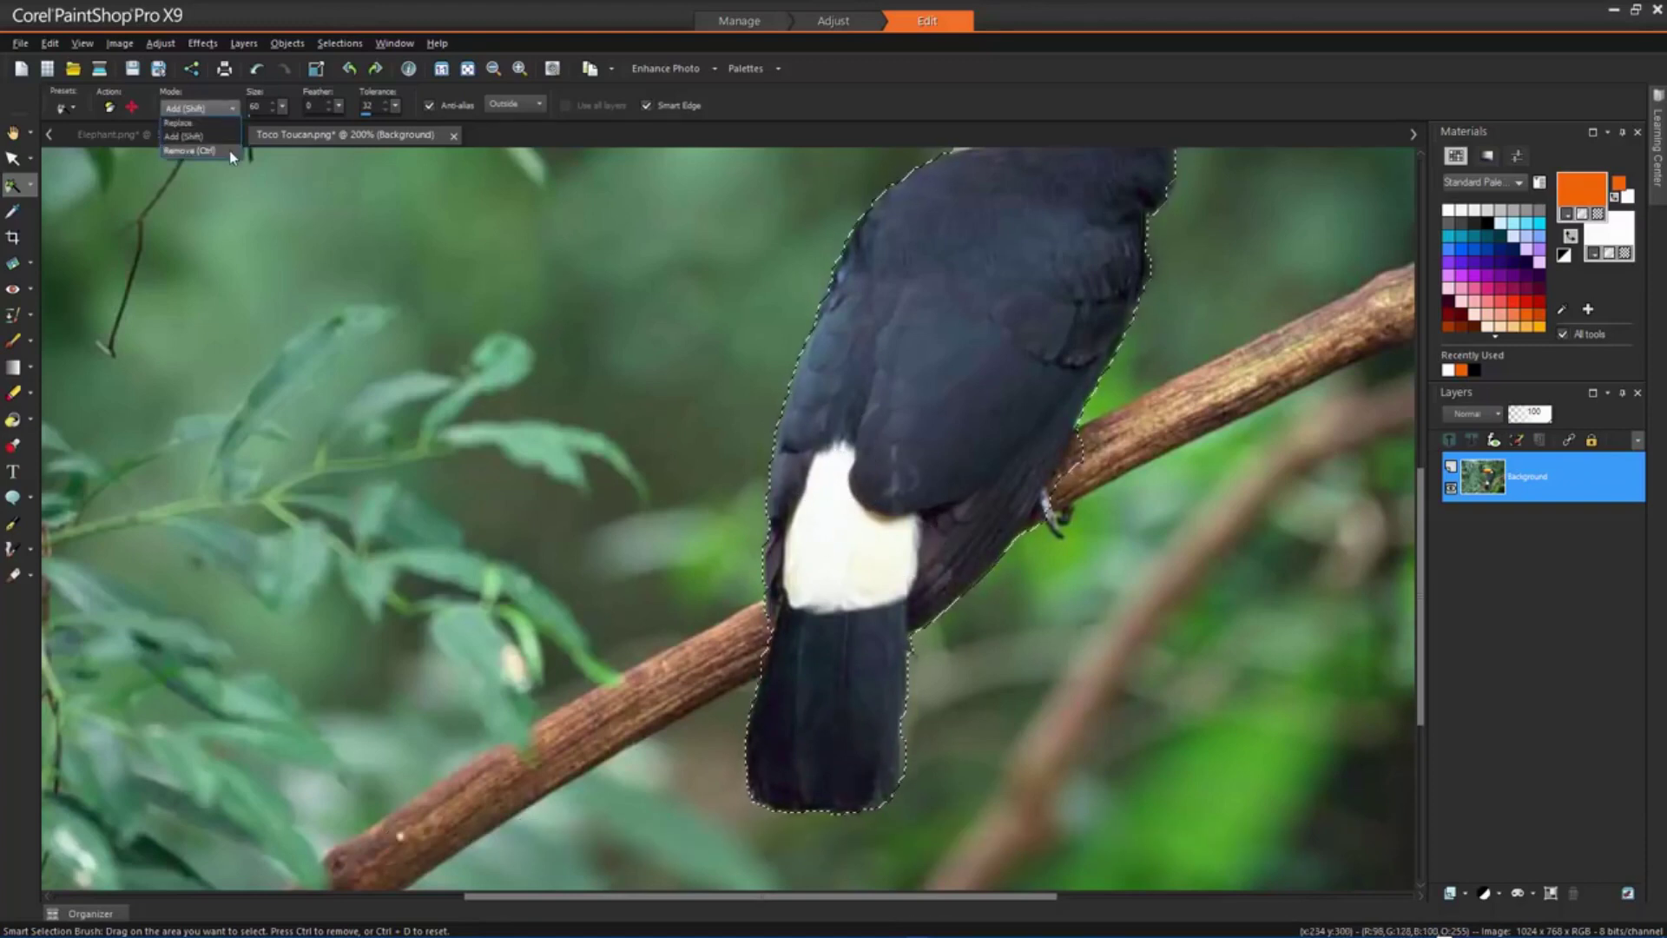
{"action": "left_click", "coordinate": [229, 150]}
{"action": "left_click_drag", "start_coordinate": [1056, 458], "coordinate": [986, 484]}
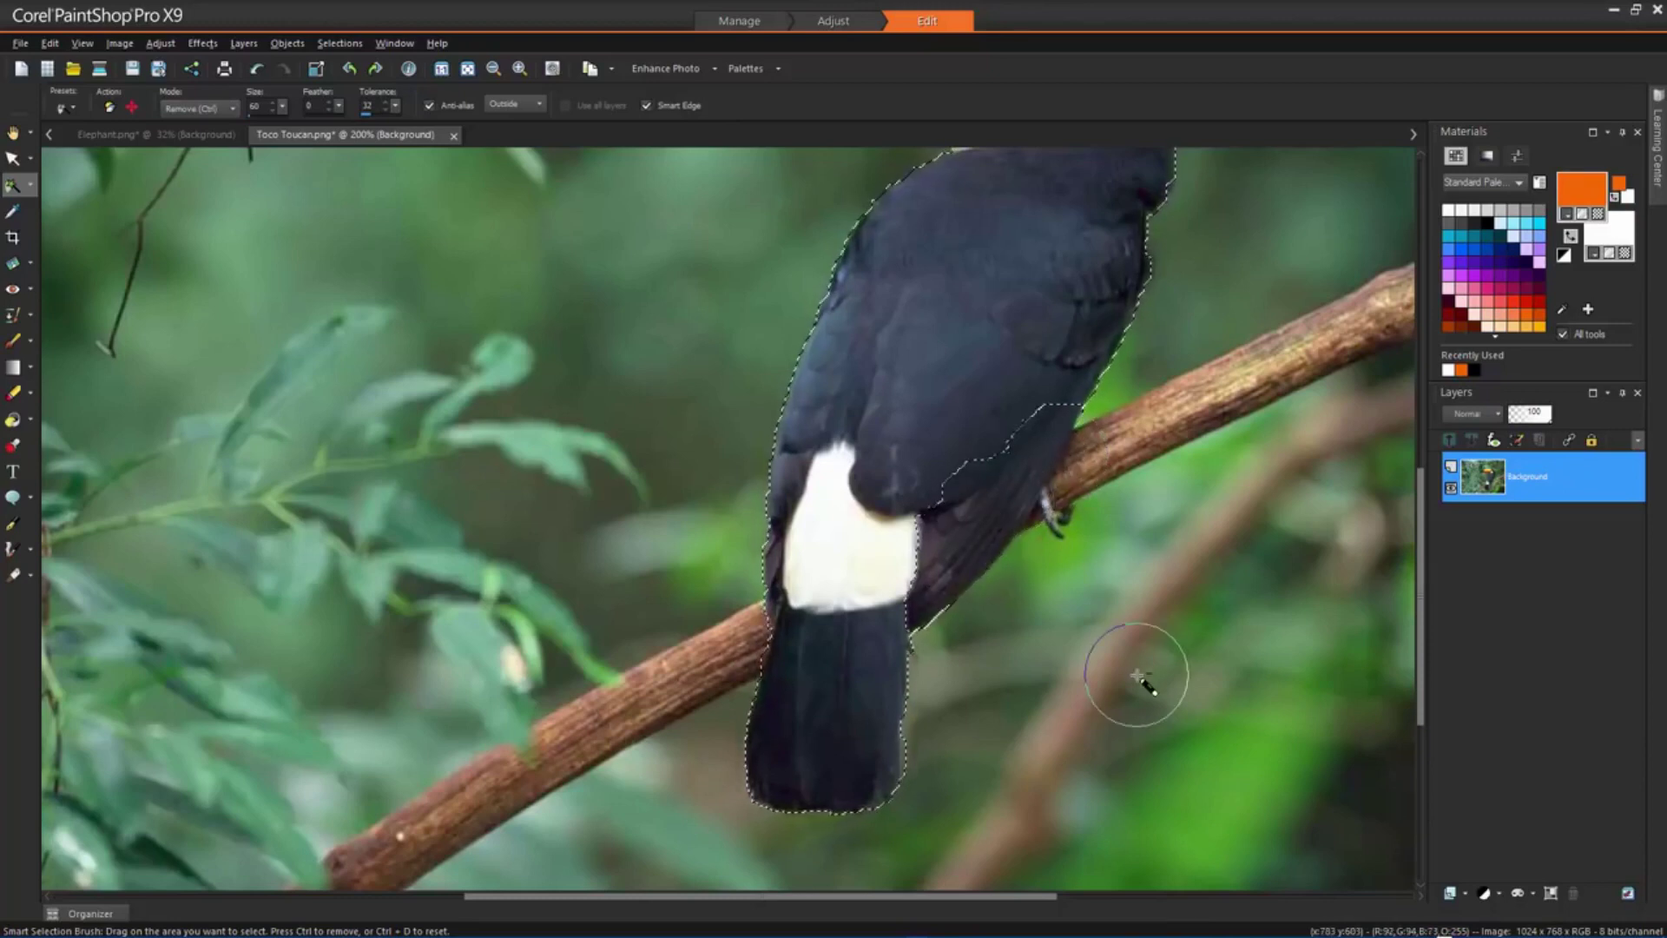
{"action": "left_click", "coordinate": [912, 632]}
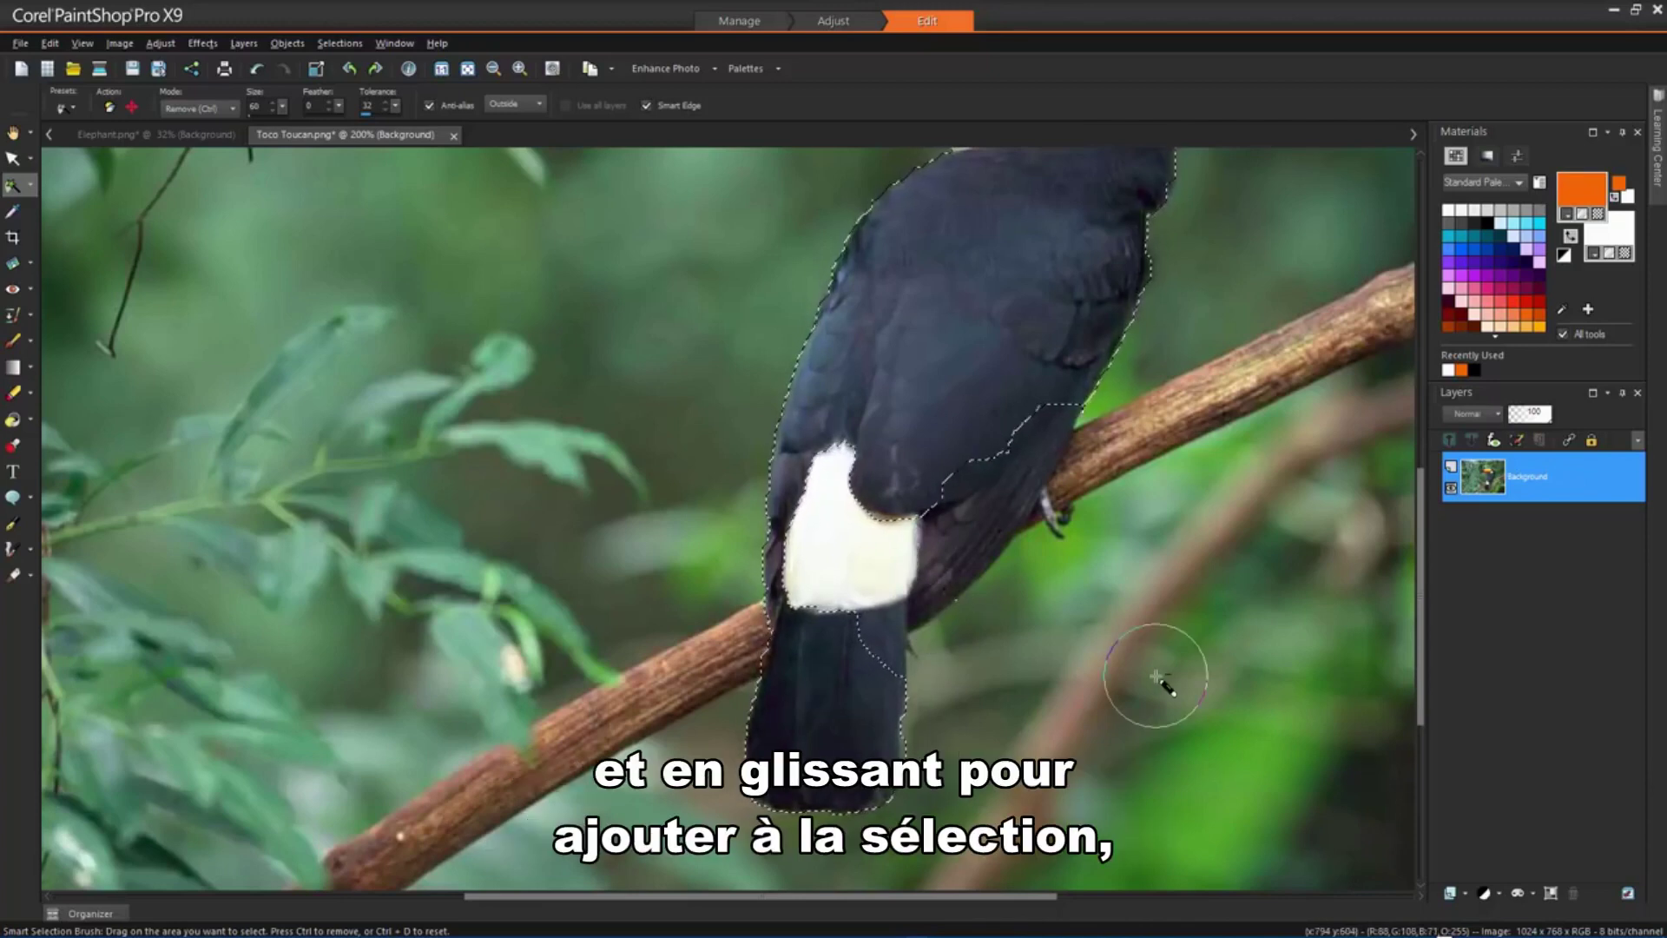
Add the gap on the toucan's back with Shift, then trim along the branch with Ctrl
{"action": "key", "text": "shift"}
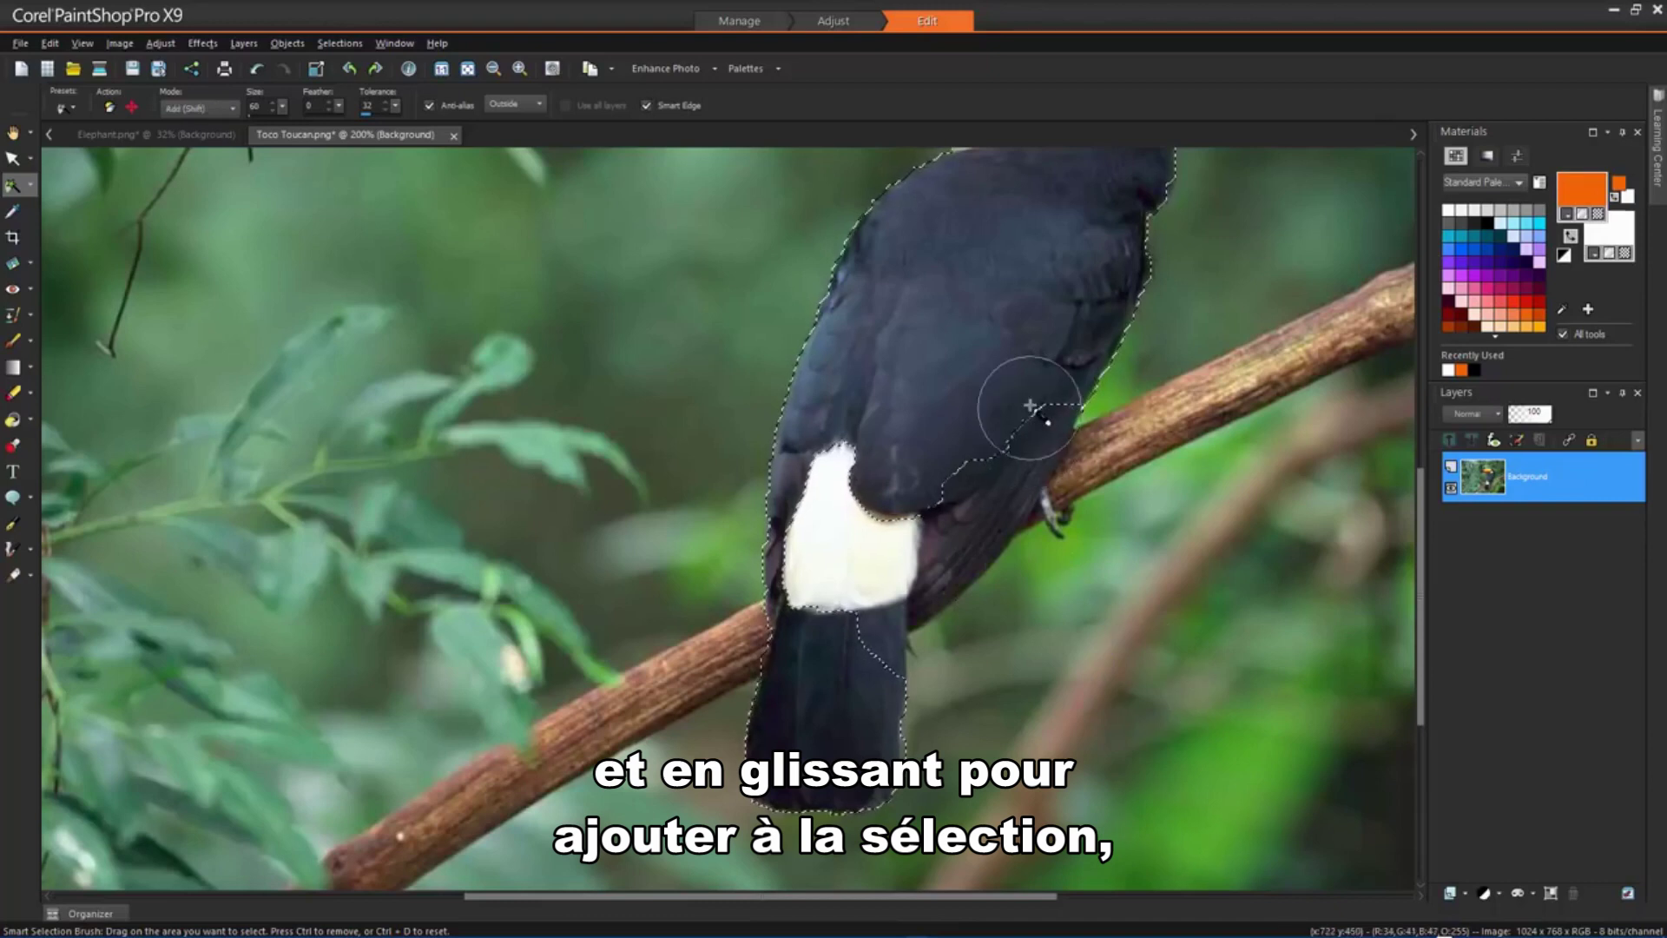
{"action": "key", "text": "shift"}
{"action": "mouse_move", "coordinate": [1026, 418]}
{"action": "left_mouse_down"}
{"action": "mouse_move", "coordinate": [1004, 466]}
{"action": "mouse_move", "coordinate": [878, 558]}
{"action": "mouse_move", "coordinate": [878, 582]}
{"action": "left_mouse_up"}
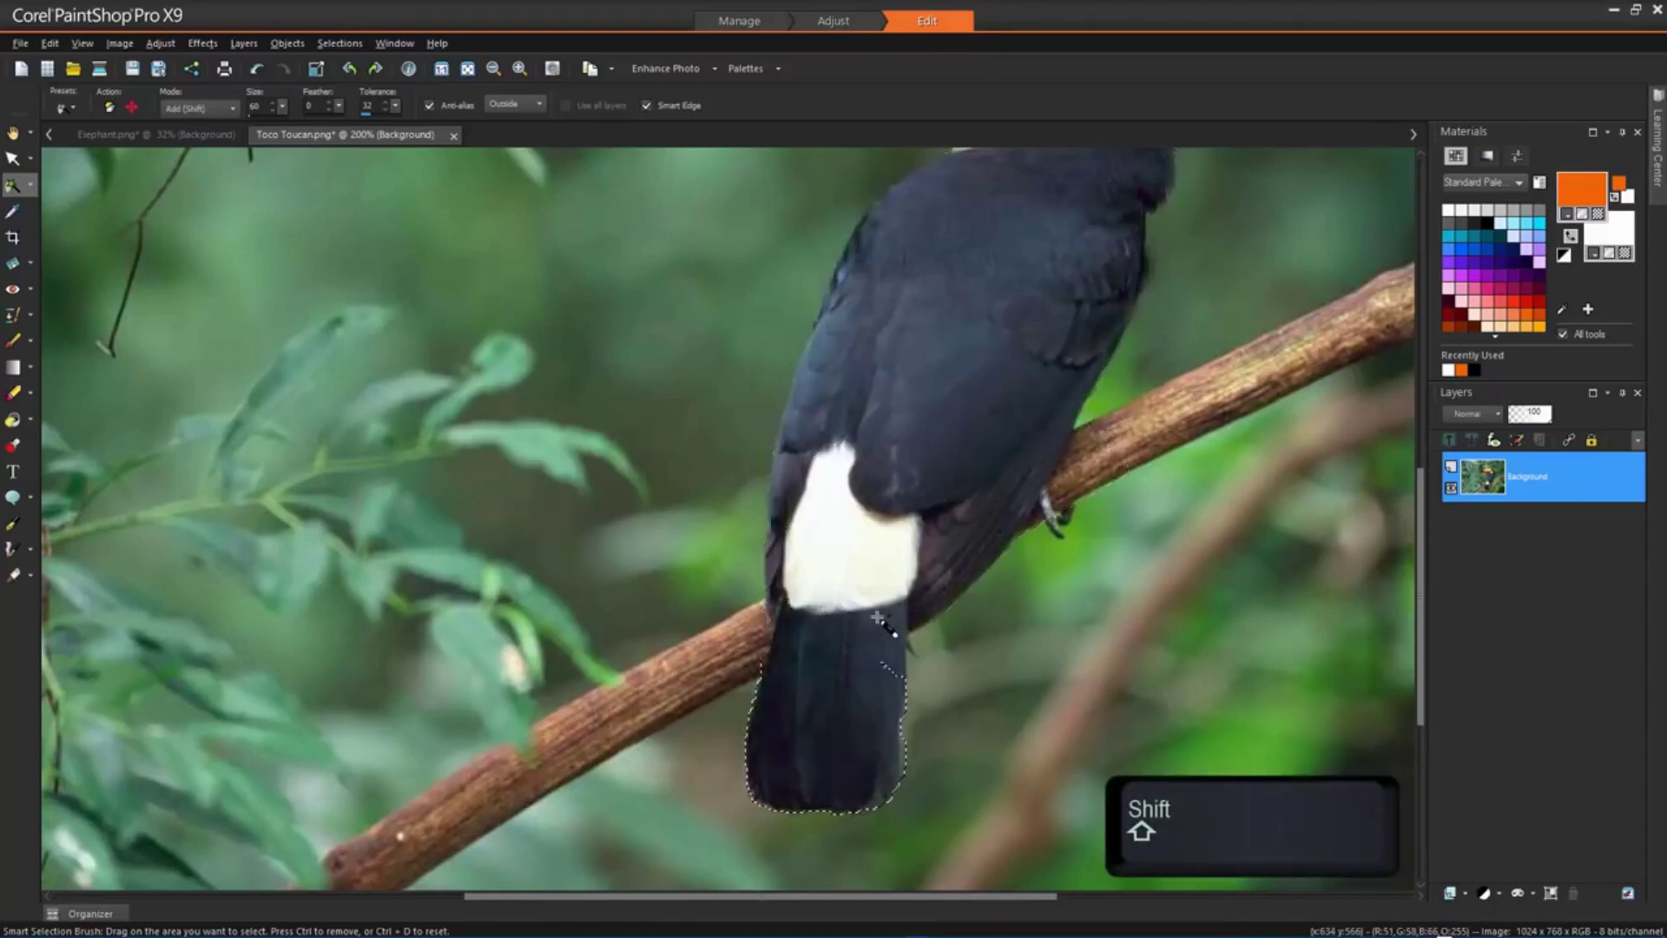
{"action": "key", "text": "ctrl"}
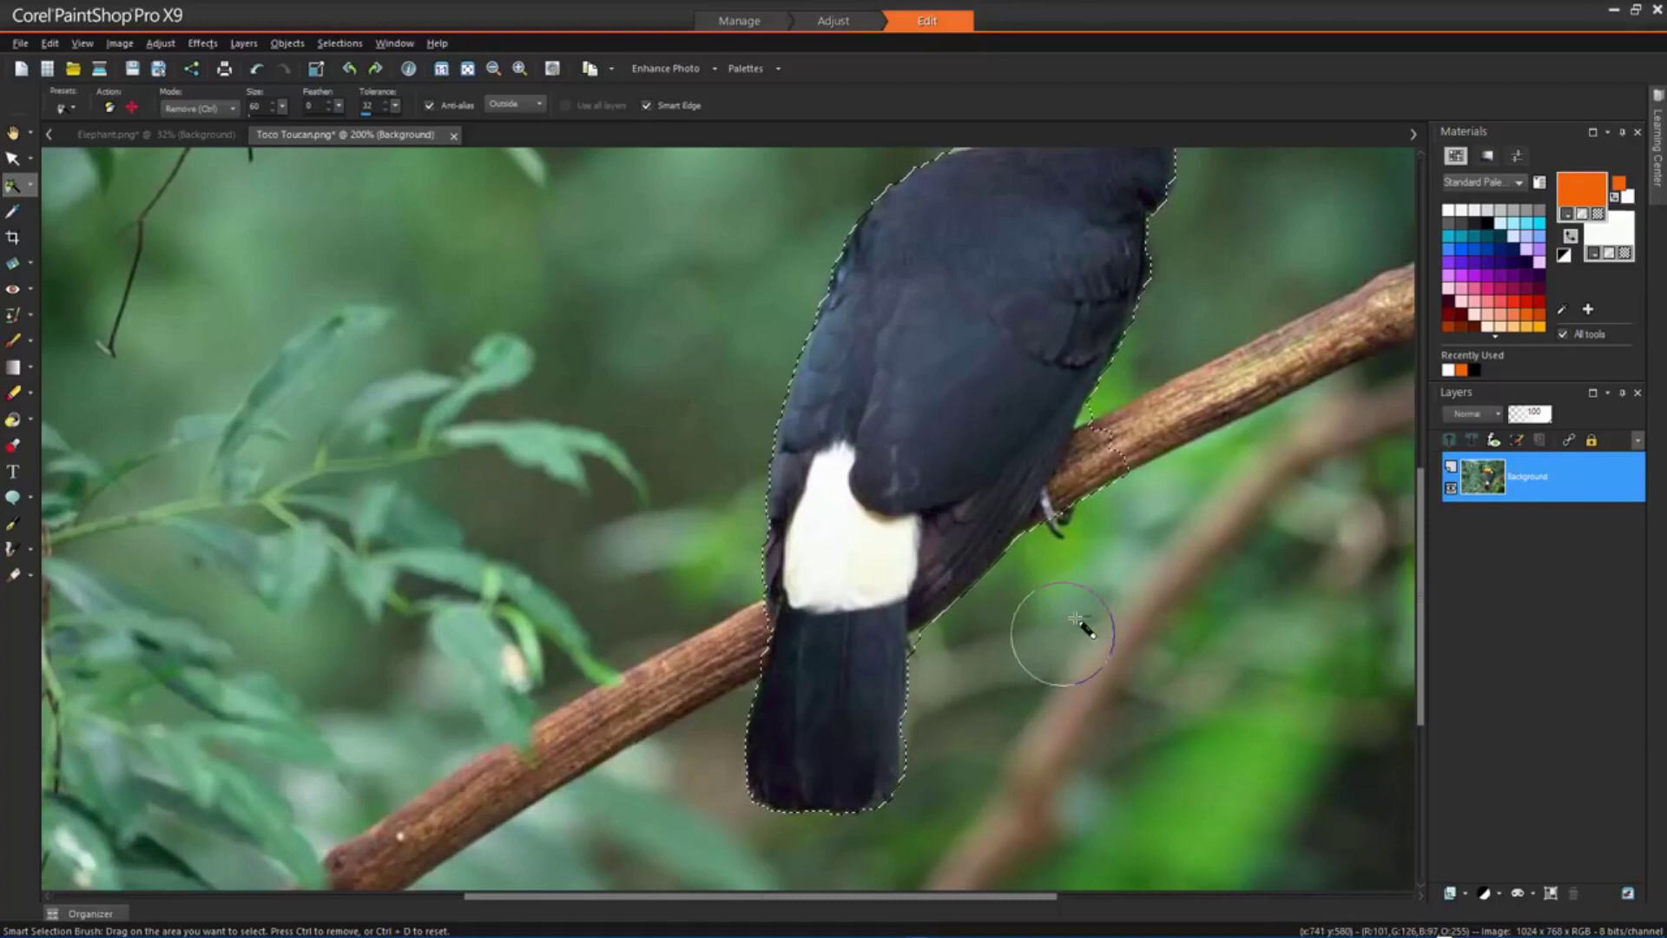
{"action": "key", "text": "ctrl"}
{"action": "left_click_drag", "start_coordinate": [1104, 474], "coordinate": [1123, 436]}
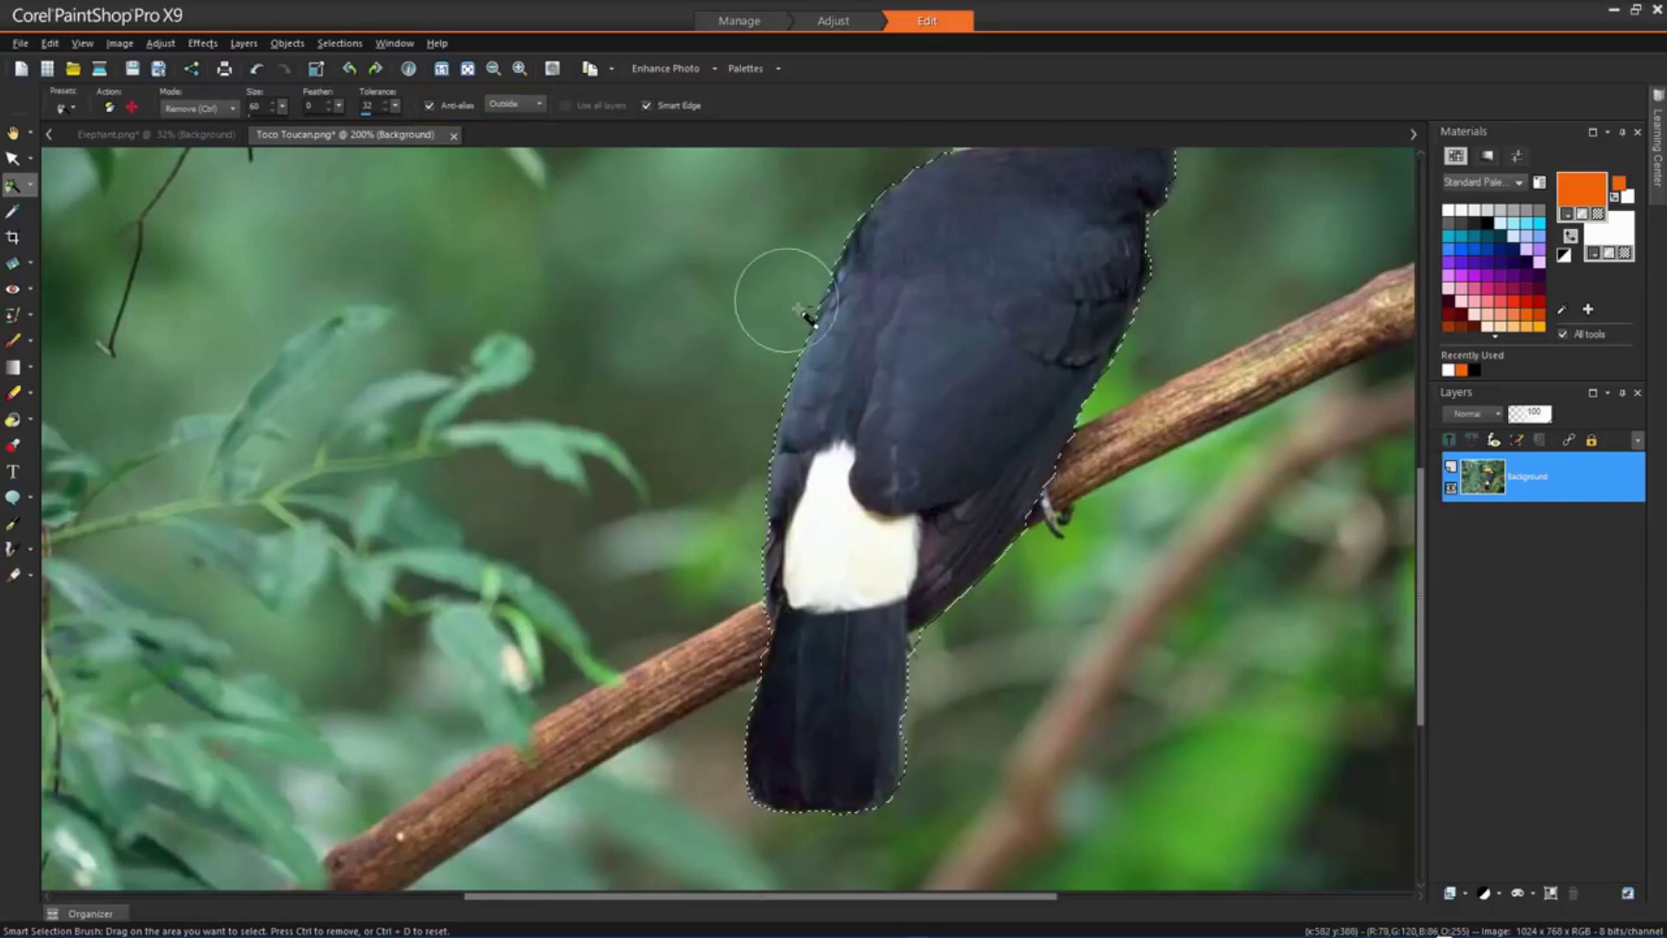
Zoom in on the toucan selection edge and keep the Inside/Outside setting at Outside
{"action": "scroll", "coordinate": [808, 323], "scroll_direction": "up", "scroll_amount": 1}
{"action": "scroll", "coordinate": [825, 346], "scroll_direction": "up", "scroll_amount": 5}
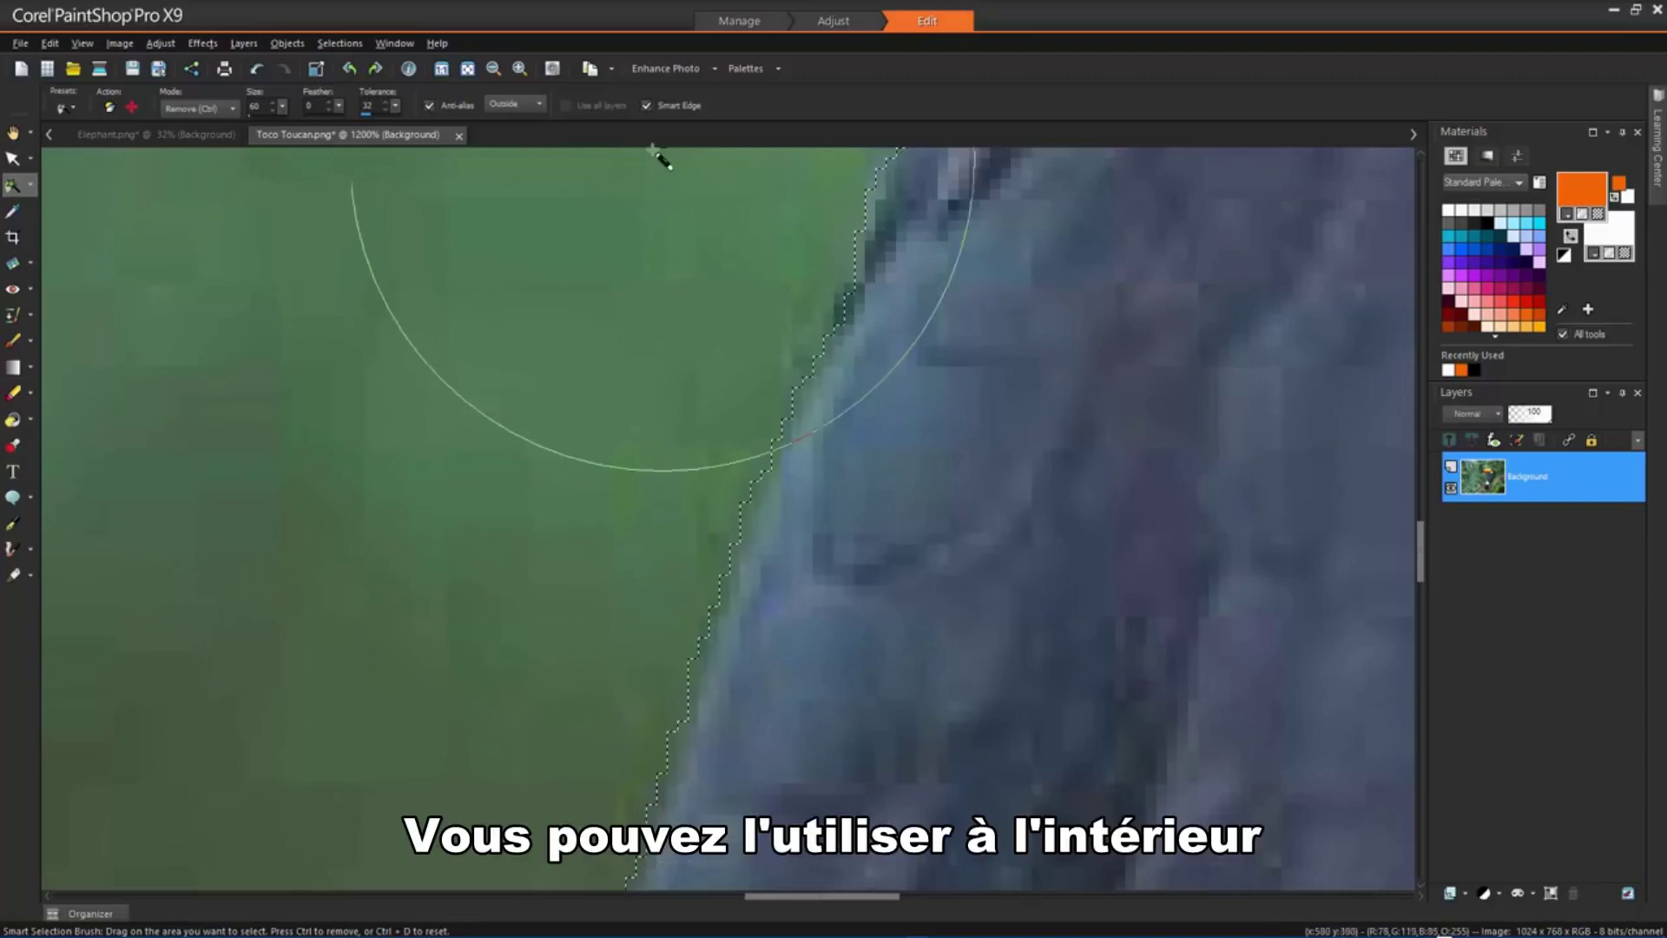
{"action": "left_click", "coordinate": [540, 106]}
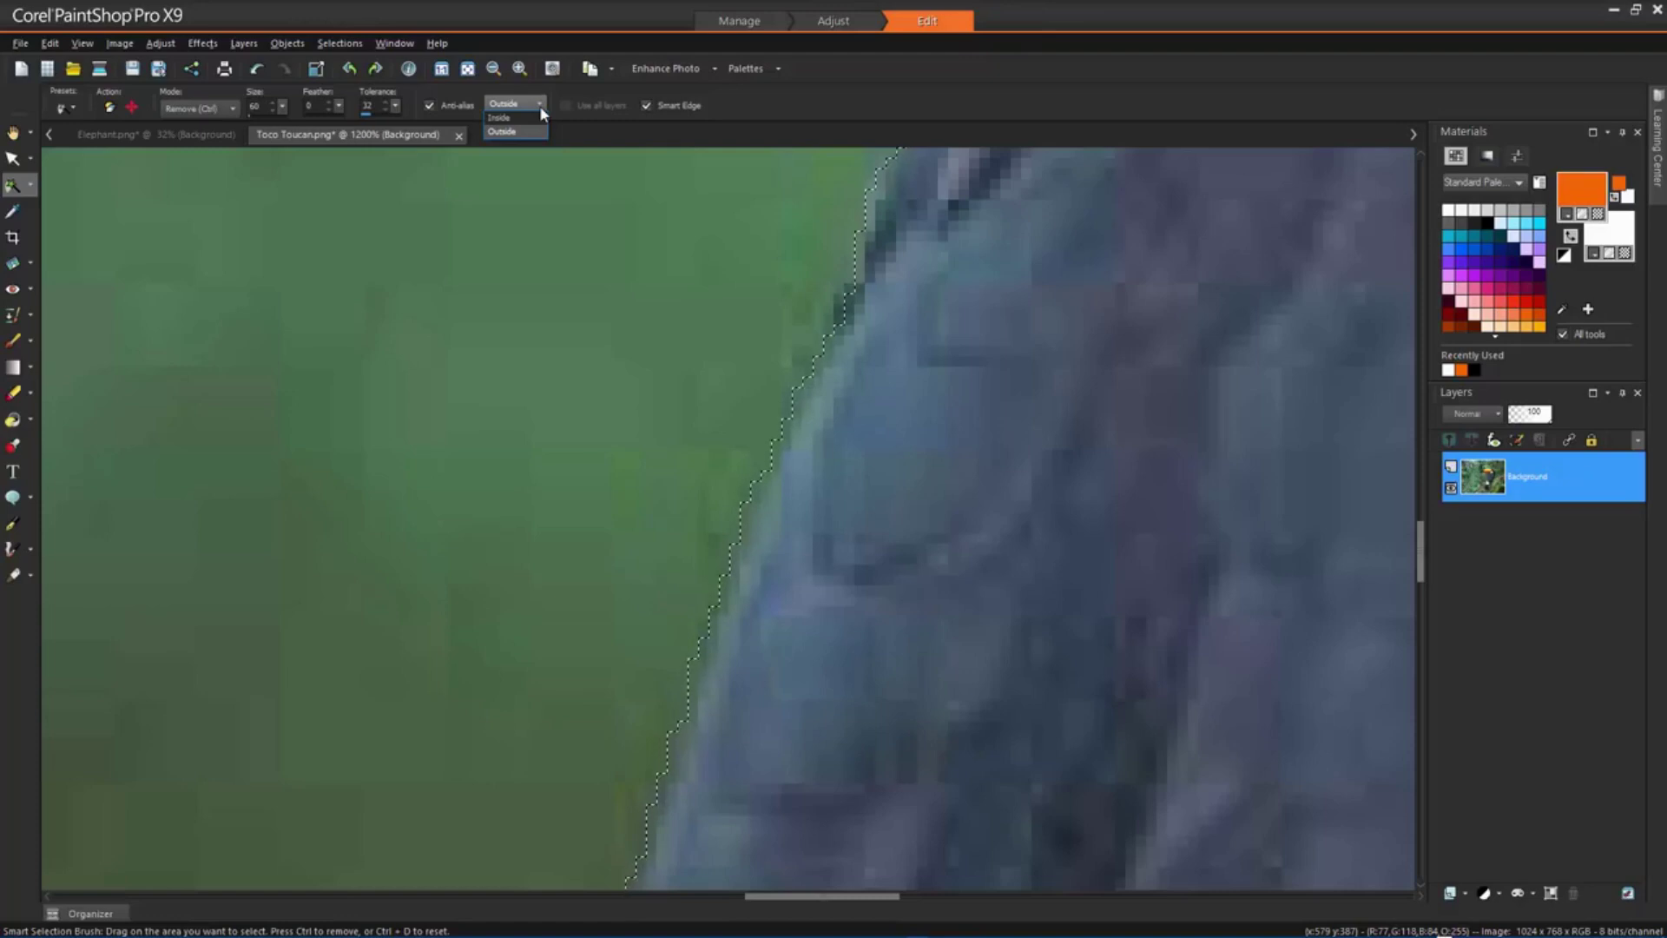
{"action": "left_click", "coordinate": [540, 106]}
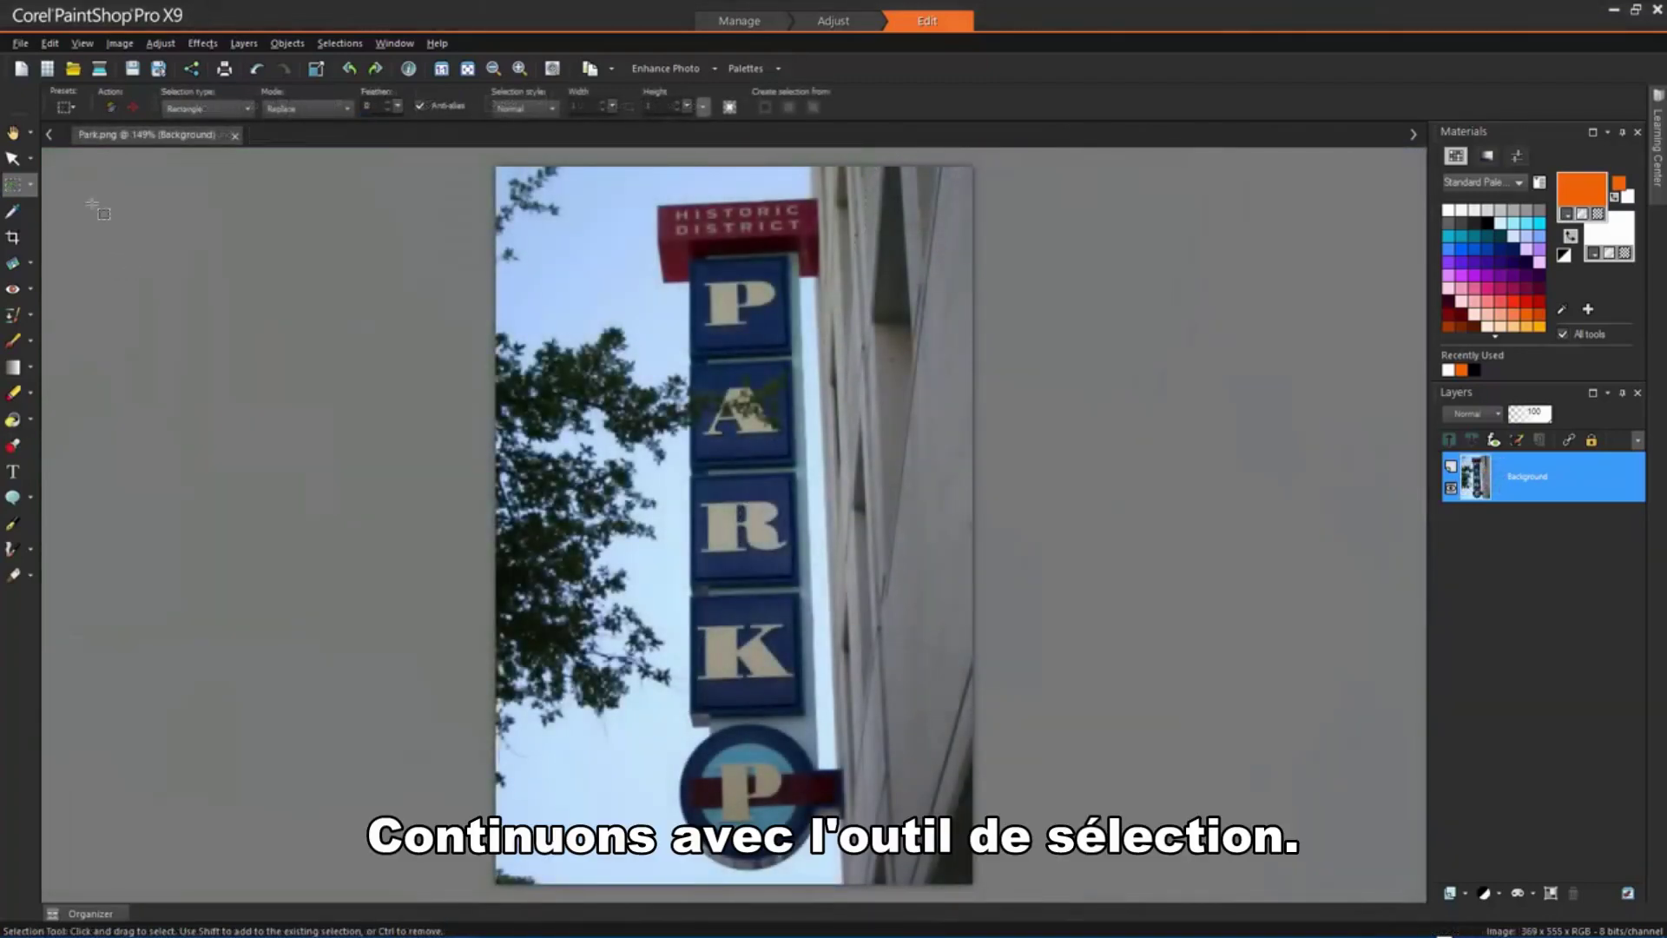
Draw a Circle-type selection around the round P emblem at the bottom of the PARK sign
{"action": "left_click", "coordinate": [31, 184]}
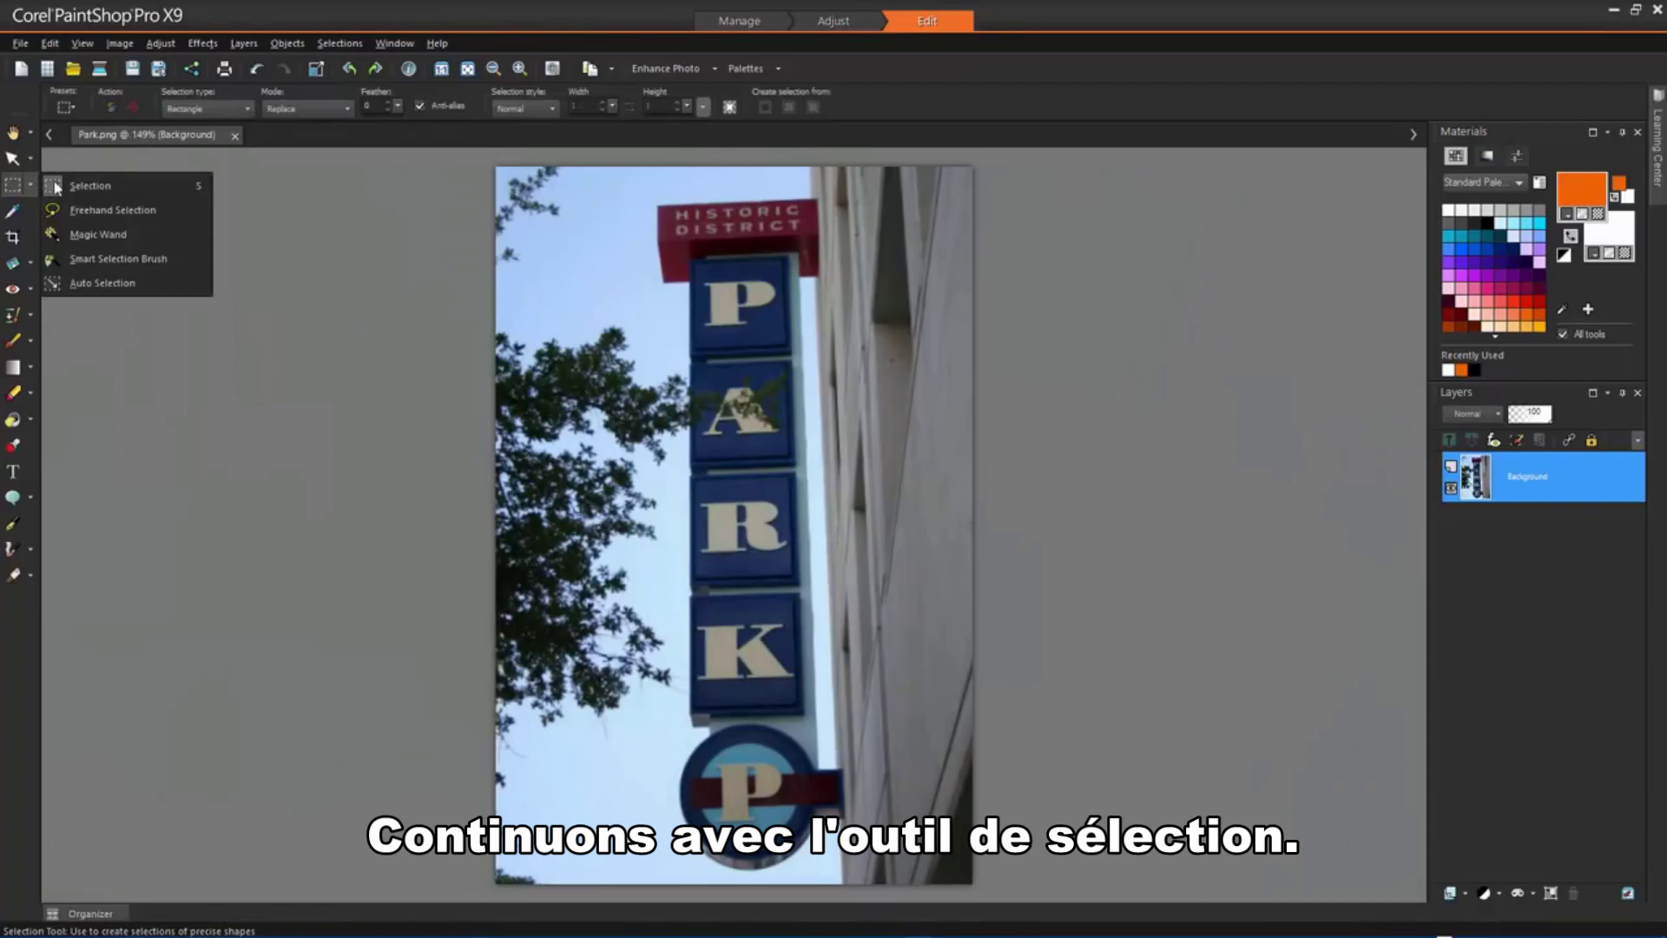
{"action": "left_click", "coordinate": [185, 193]}
{"action": "left_click", "coordinate": [249, 109]}
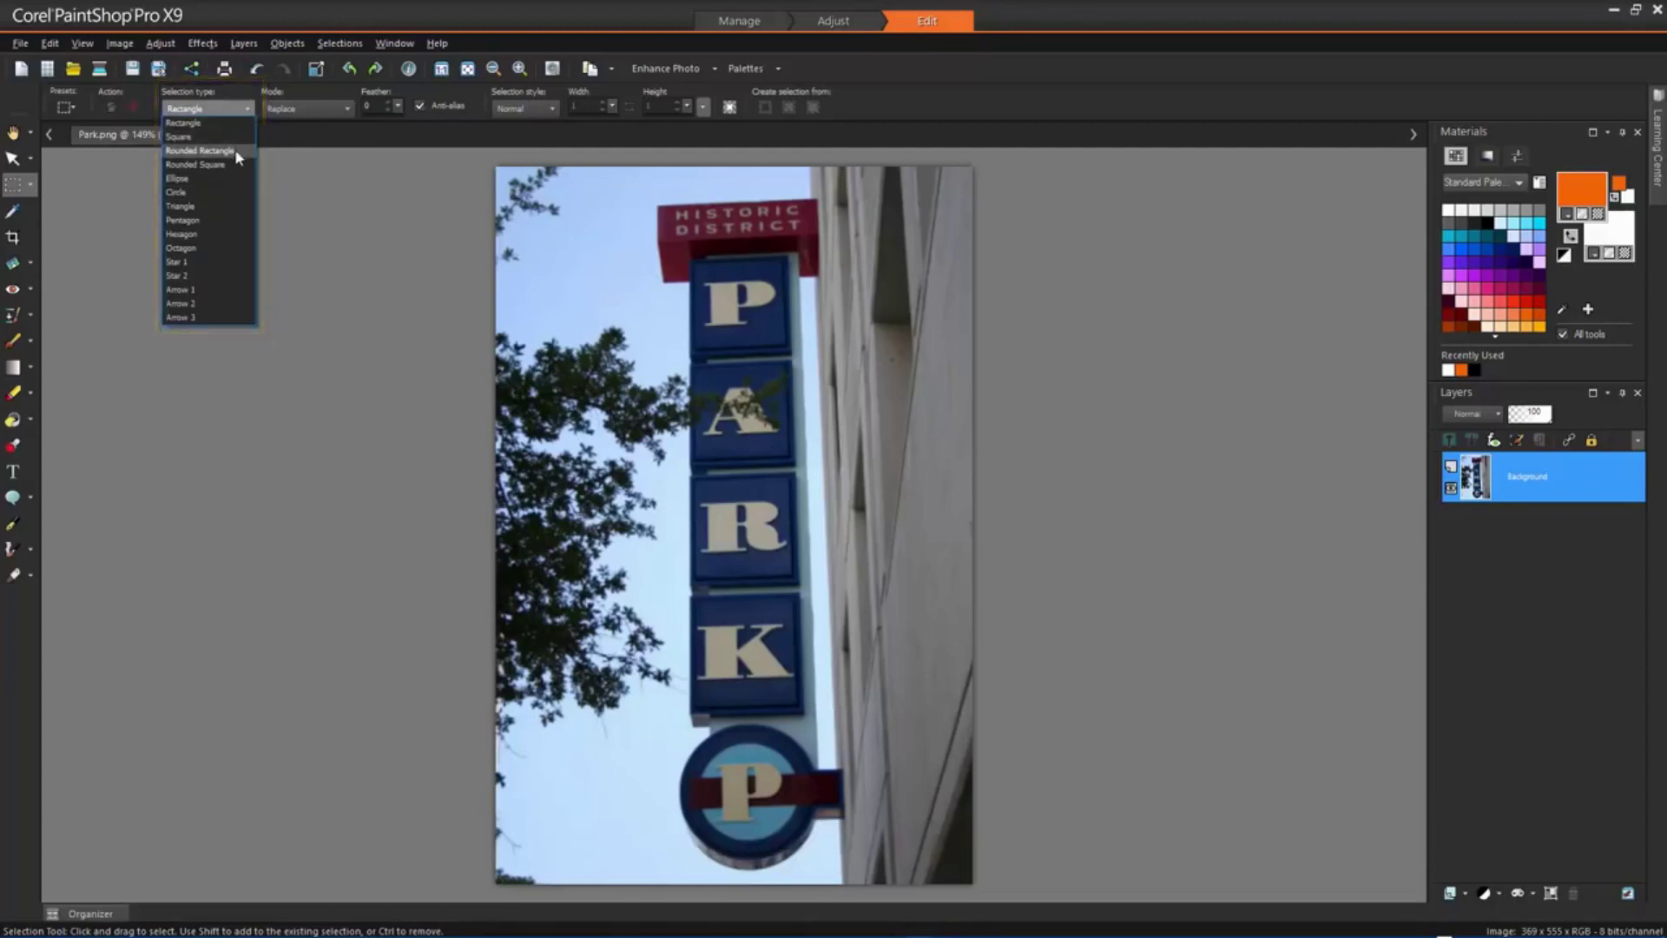
{"action": "left_click", "coordinate": [220, 199]}
{"action": "left_click_drag", "start_coordinate": [749, 798], "coordinate": [809, 868]}
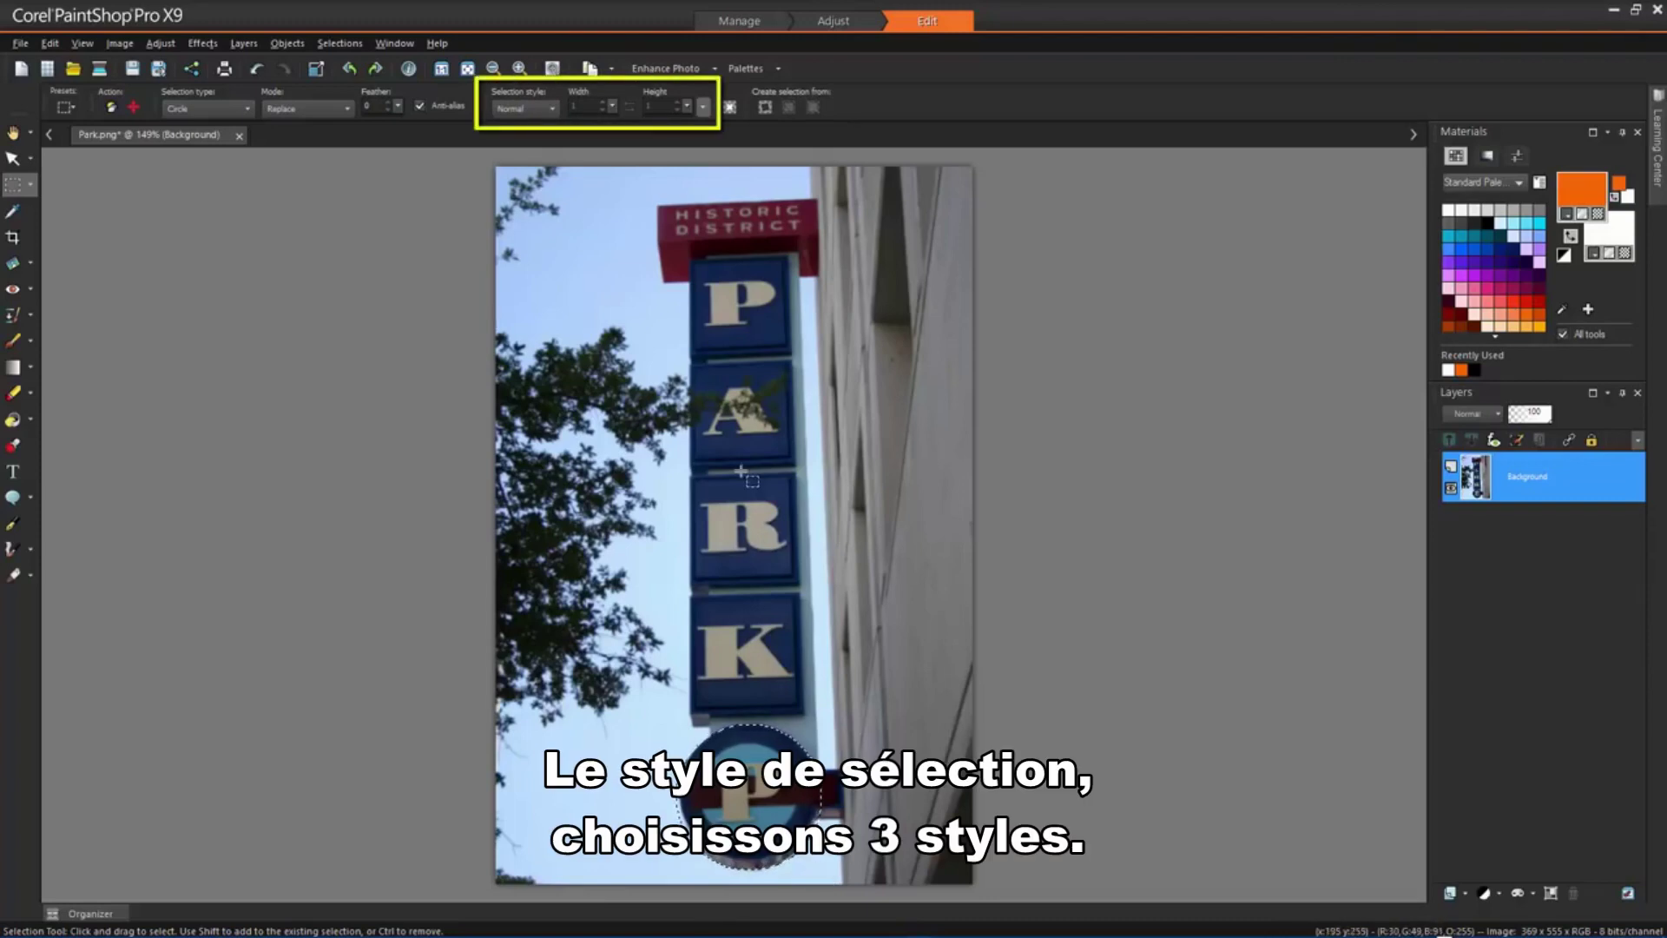
{"action": "left_click", "coordinate": [552, 110]}
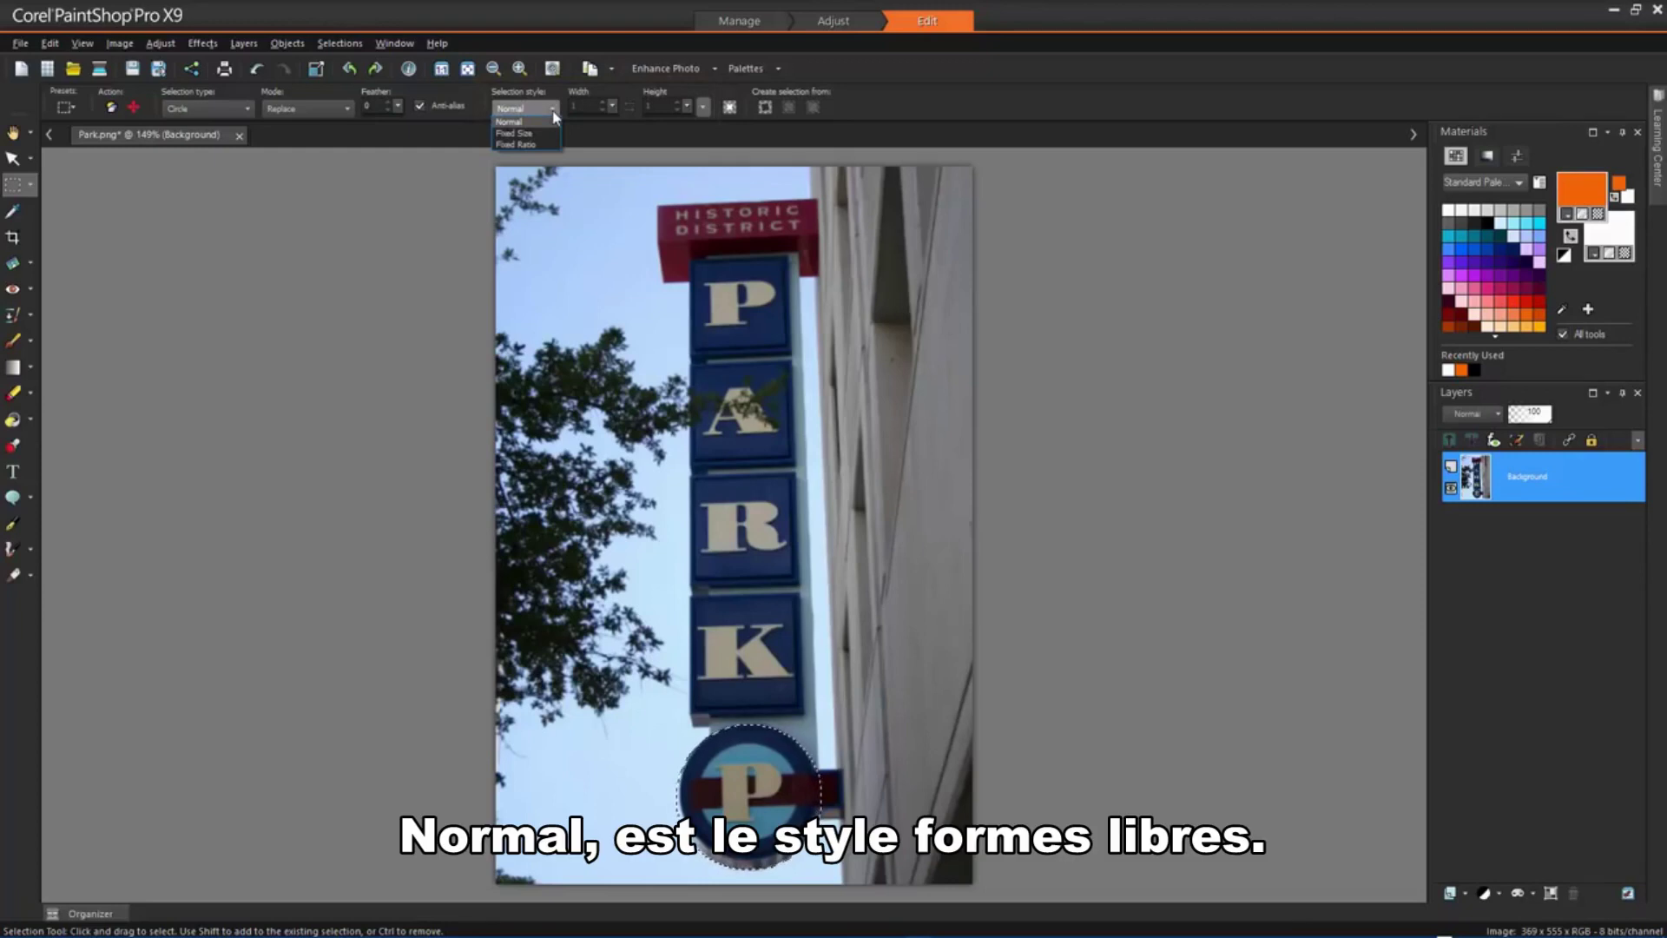
{"action": "left_click", "coordinate": [544, 135]}
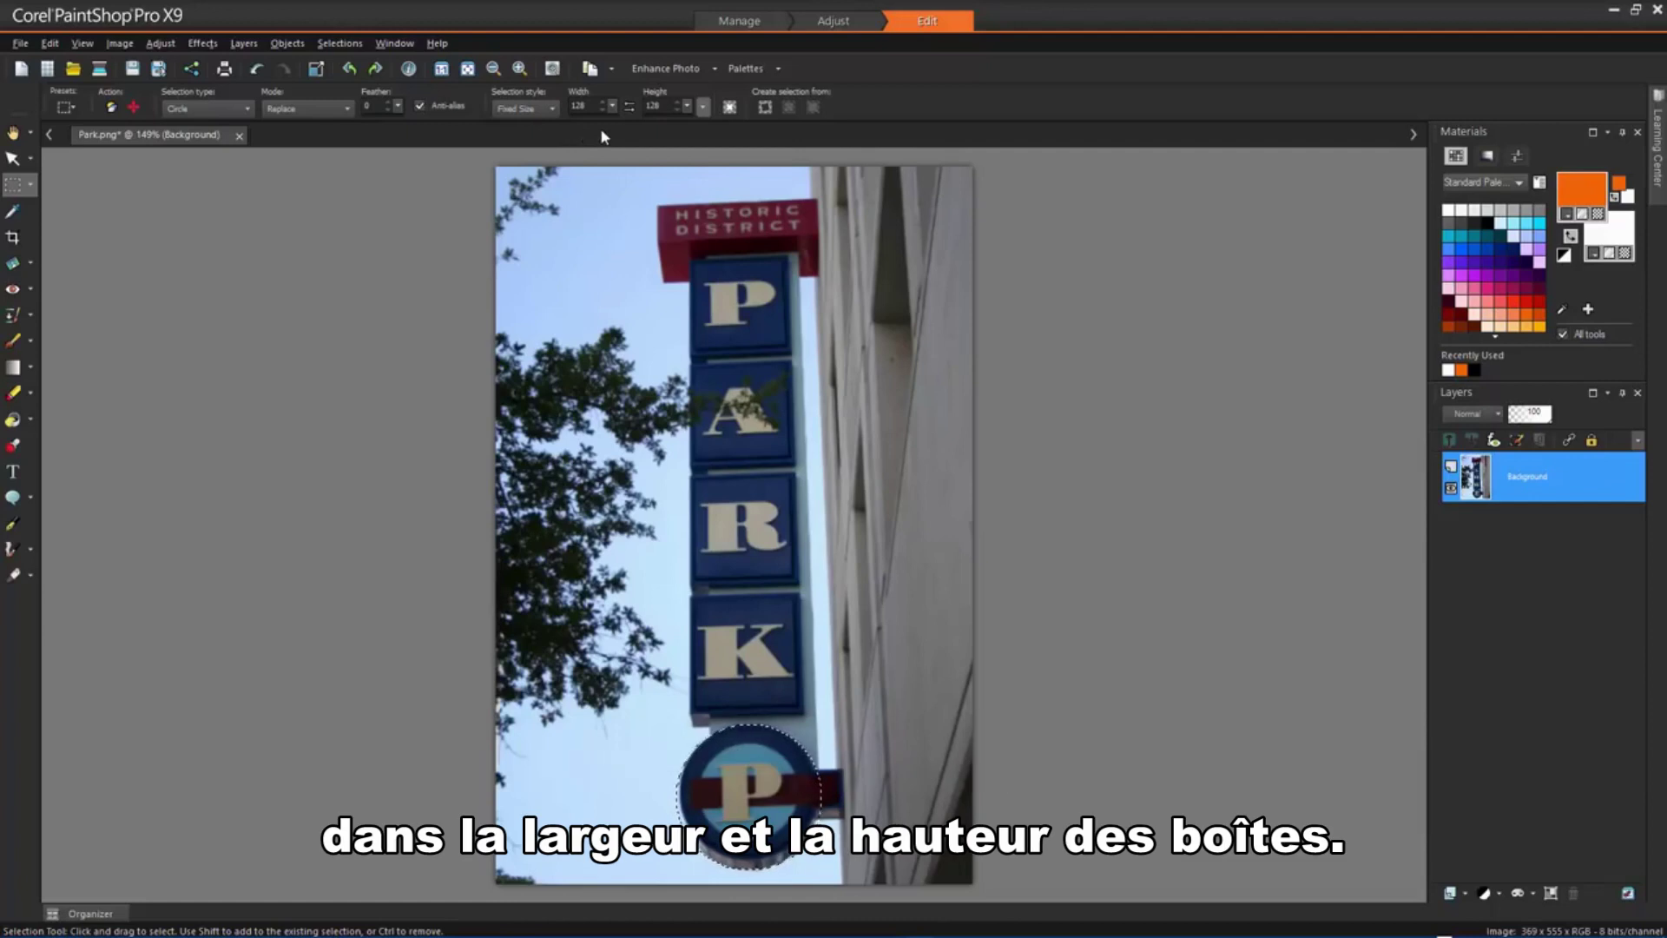
{"action": "left_click", "coordinate": [551, 115]}
{"action": "left_click", "coordinate": [550, 145]}
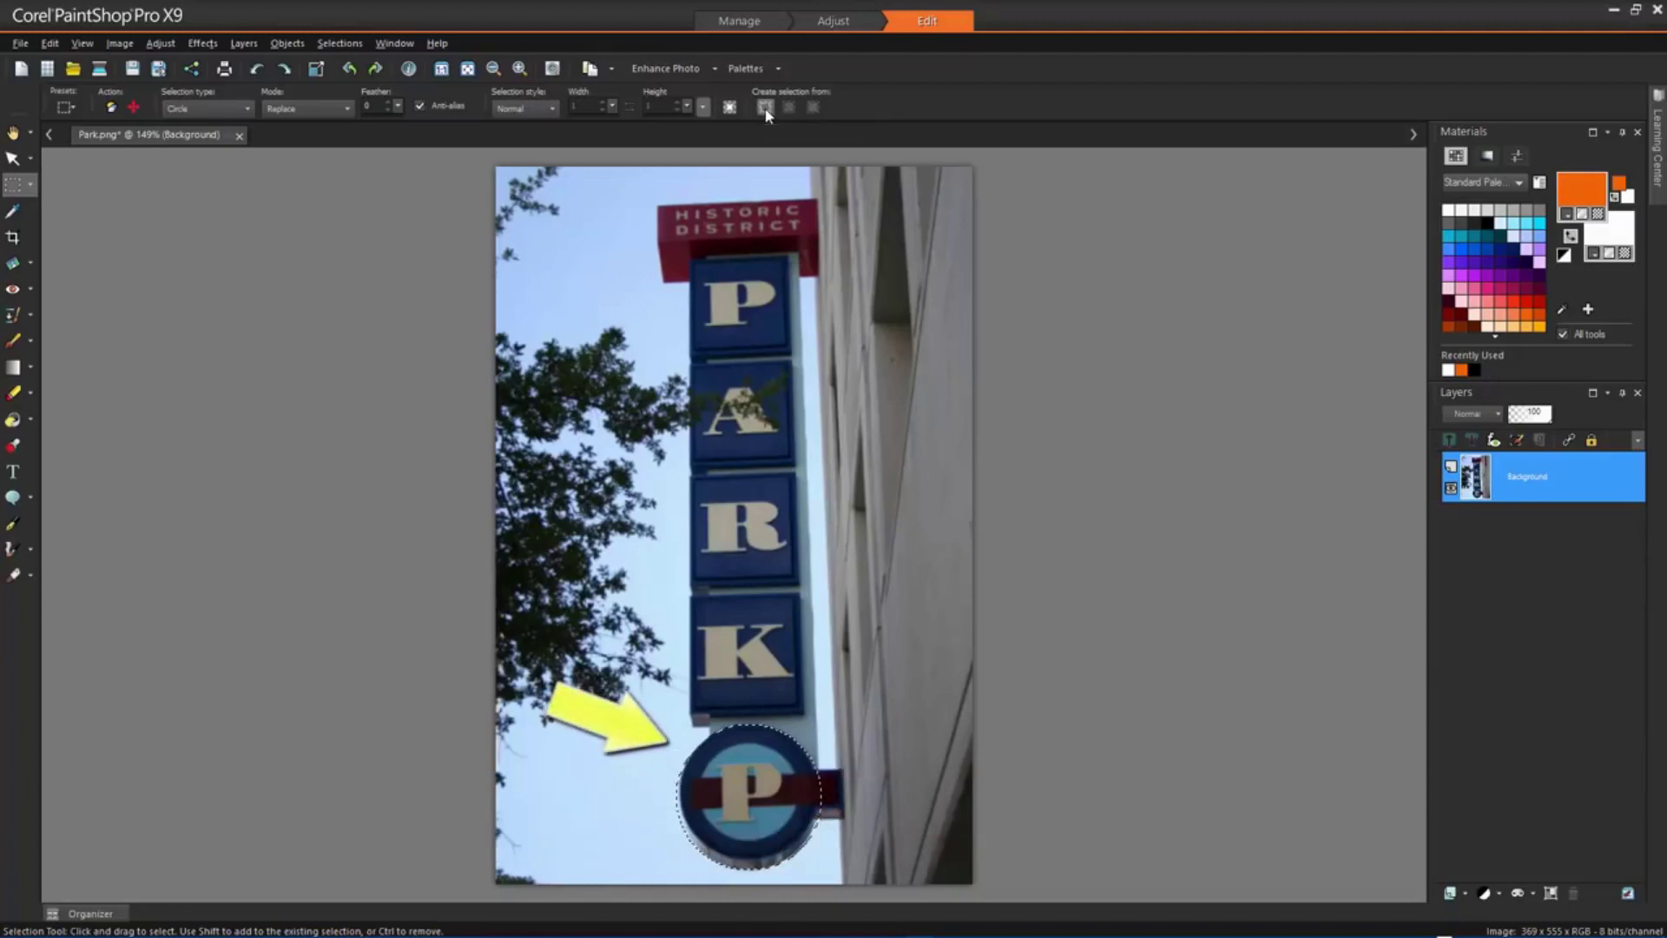
Replace the circular selection with a rectangle enclosing the round P sign
{"action": "left_click", "coordinate": [765, 108]}
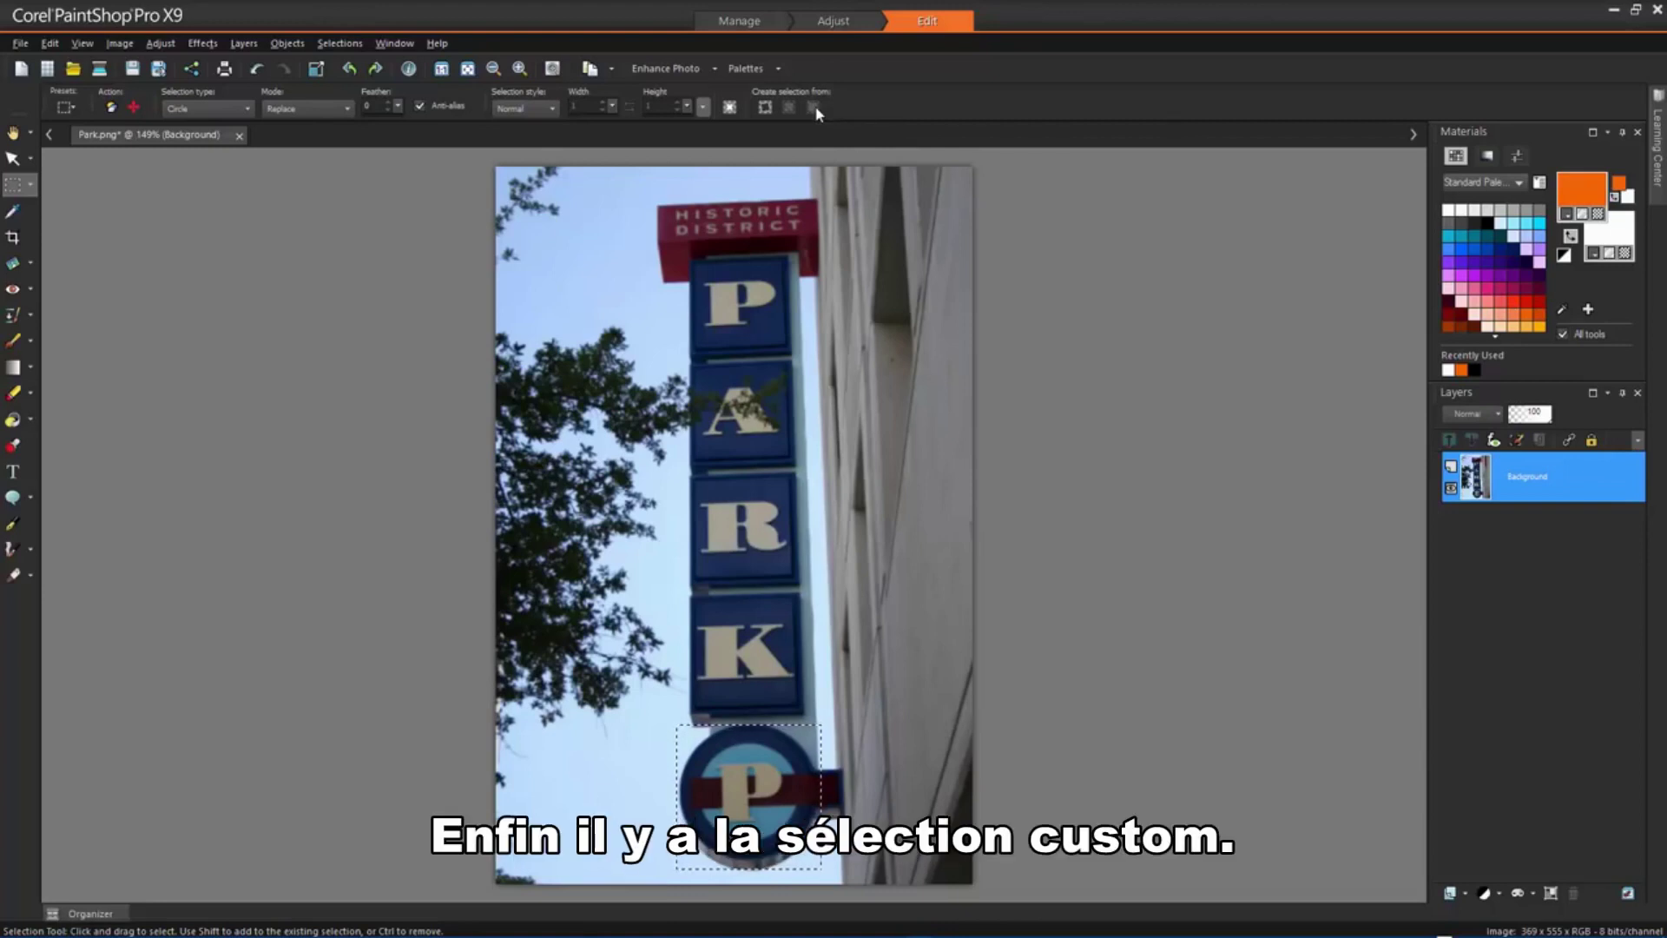
Make a custom rectangular selection: left 20, top 50, right 200, bottom 400 pixels
{"action": "left_click", "coordinate": [730, 107]}
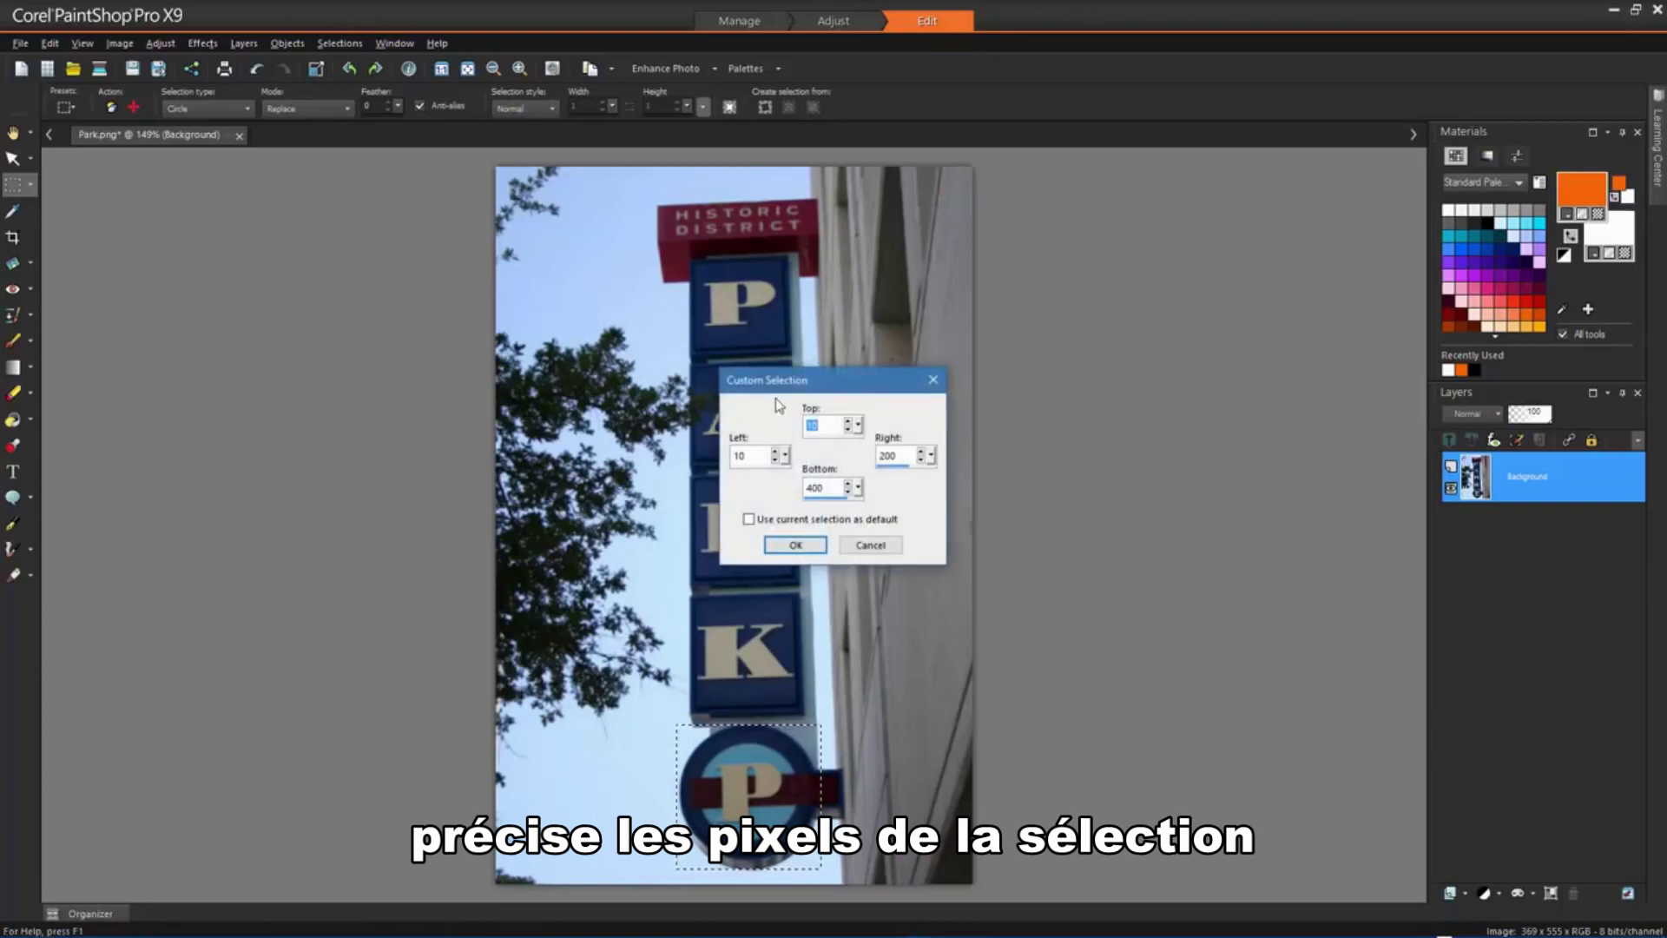
{"action": "left_click_drag", "start_coordinate": [803, 389], "coordinate": [1117, 262]}
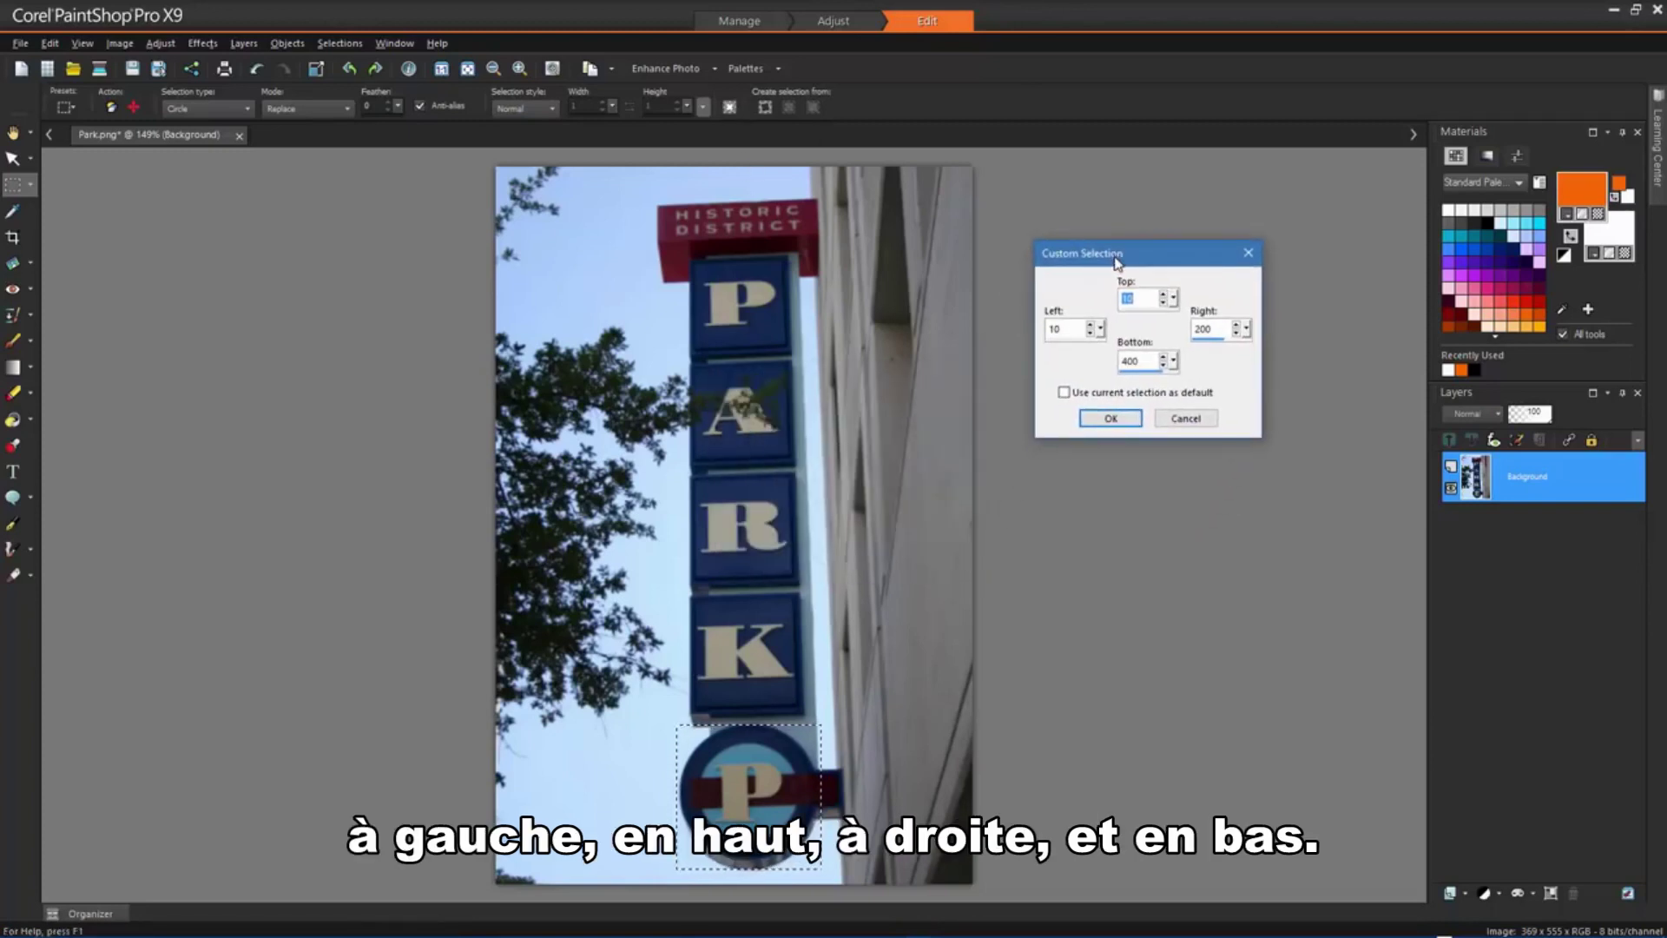
{"action": "left_click", "coordinate": [1053, 327]}
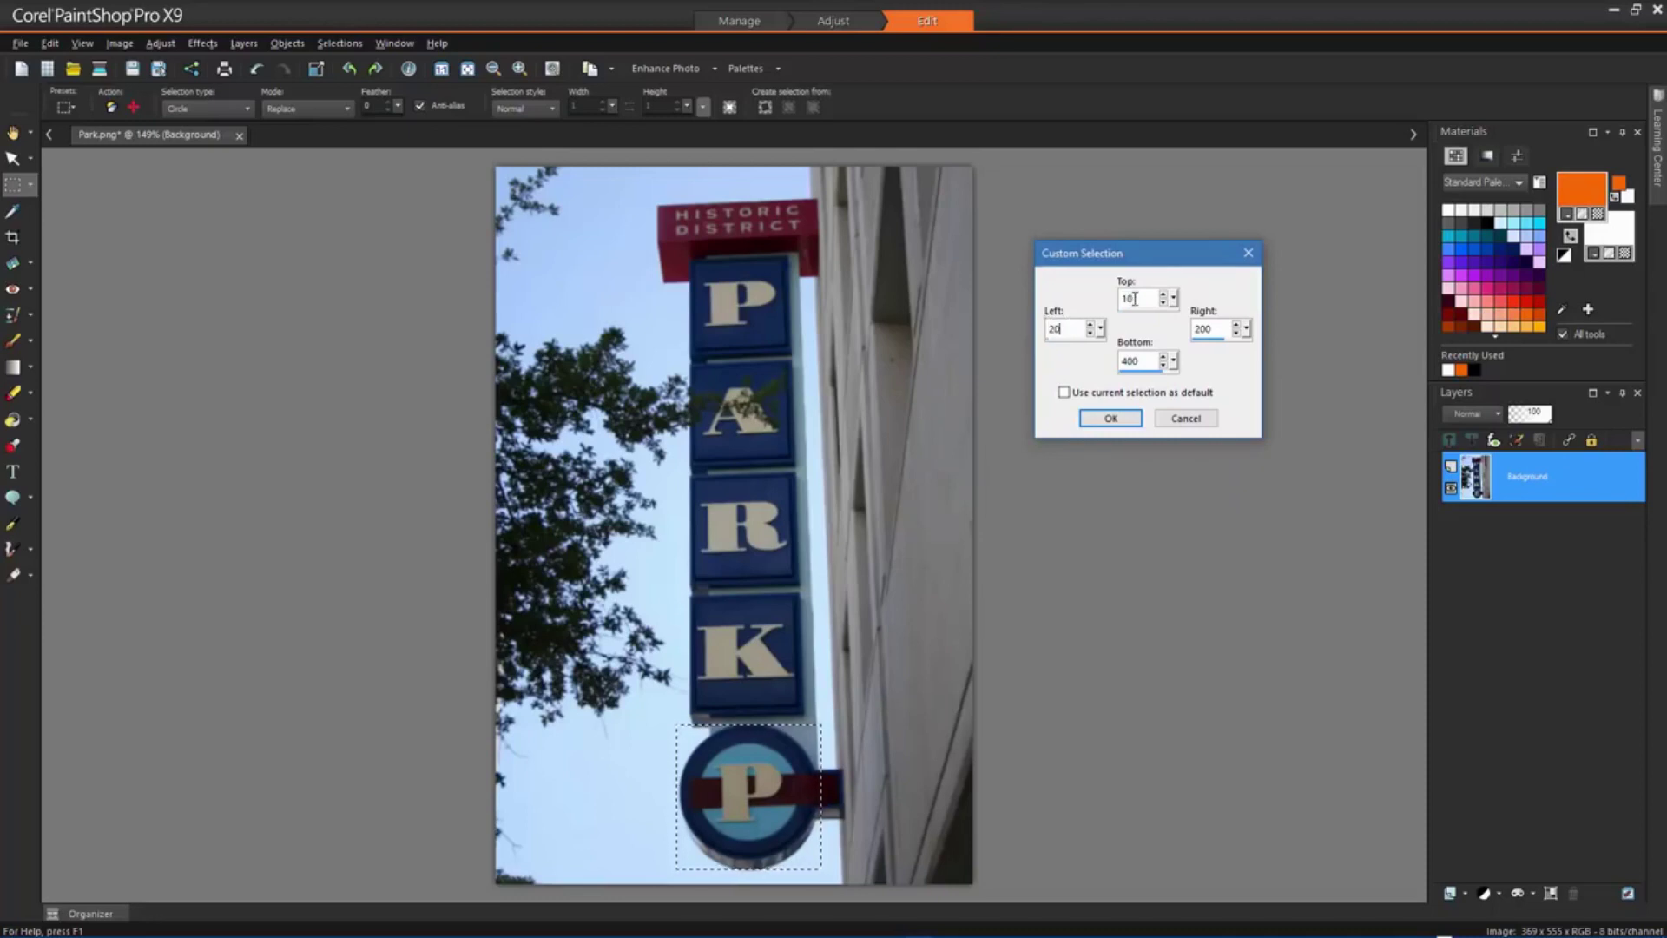
{"action": "left_click", "coordinate": [1125, 297]}
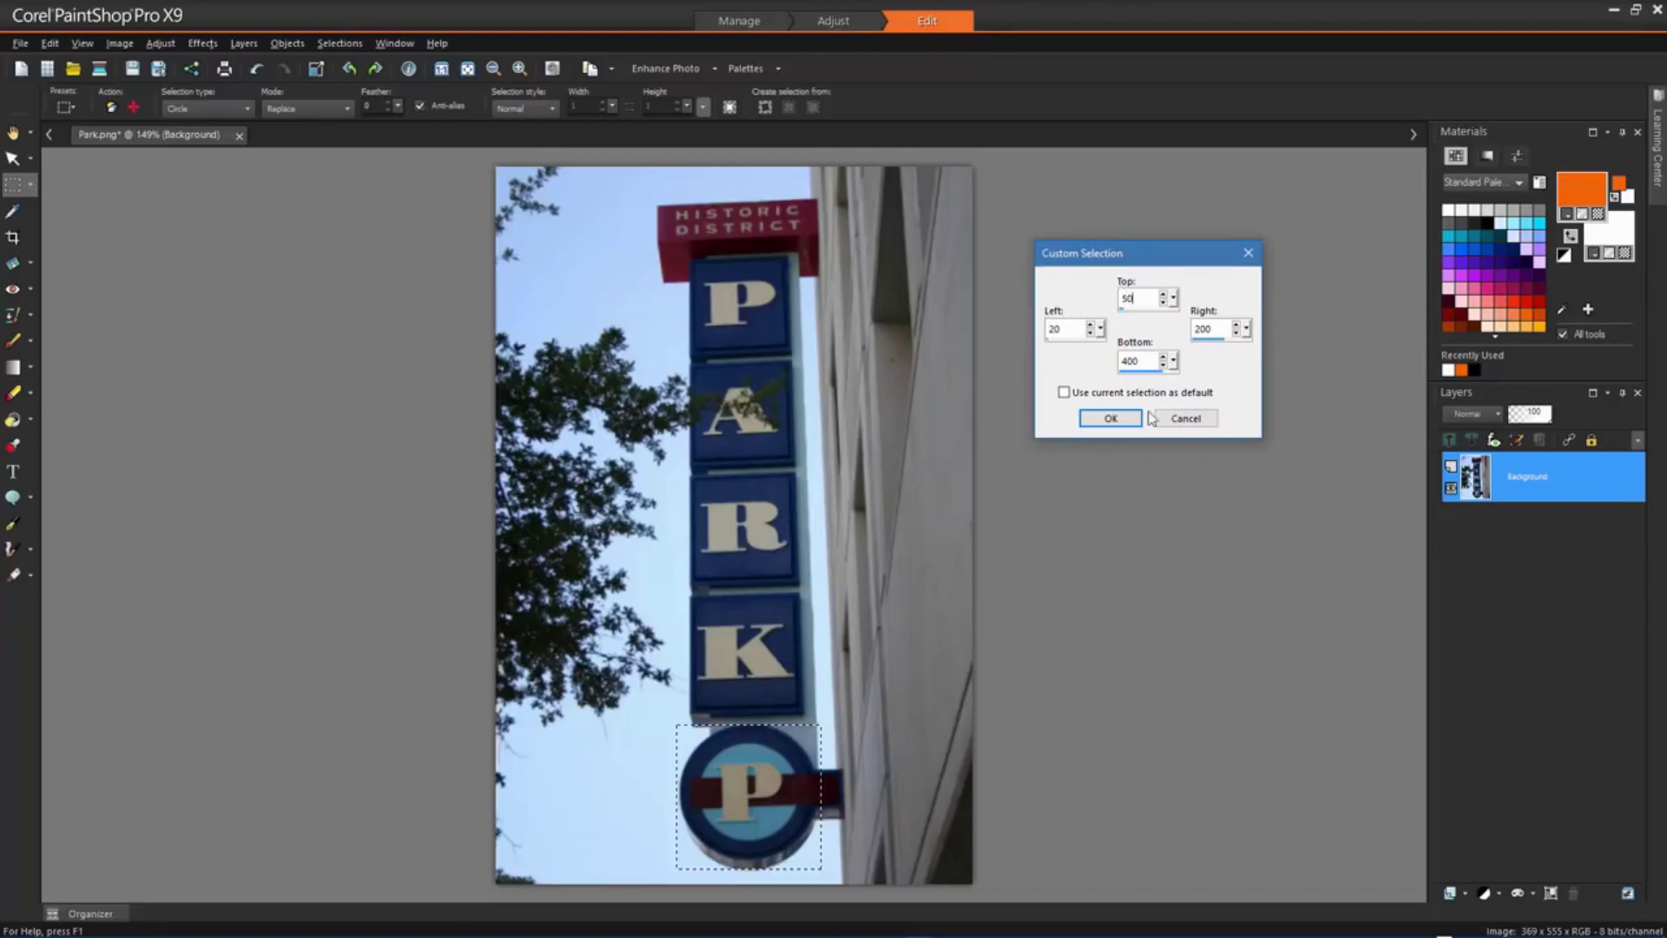
{"action": "left_click", "coordinate": [1110, 418]}
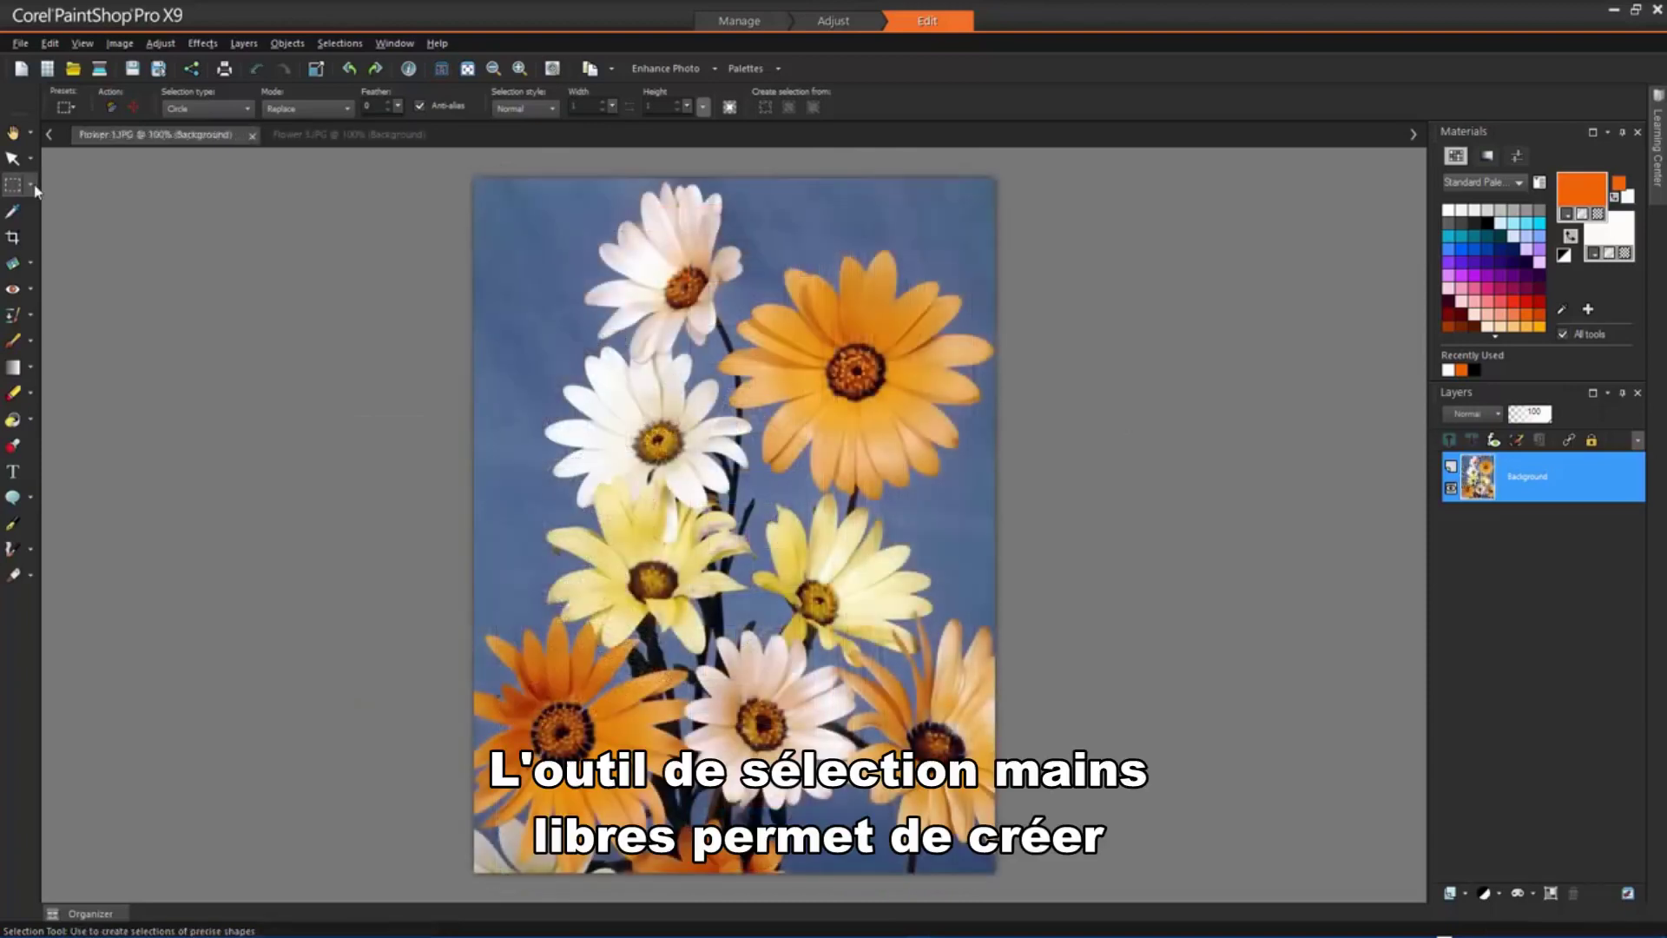
Activate the Freehand Selection tool with selection type set to Freehand
{"action": "left_click", "coordinate": [30, 184]}
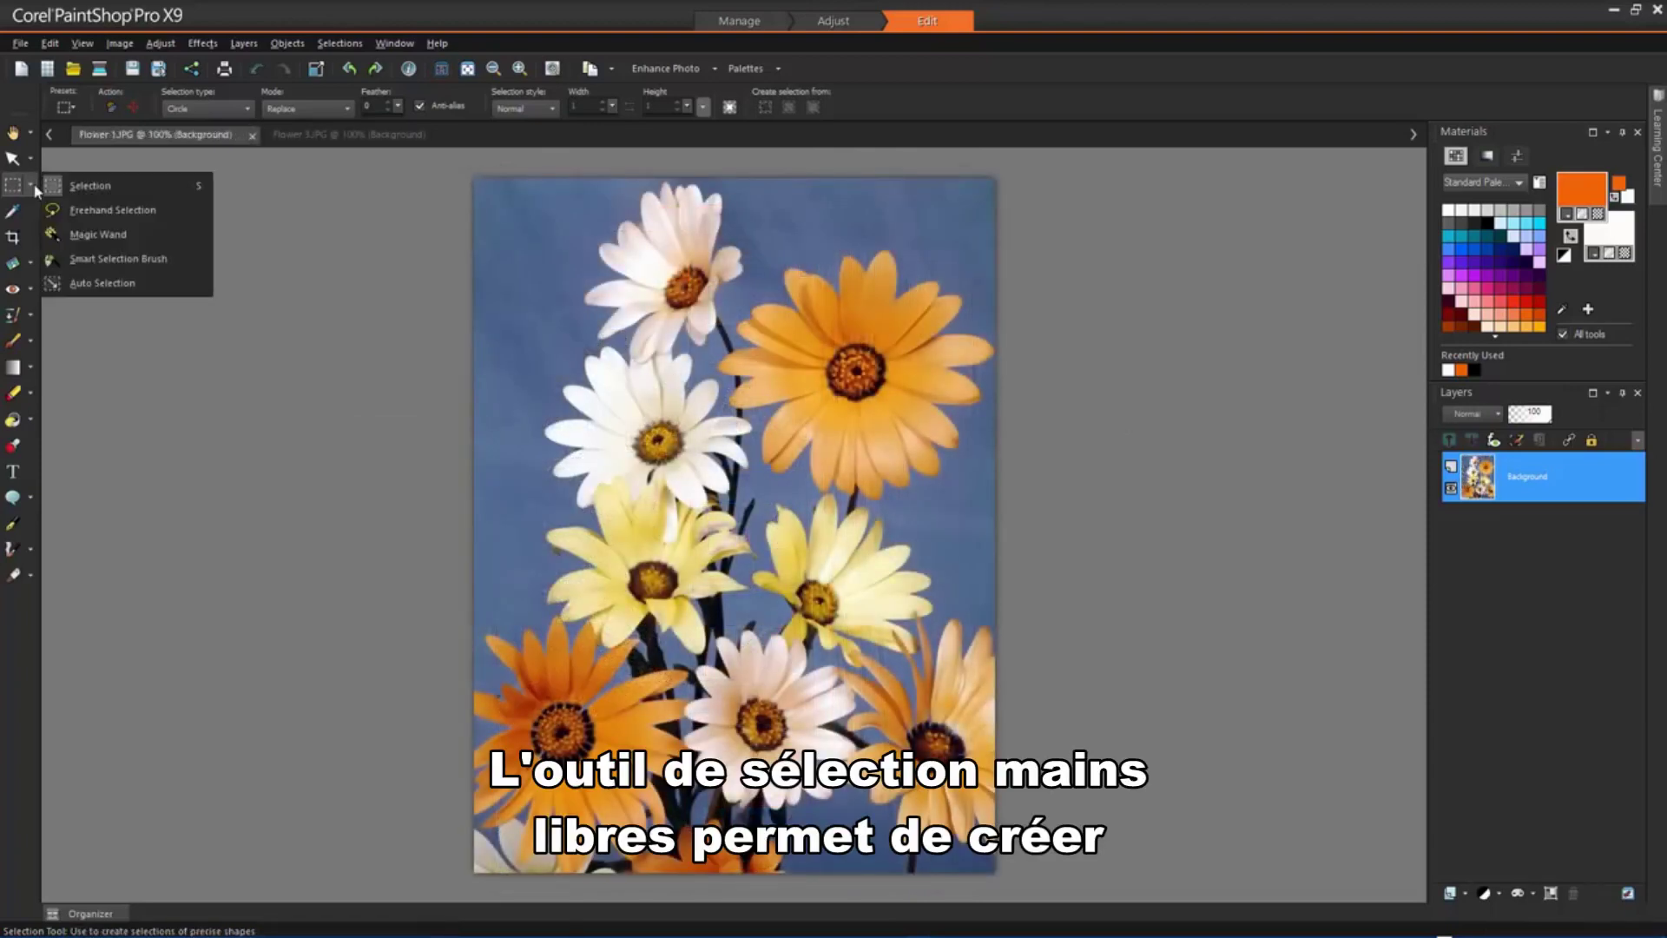
{"action": "left_click", "coordinate": [201, 216]}
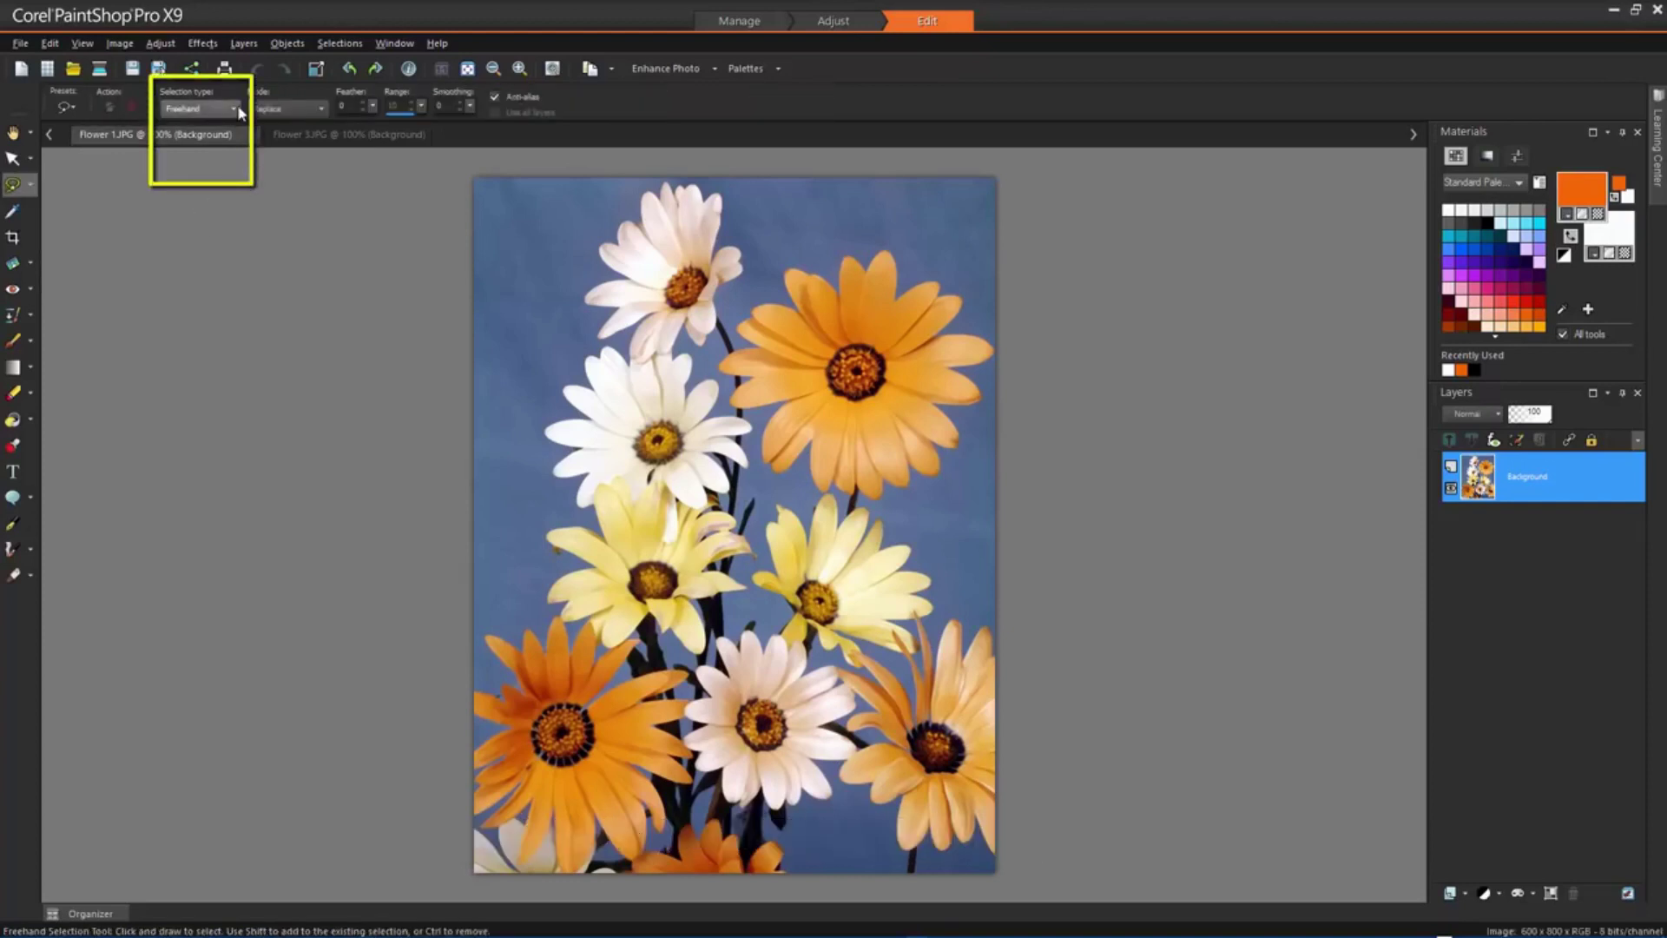
{"action": "left_click", "coordinate": [238, 110]}
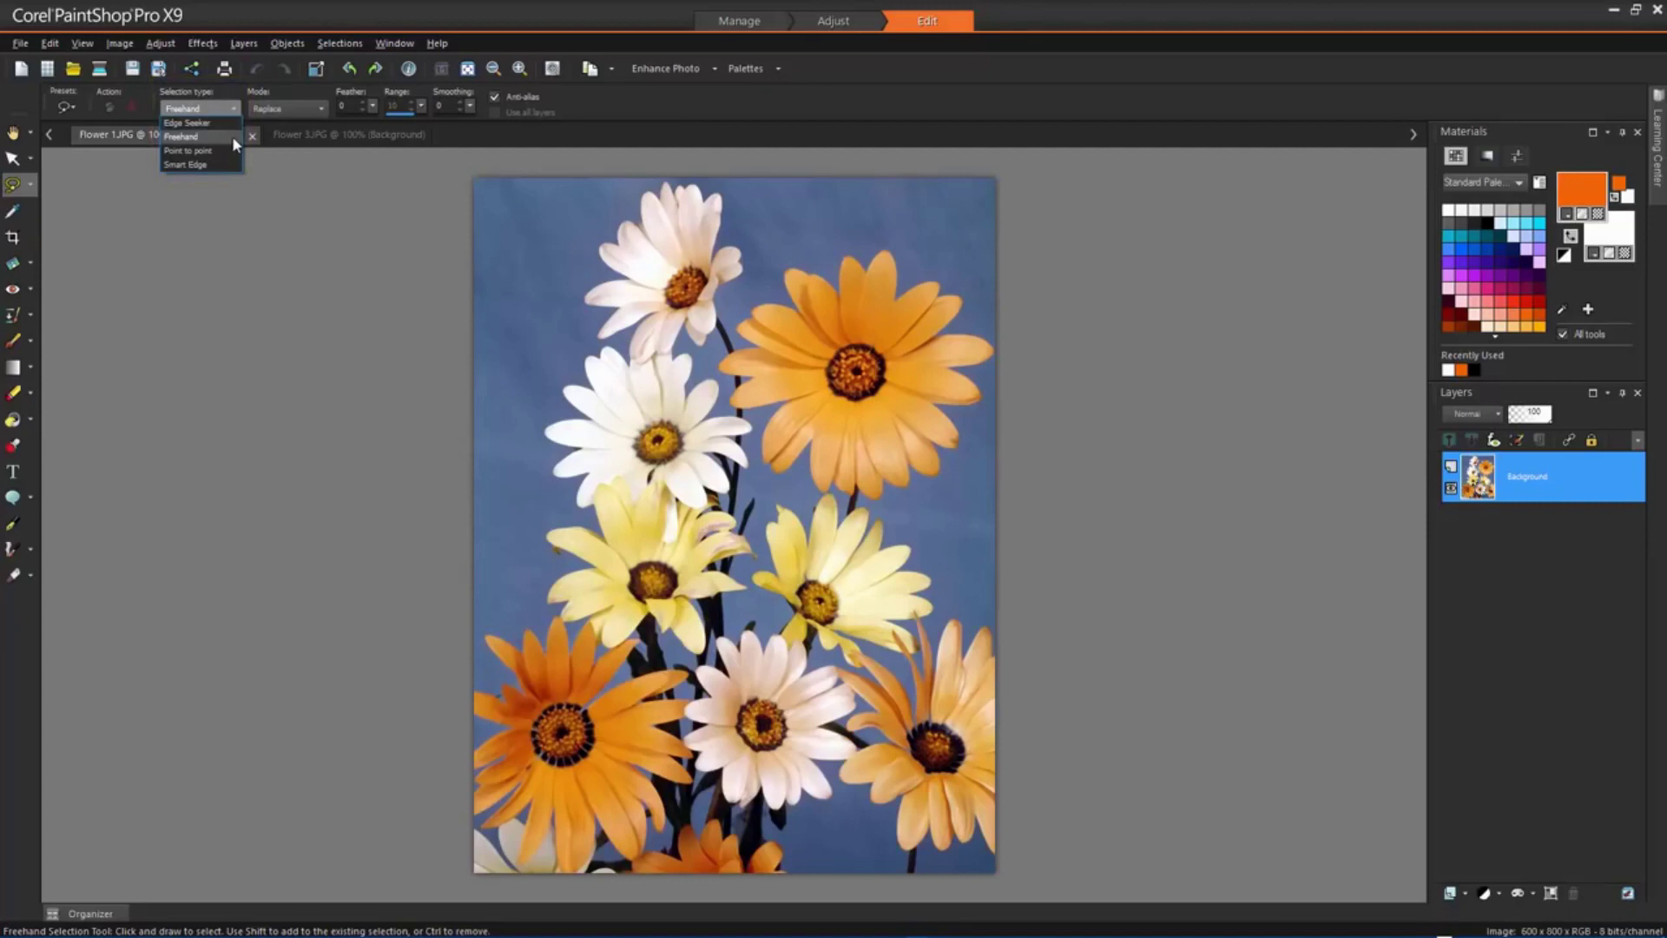
{"action": "left_click", "coordinate": [232, 135]}
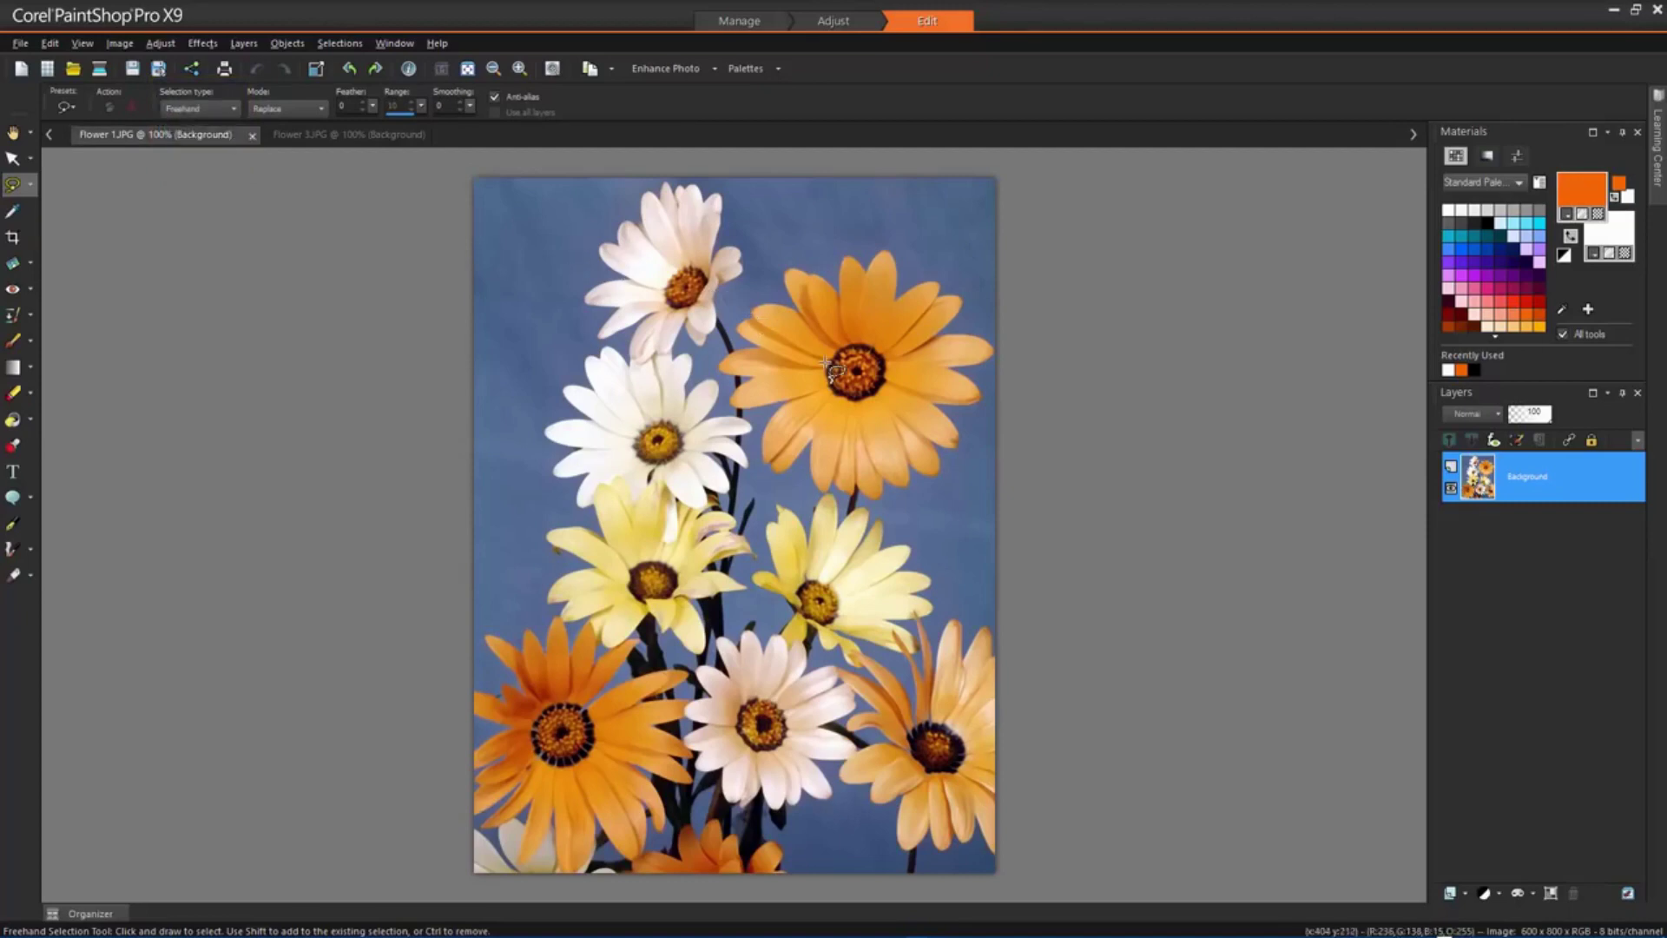
Lasso the orange flower's upper-right petals freehand, then select none
{"action": "scroll", "coordinate": [834, 373], "scroll_direction": "up", "scroll_amount": 4}
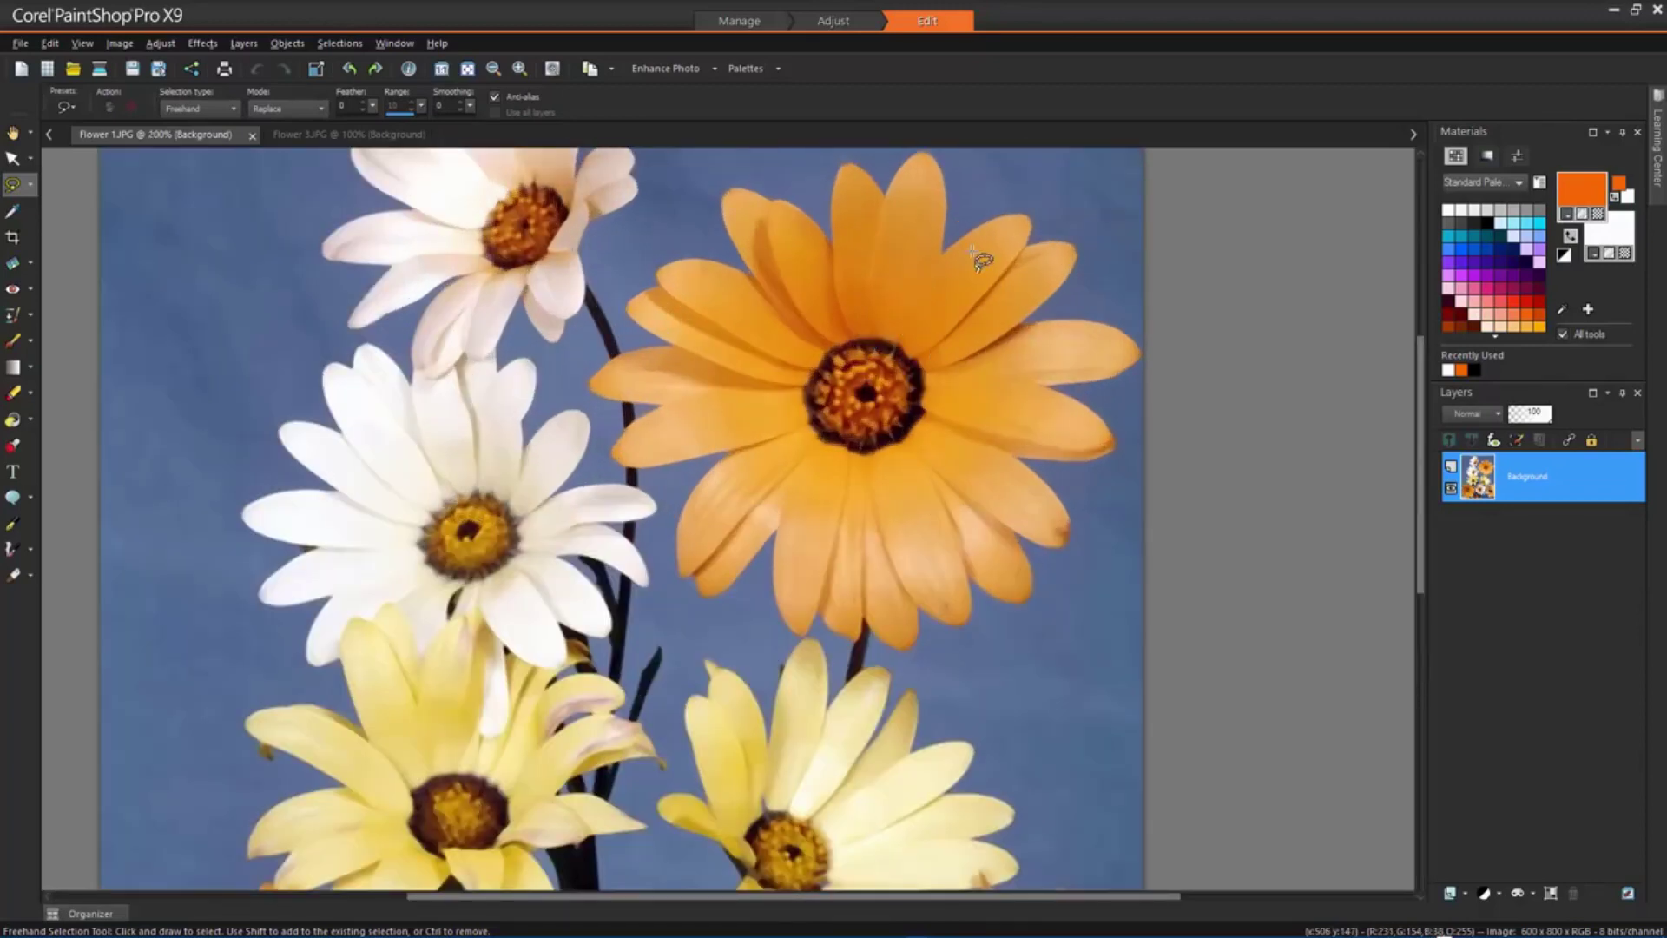
{"action": "left_click_drag", "start_coordinate": [954, 244], "coordinate": [1024, 209]}
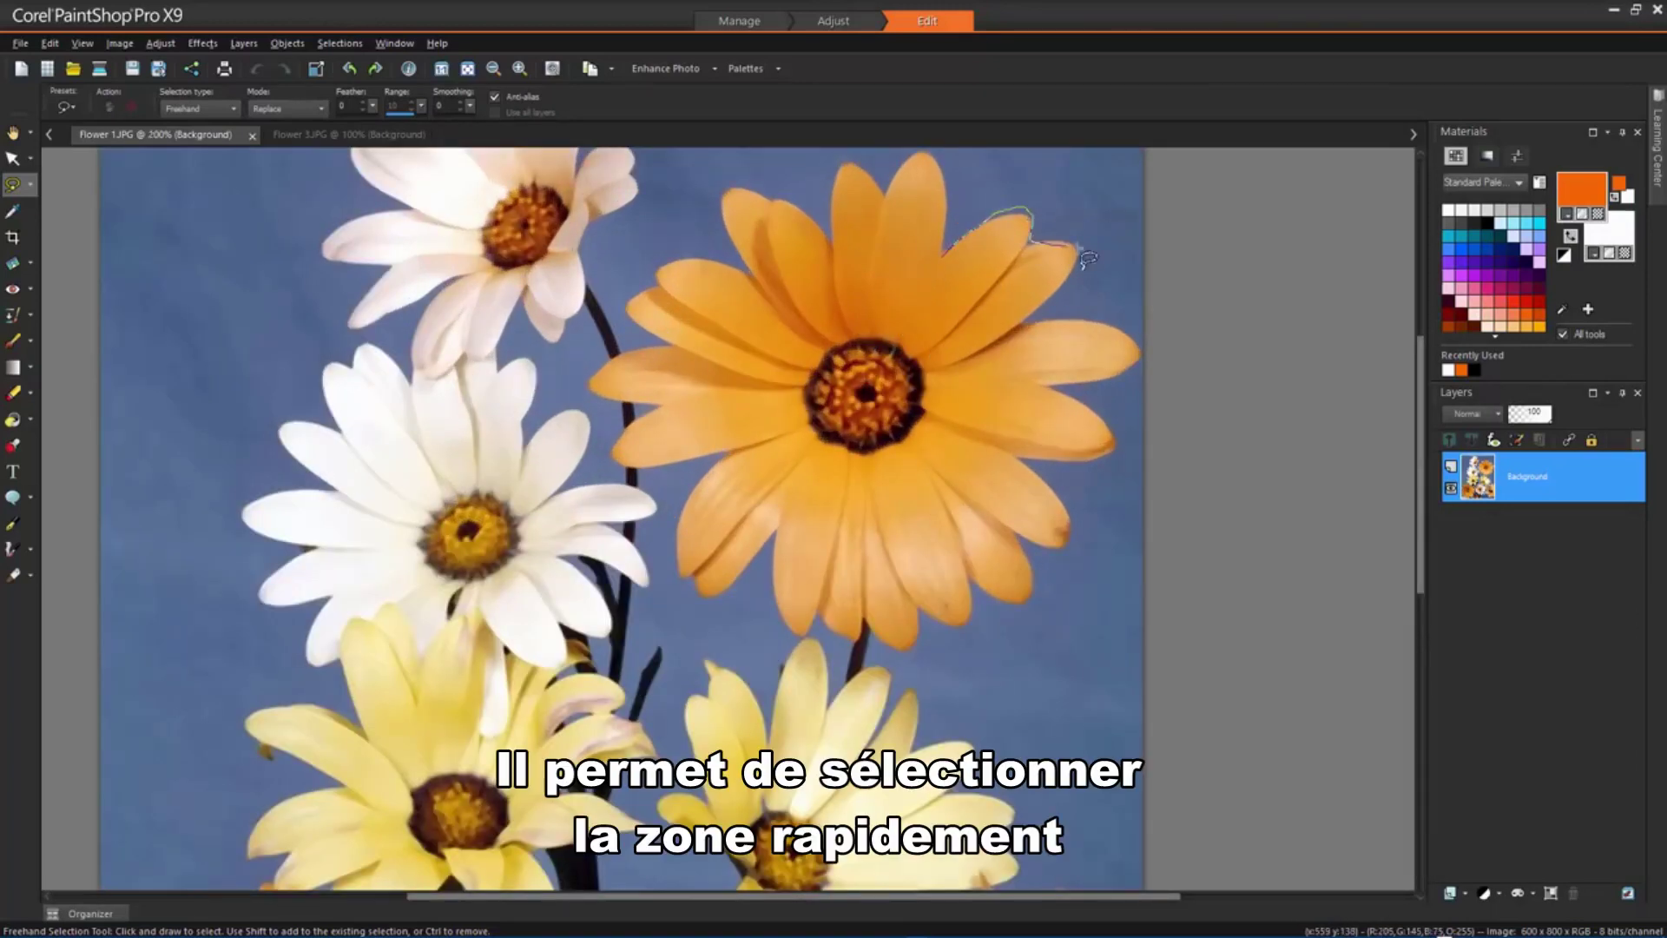
{"action": "left_click_drag", "start_coordinate": [1054, 310], "coordinate": [1144, 352]}
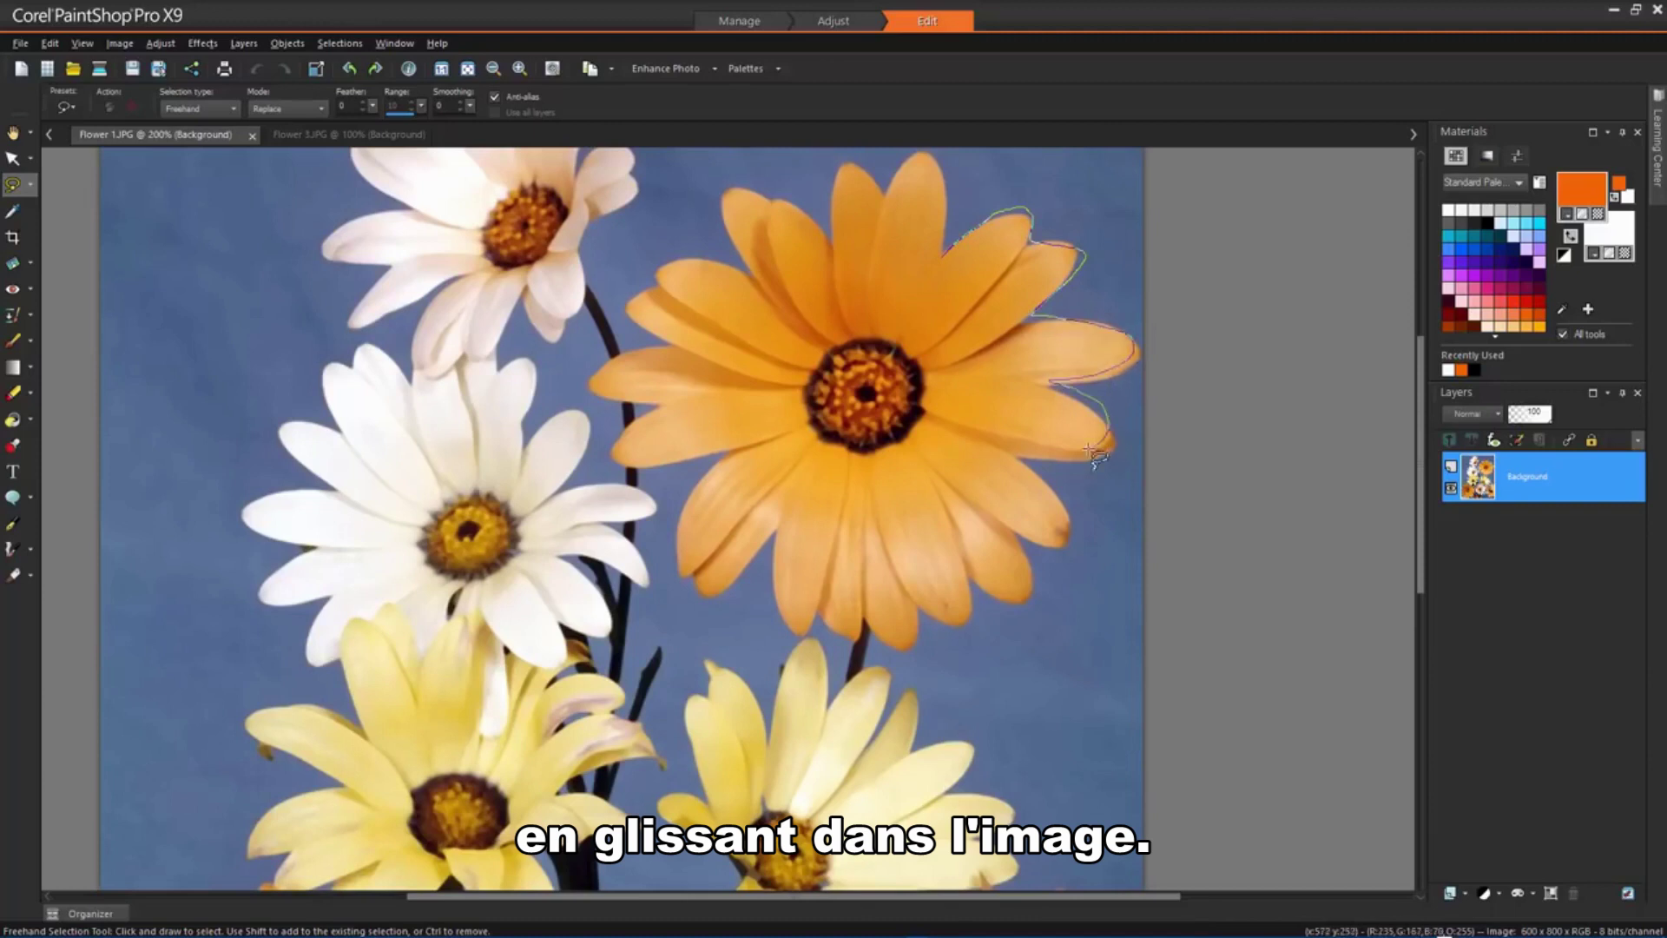
{"action": "mouse_move", "coordinate": [1097, 454]}
{"action": "left_mouse_down"}
{"action": "mouse_move", "coordinate": [1029, 455]}
{"action": "mouse_move", "coordinate": [958, 356]}
{"action": "left_mouse_up"}
{"action": "left_click_drag", "start_coordinate": [964, 260], "coordinate": [960, 262]}
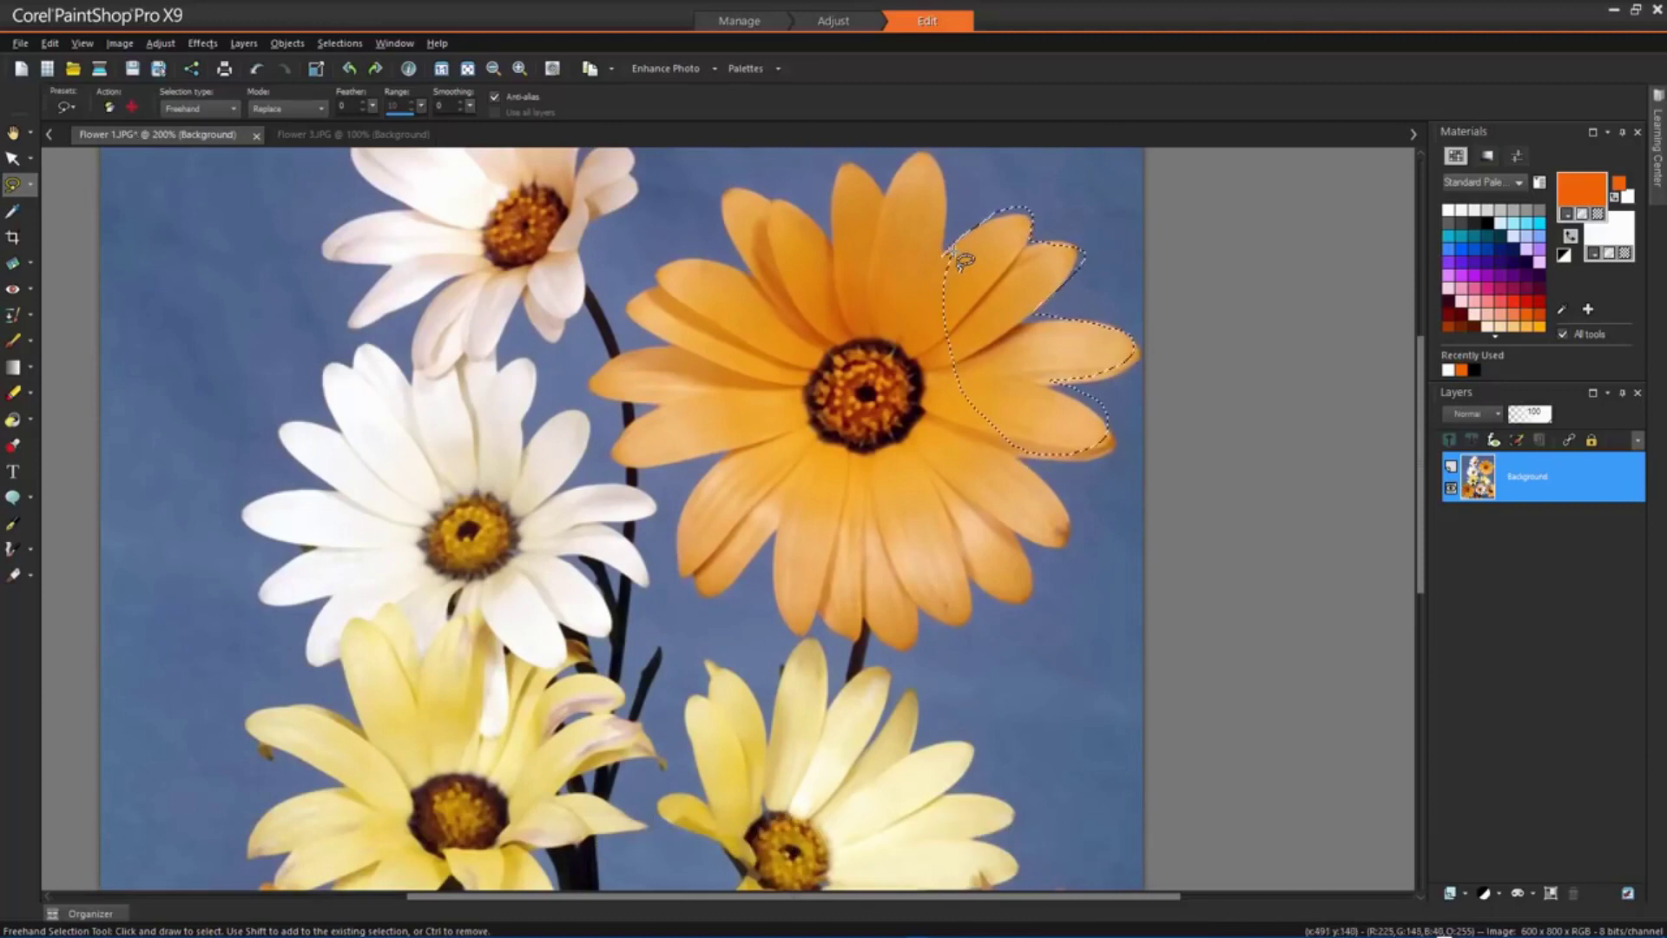
{"action": "left_click", "coordinate": [340, 44]}
{"action": "left_click", "coordinate": [364, 89]}
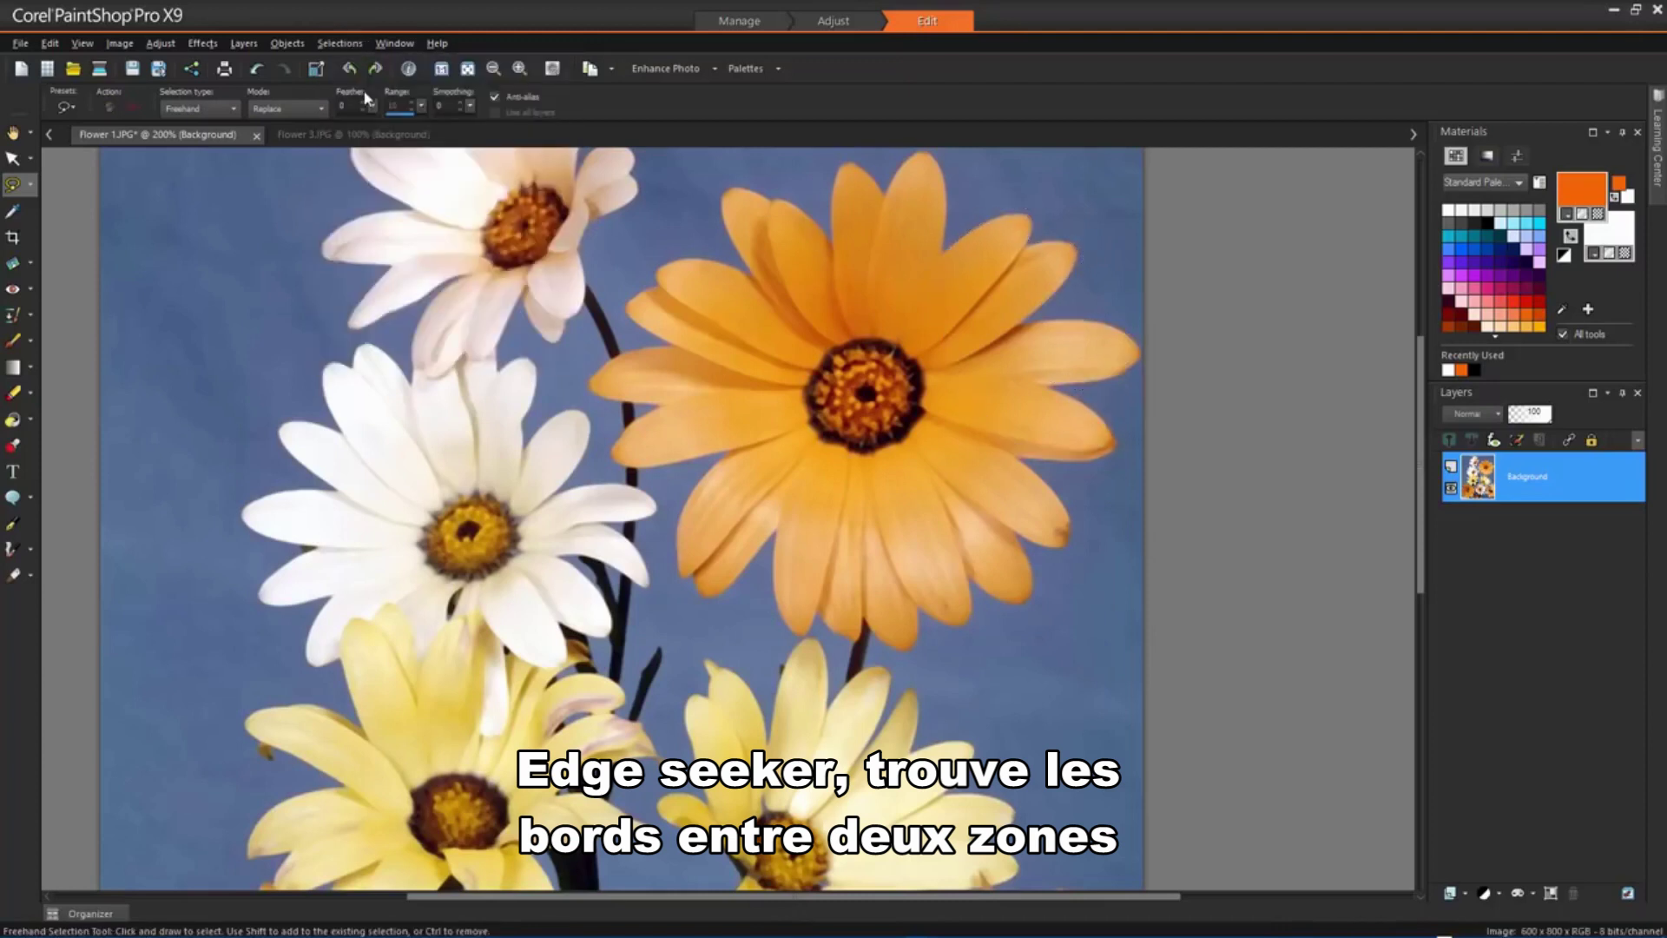
Switch to Edge Seeker and trace the petal edges into a closed selection
{"action": "left_click", "coordinate": [232, 109]}
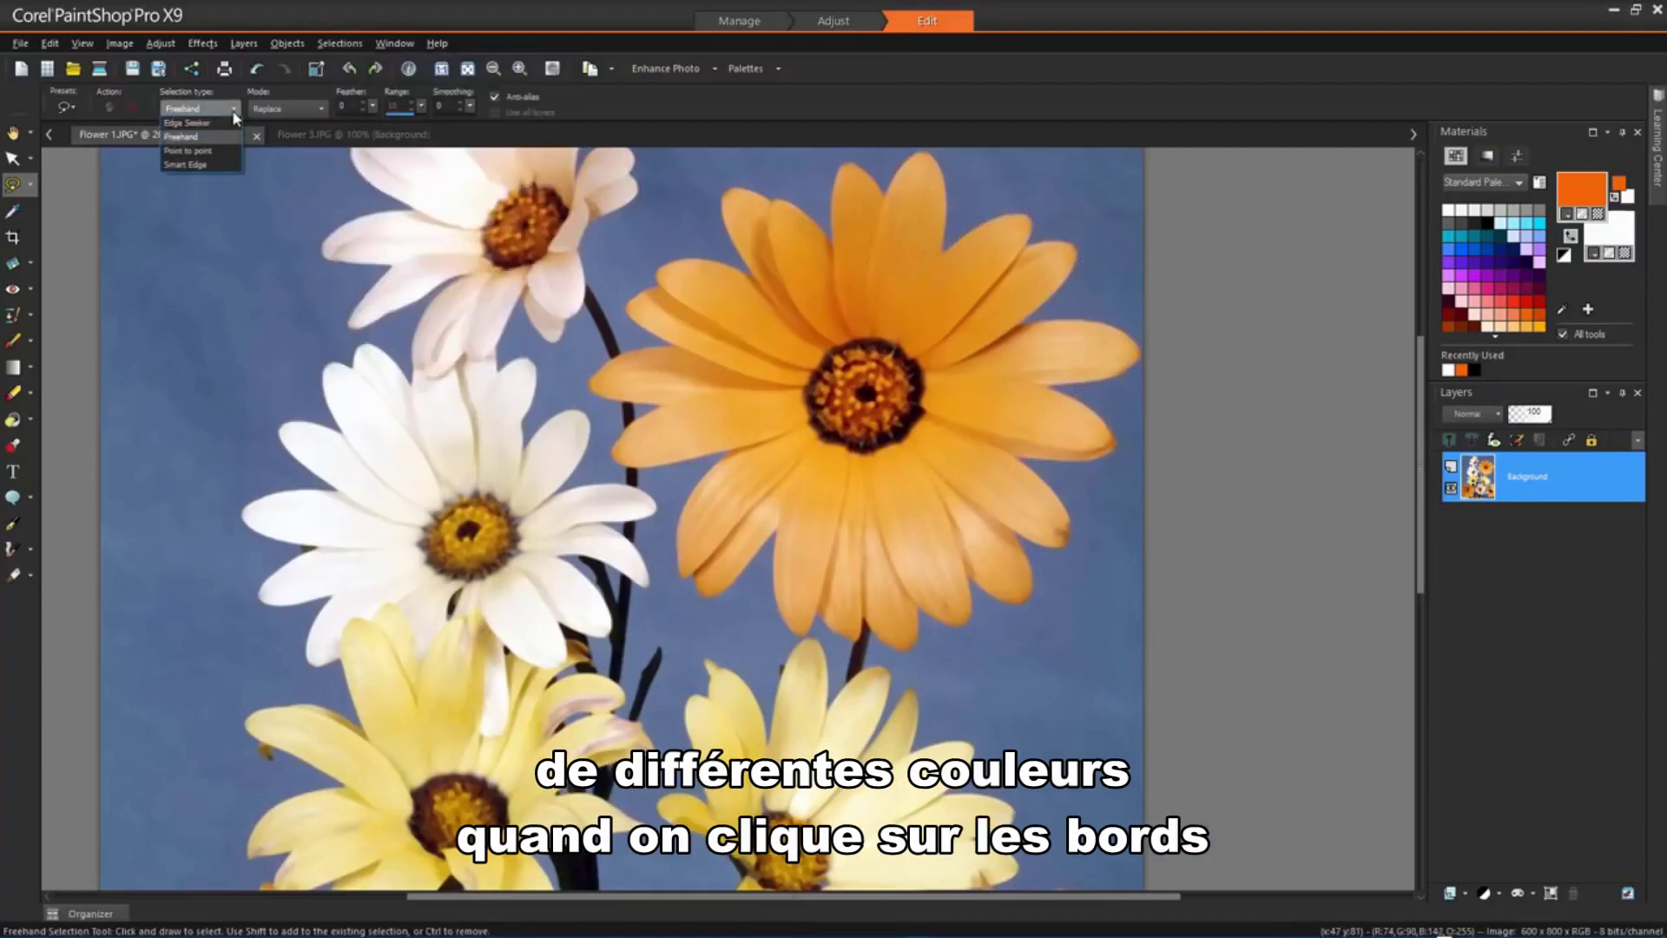
{"action": "left_click", "coordinate": [217, 123]}
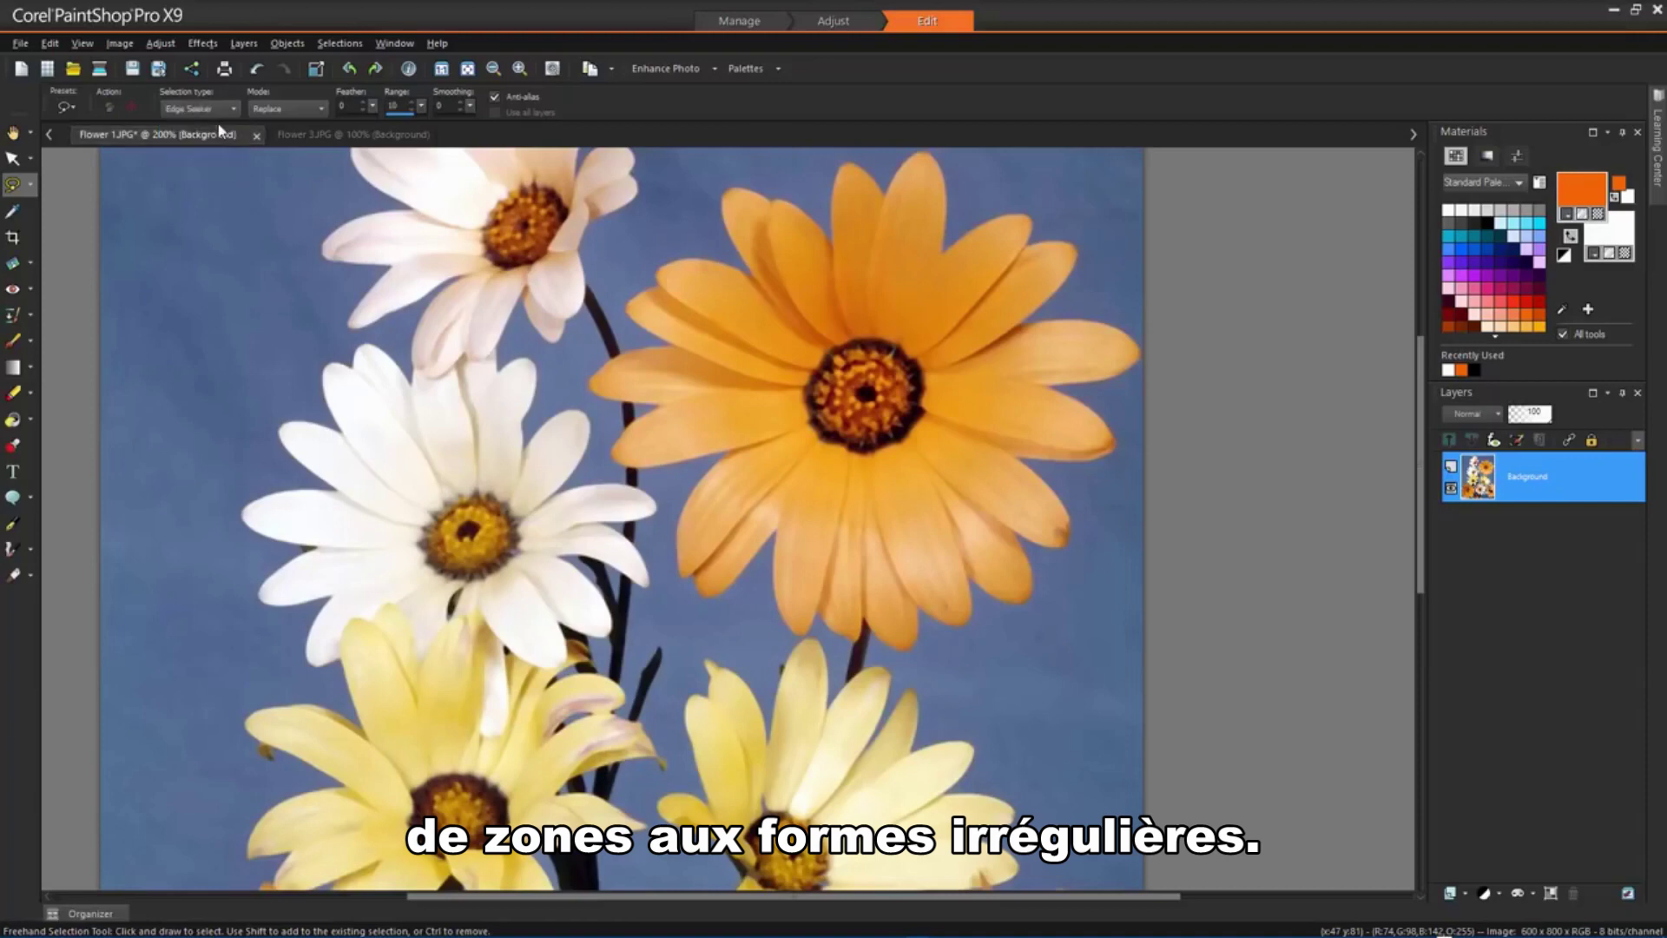
{"action": "scroll", "coordinate": [1010, 242], "scroll_direction": "up", "scroll_amount": 2}
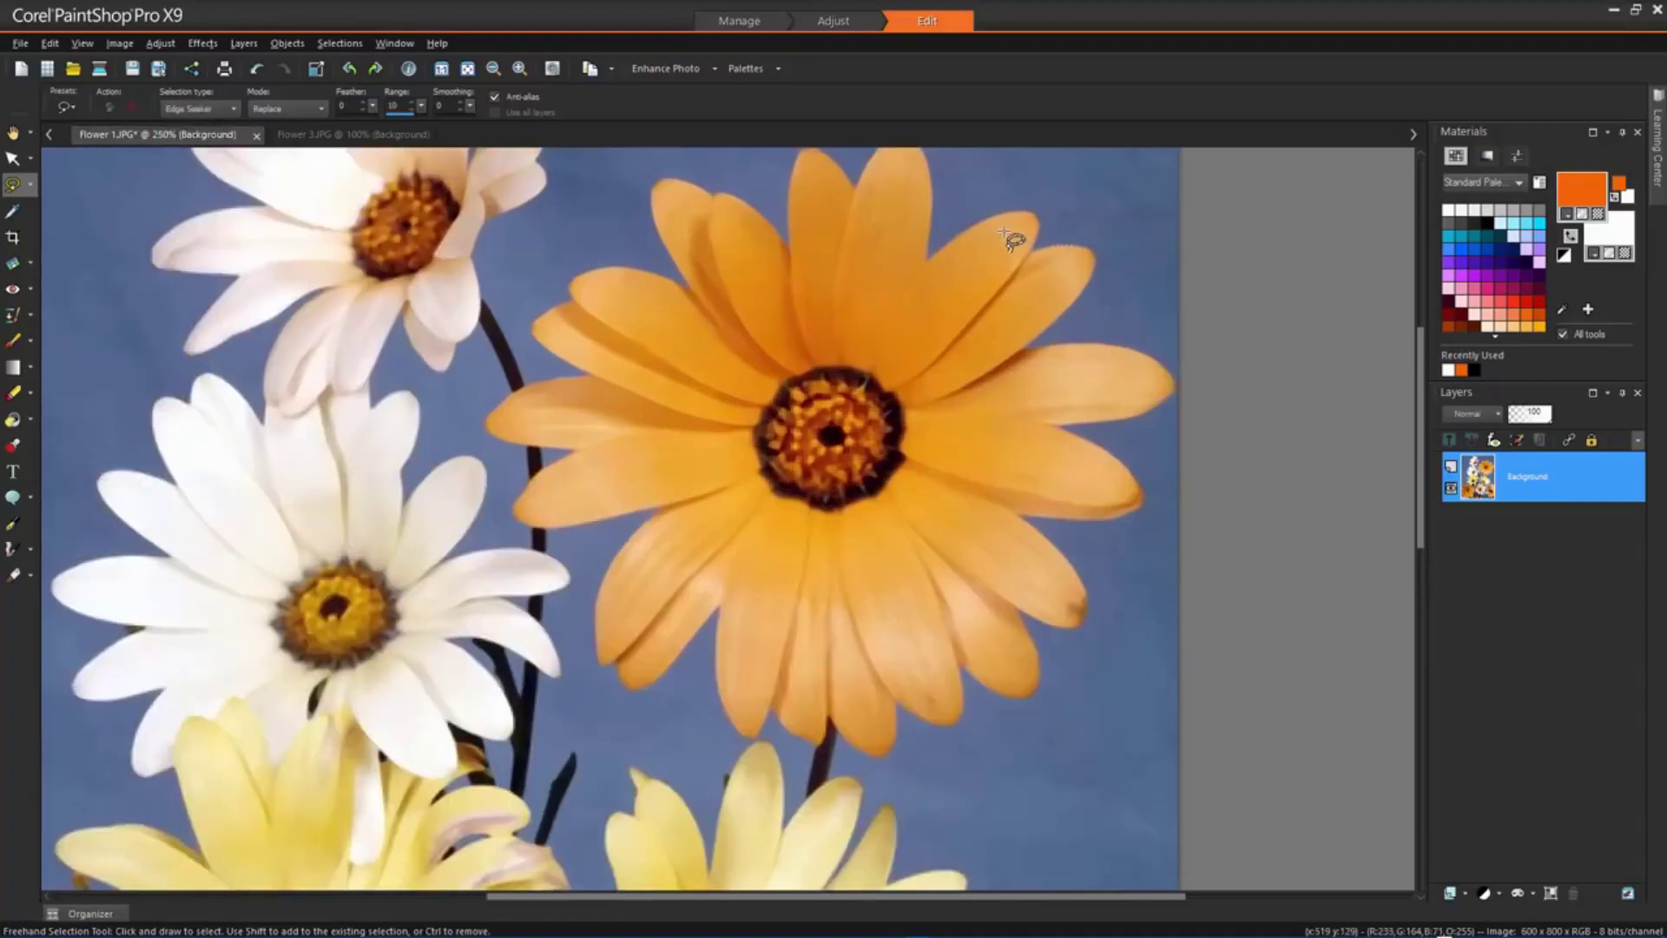
{"action": "left_click", "coordinate": [910, 261]}
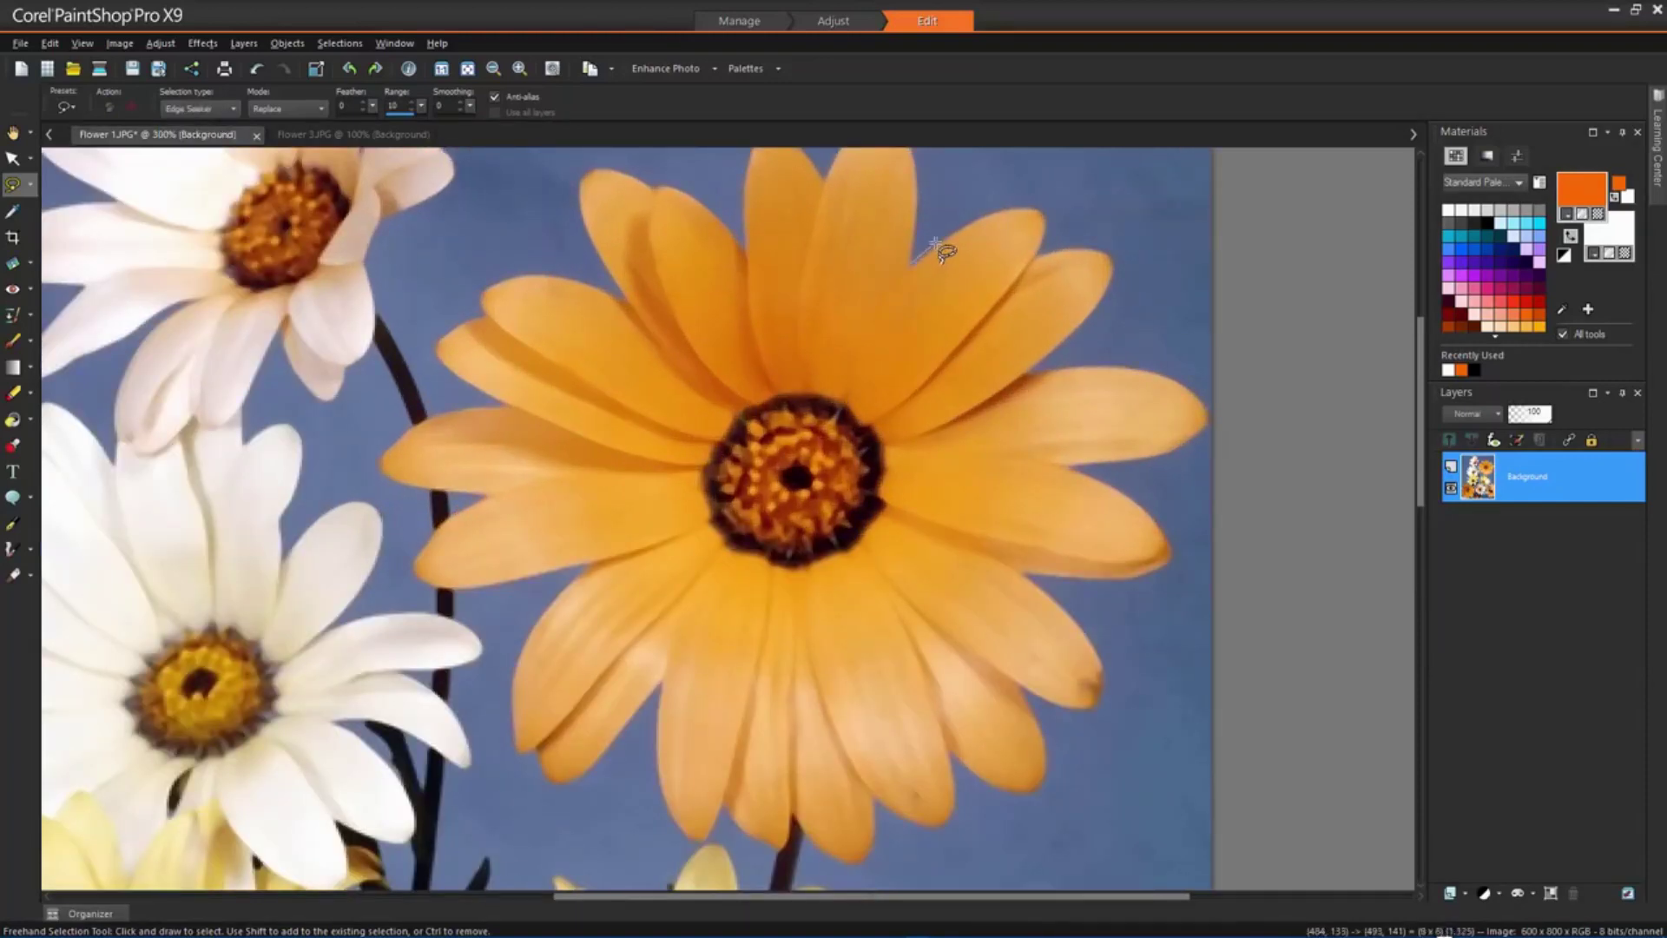
{"action": "left_click", "coordinate": [1044, 211]}
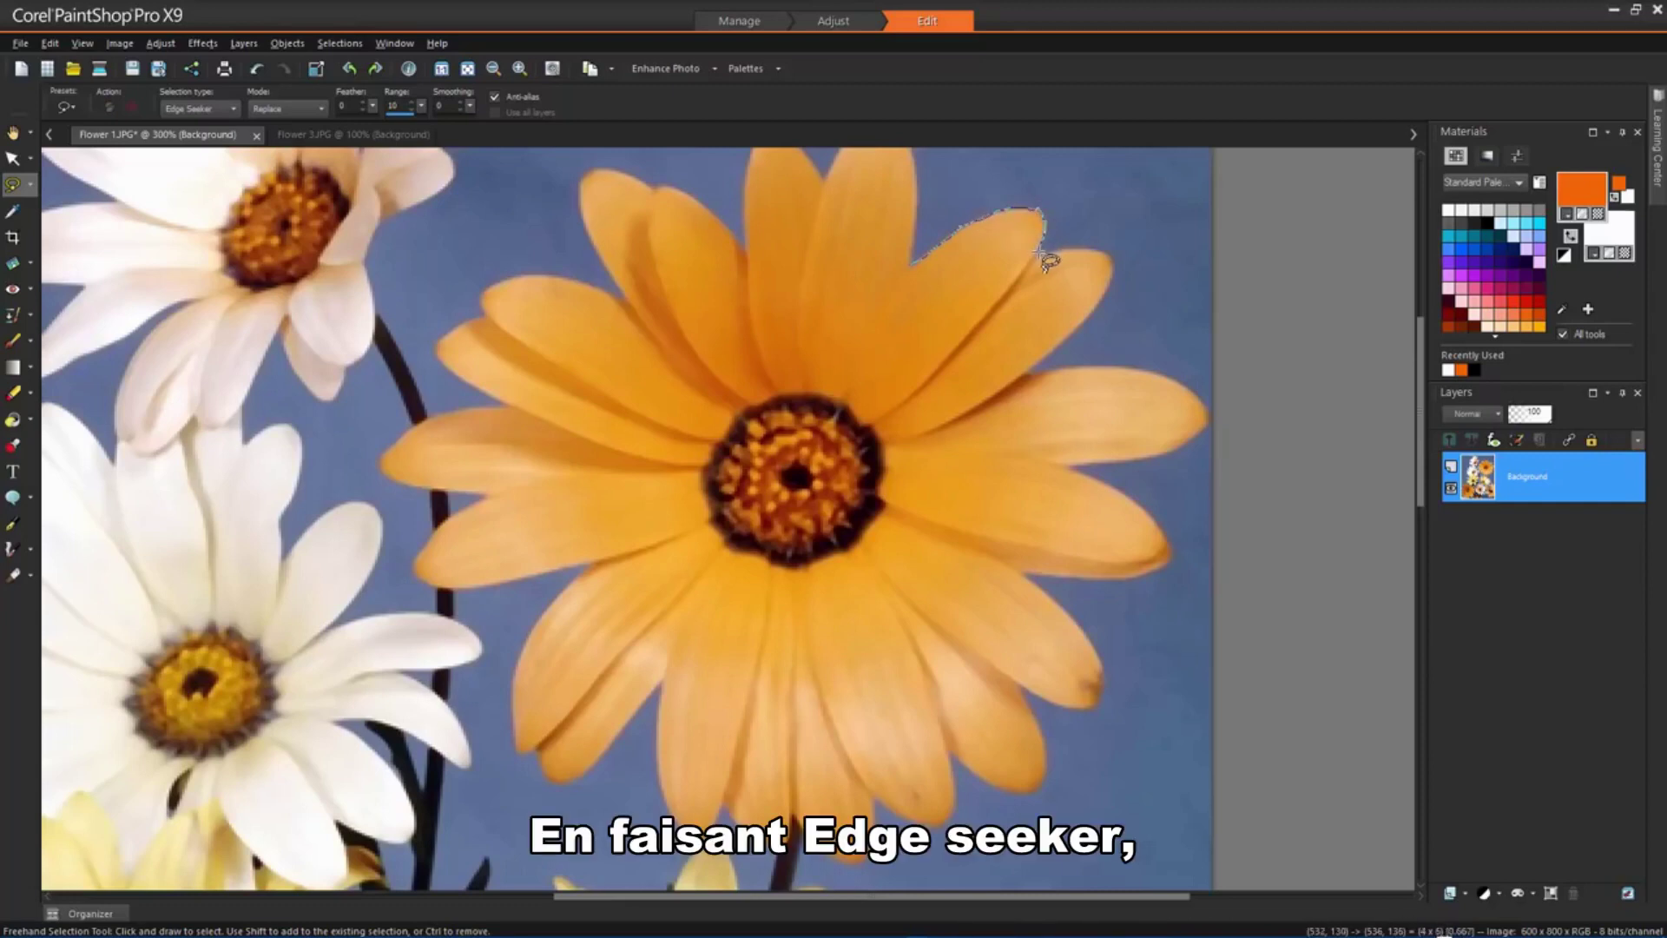
{"action": "left_click", "coordinate": [1074, 253]}
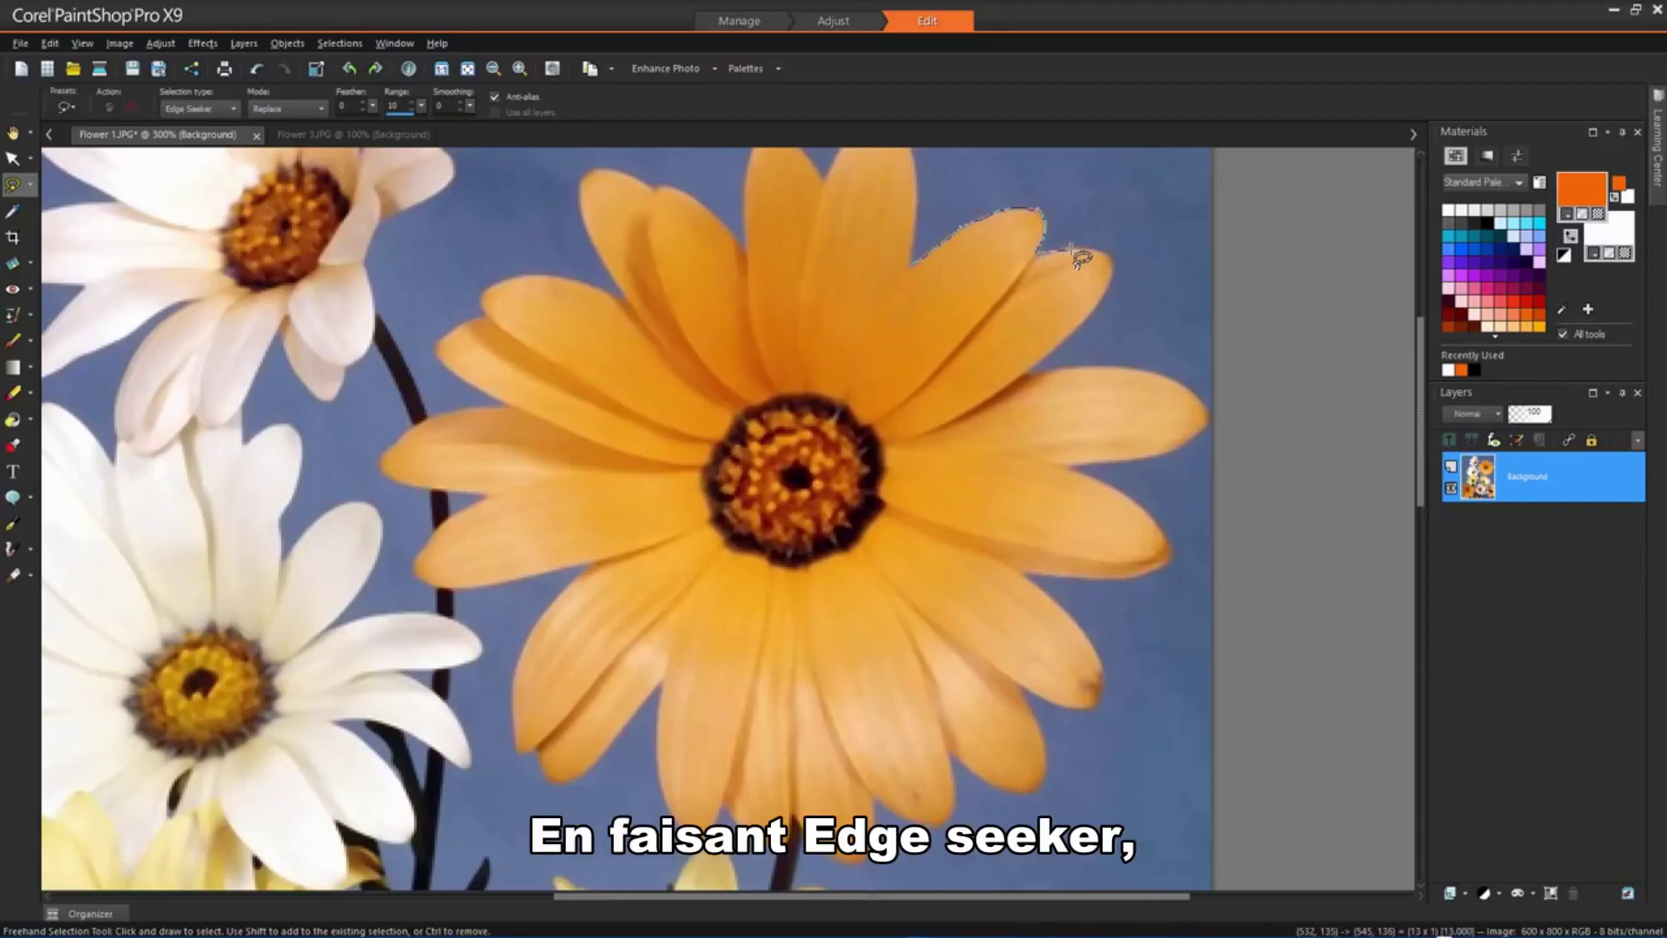
{"action": "left_click", "coordinate": [1098, 310]}
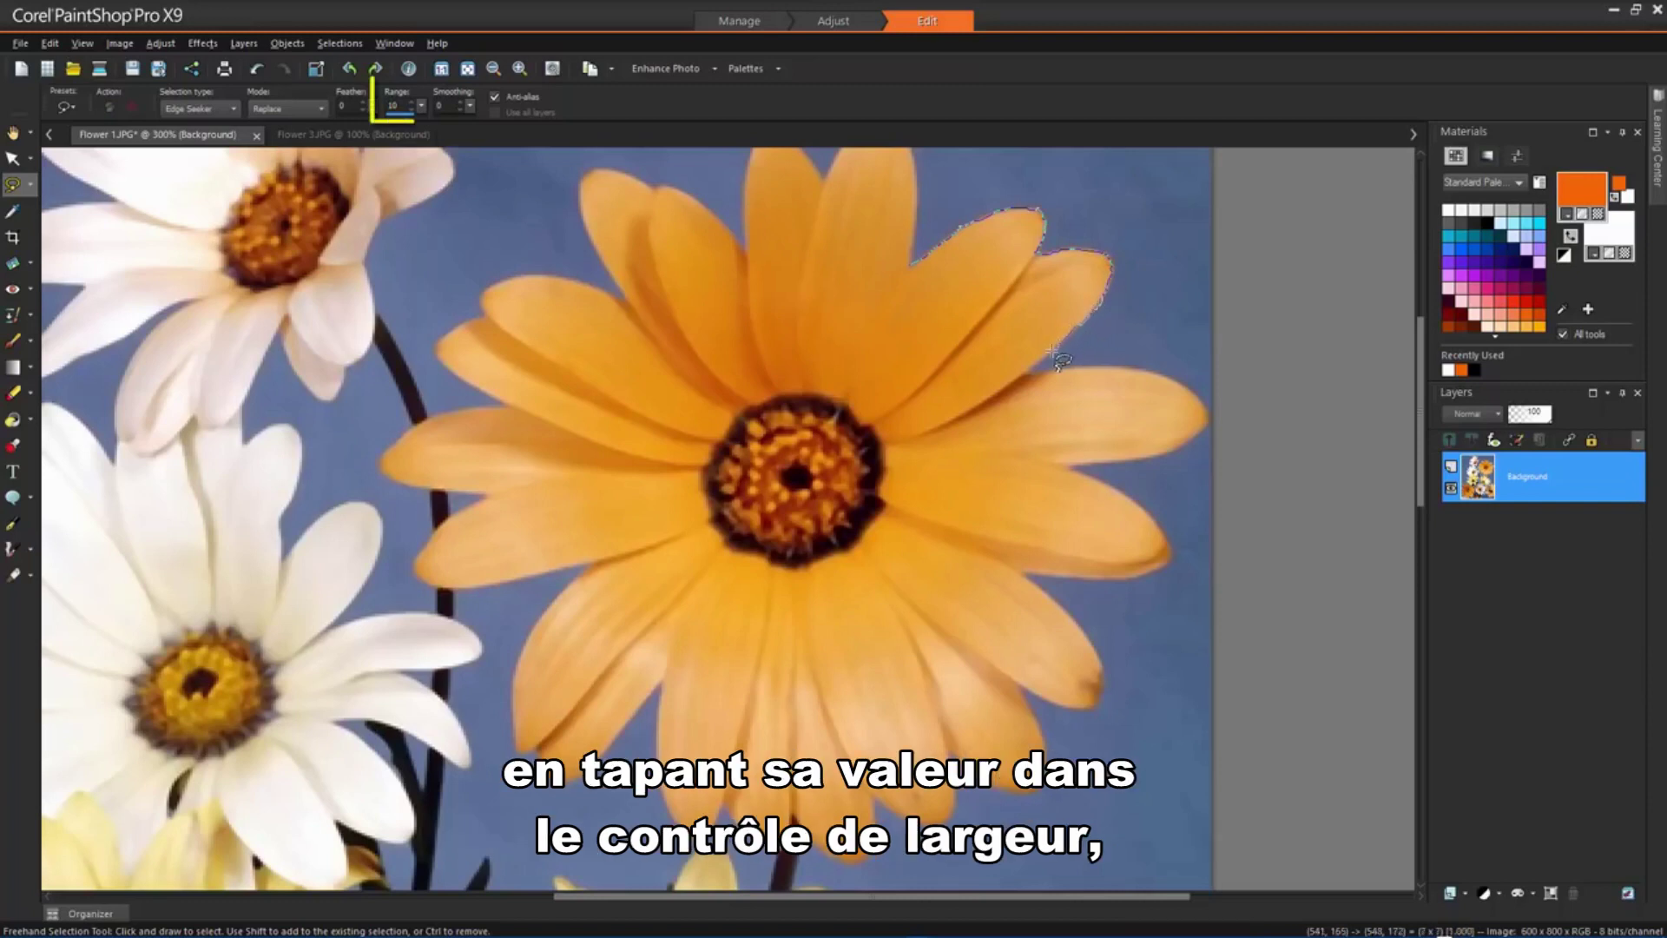
{"action": "left_click", "coordinate": [1039, 381]}
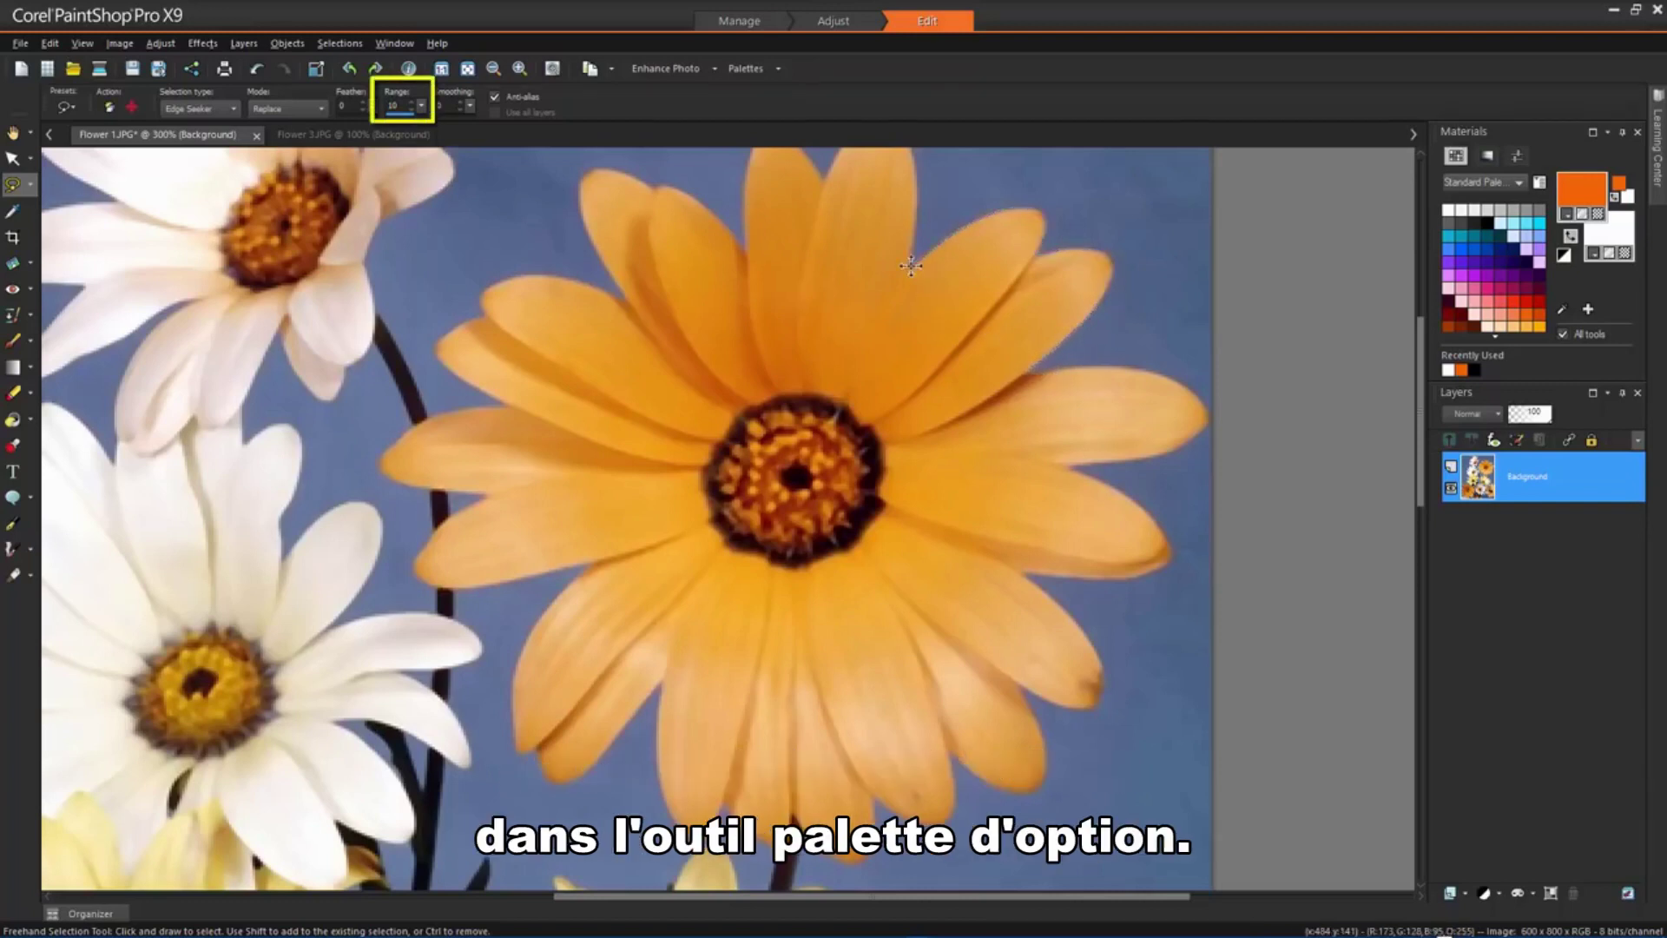
{"action": "double_click", "coordinate": [911, 265]}
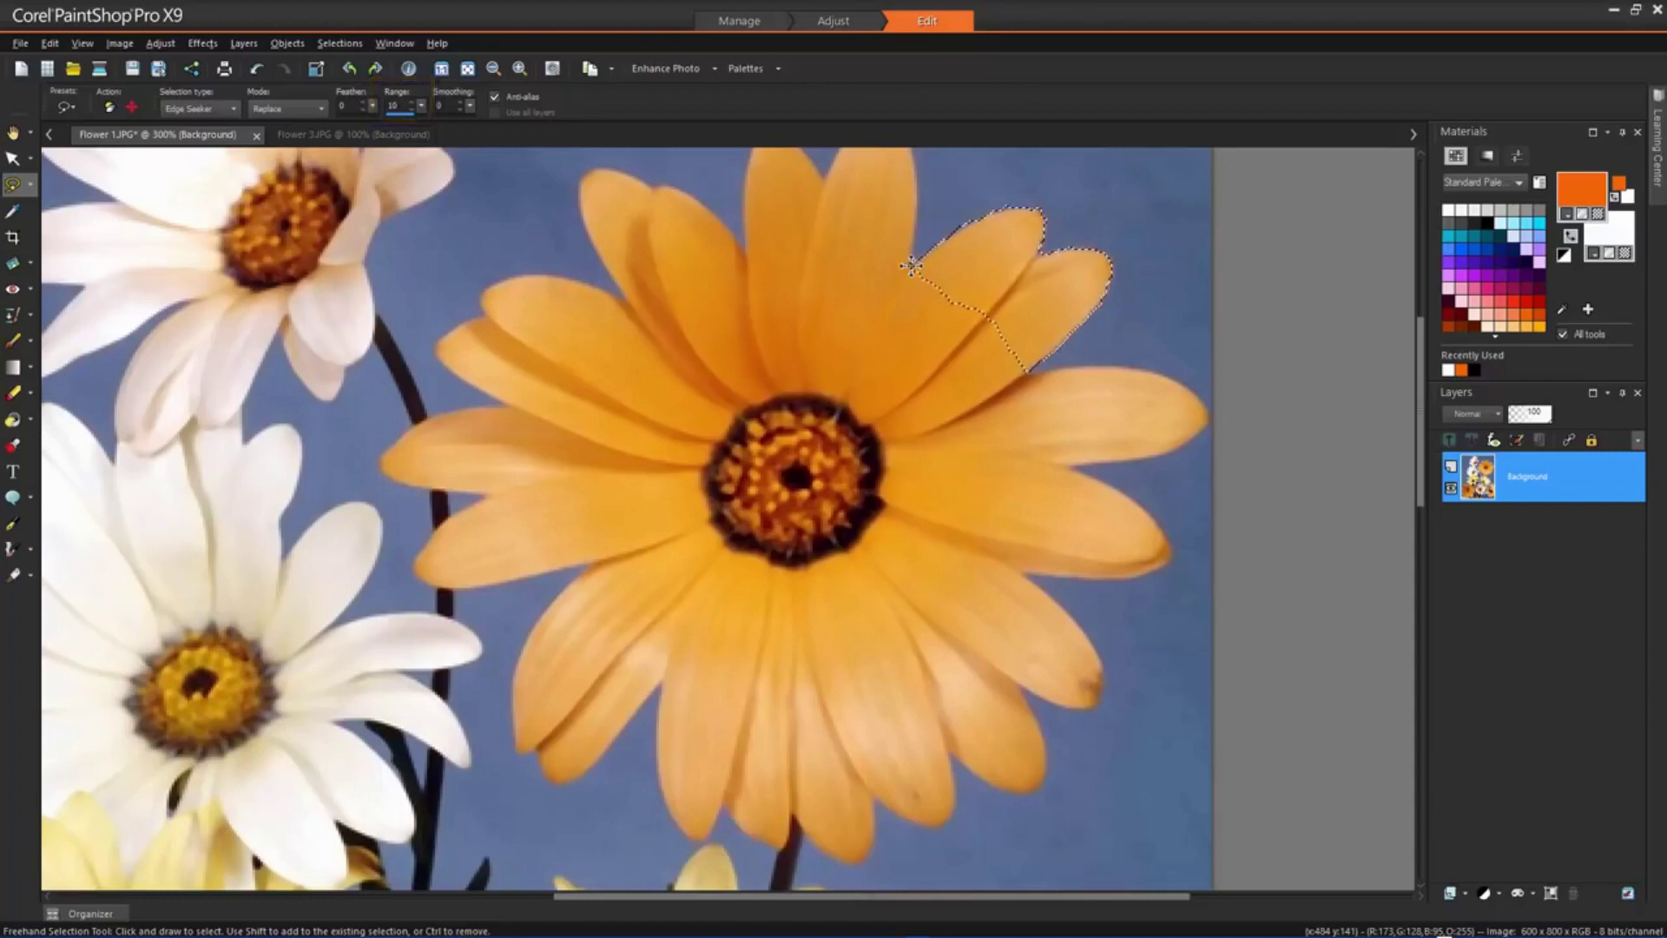
{"action": "left_click", "coordinate": [340, 43]}
Clear the edge-seeker selection and change the selection type to Point to point
{"action": "left_click", "coordinate": [374, 89]}
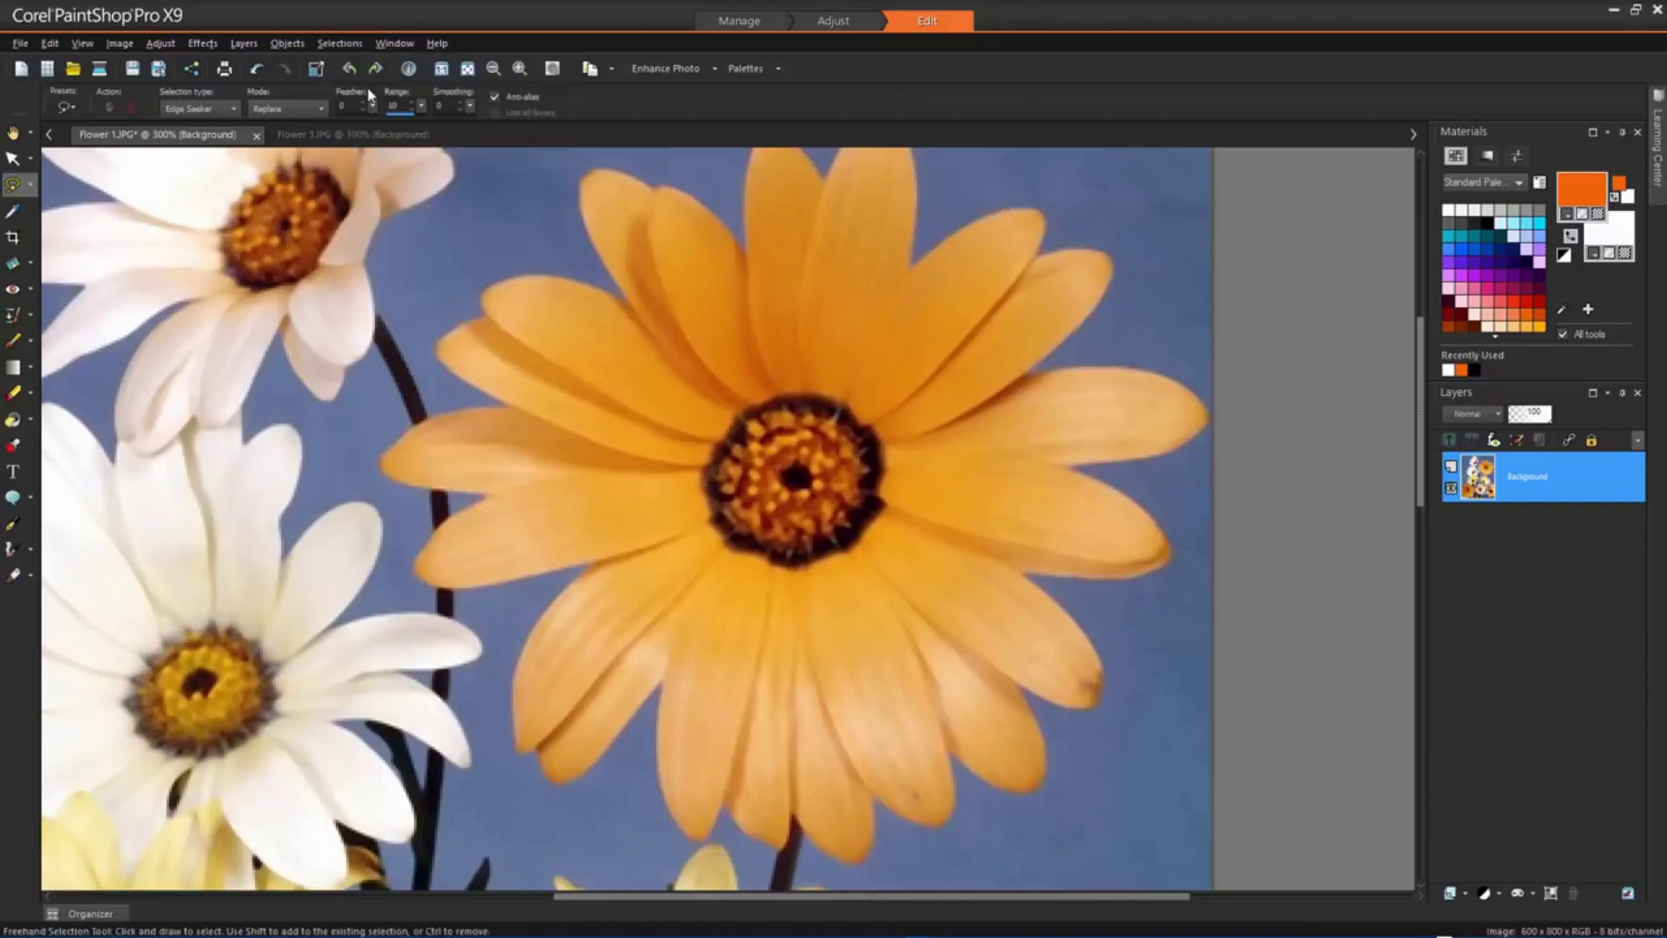
{"action": "left_click", "coordinate": [233, 110]}
{"action": "left_click", "coordinate": [218, 152]}
Outline the upper-right petal point by point, then clear the selection
{"action": "left_click", "coordinate": [914, 263]}
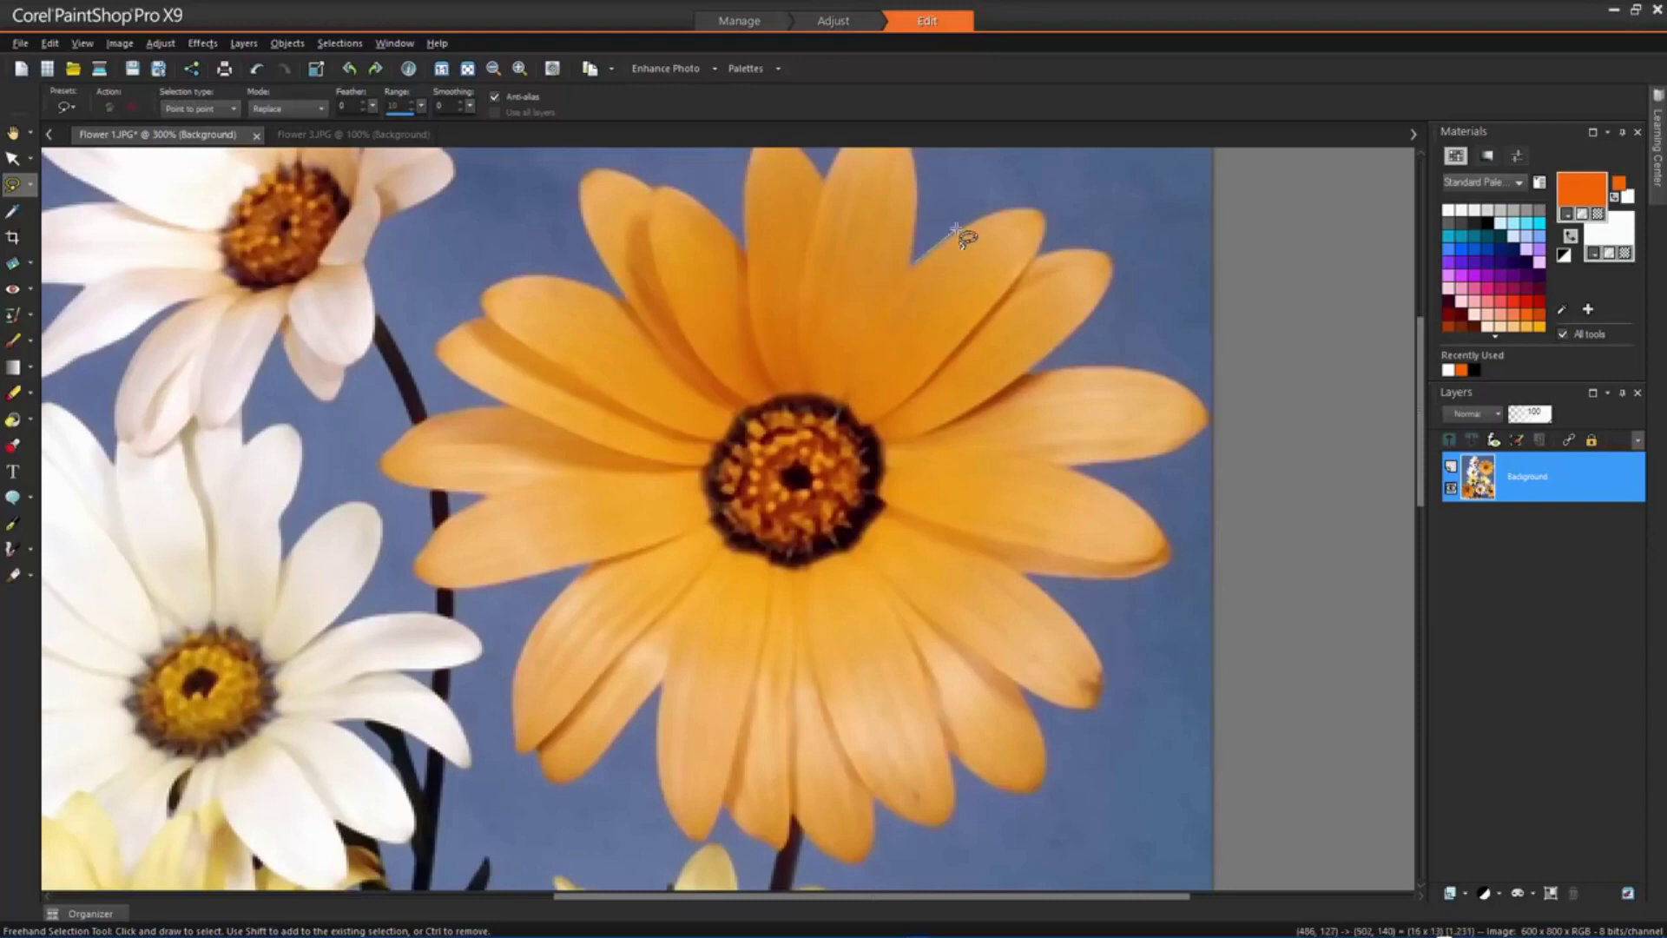
{"action": "left_click", "coordinate": [996, 211]}
{"action": "left_click", "coordinate": [1036, 211]}
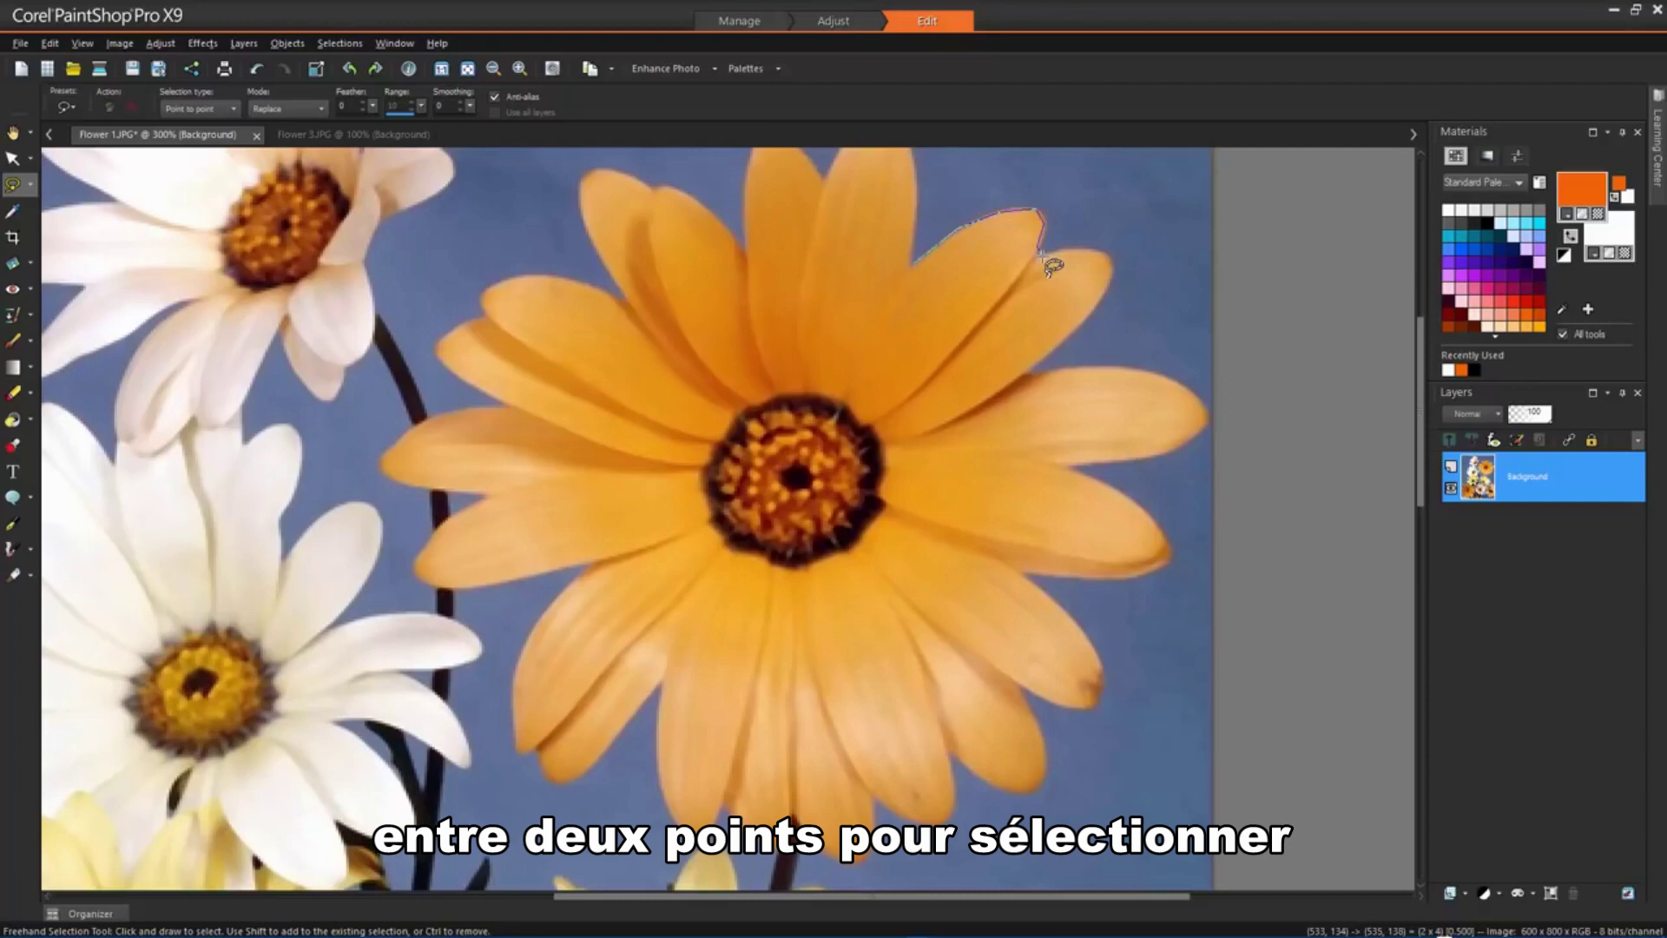
{"action": "left_click", "coordinate": [1081, 257]}
{"action": "left_click", "coordinate": [1114, 263]}
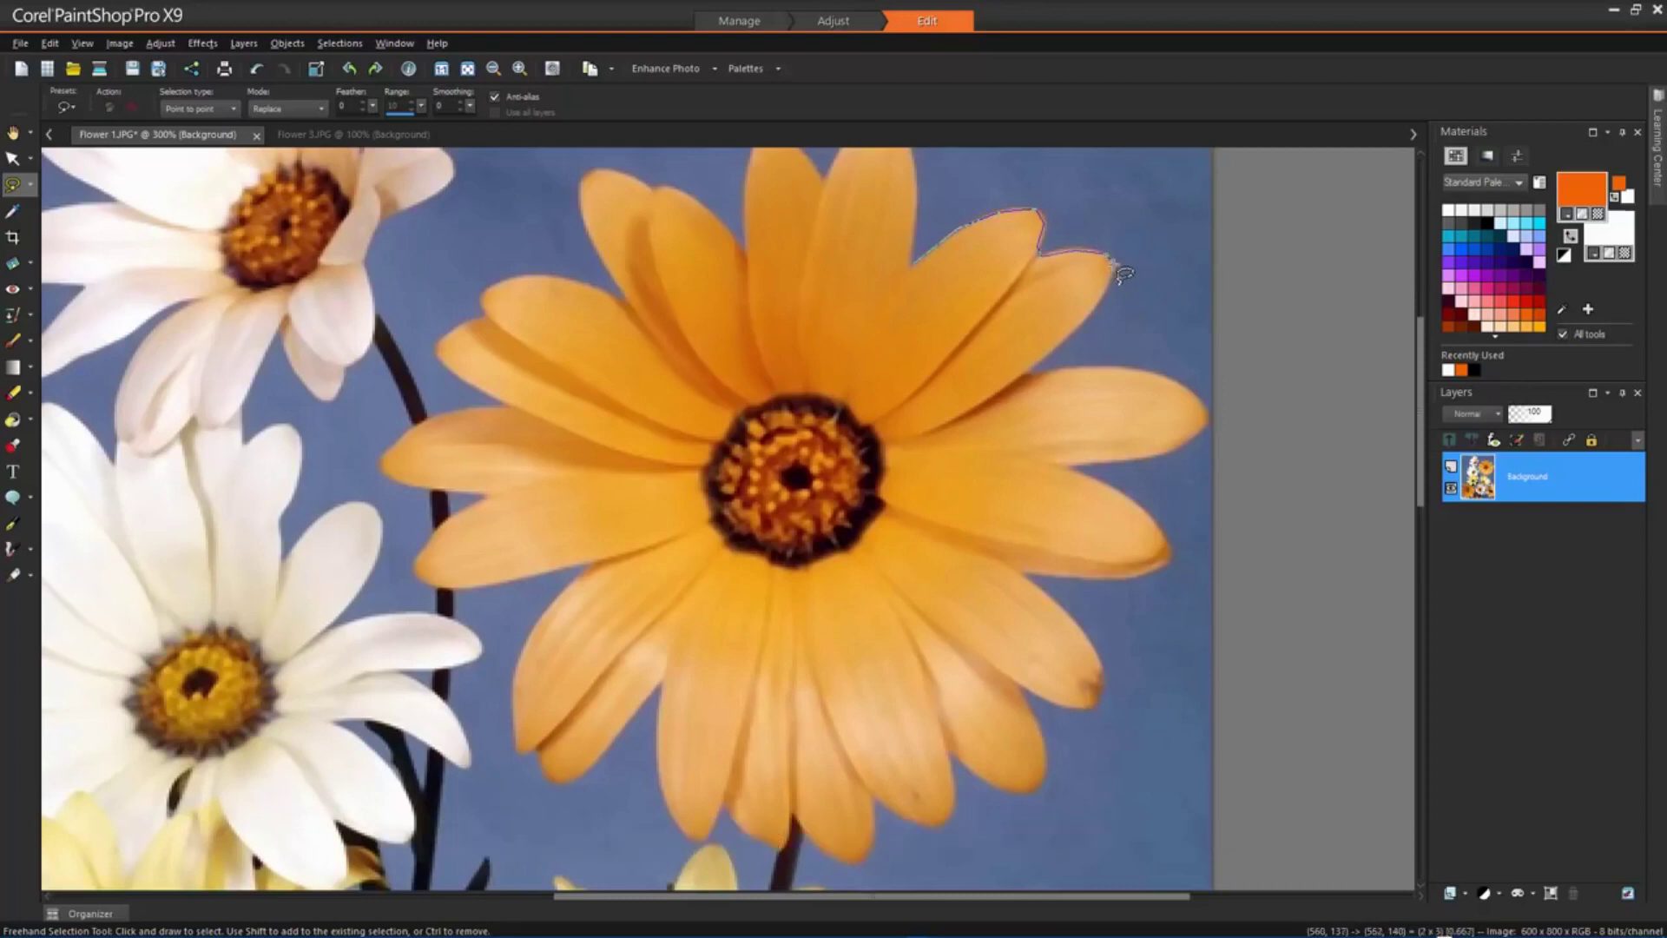
{"action": "left_click", "coordinate": [1101, 300]}
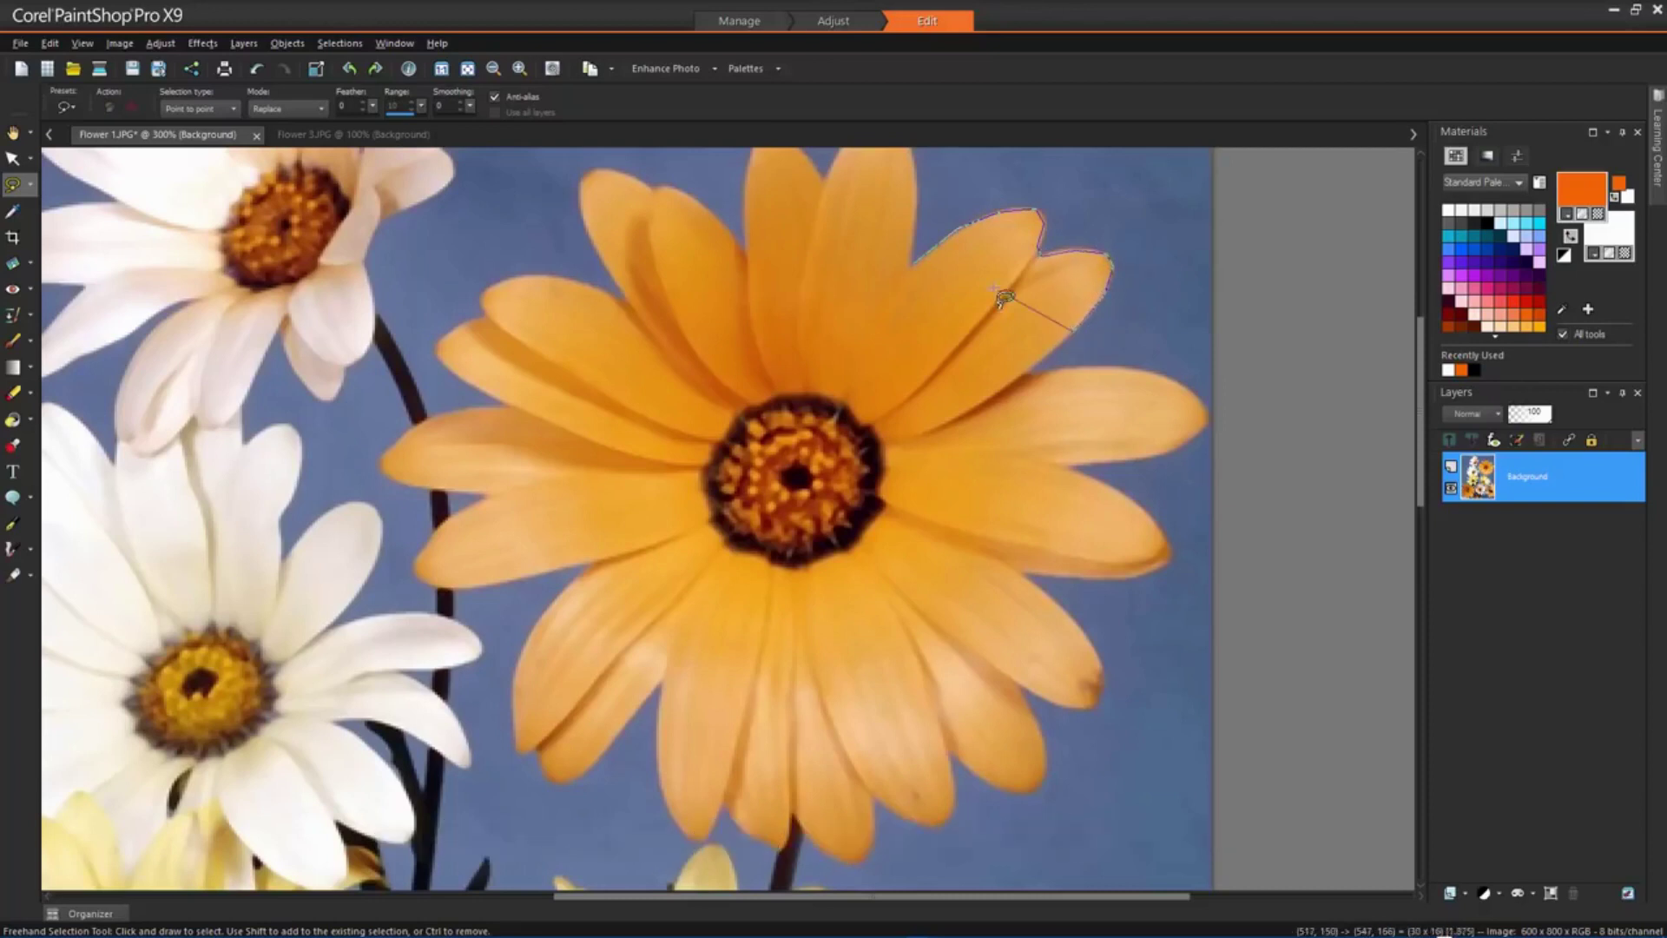
{"action": "double_click", "coordinate": [924, 272]}
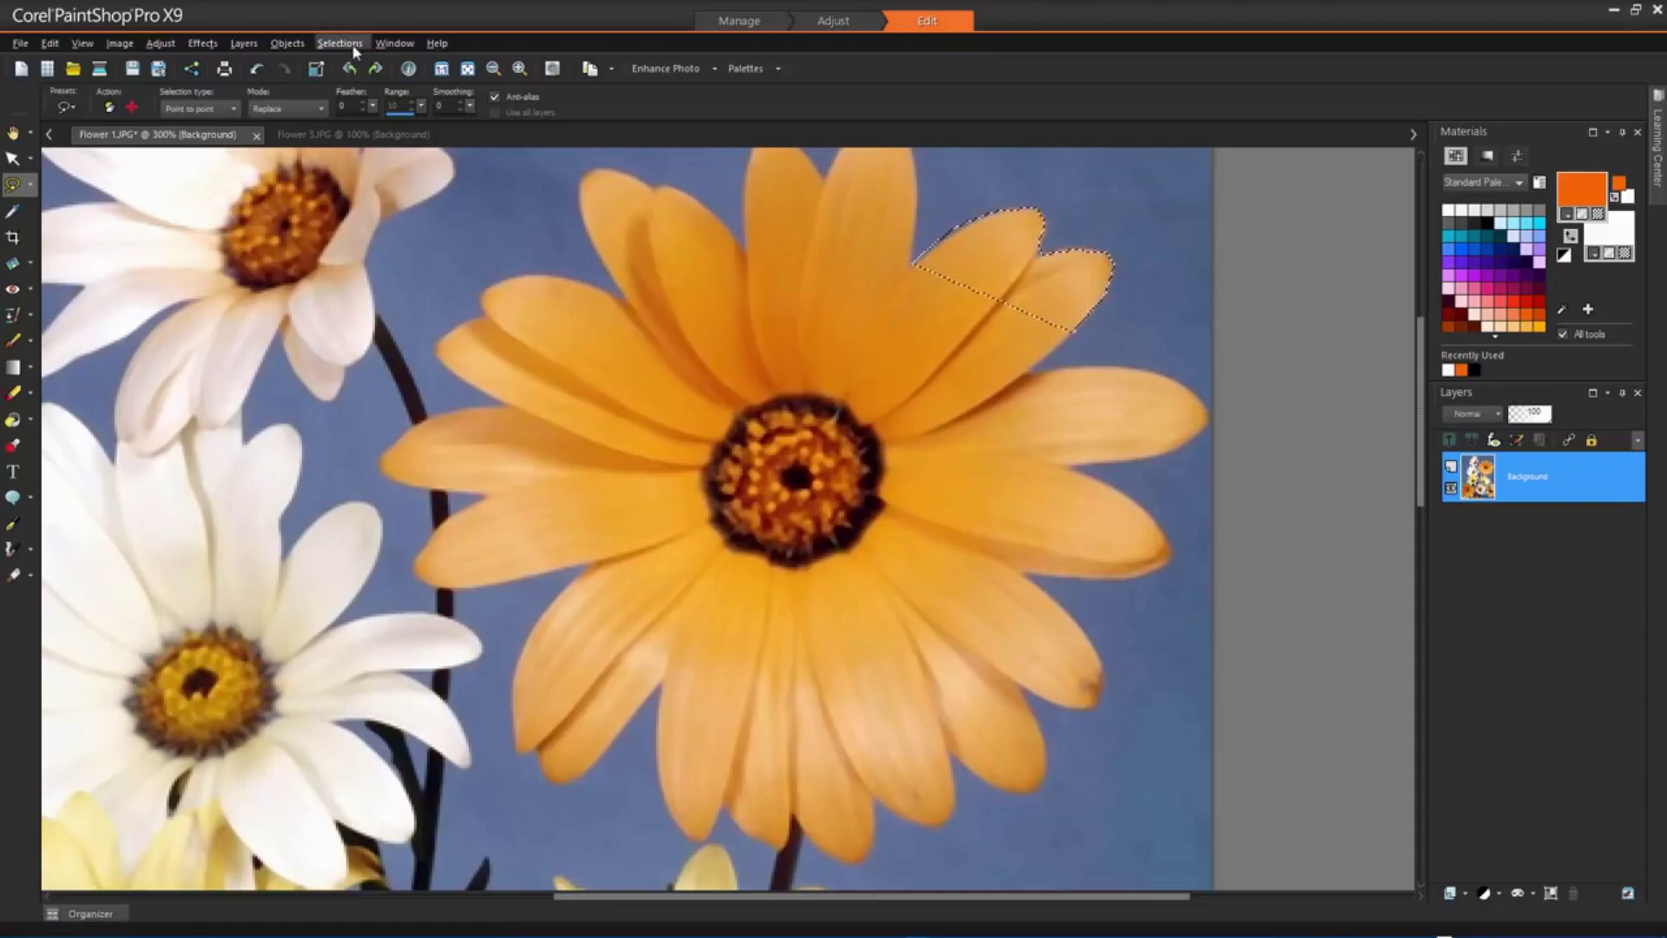
{"action": "left_click", "coordinate": [339, 43]}
{"action": "left_click", "coordinate": [368, 88]}
Switch to Smart Edge and trace the upper-right petal into a closed selection
{"action": "left_click", "coordinate": [233, 108]}
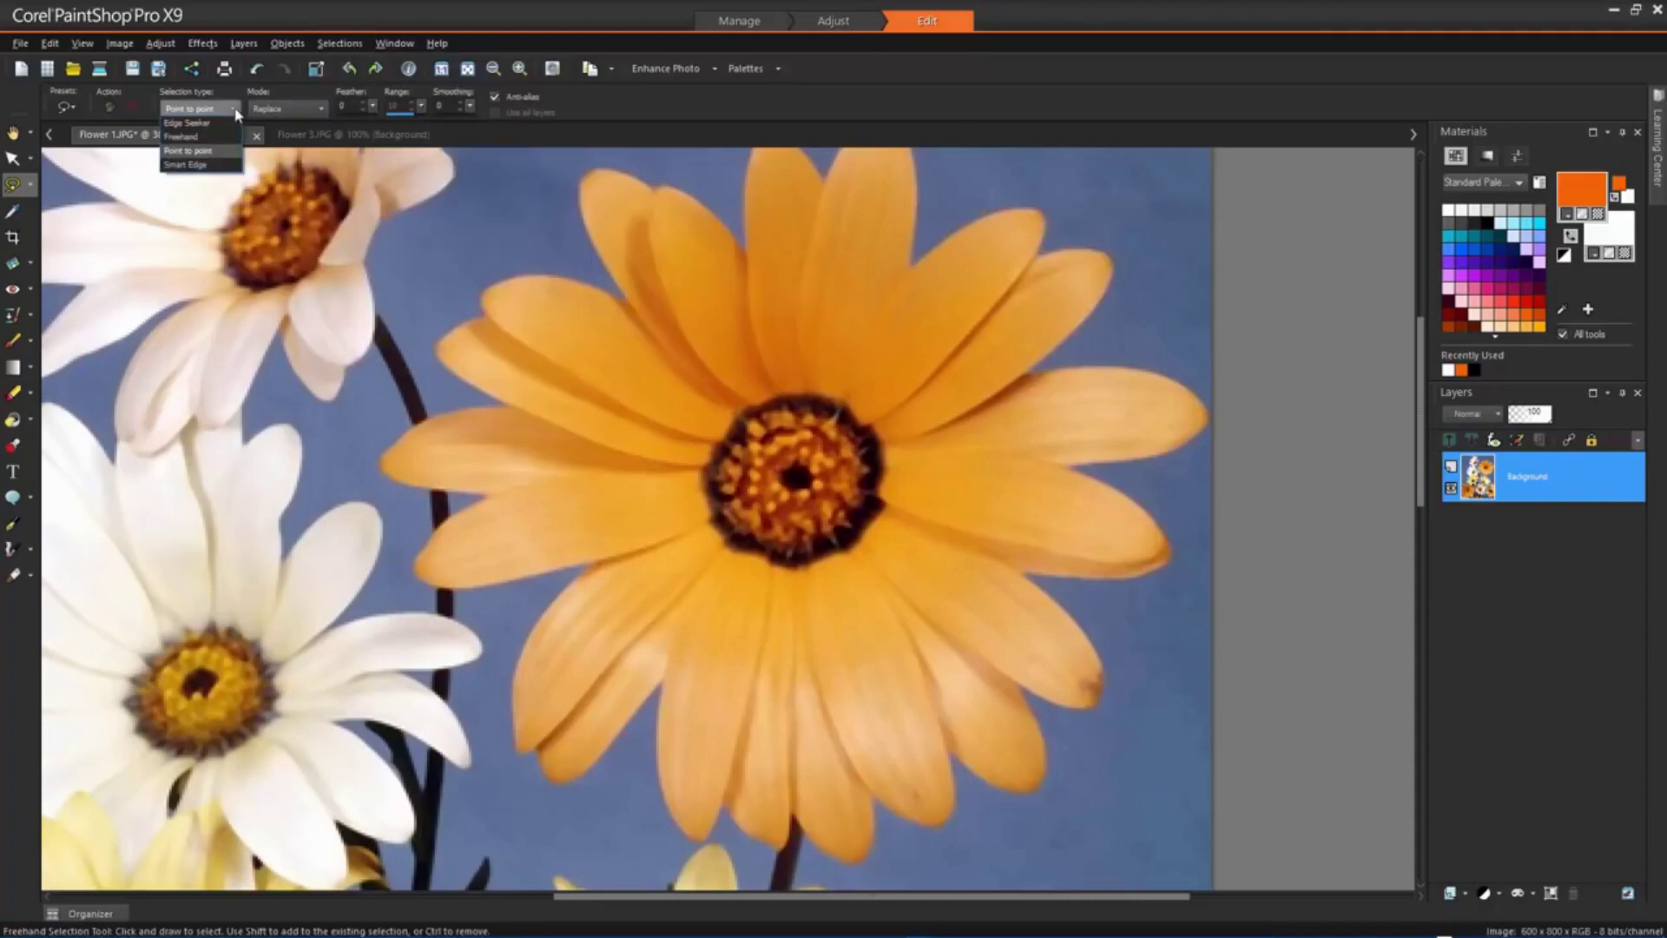
{"action": "left_click", "coordinate": [225, 165]}
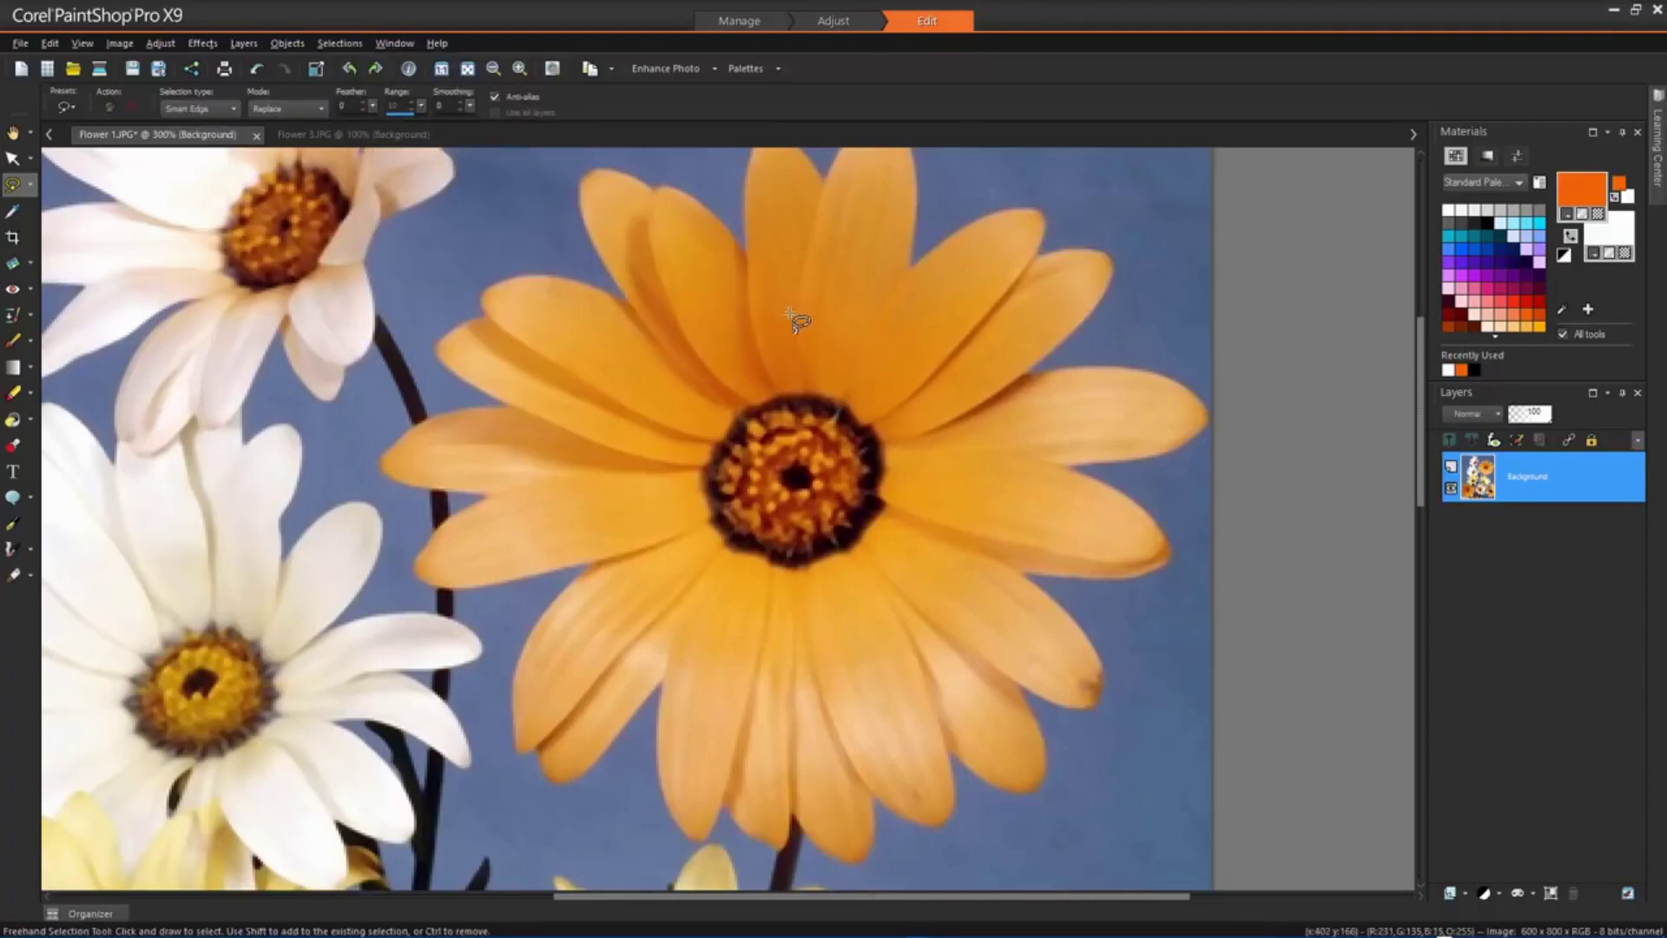
{"action": "left_click", "coordinate": [914, 264]}
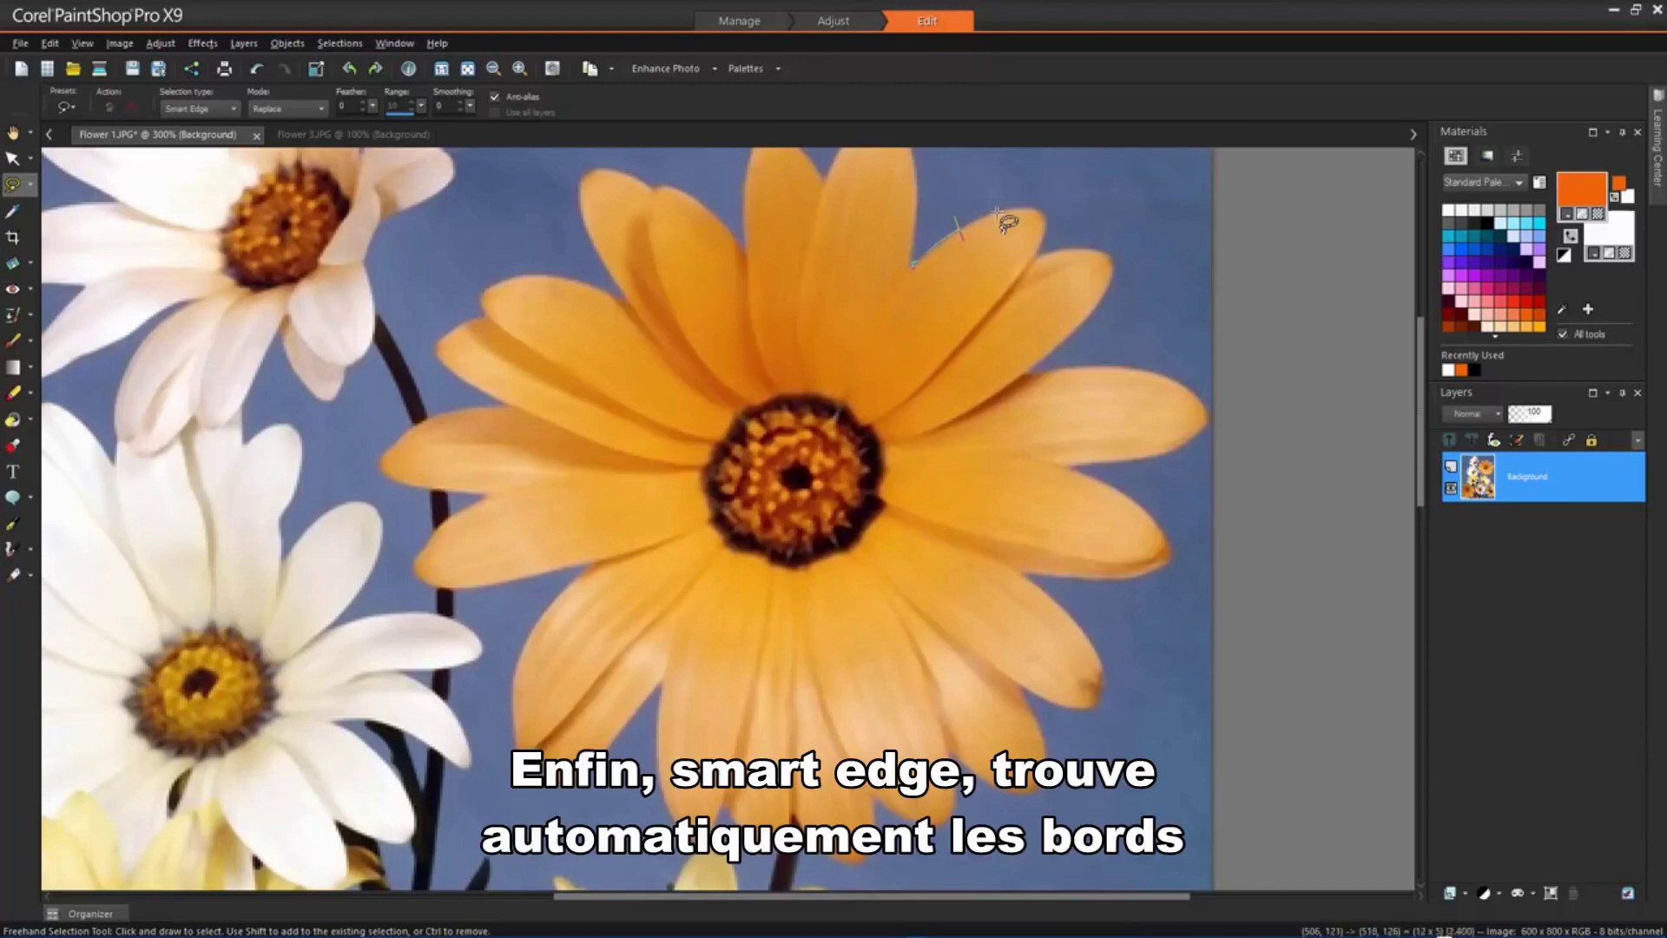
{"action": "left_click", "coordinate": [1023, 219]}
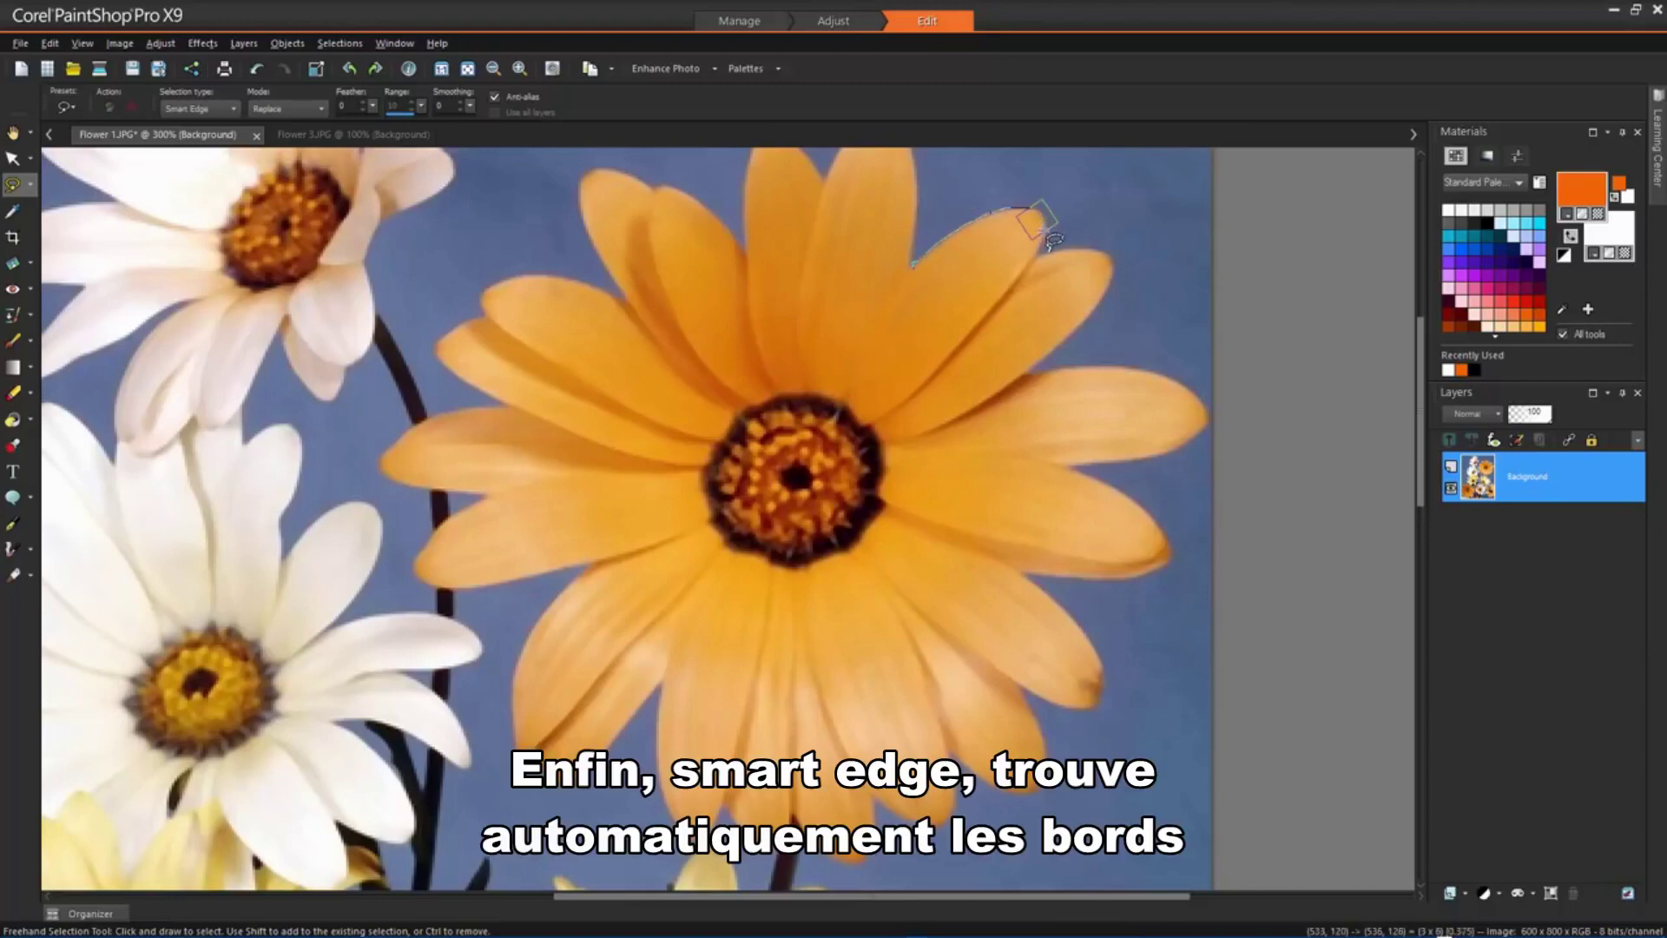
{"action": "left_click", "coordinate": [1044, 259]}
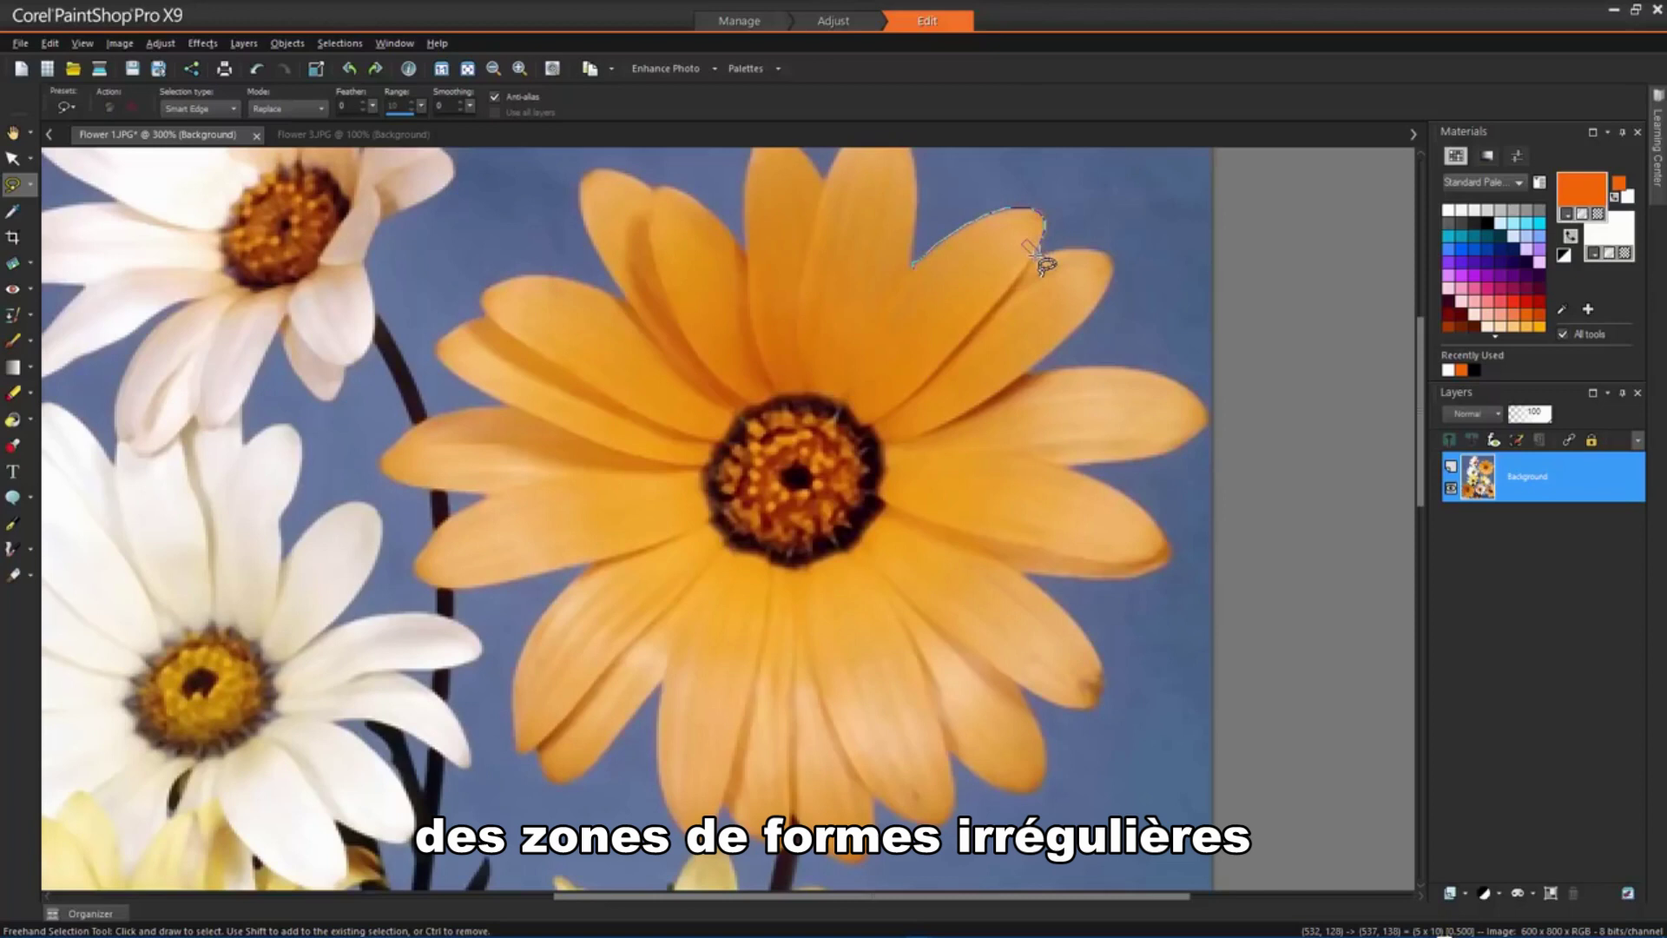
{"action": "left_click", "coordinate": [1118, 266]}
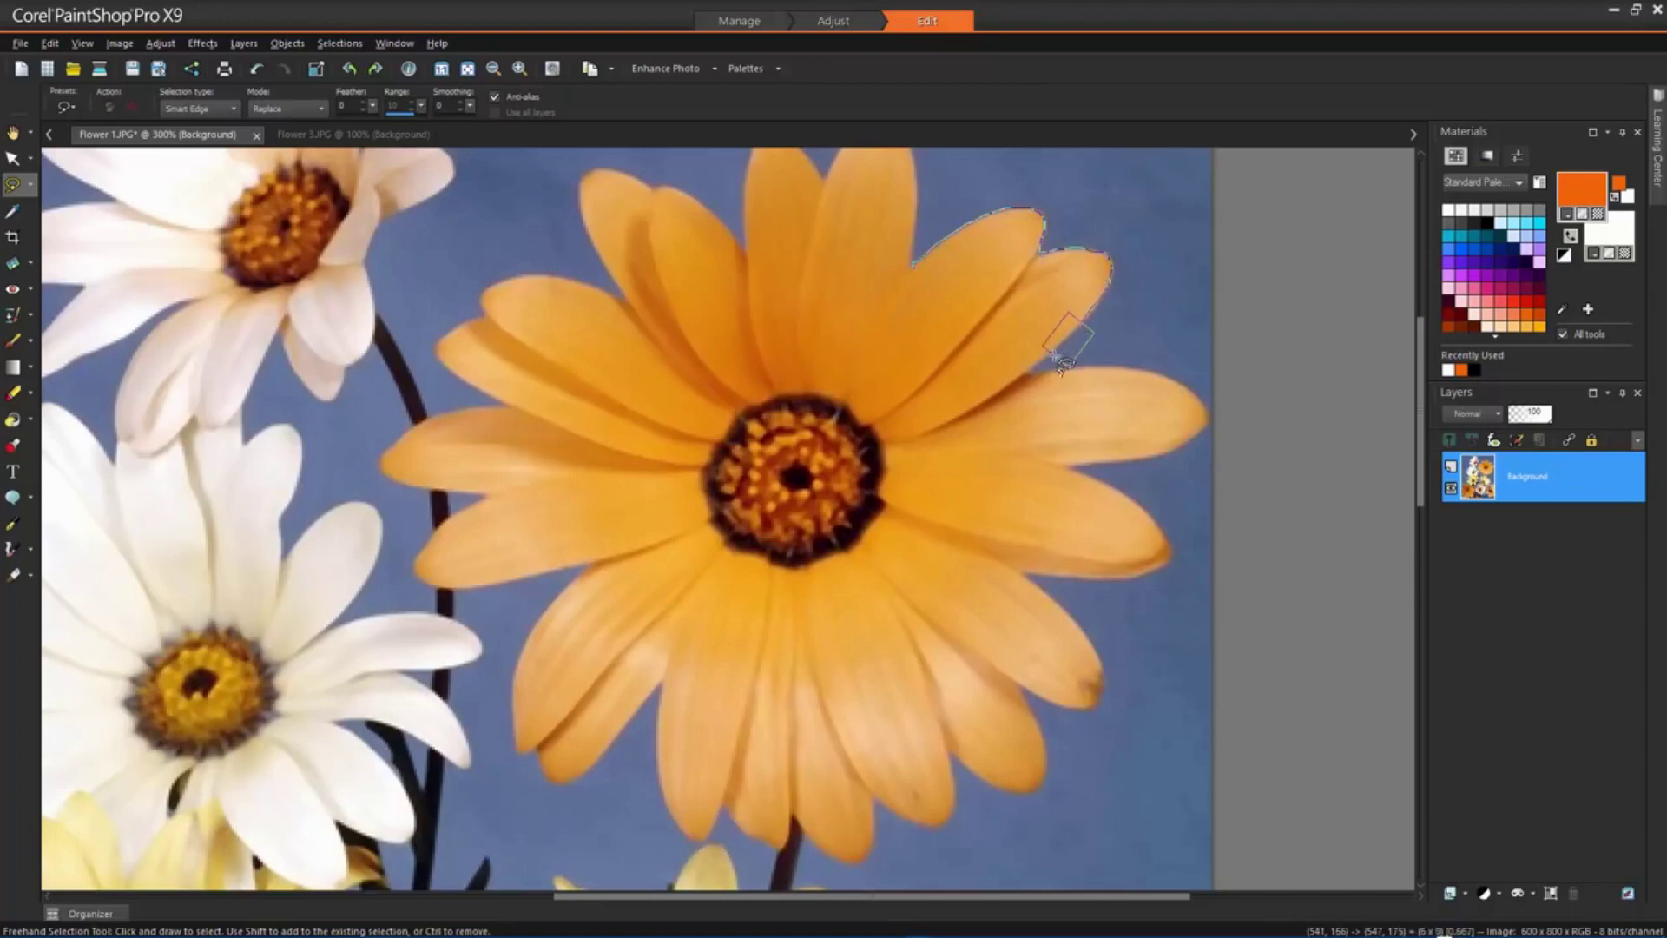
{"action": "left_click", "coordinate": [1070, 324]}
{"action": "left_click", "coordinate": [1038, 382]}
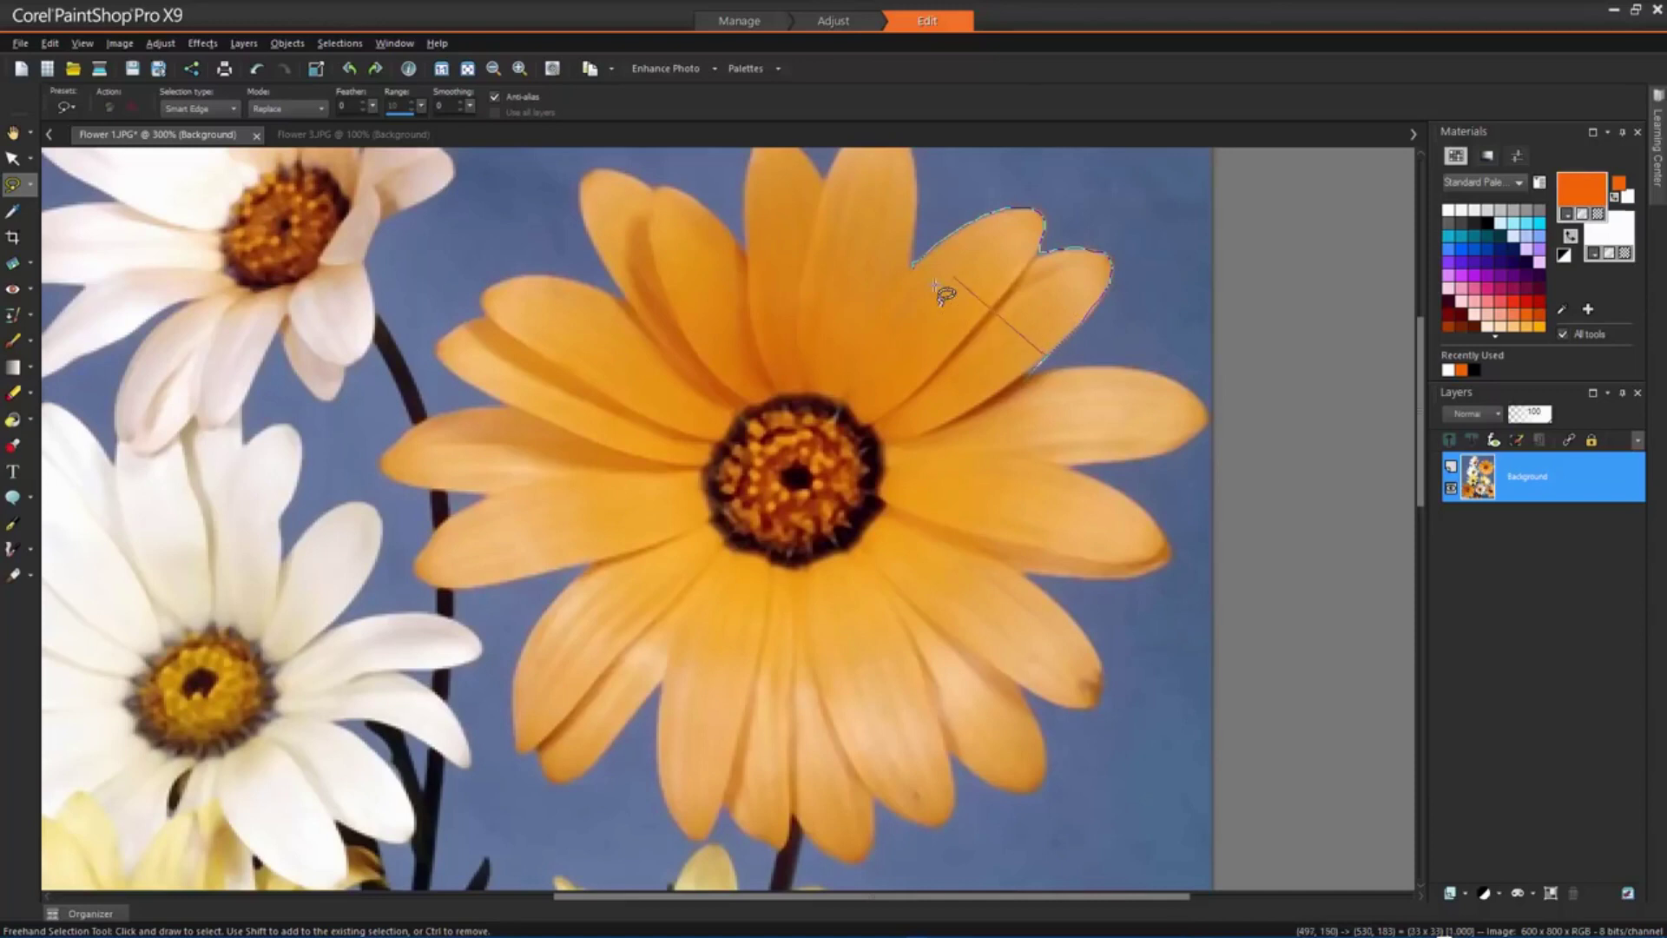
{"action": "double_click", "coordinate": [921, 274]}
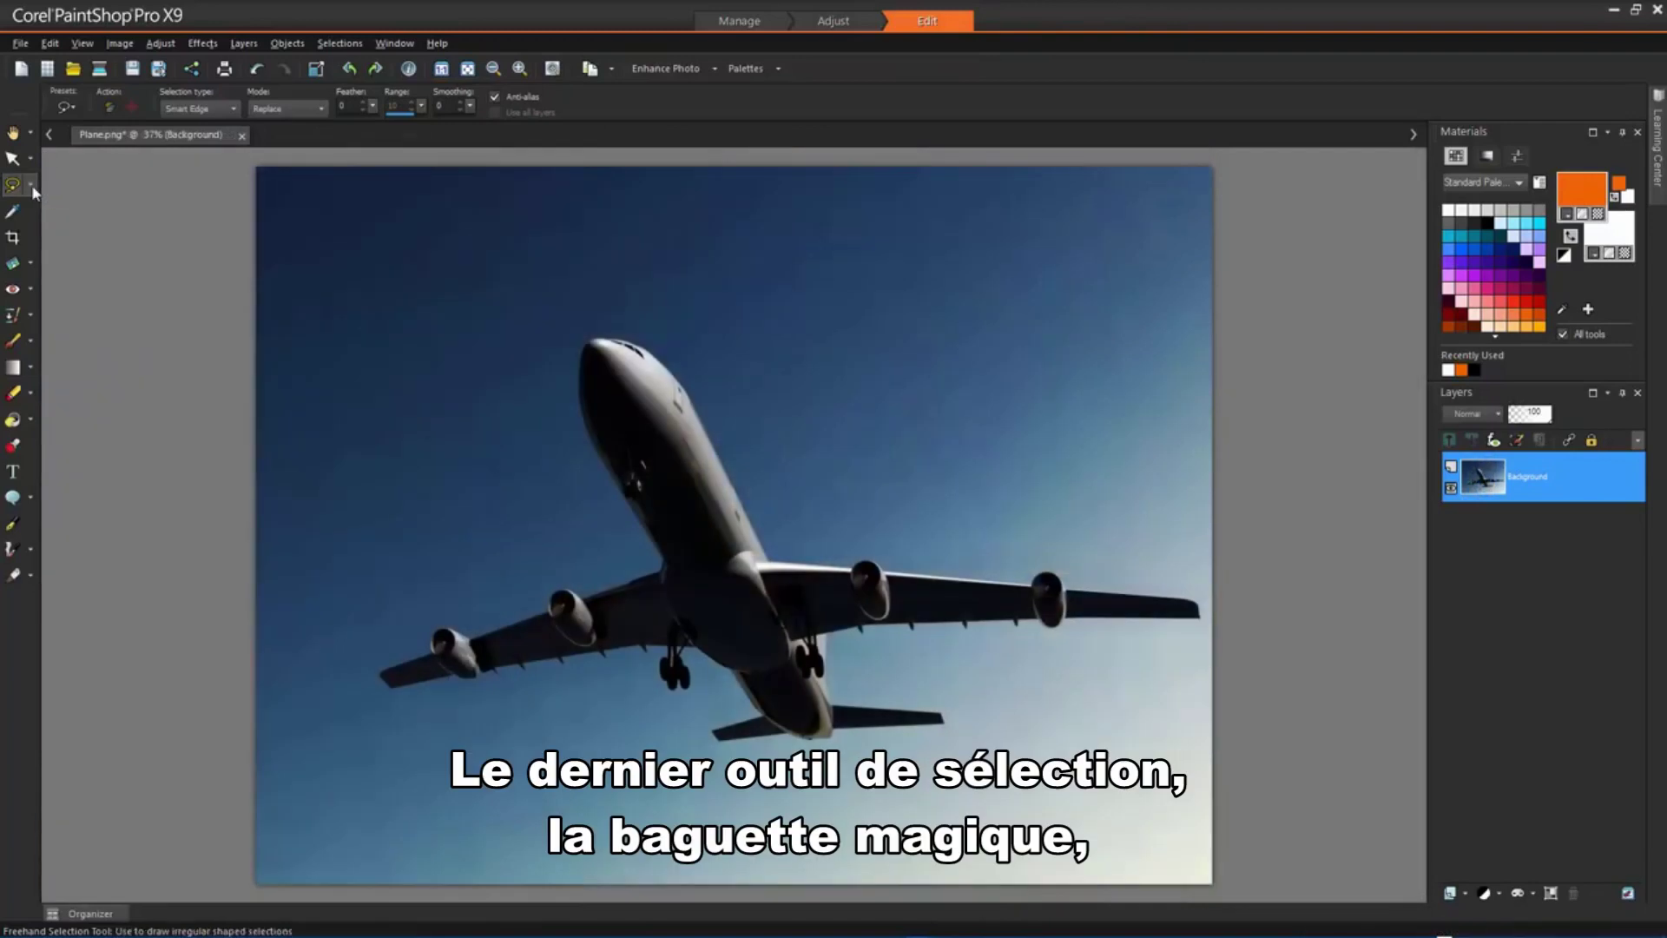
With the Magic Wand matching by Color, select all the sky around the plane
{"action": "left_click", "coordinate": [31, 185]}
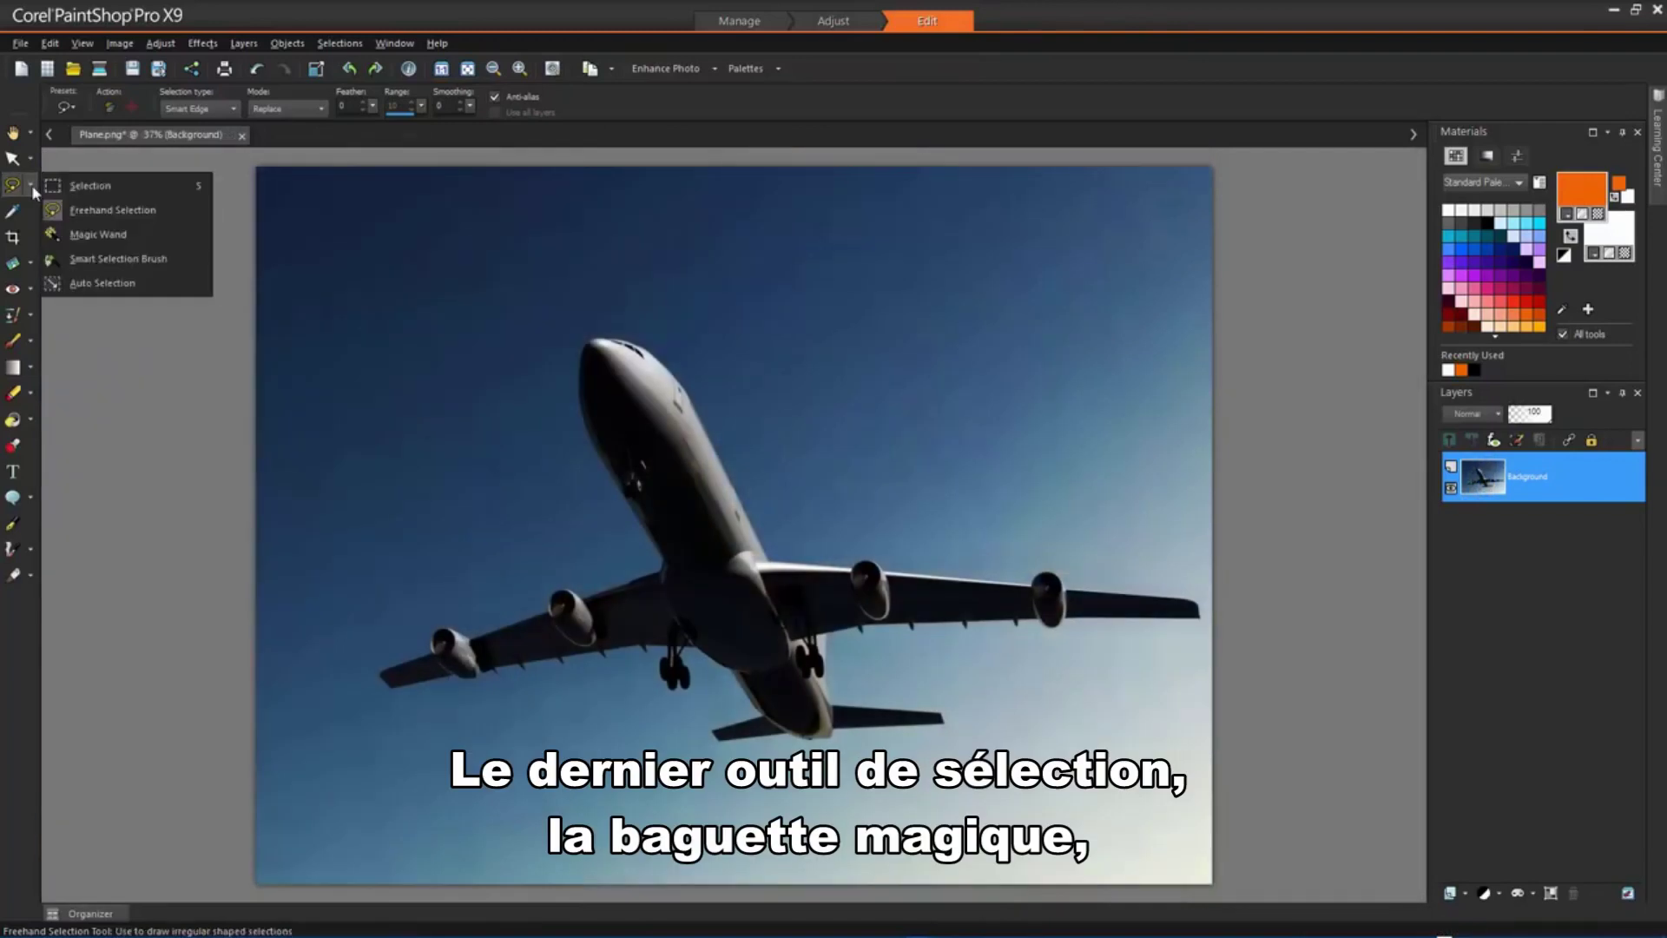
{"action": "left_click", "coordinate": [177, 241]}
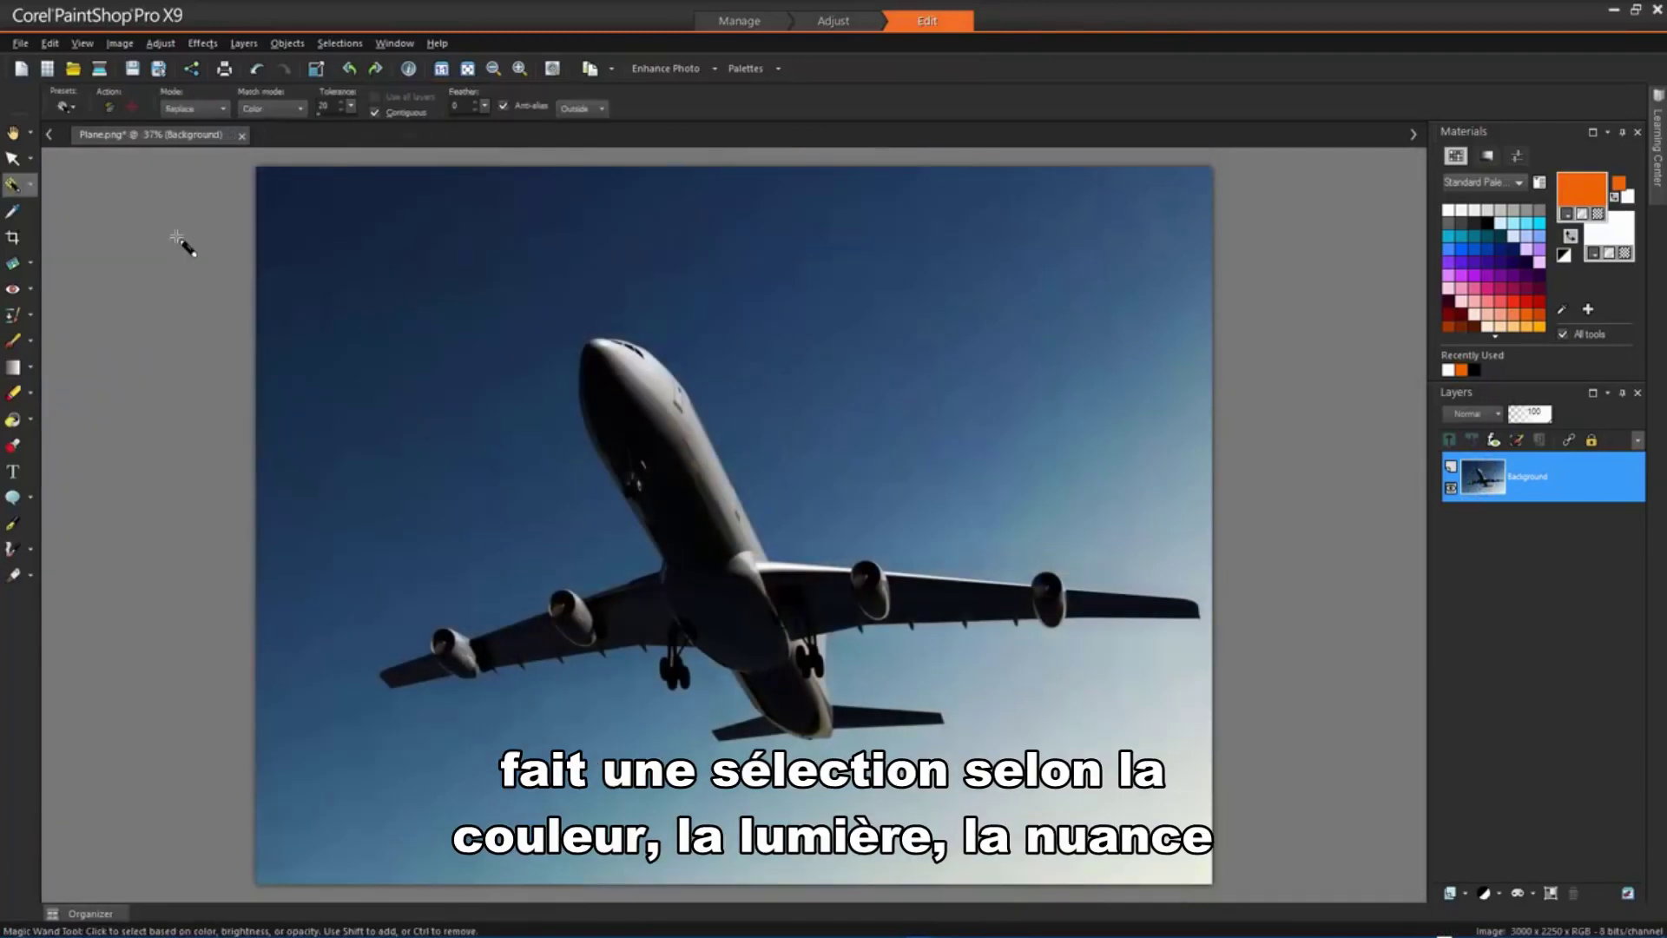
{"action": "left_click", "coordinate": [301, 108]}
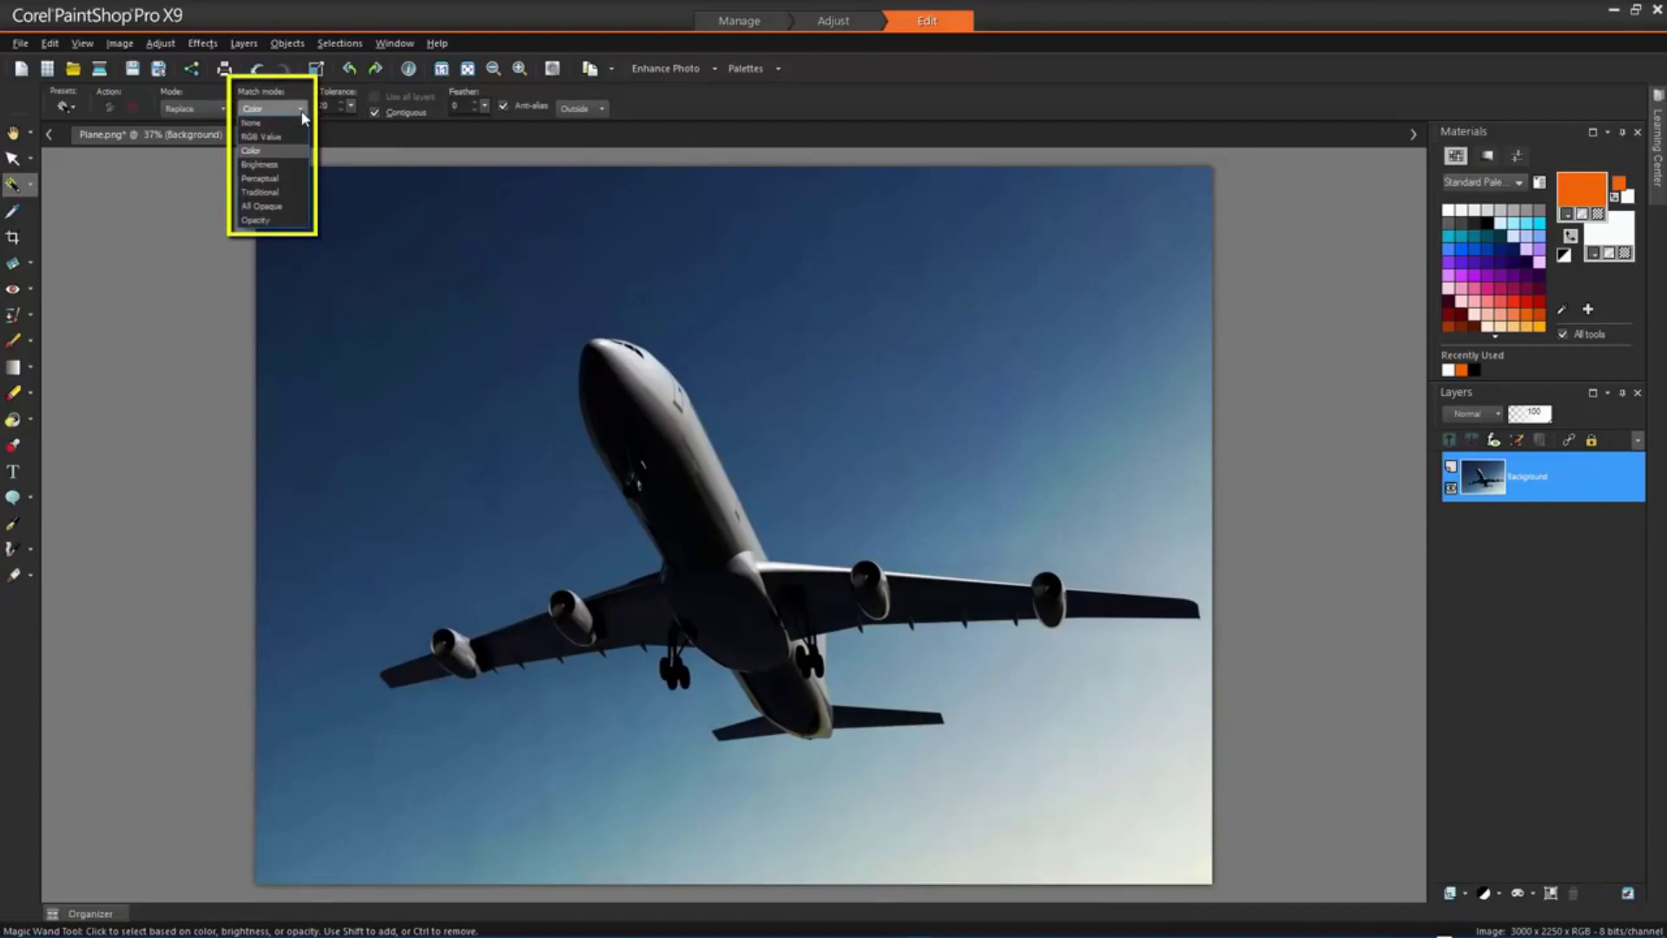
{"action": "left_click", "coordinate": [286, 156]}
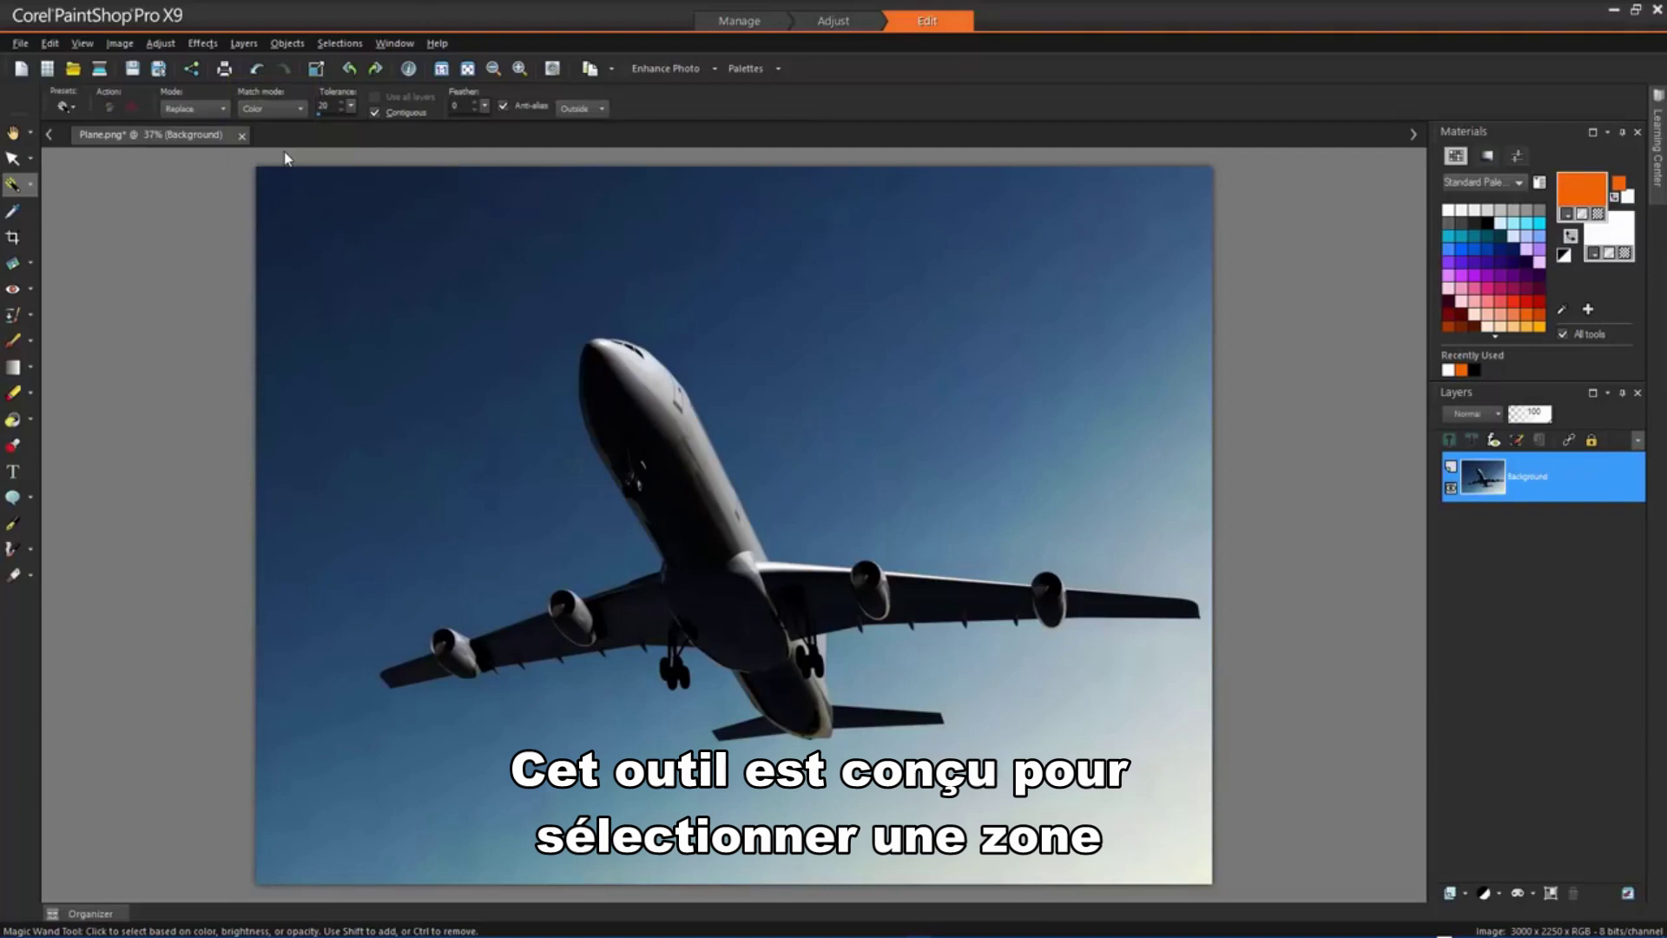
{"action": "left_click", "coordinate": [313, 233]}
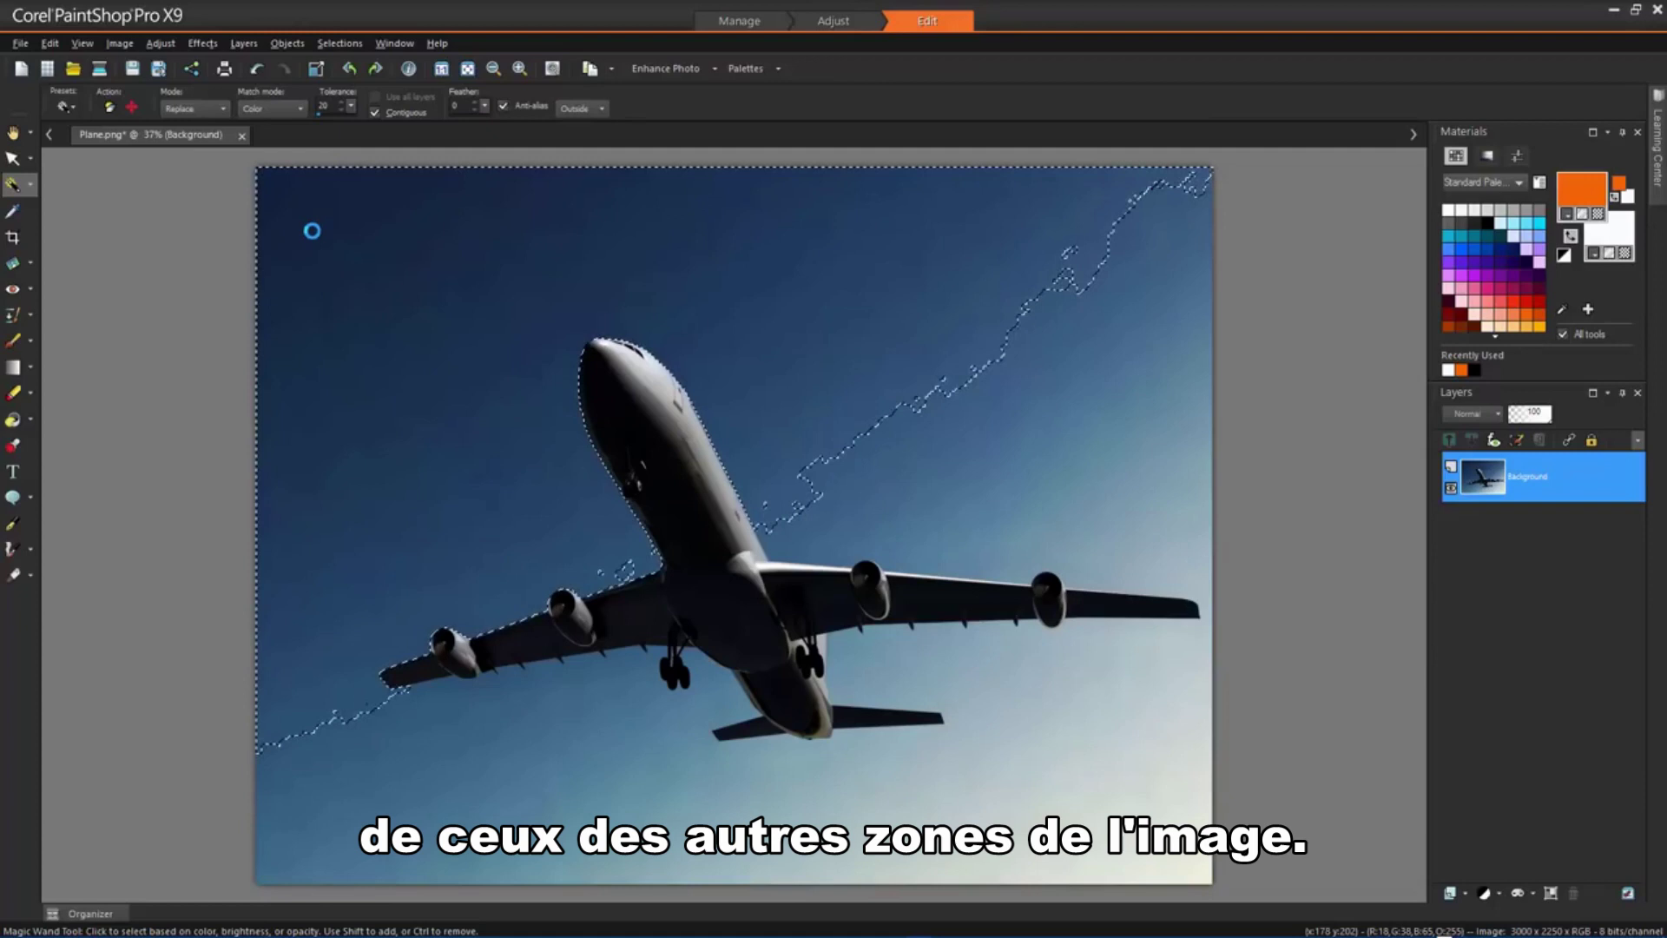
{"action": "left_click", "coordinate": [1012, 469], "text": "shift"}
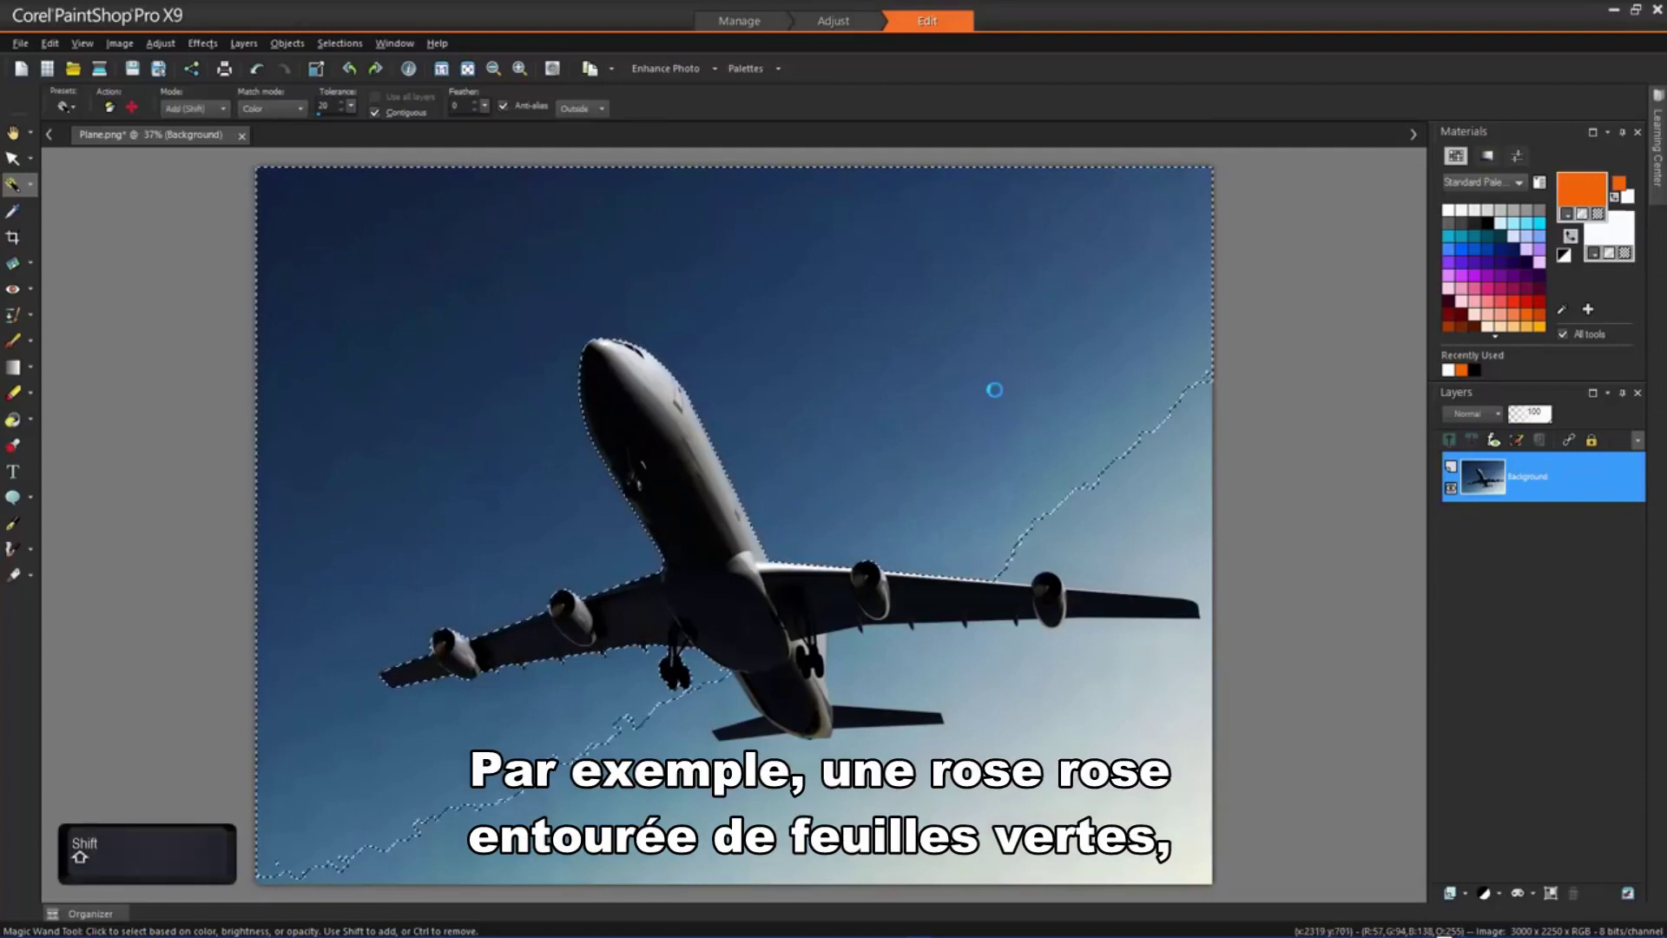
{"action": "left_click", "coordinate": [993, 387], "text": "shift"}
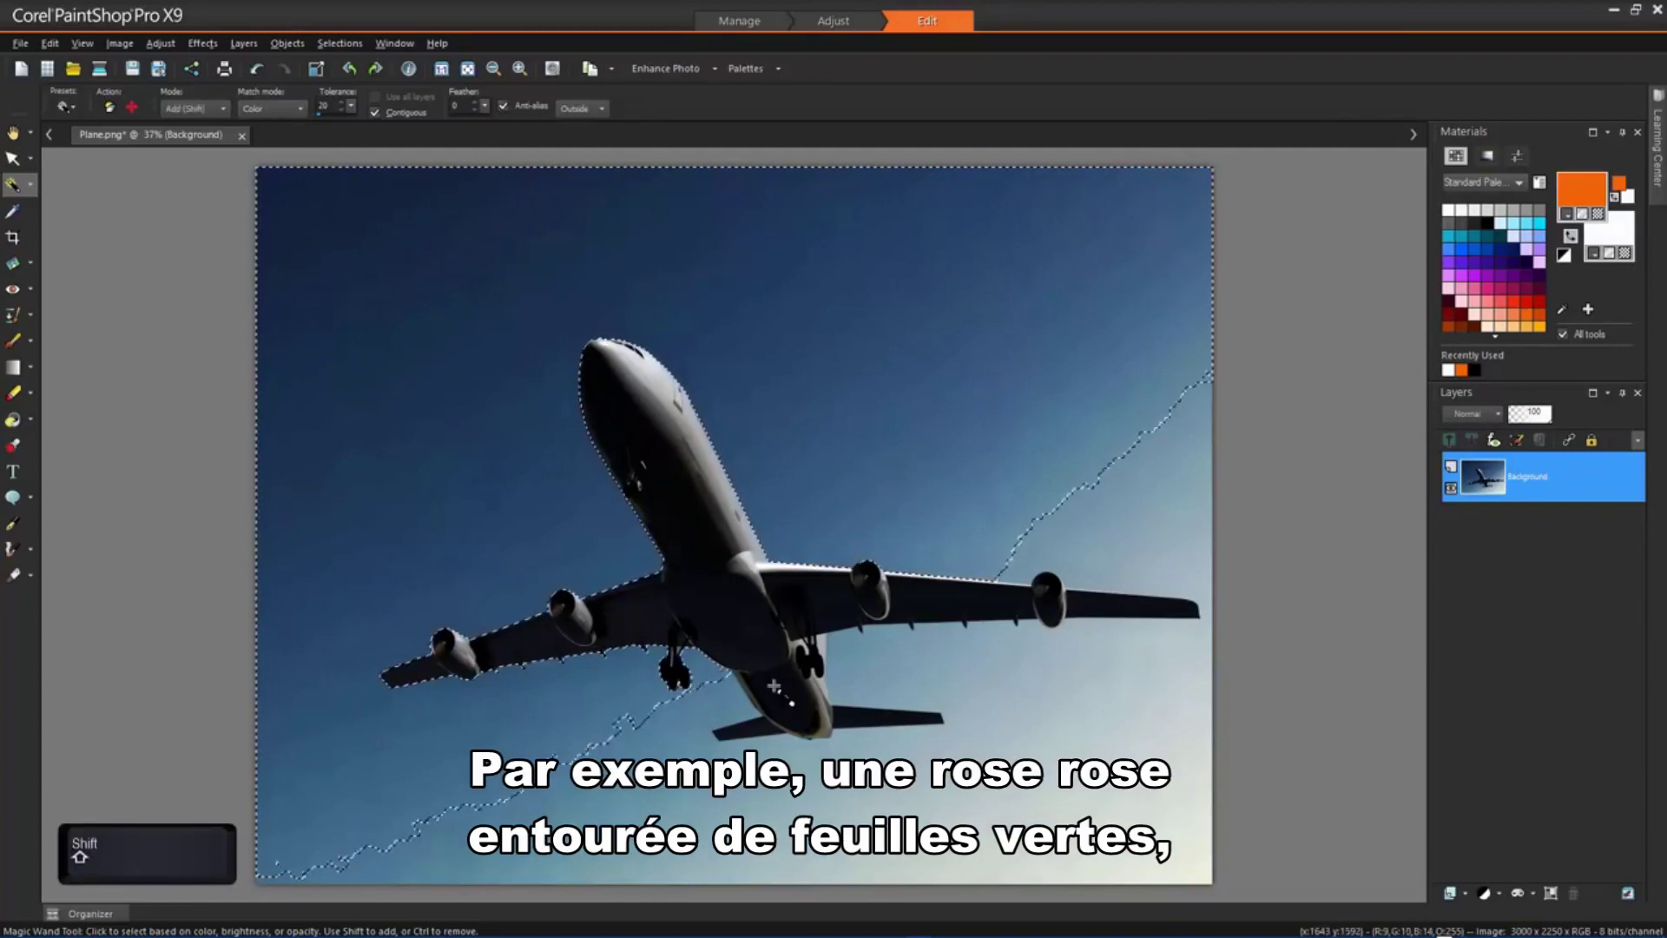
{"action": "left_click", "coordinate": [879, 674], "text": "shift"}
{"action": "left_click", "coordinate": [1190, 499], "text": "shift"}
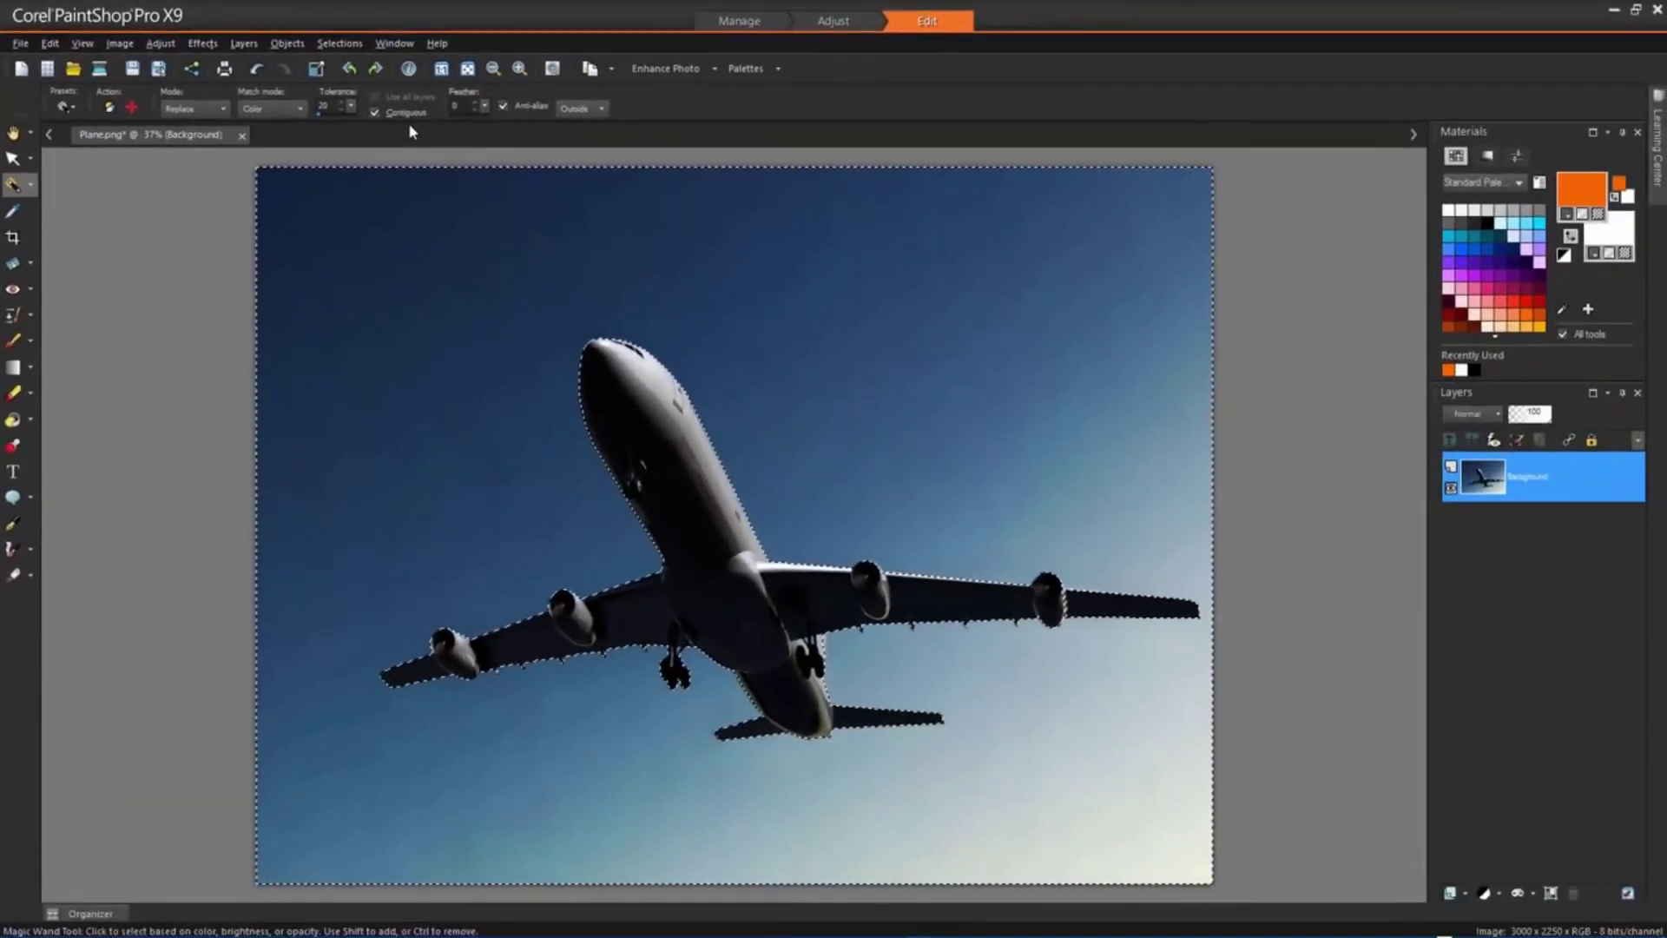
Flood-fill the selected sky with orange, then select none
{"action": "left_click", "coordinate": [13, 420]}
{"action": "left_click", "coordinate": [422, 332]}
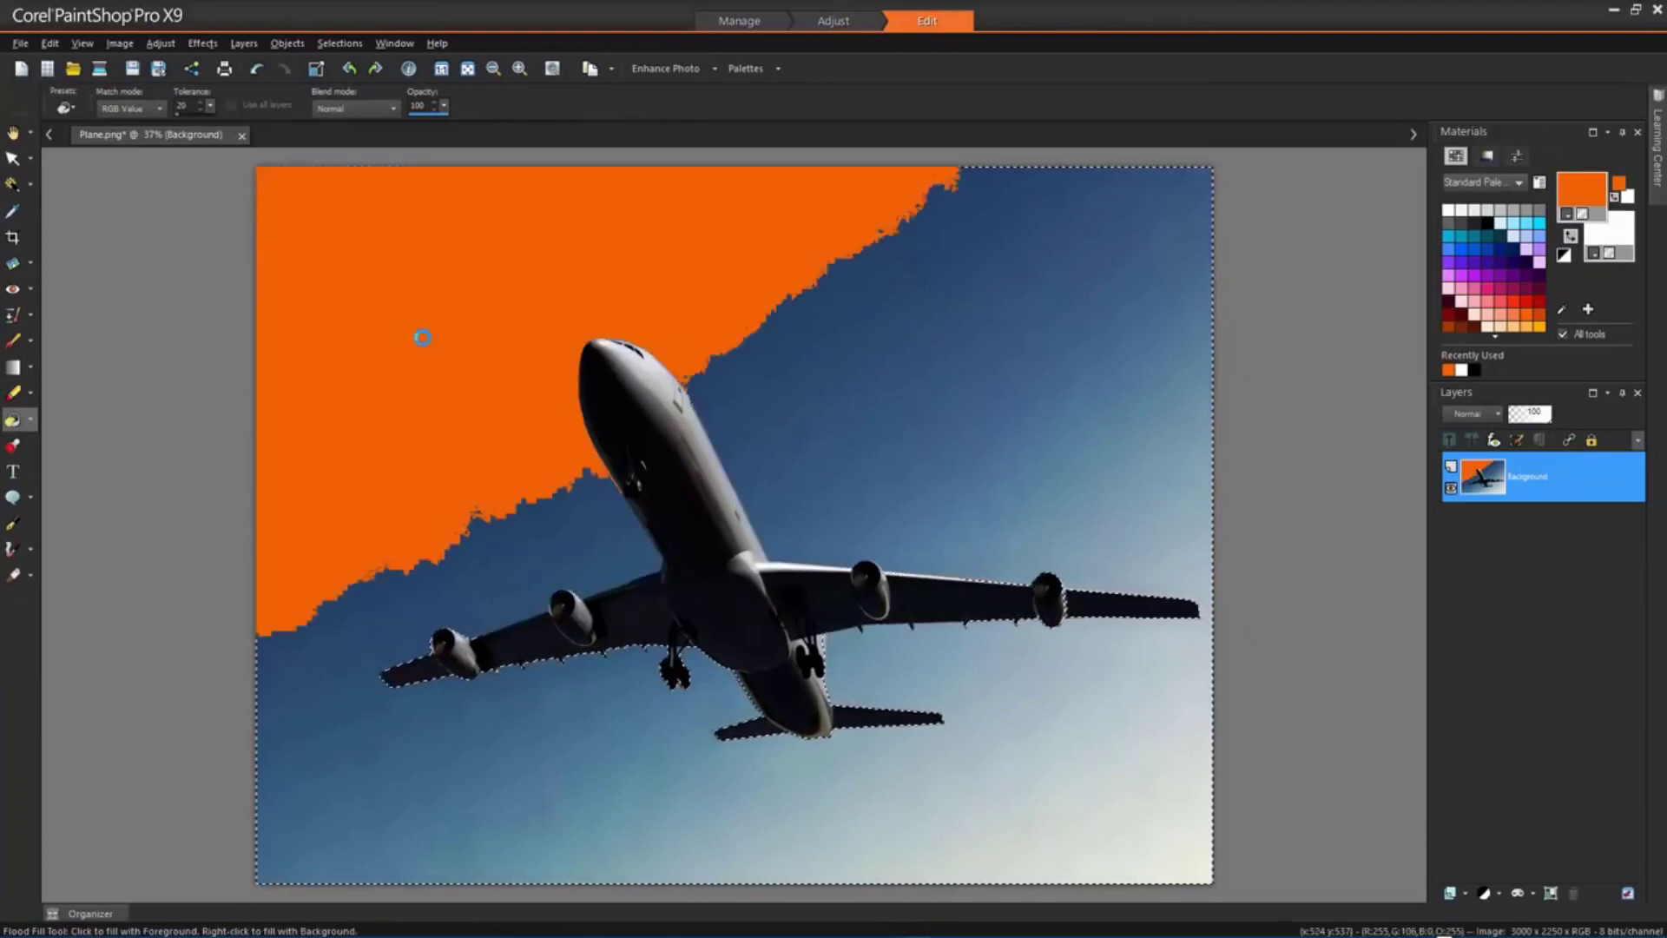
{"action": "left_click", "coordinate": [715, 348]}
{"action": "key", "text": "b"}
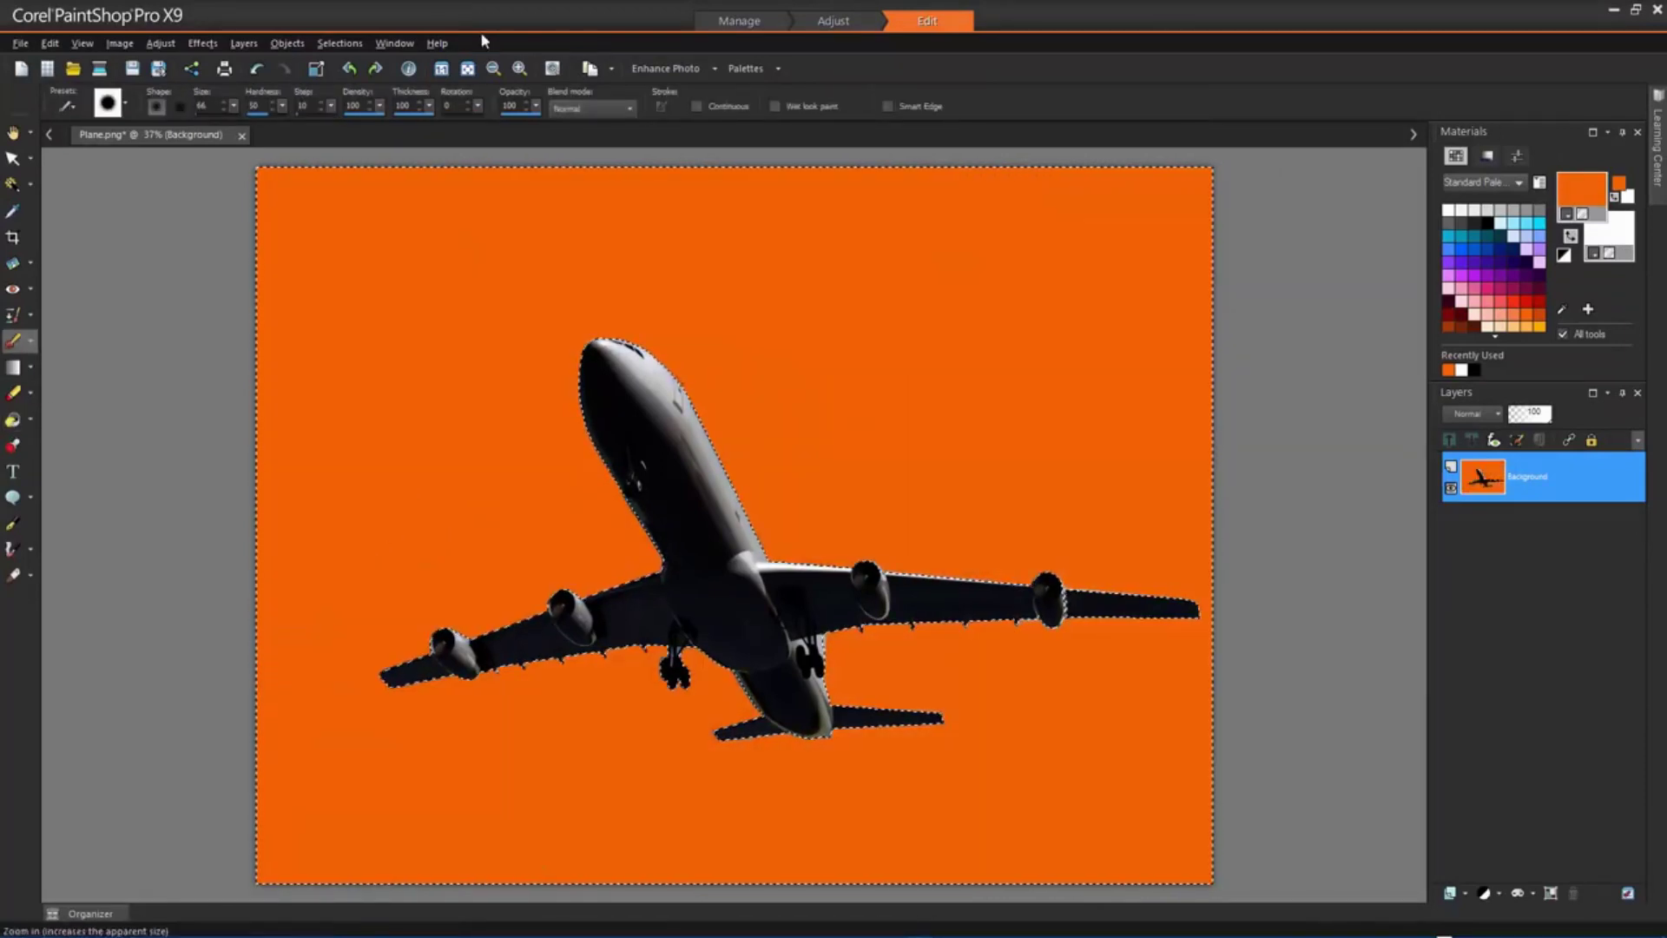
{"action": "left_click", "coordinate": [343, 44]}
{"action": "left_click", "coordinate": [364, 89]}
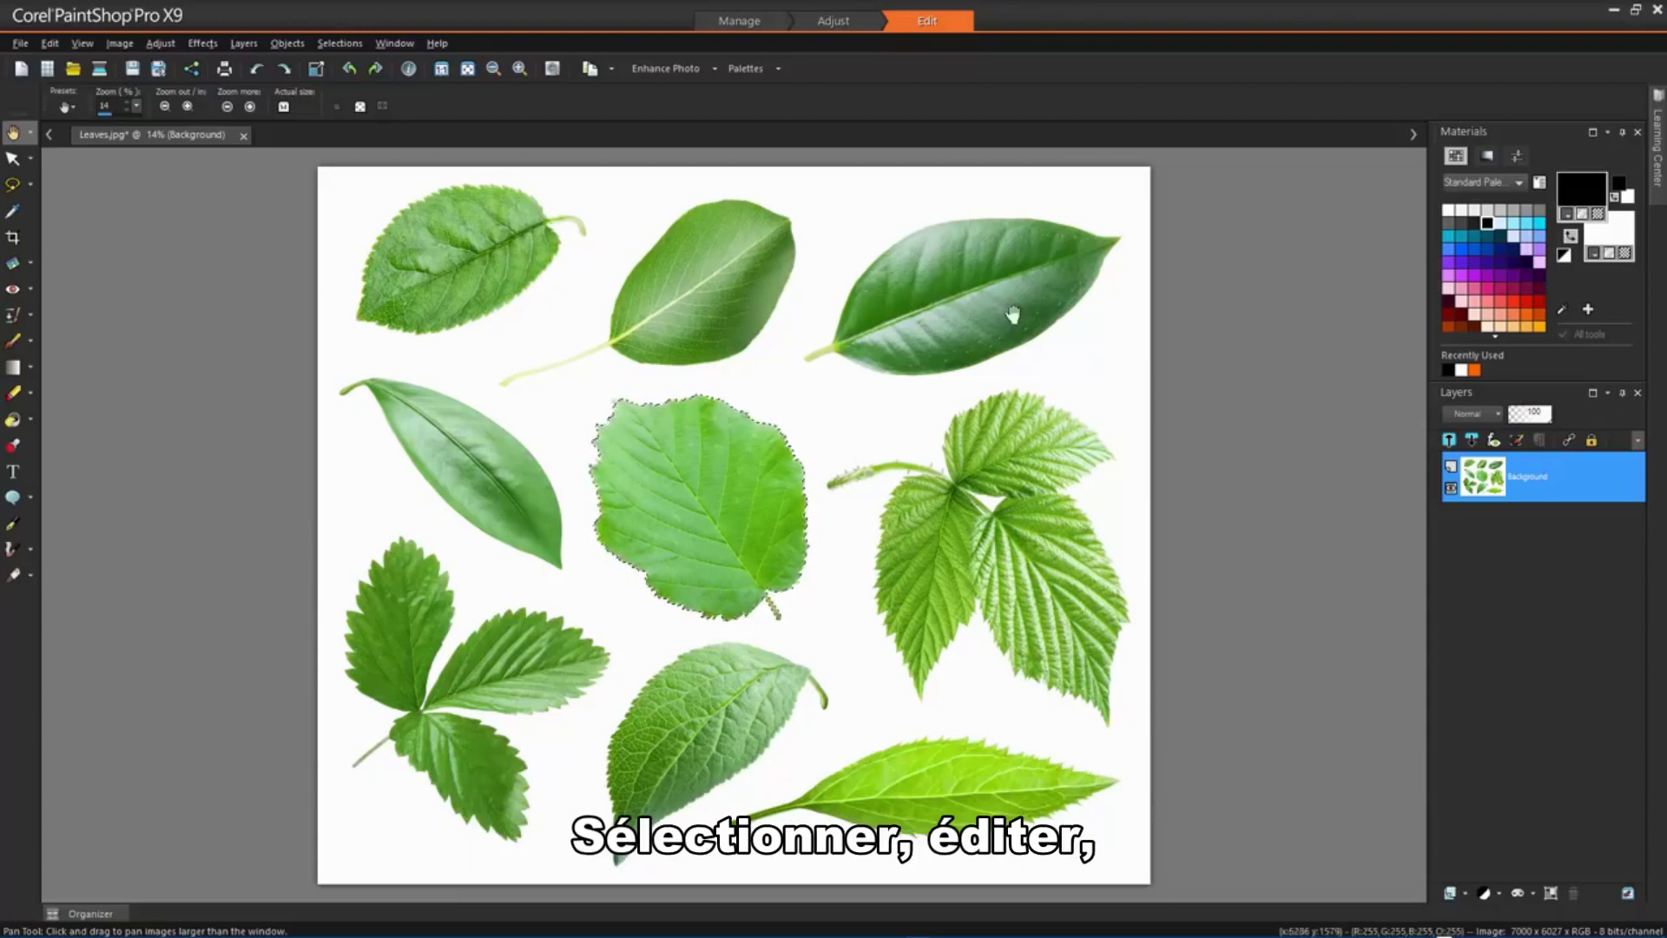
Turn the central leaf's selection into a red editable mask with Edit Selection
{"action": "left_click", "coordinate": [341, 43]}
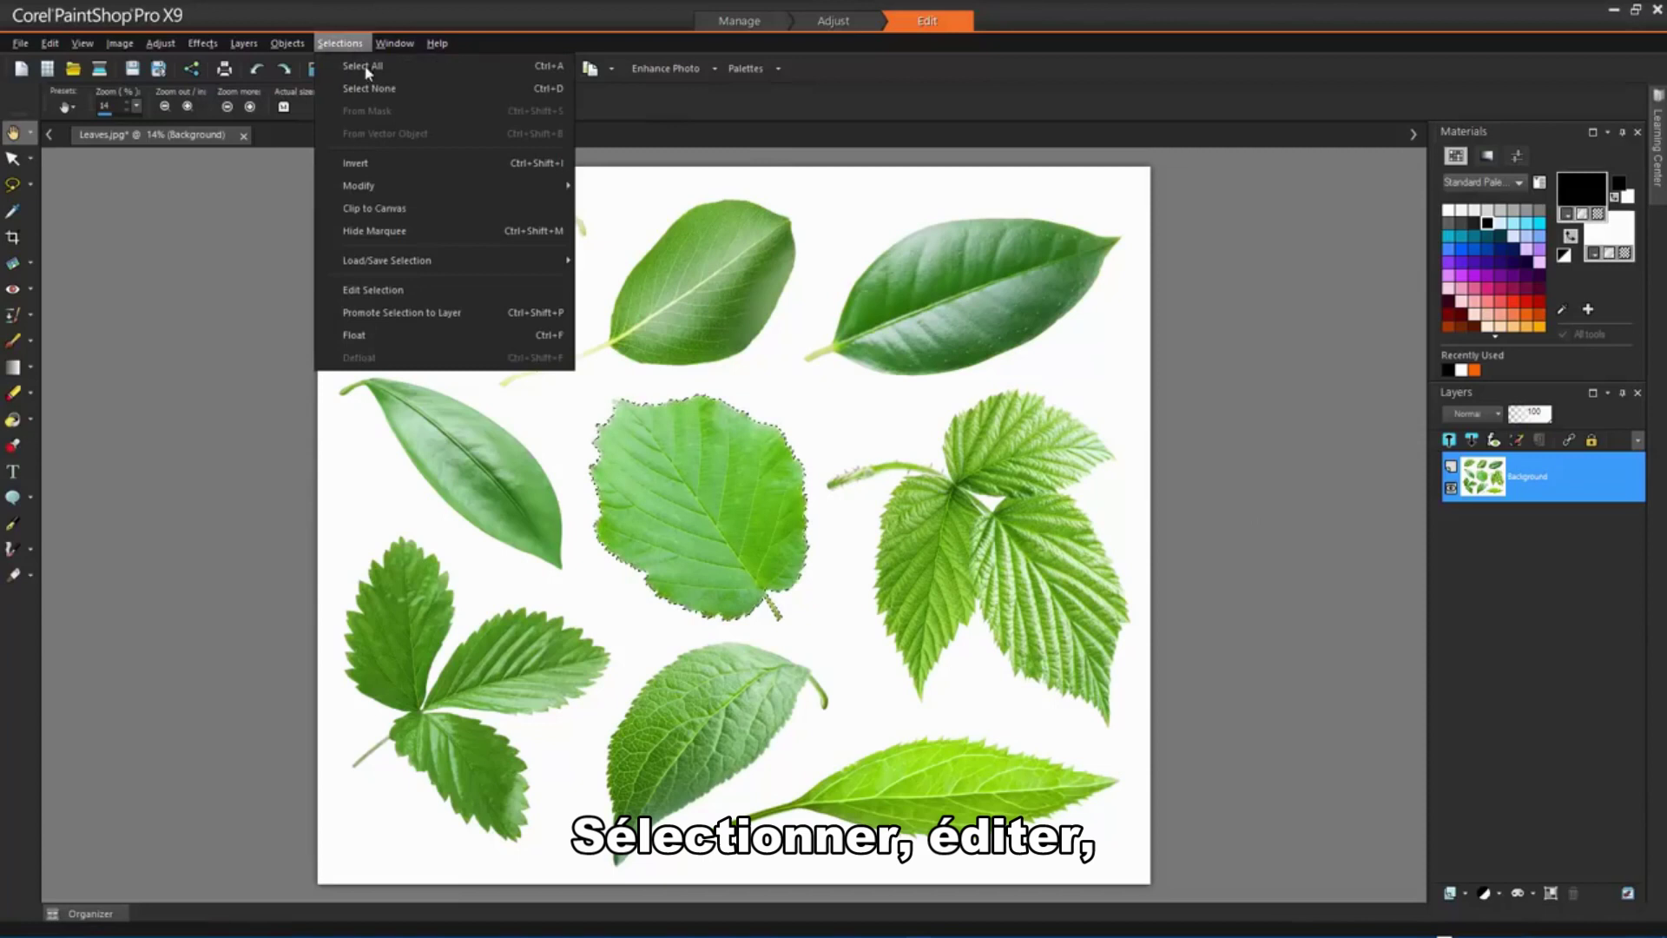
{"action": "left_click", "coordinate": [408, 292]}
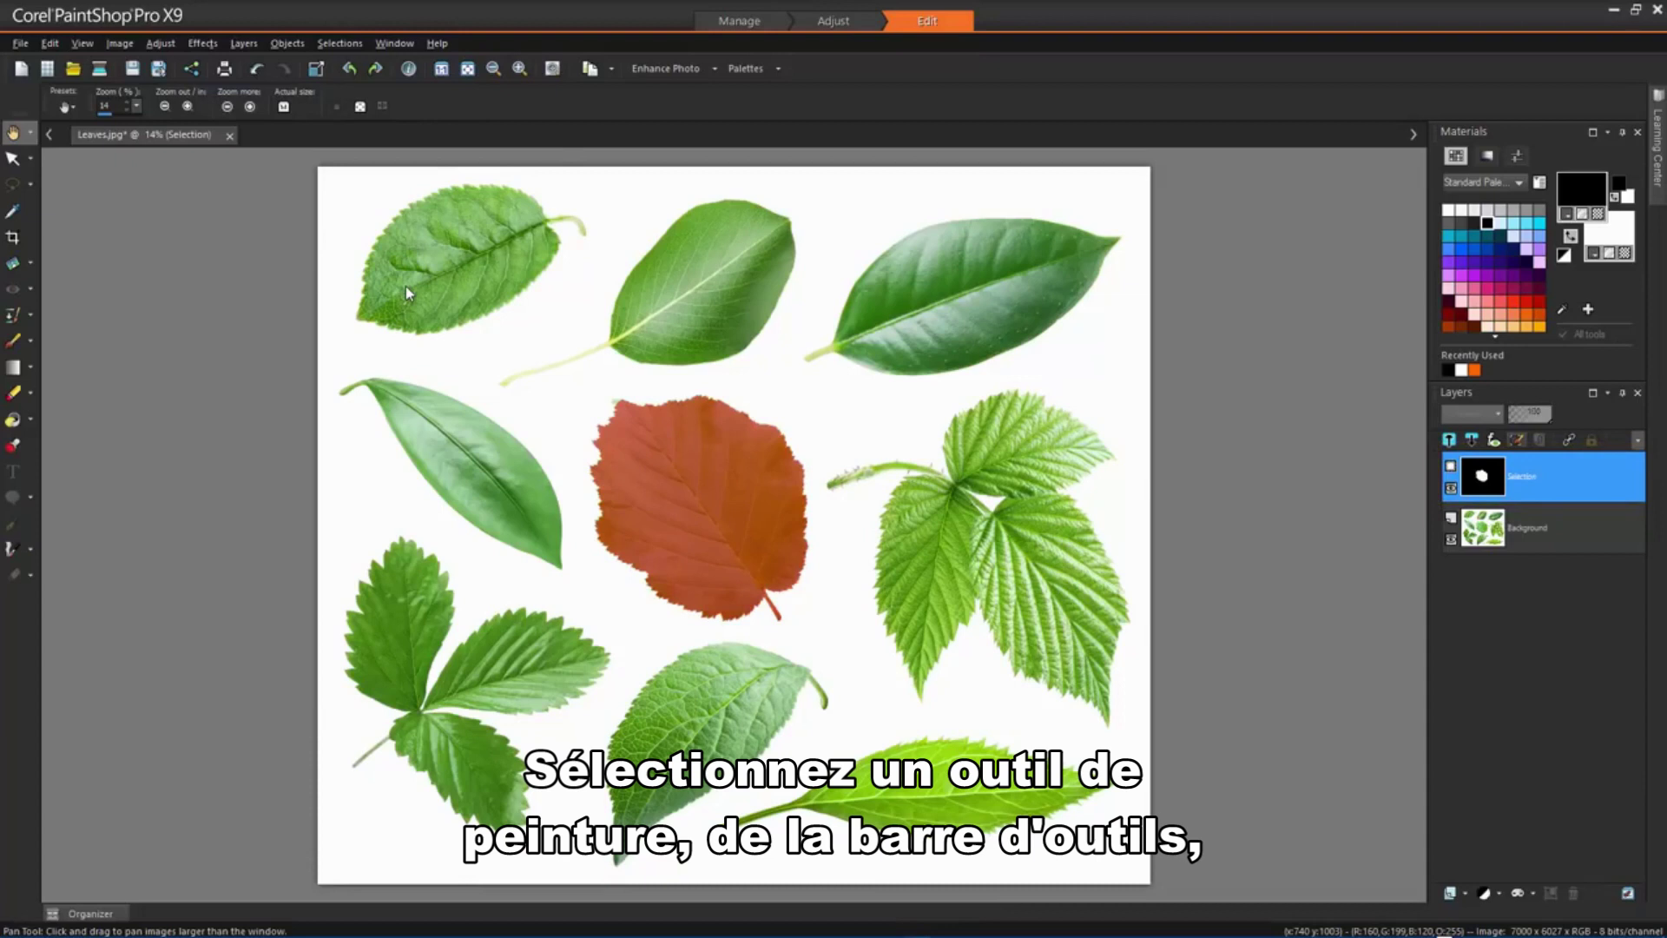
Set up the Paint Brush with the Round 50 tip at size 224
{"action": "left_click", "coordinate": [14, 342]}
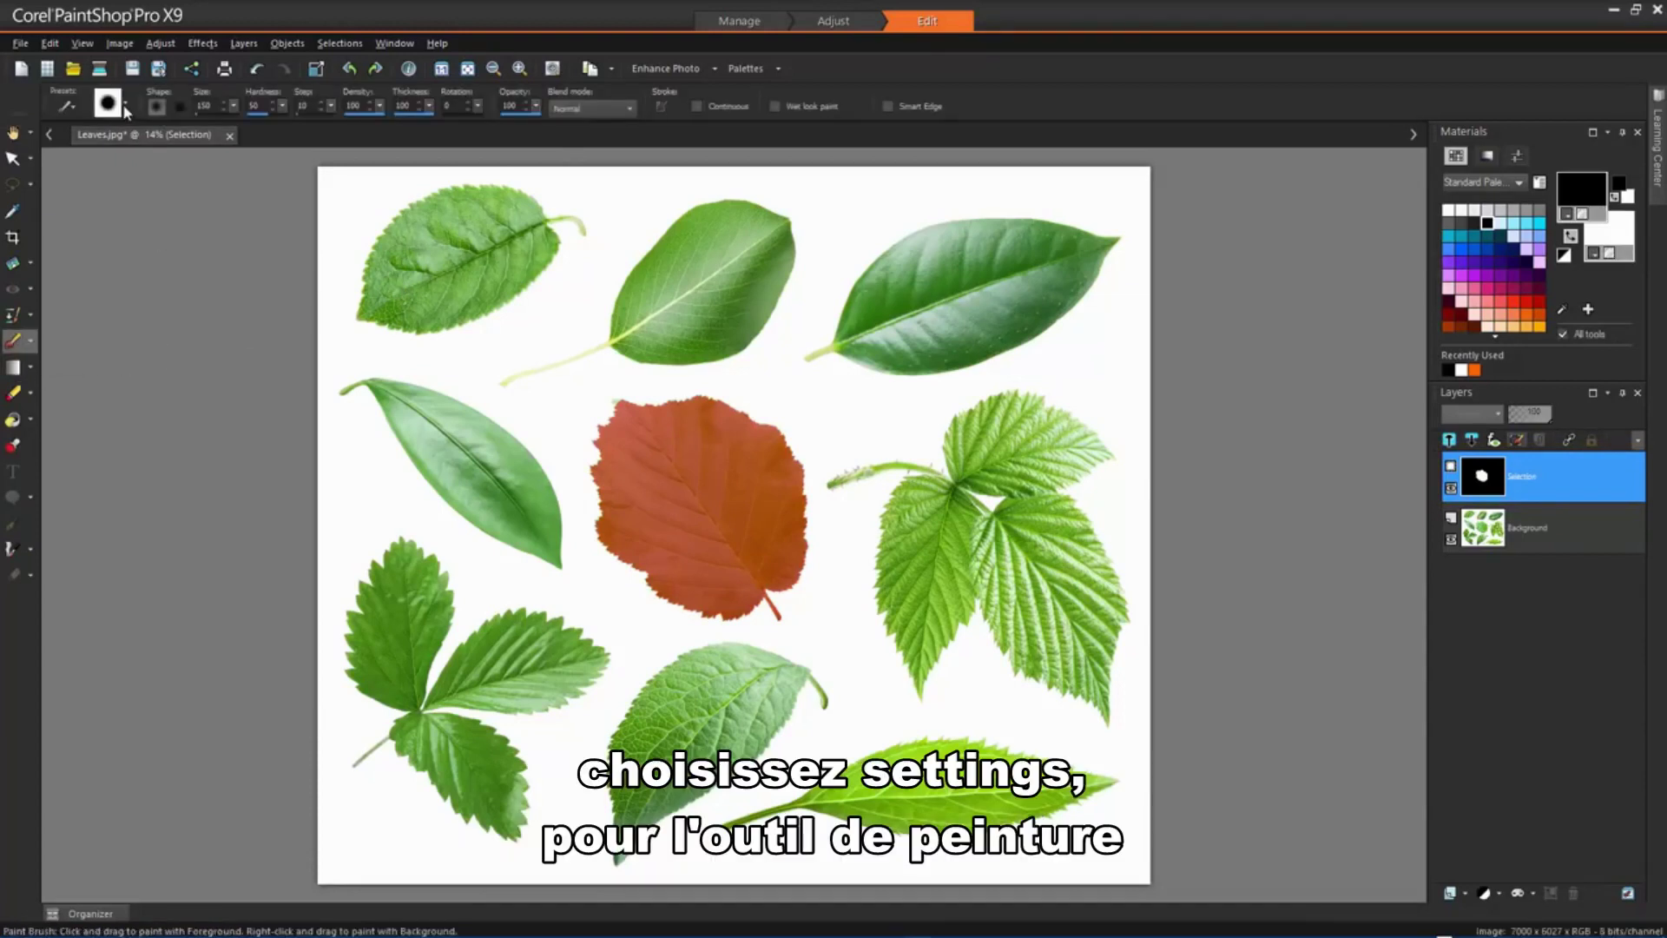
{"action": "left_click", "coordinate": [125, 108]}
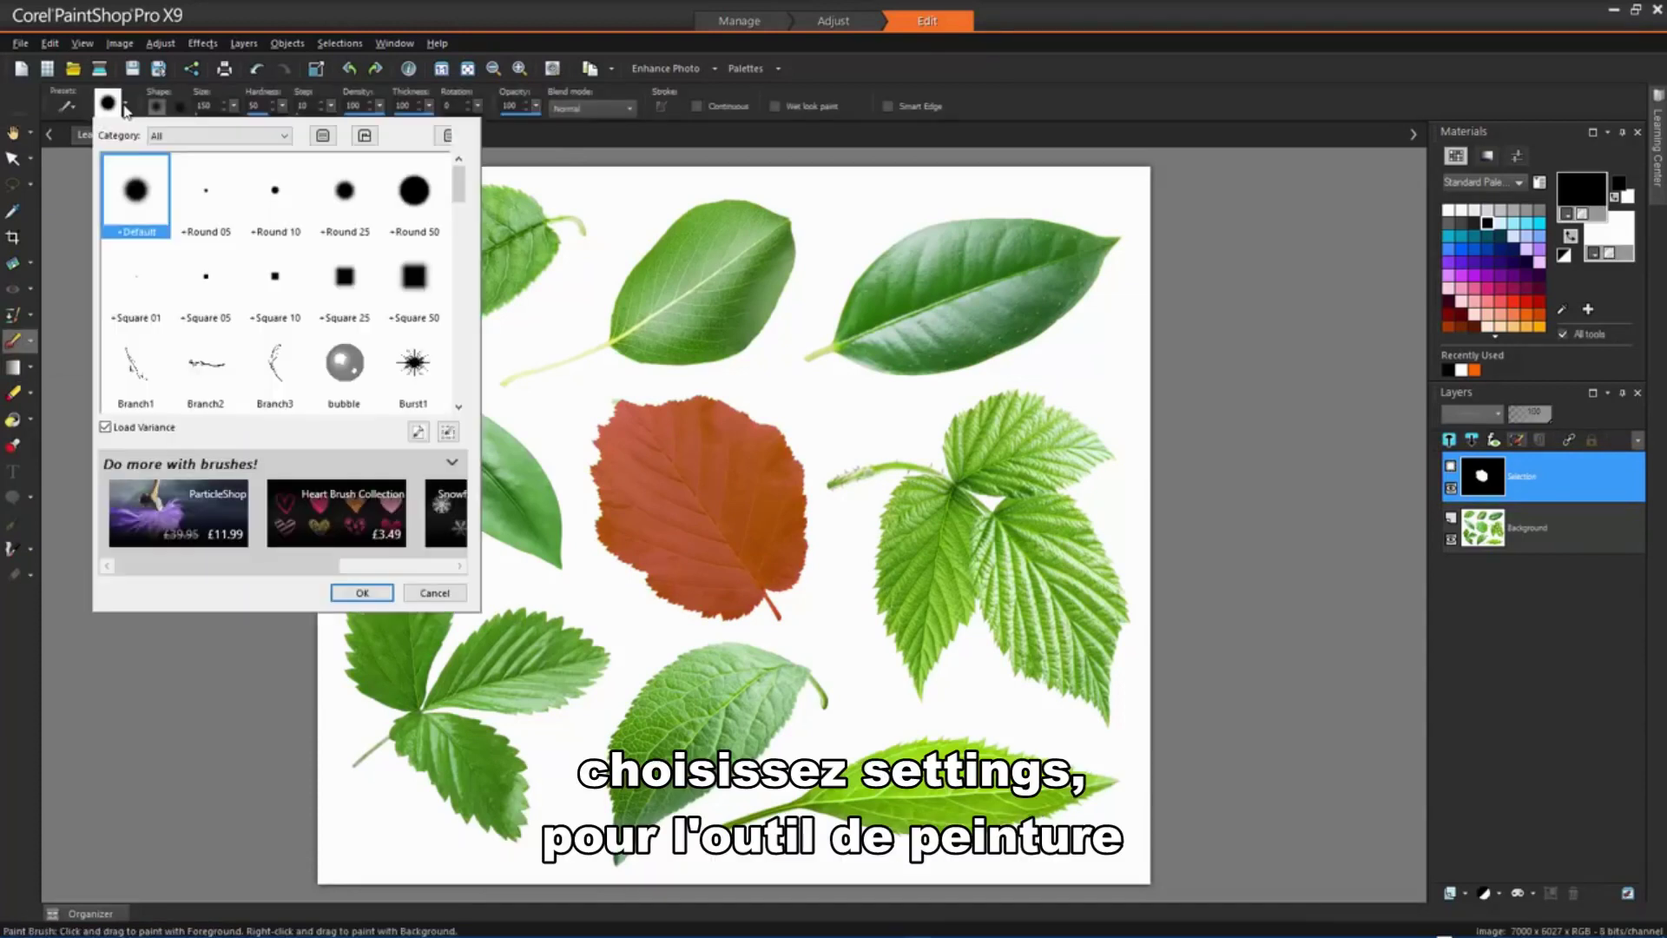
{"action": "left_click", "coordinate": [411, 195]}
{"action": "left_click", "coordinate": [360, 593]}
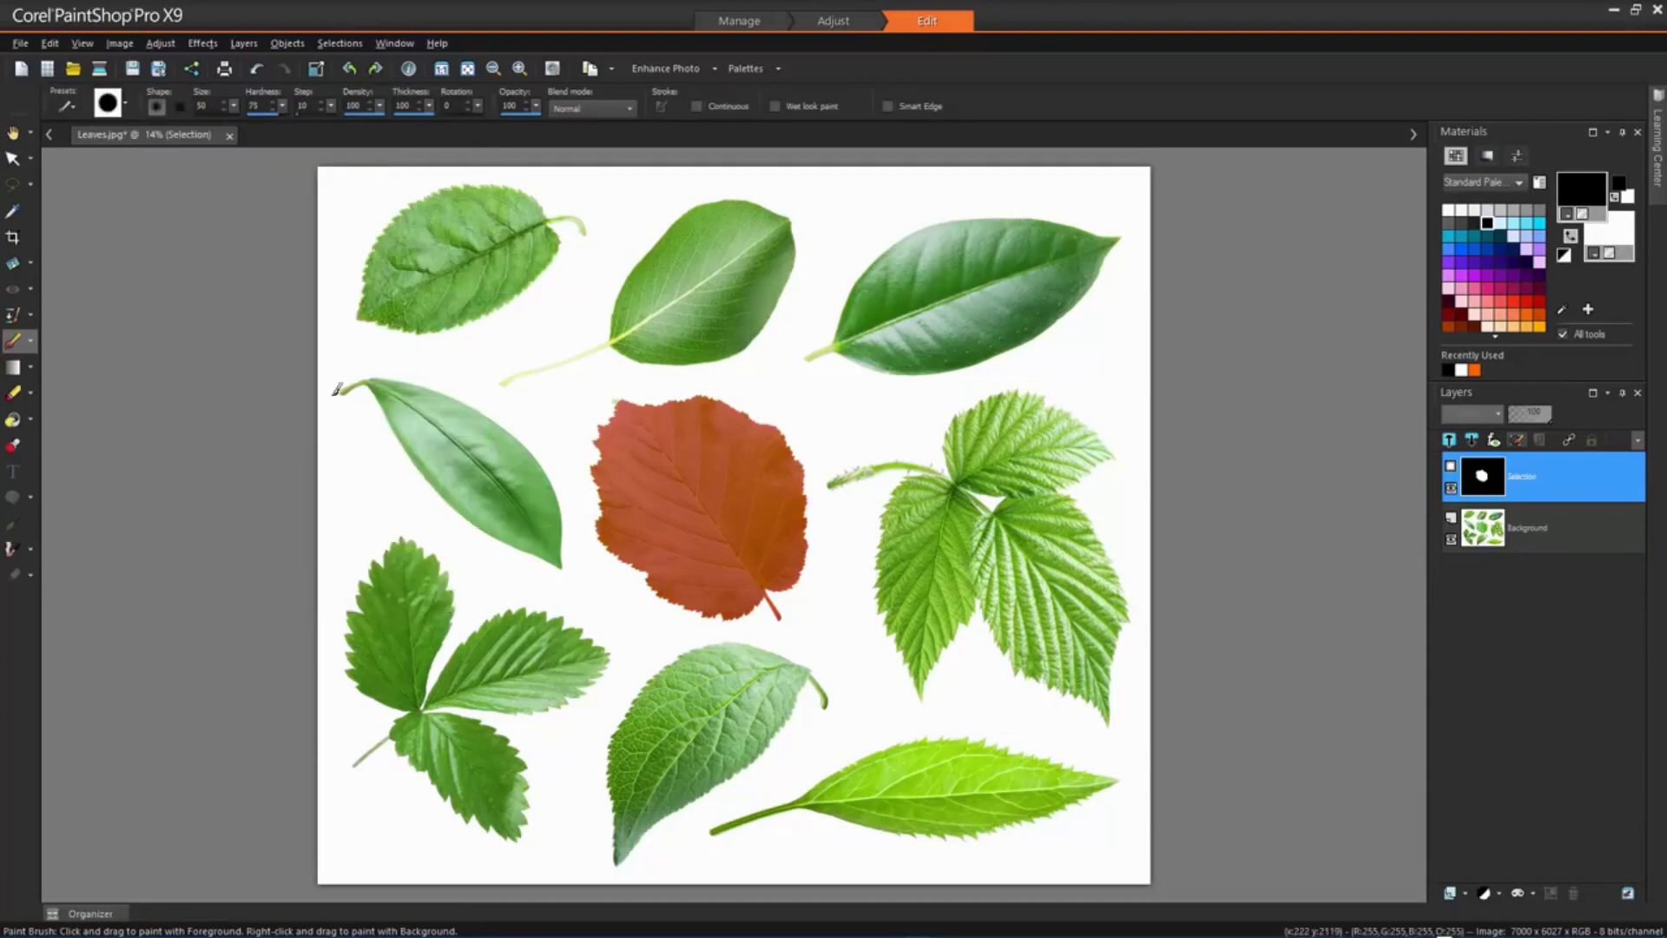
{"action": "left_click", "coordinate": [235, 113]}
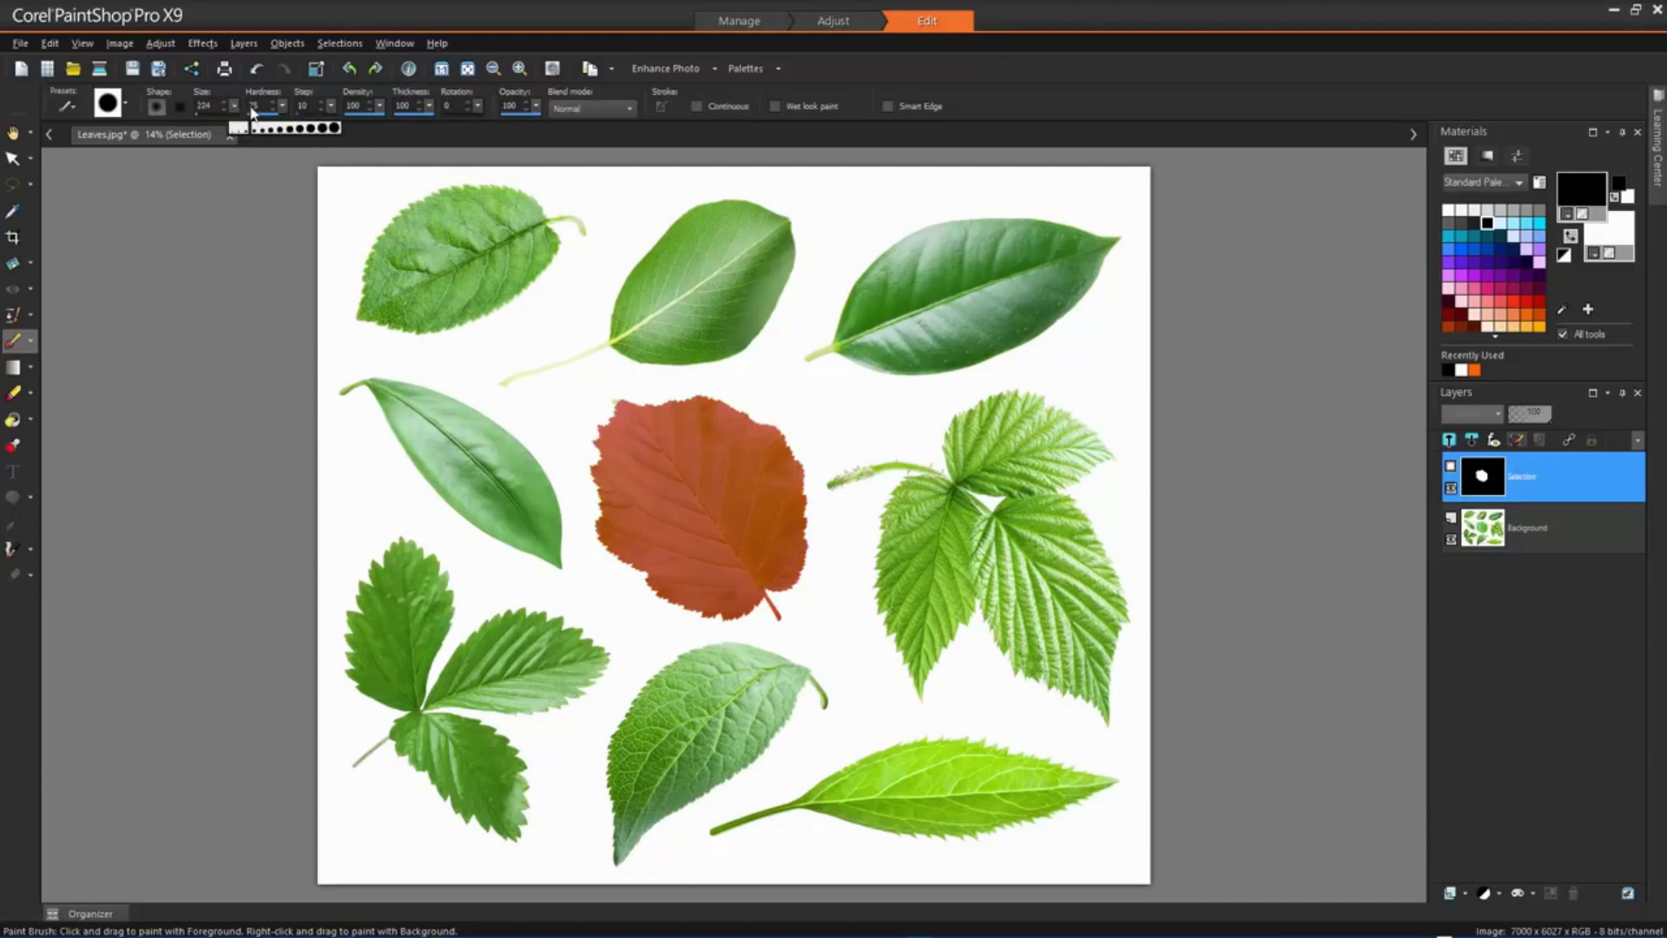
{"action": "left_click", "coordinate": [253, 111]}
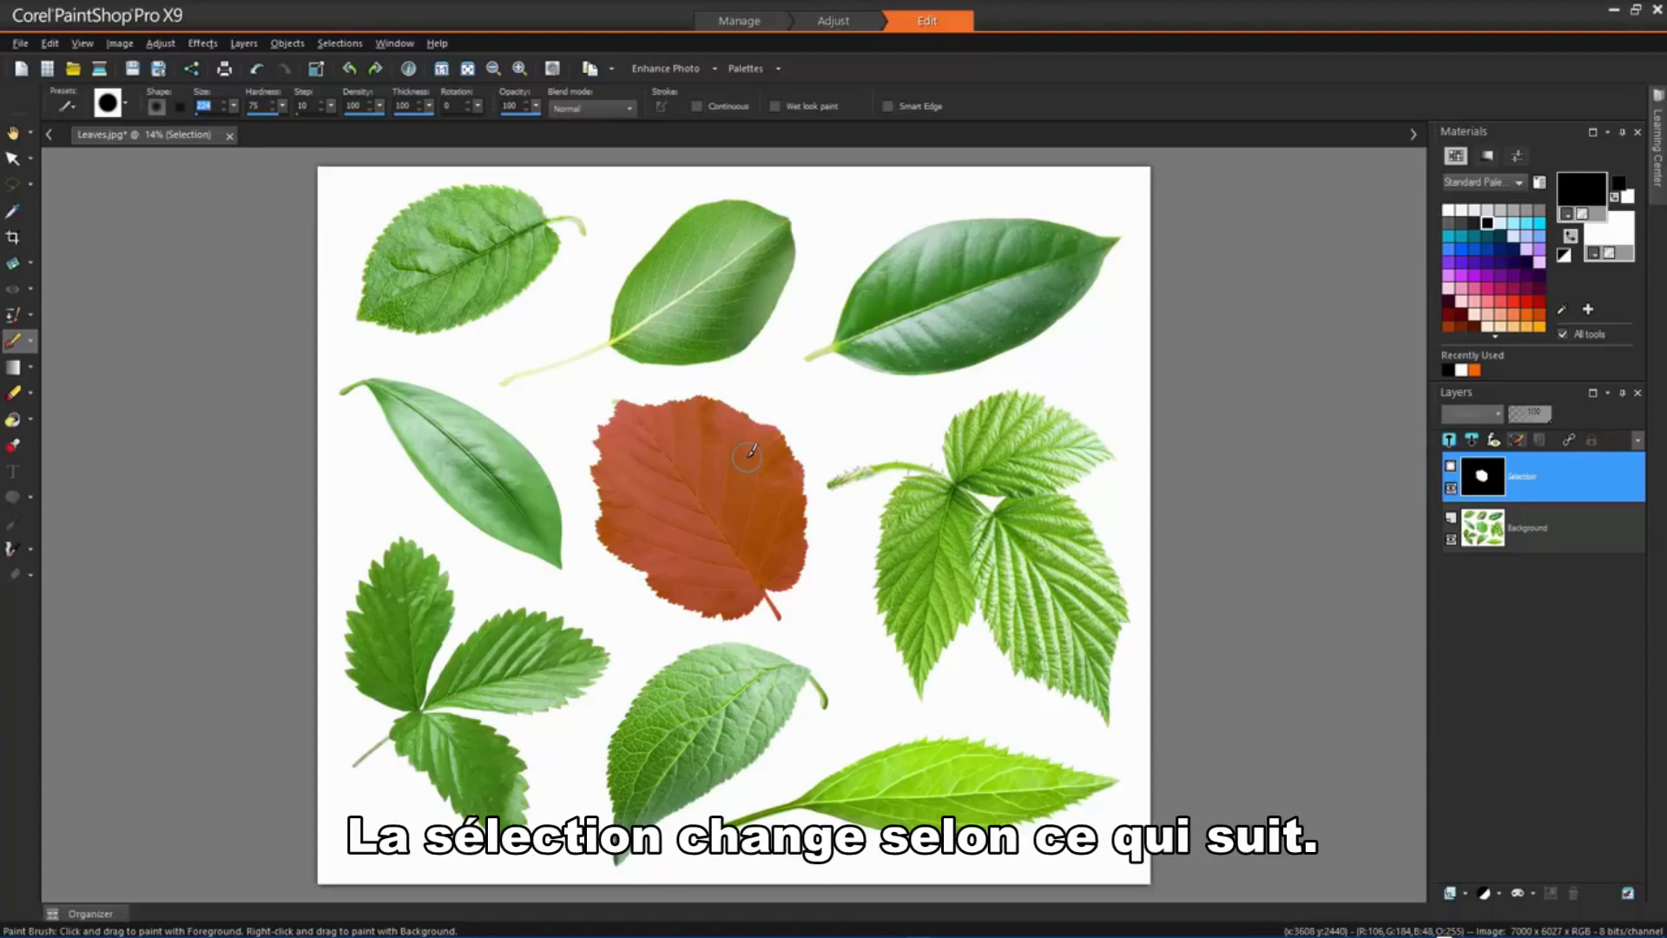
Paint white around the leaf to widen the selection, then exit Edit Selection
{"action": "left_click", "coordinate": [1449, 209]}
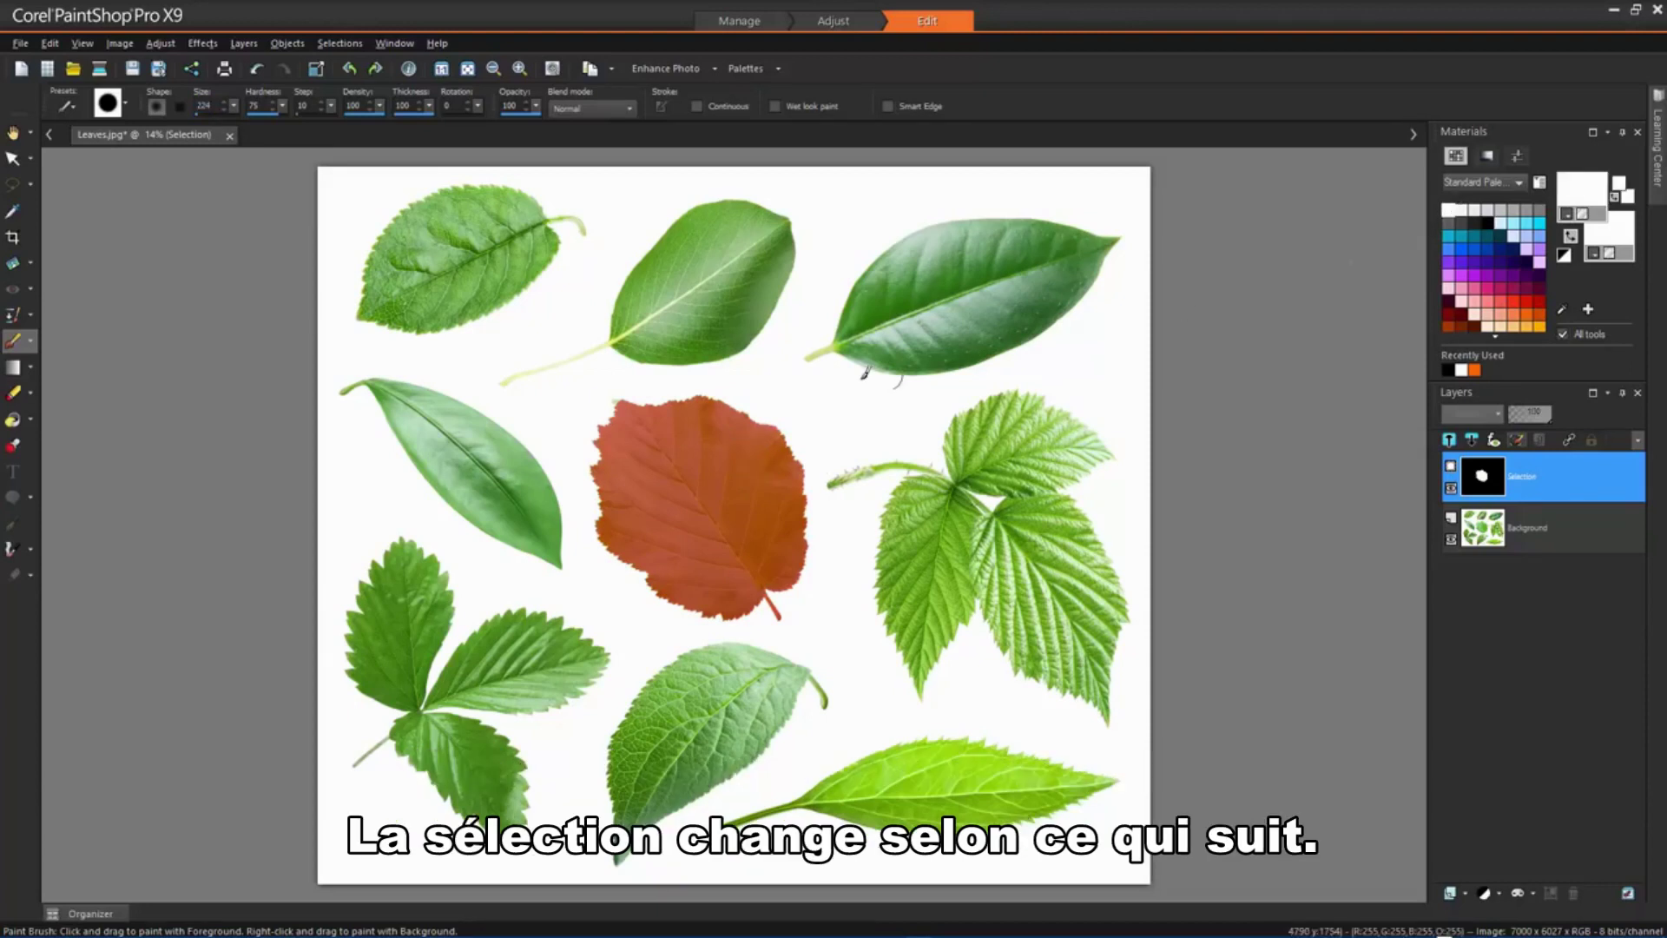
{"action": "left_click_drag", "start_coordinate": [618, 400], "coordinate": [657, 397]}
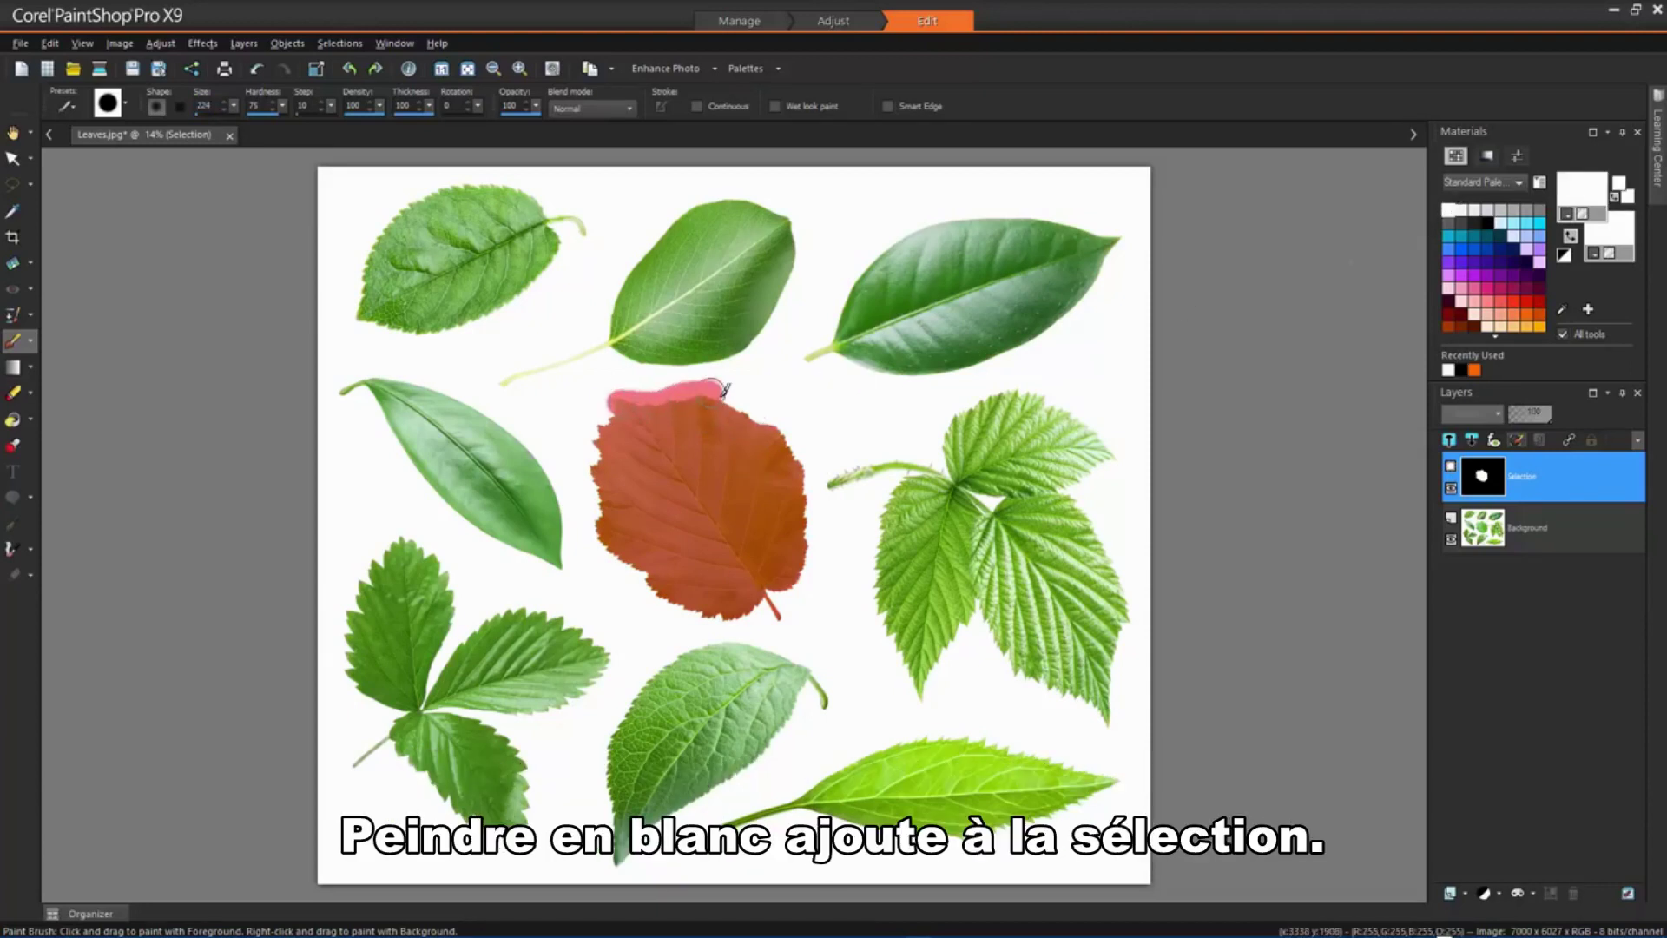
{"action": "mouse_move", "coordinate": [807, 461]}
{"action": "left_mouse_down"}
{"action": "mouse_move", "coordinate": [772, 619]}
{"action": "mouse_move", "coordinate": [718, 623]}
{"action": "mouse_move", "coordinate": [675, 614]}
{"action": "mouse_move", "coordinate": [608, 531]}
{"action": "mouse_move", "coordinate": [603, 426]}
{"action": "left_mouse_up"}
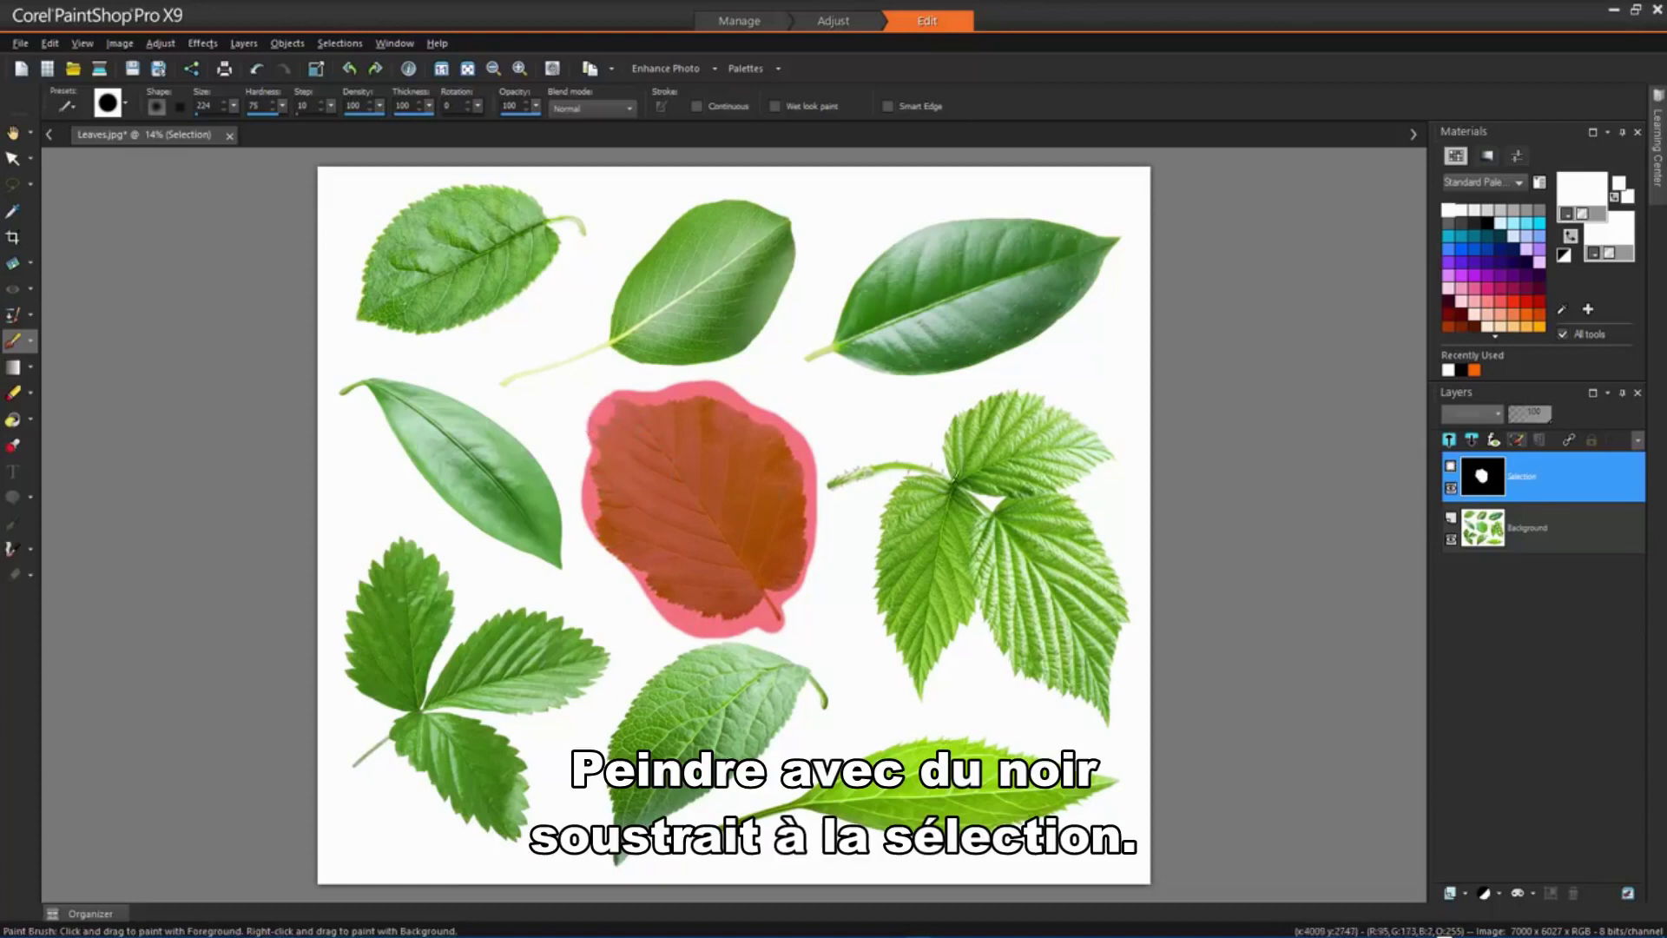
{"action": "left_click", "coordinate": [1489, 223]}
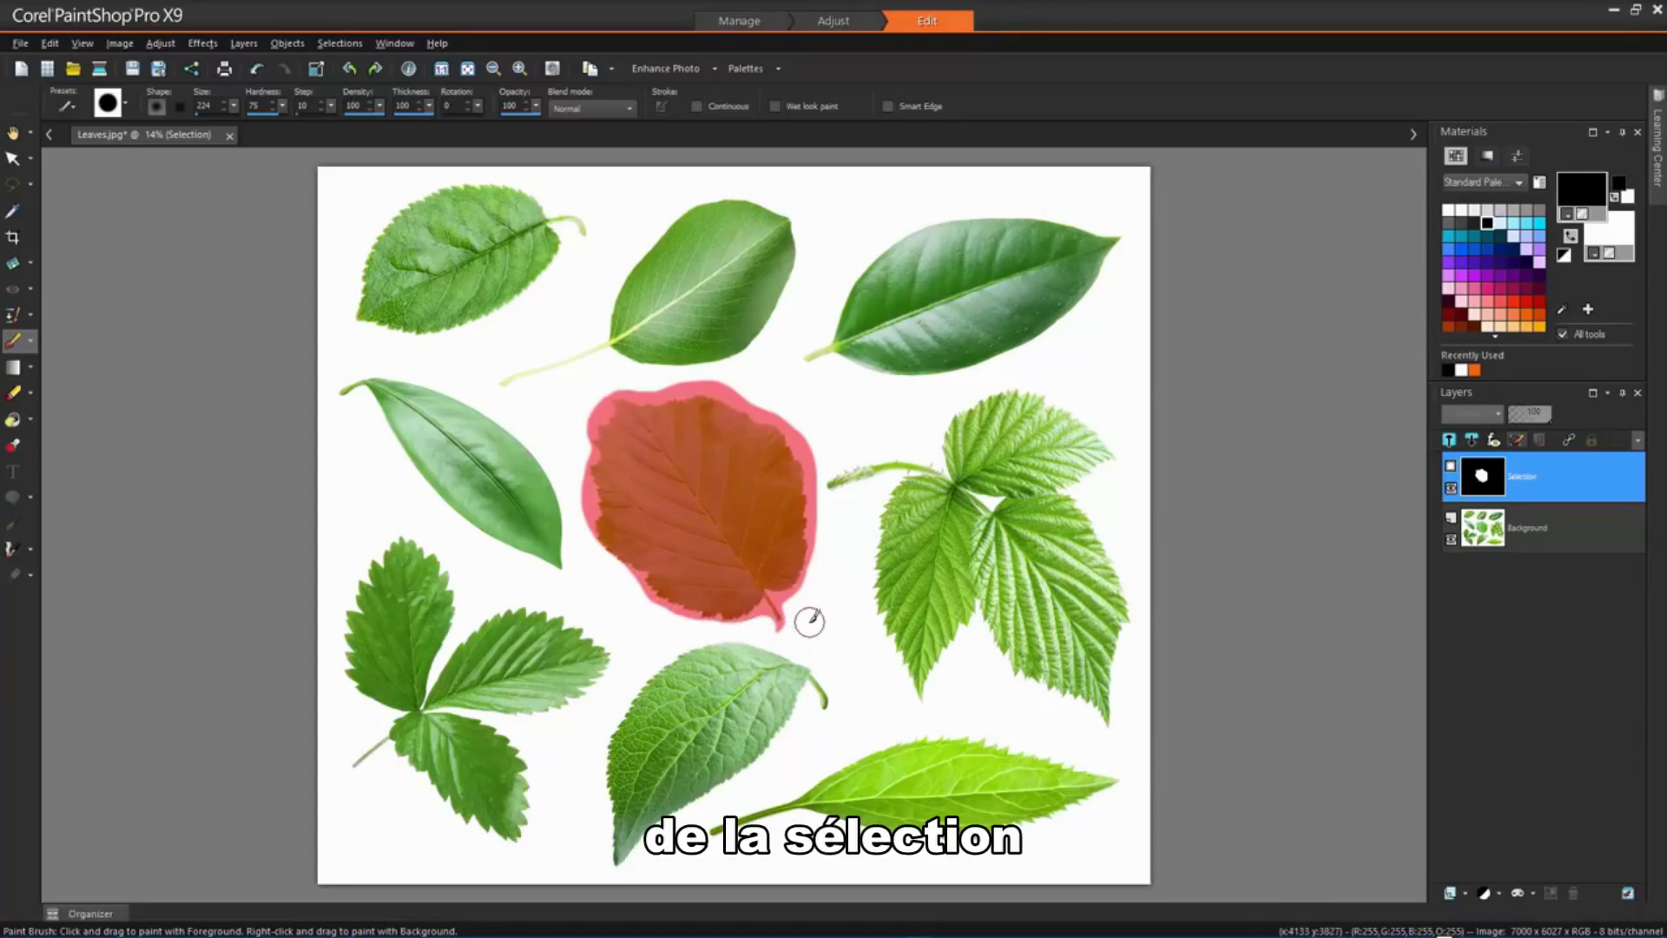
{"action": "left_click", "coordinate": [340, 43]}
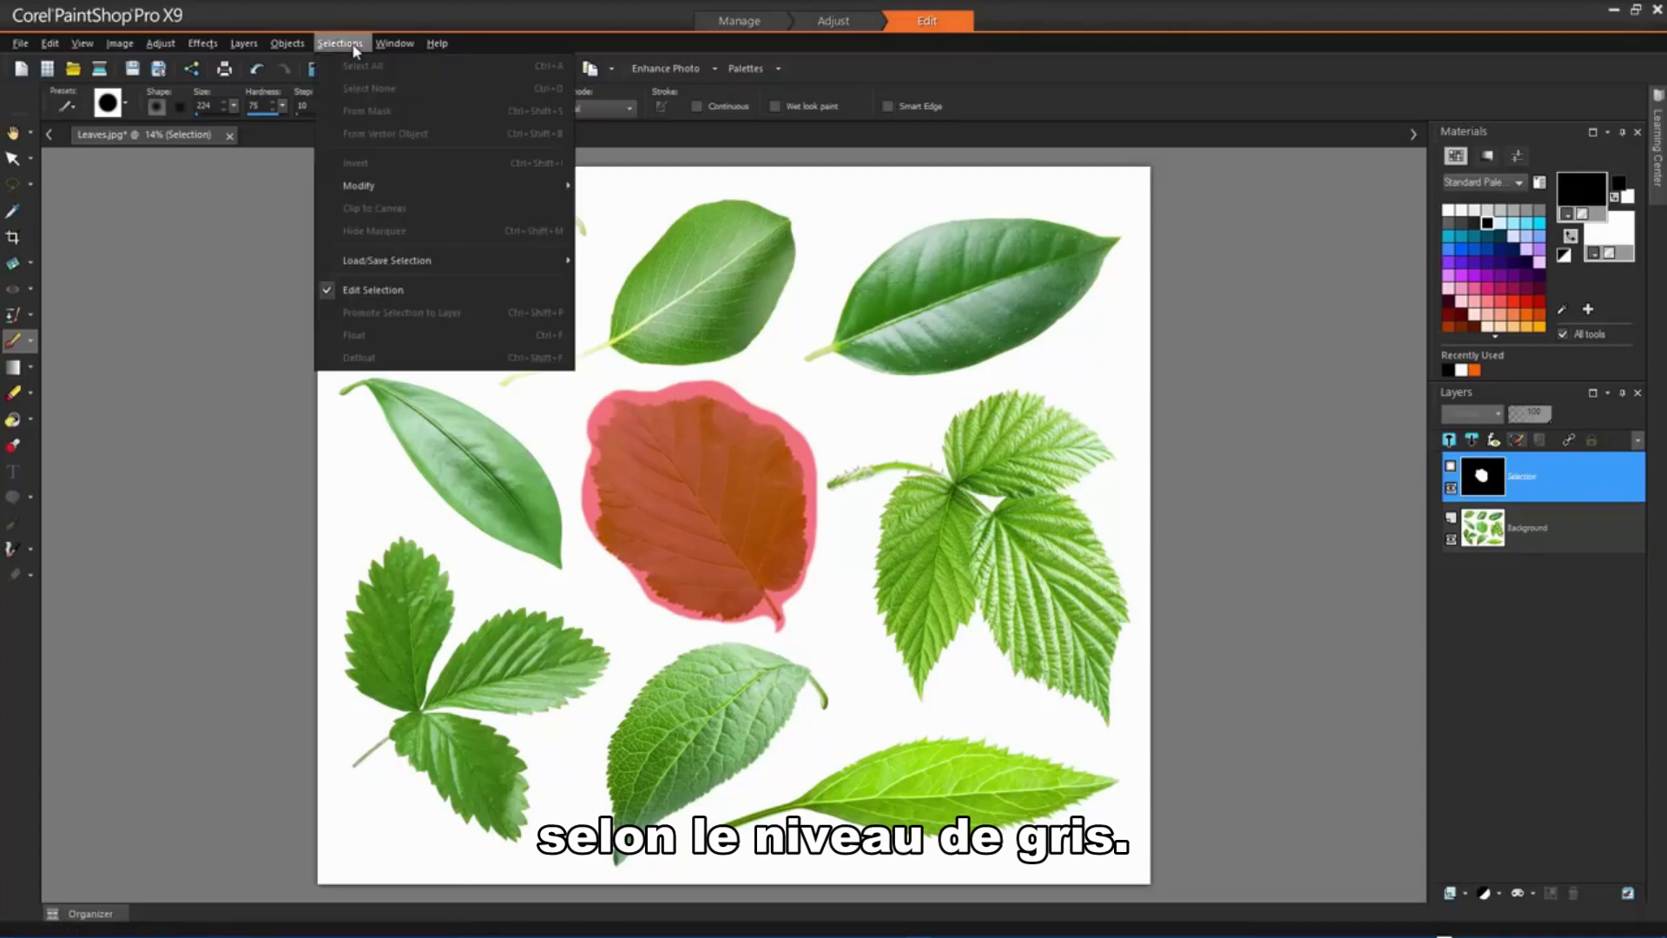
{"action": "left_click", "coordinate": [374, 289]}
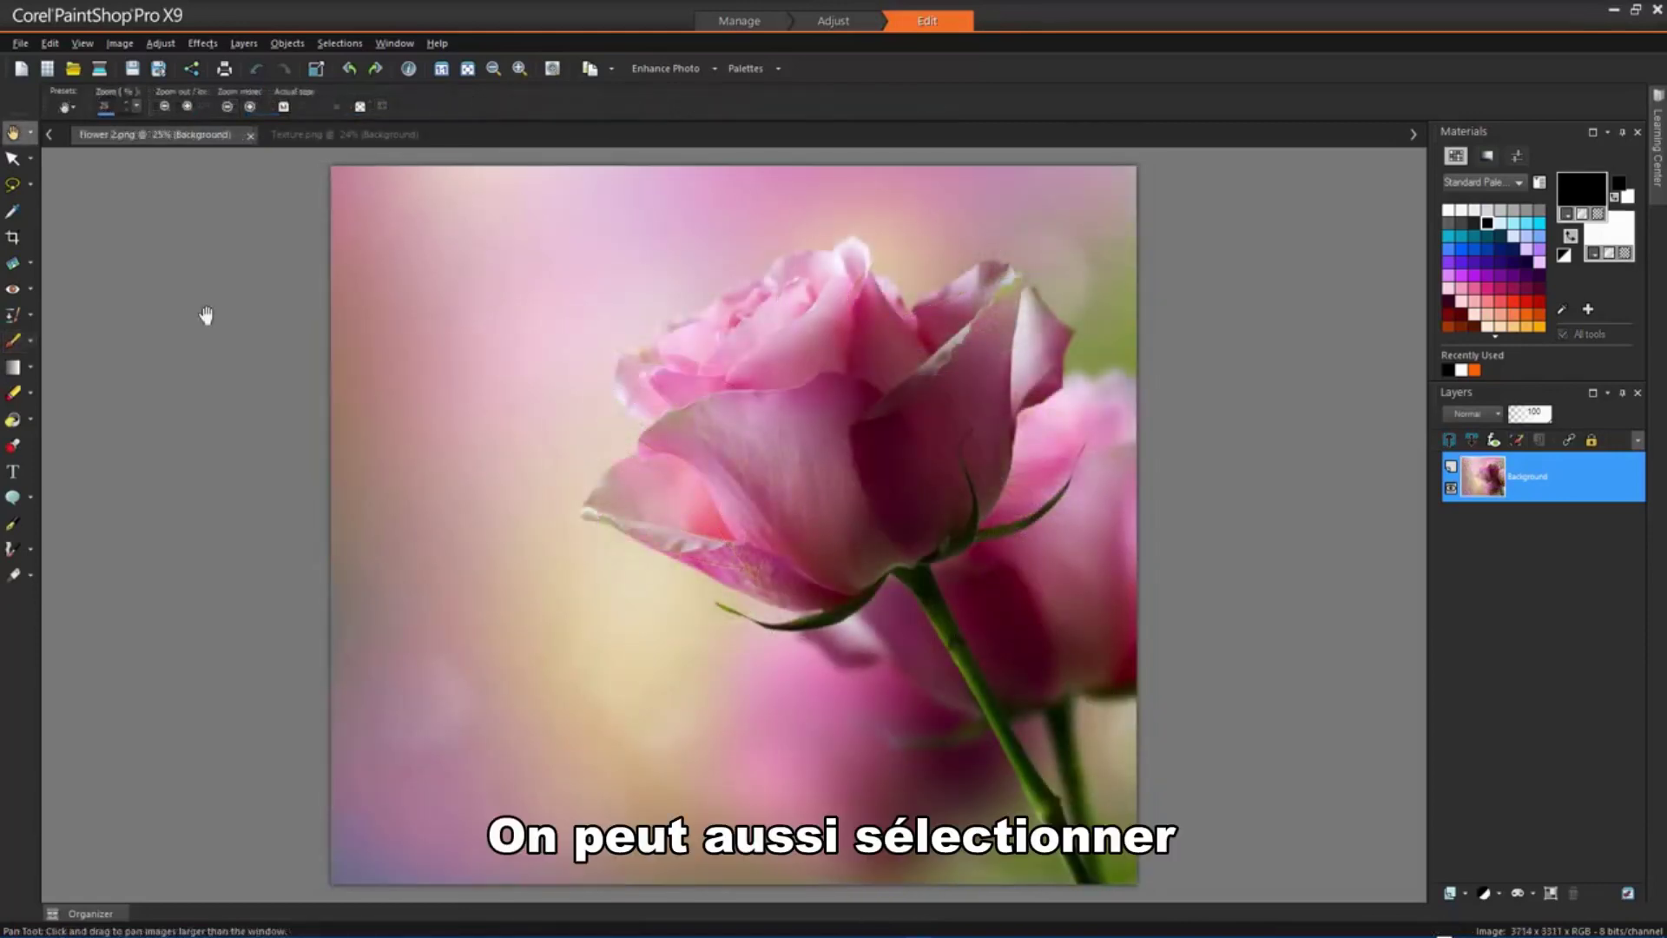
Create a 'TEXT SELECTION' text-shaped selection at the rose photo's top-left
{"action": "left_click", "coordinate": [13, 473]}
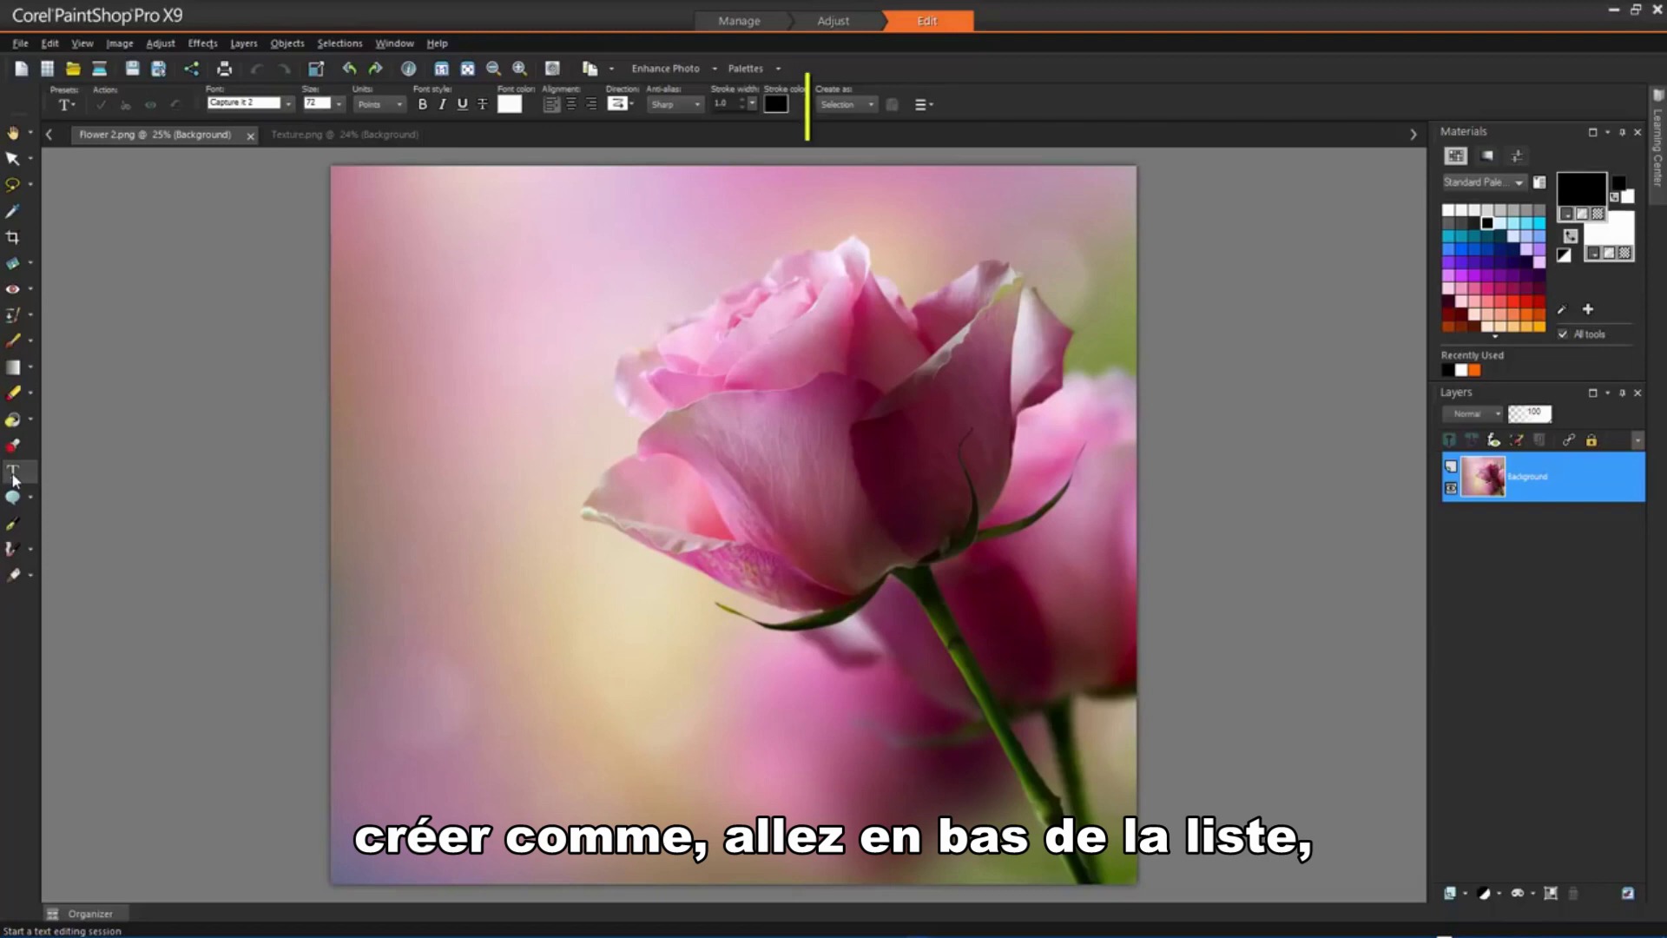
{"action": "left_click", "coordinate": [871, 105]}
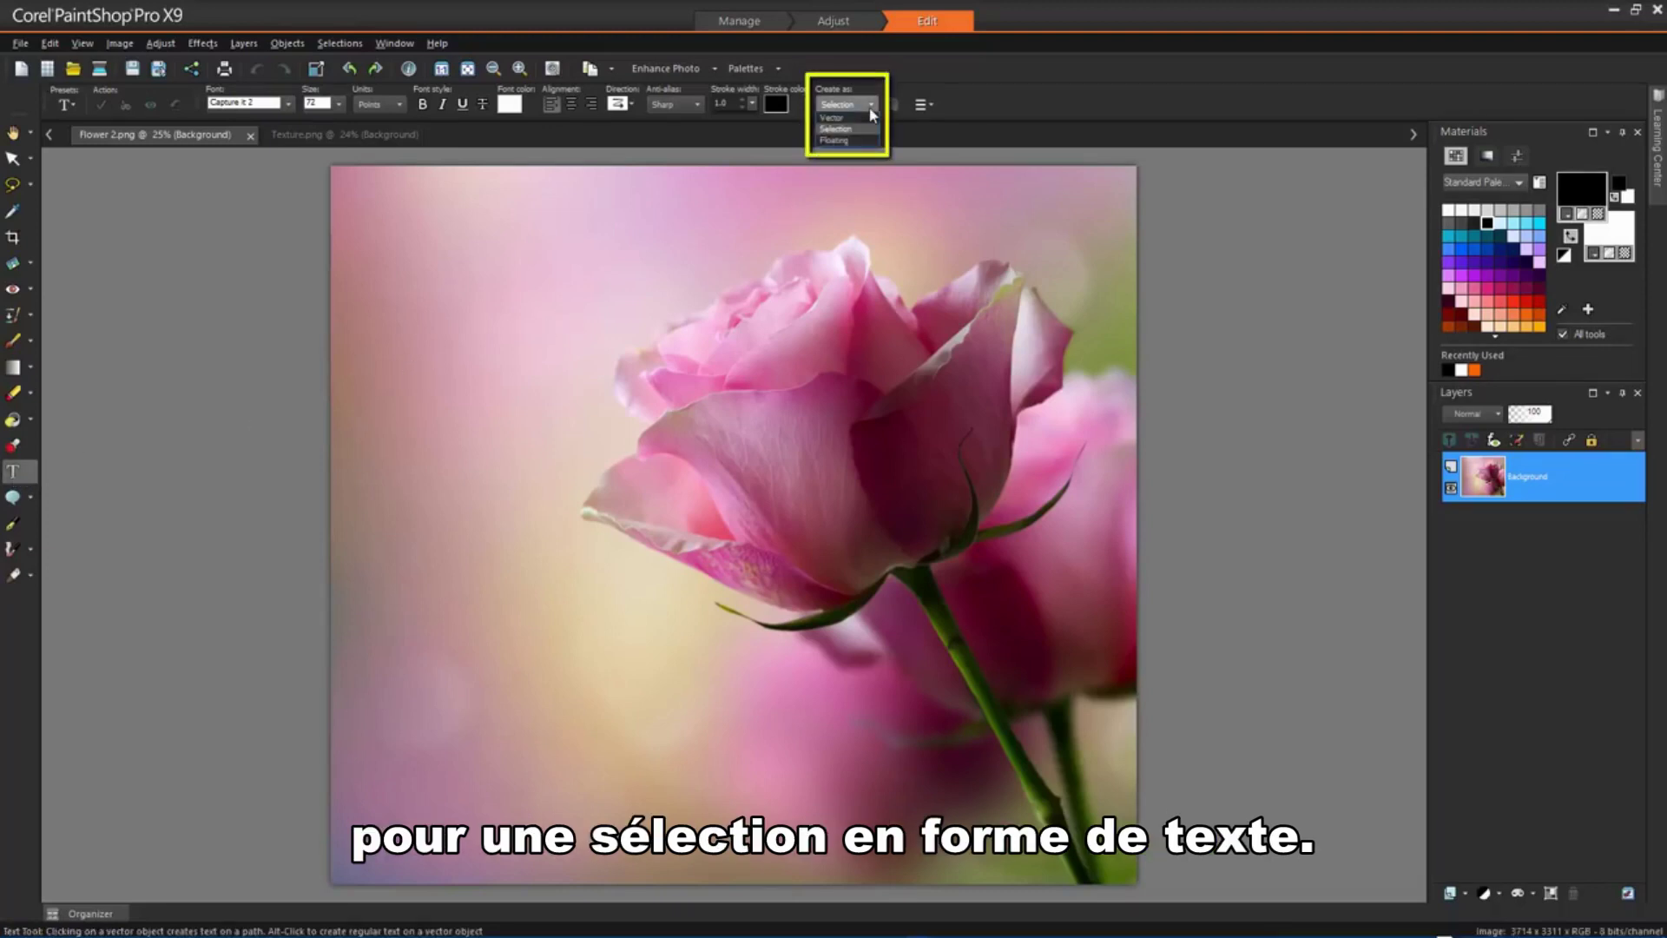
{"action": "left_click", "coordinate": [875, 128]}
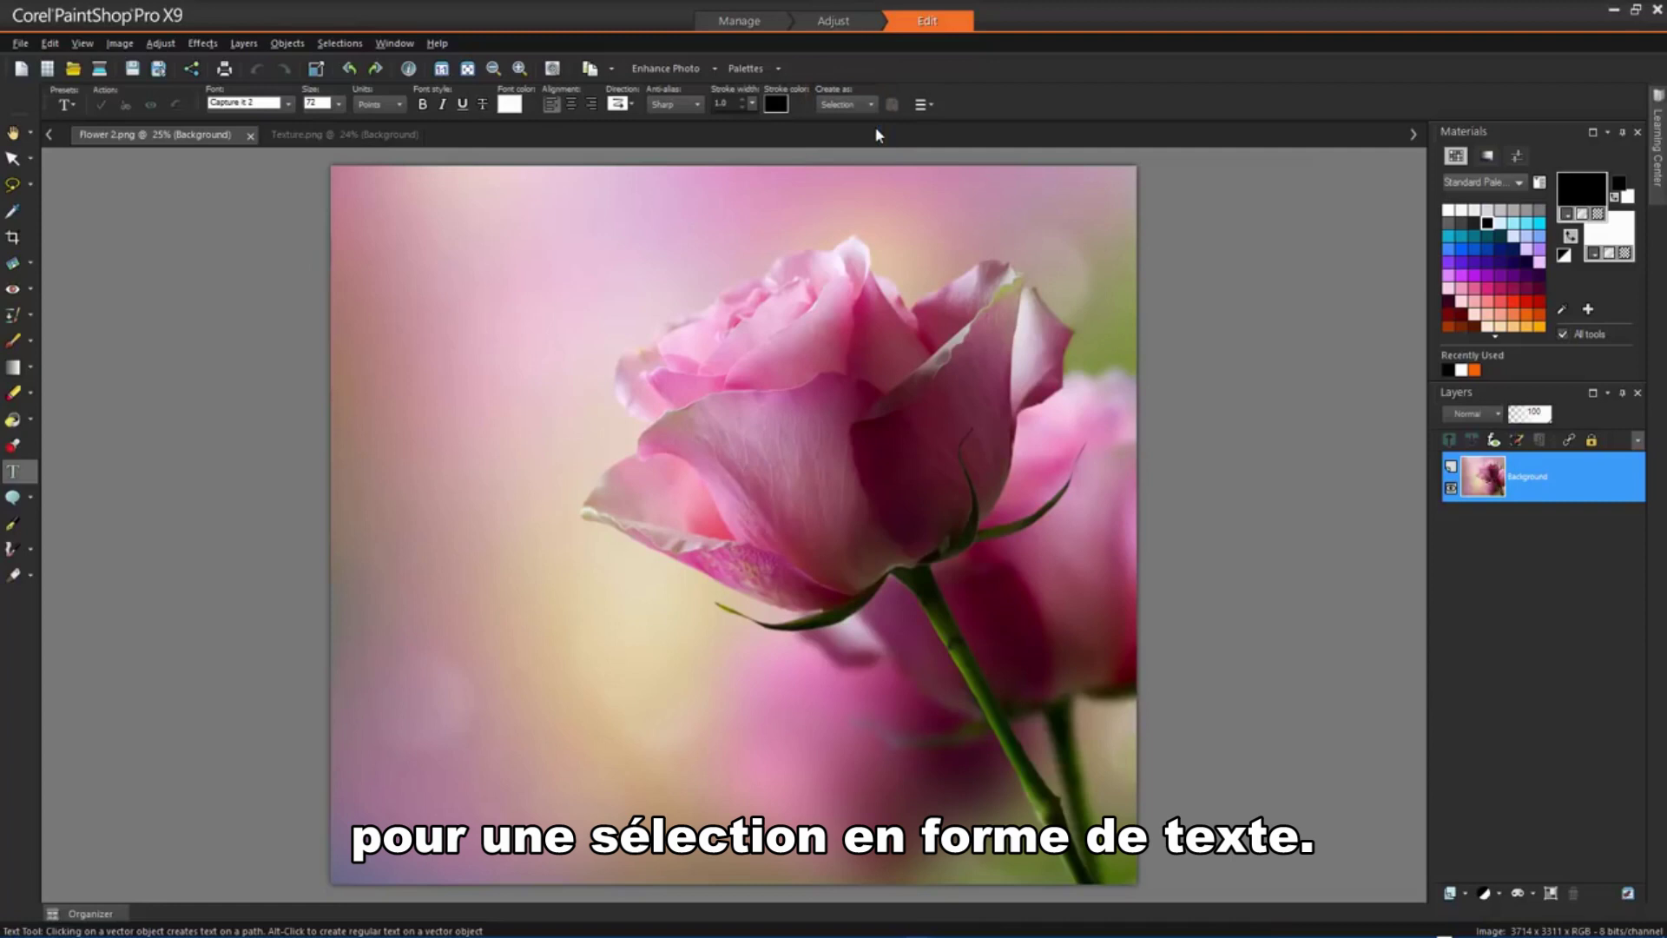
{"action": "left_click", "coordinate": [366, 252]}
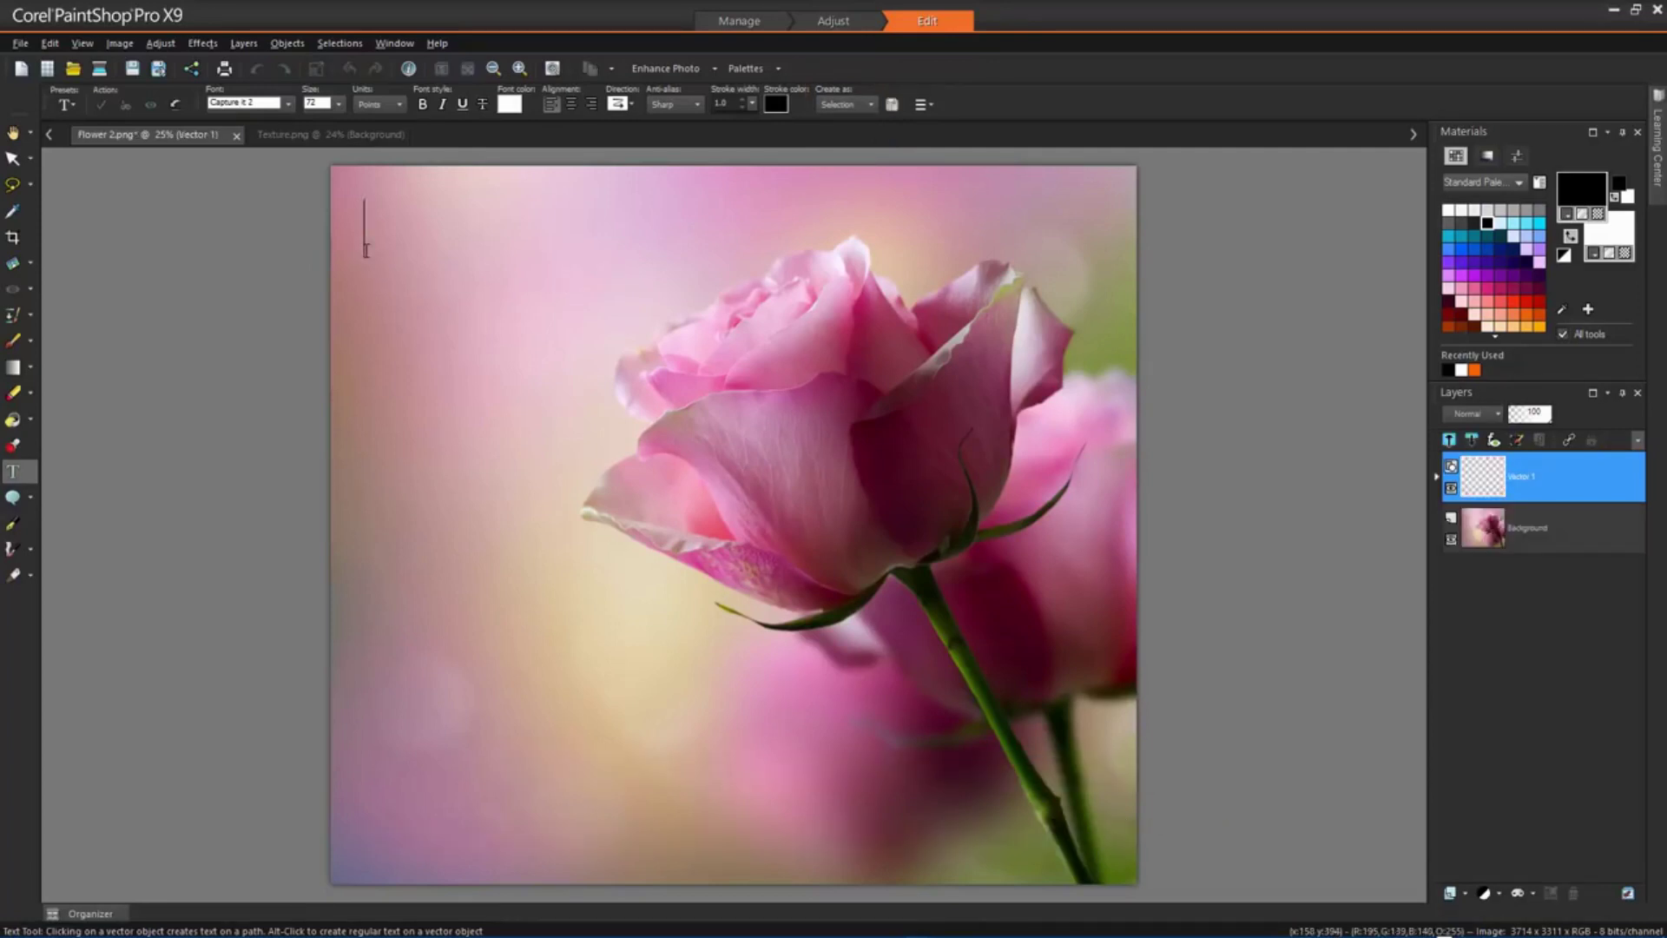
{"action": "type", "text": "TEXT SELECT"}
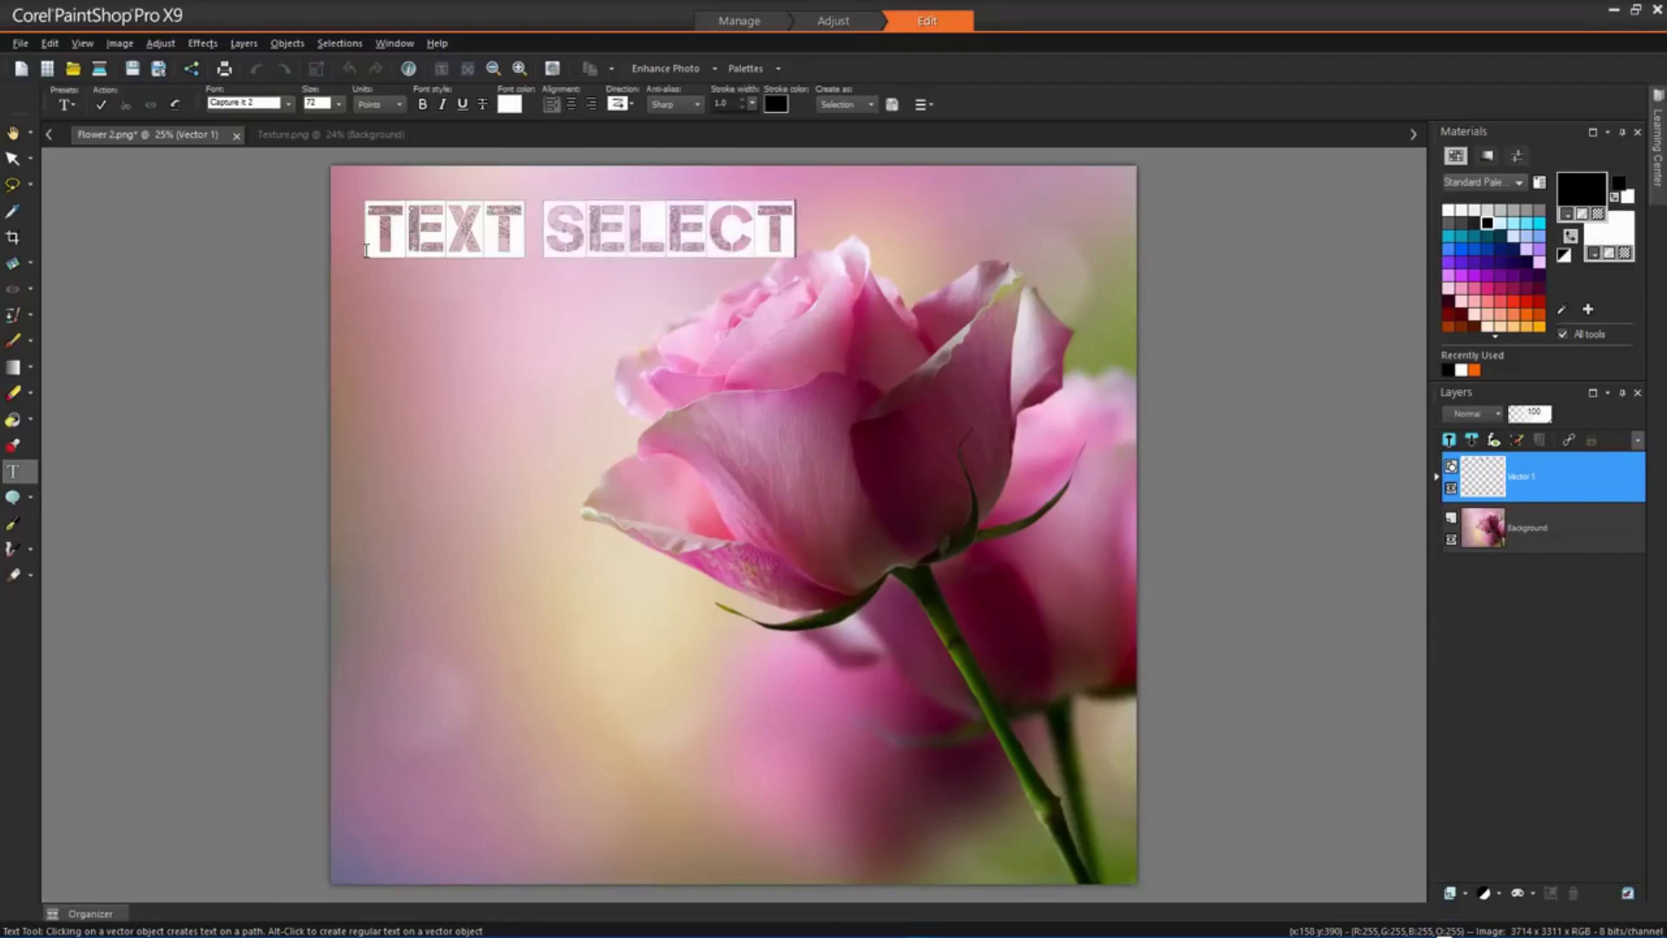
{"action": "type", "text": "ION"}
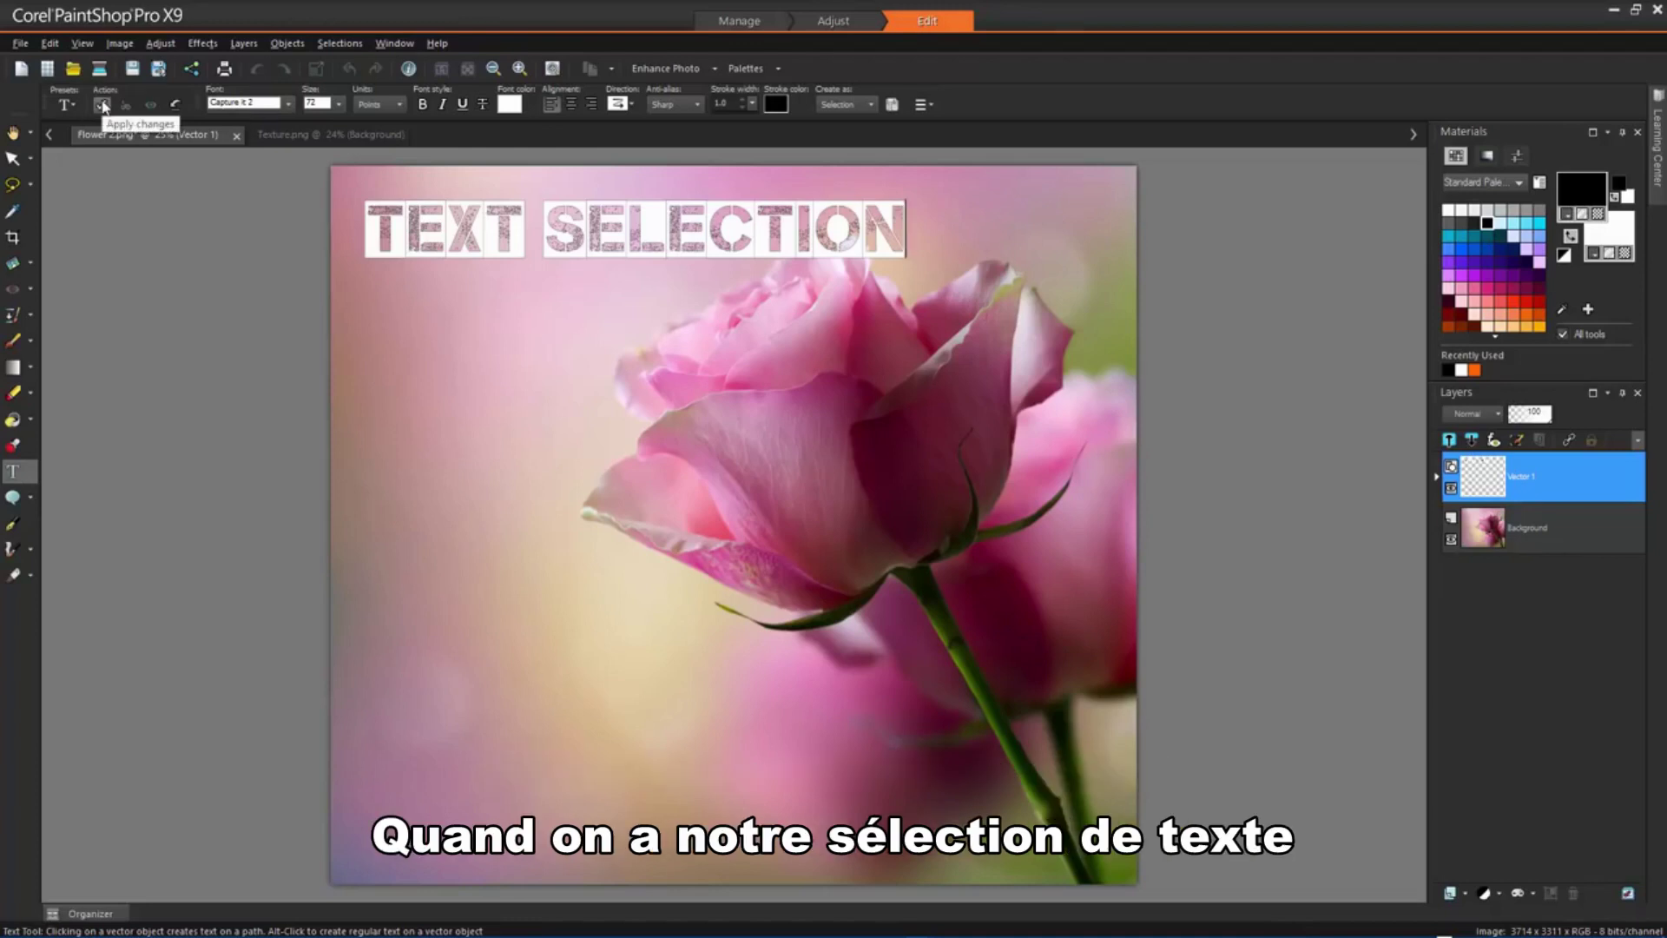
{"action": "left_click", "coordinate": [102, 106]}
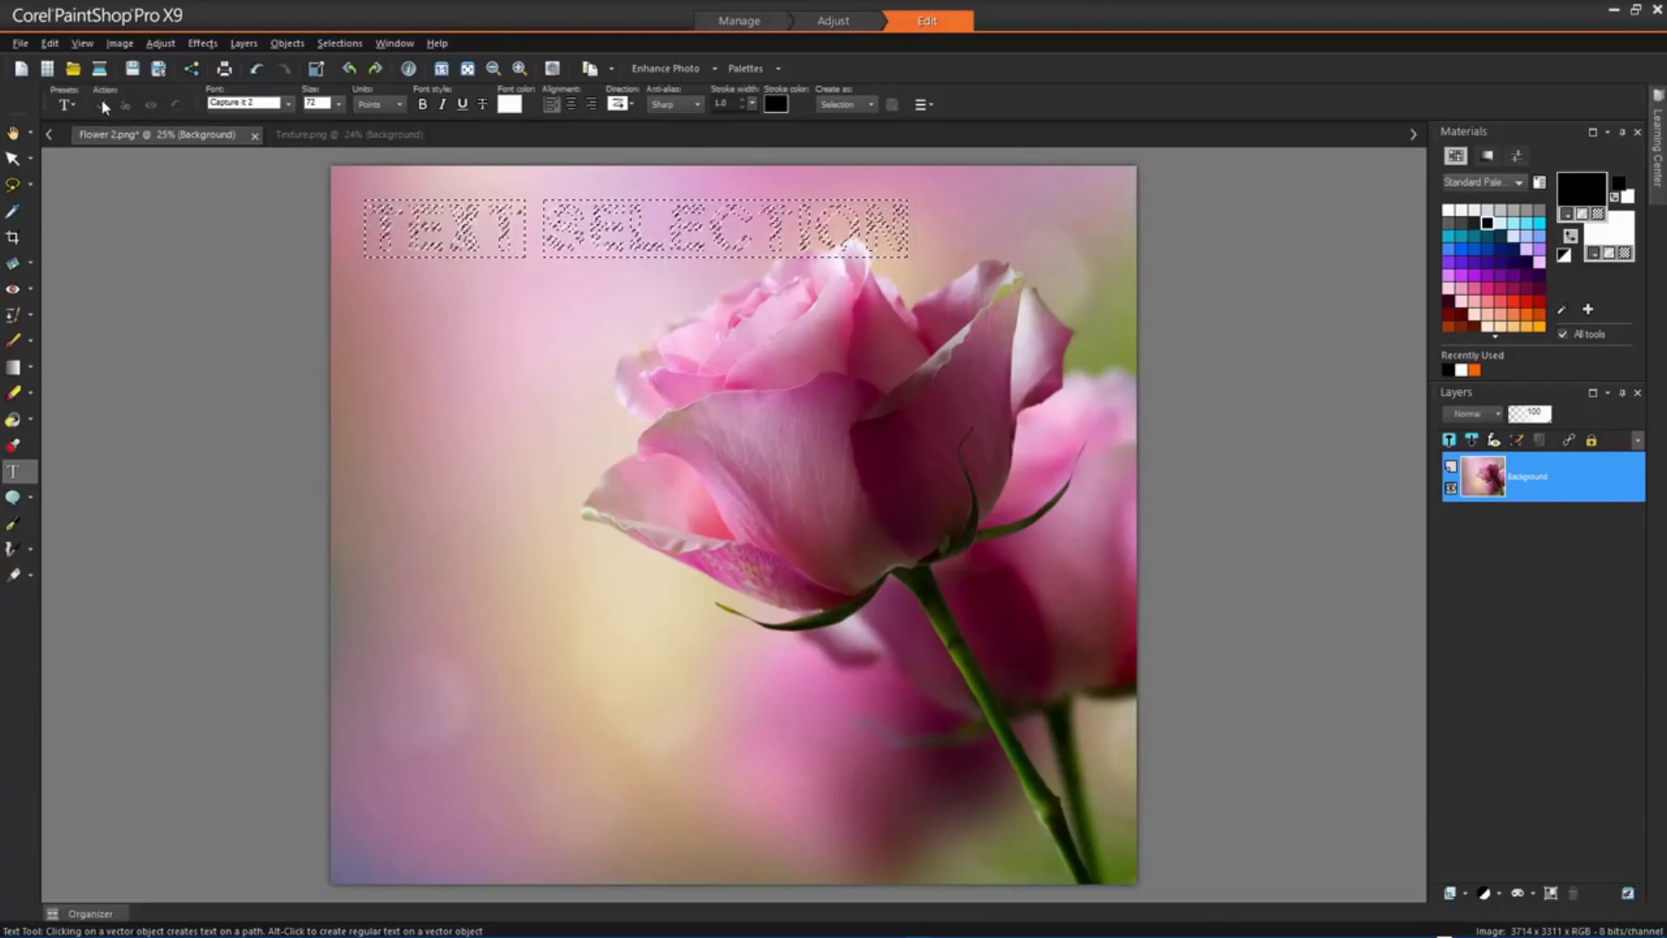
Copy the whole Texture.png image to the clipboard
{"action": "left_click", "coordinate": [286, 136]}
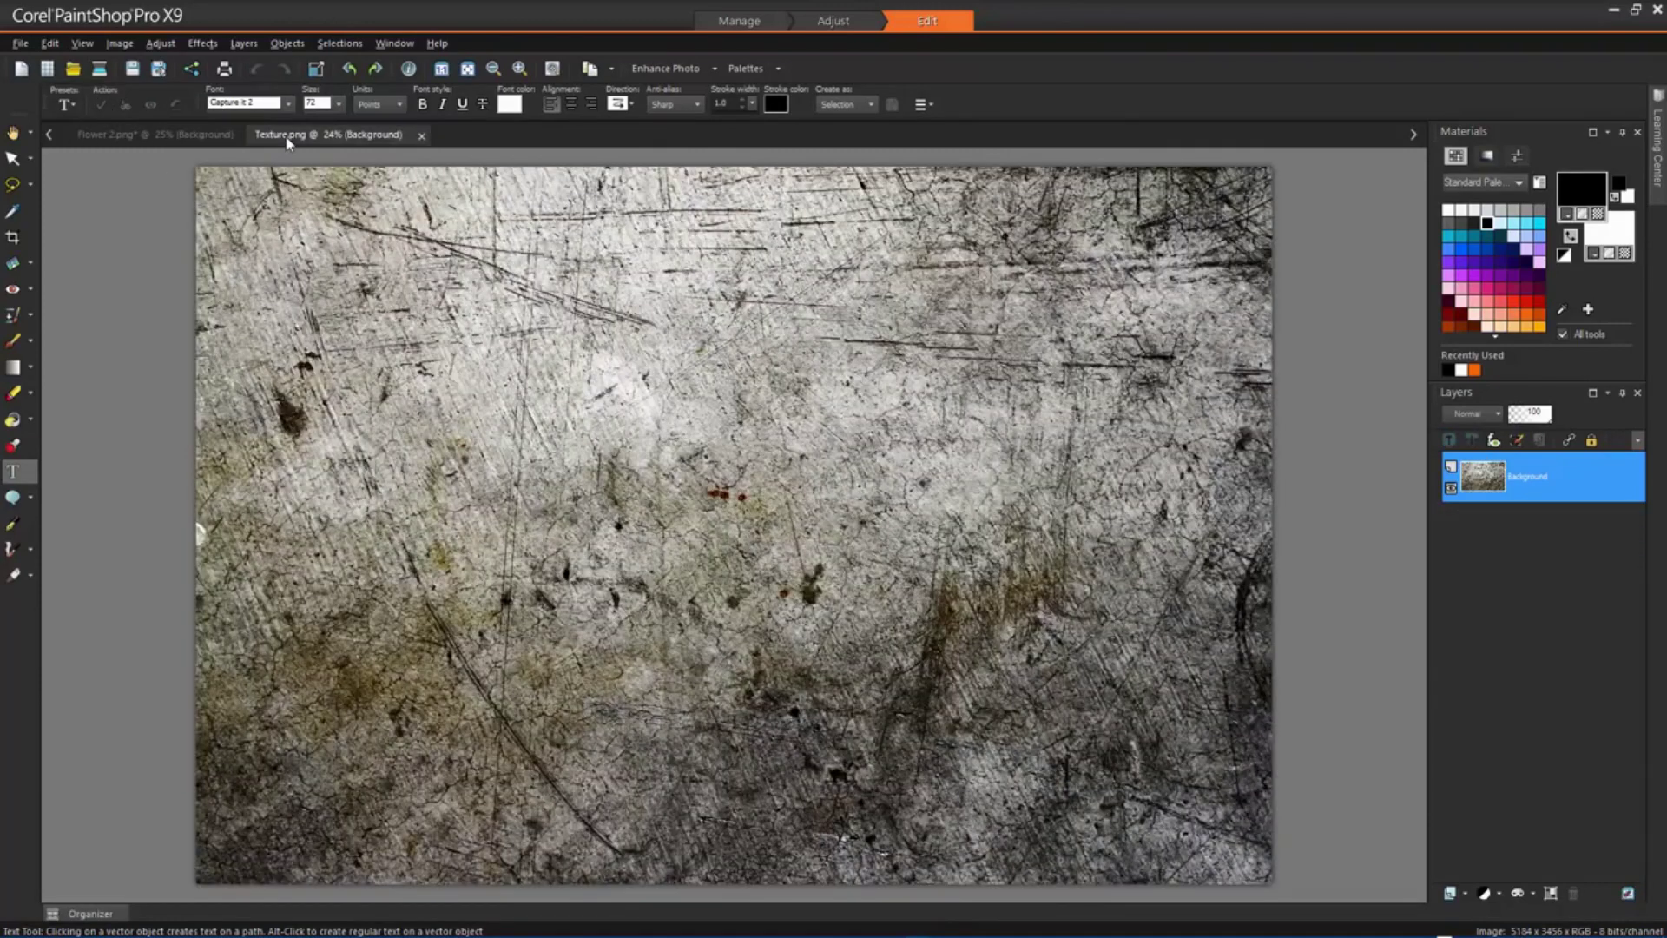
{"action": "left_click", "coordinate": [14, 132]}
{"action": "right_click", "coordinate": [496, 267]}
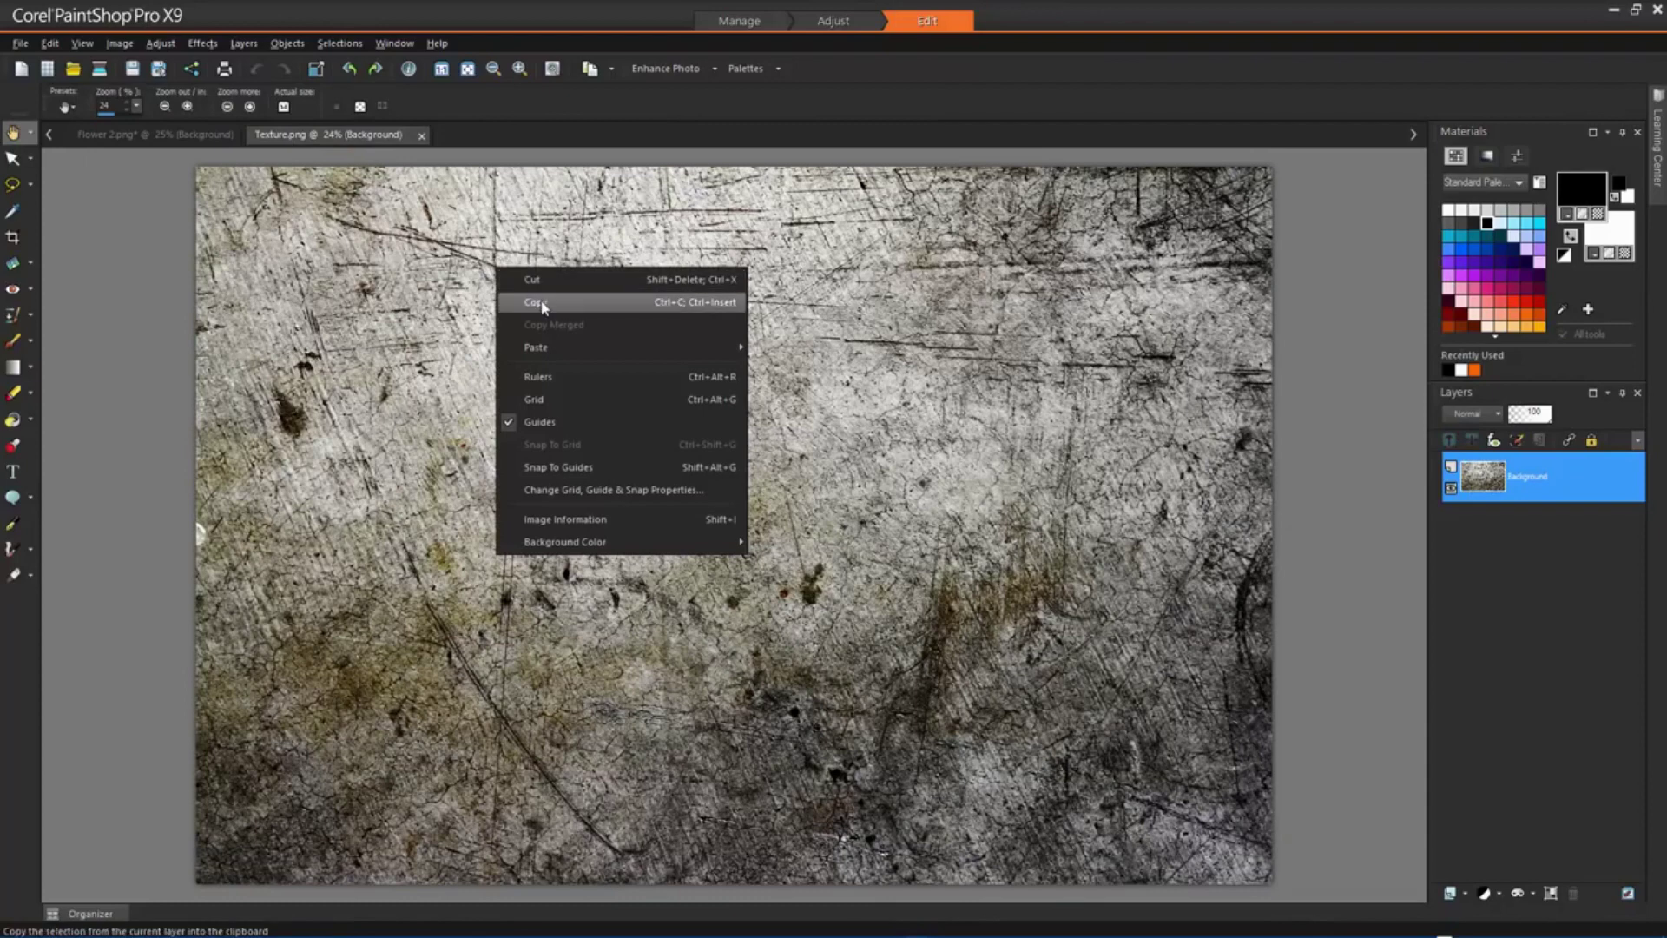
{"action": "left_click", "coordinate": [543, 304]}
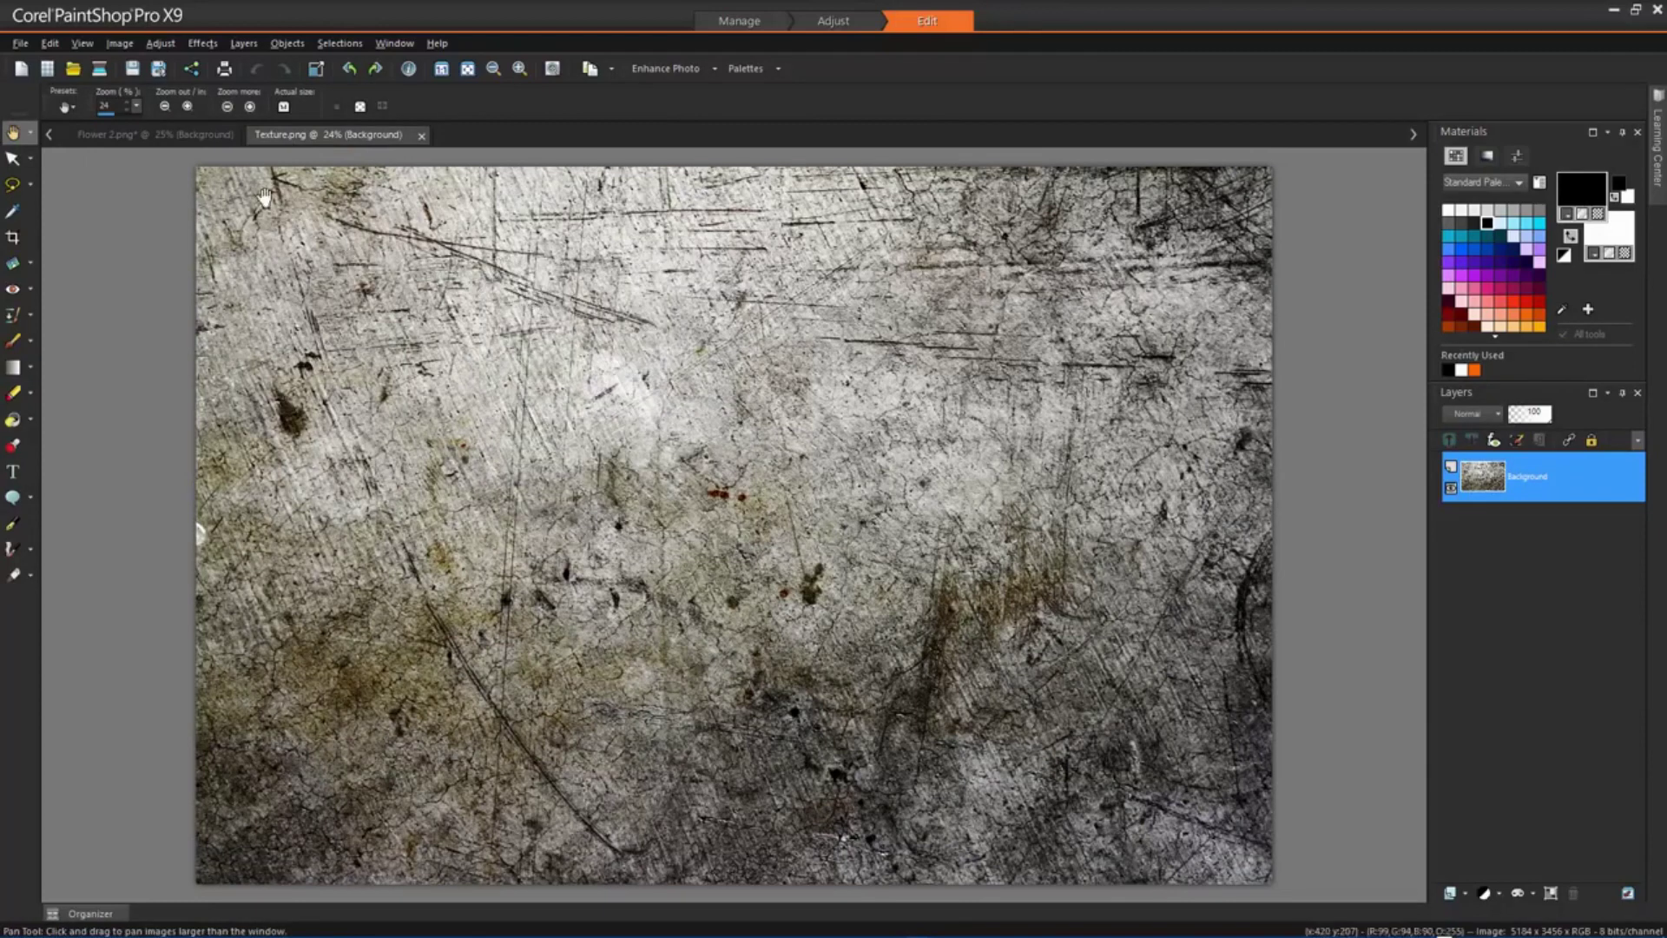
Paste the texture into the rose photo's letter selection, then select none
{"action": "left_click", "coordinate": [201, 137]}
{"action": "right_click", "coordinate": [503, 239]}
{"action": "mouse_move", "coordinate": [569, 325]}
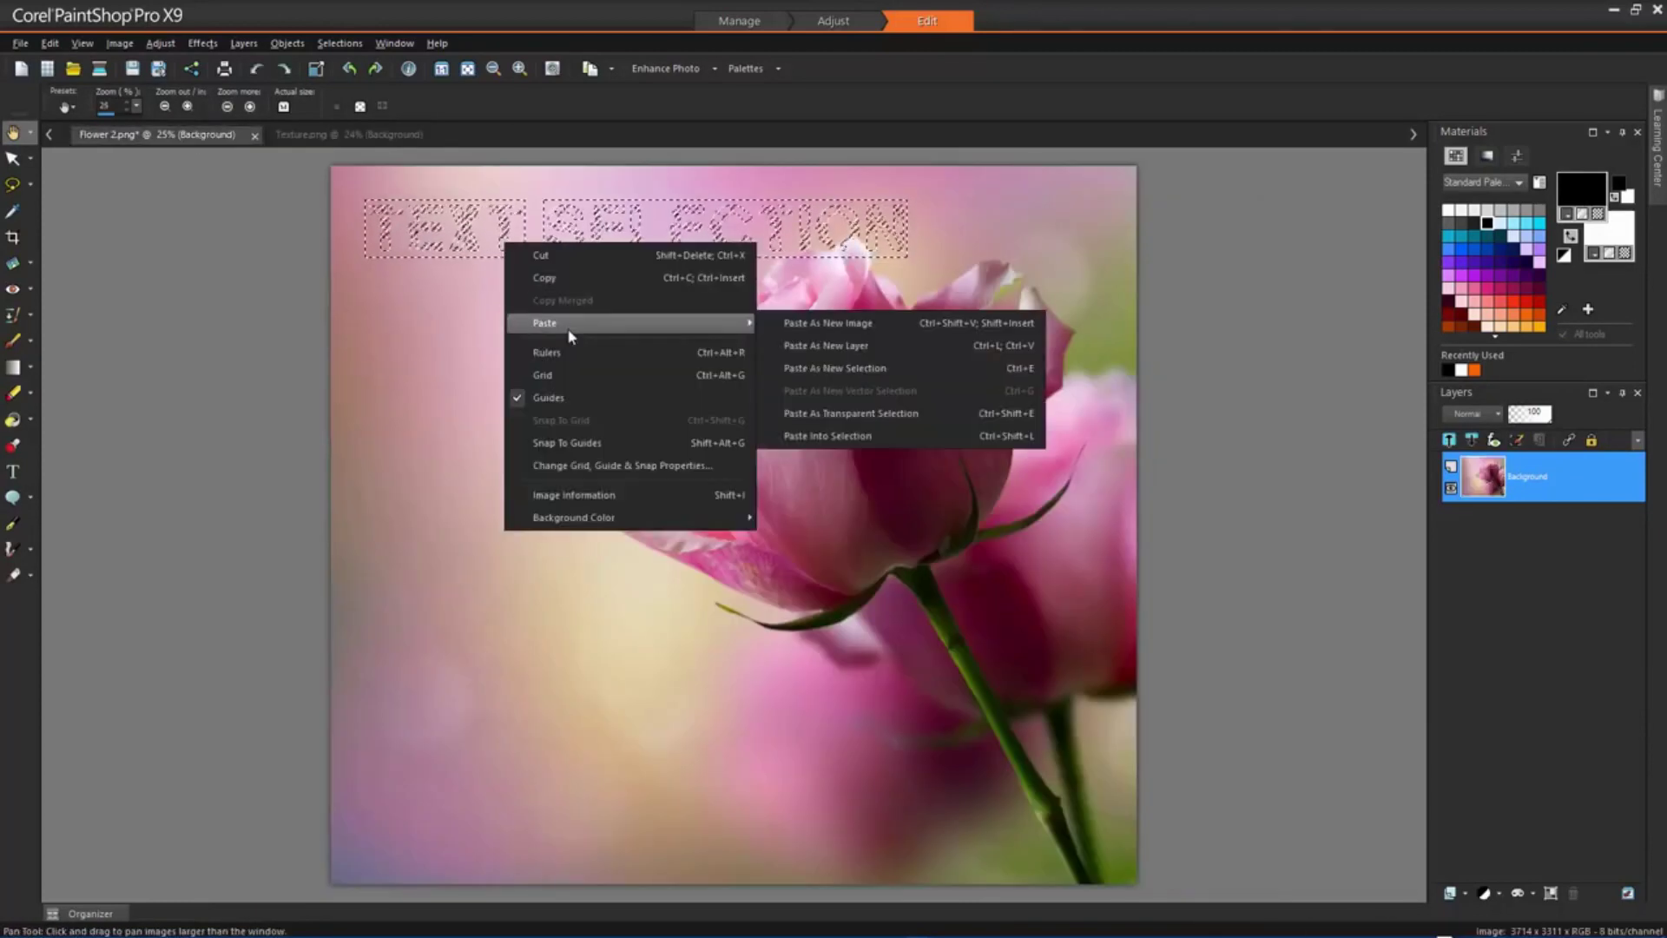
{"action": "left_click", "coordinate": [919, 436]}
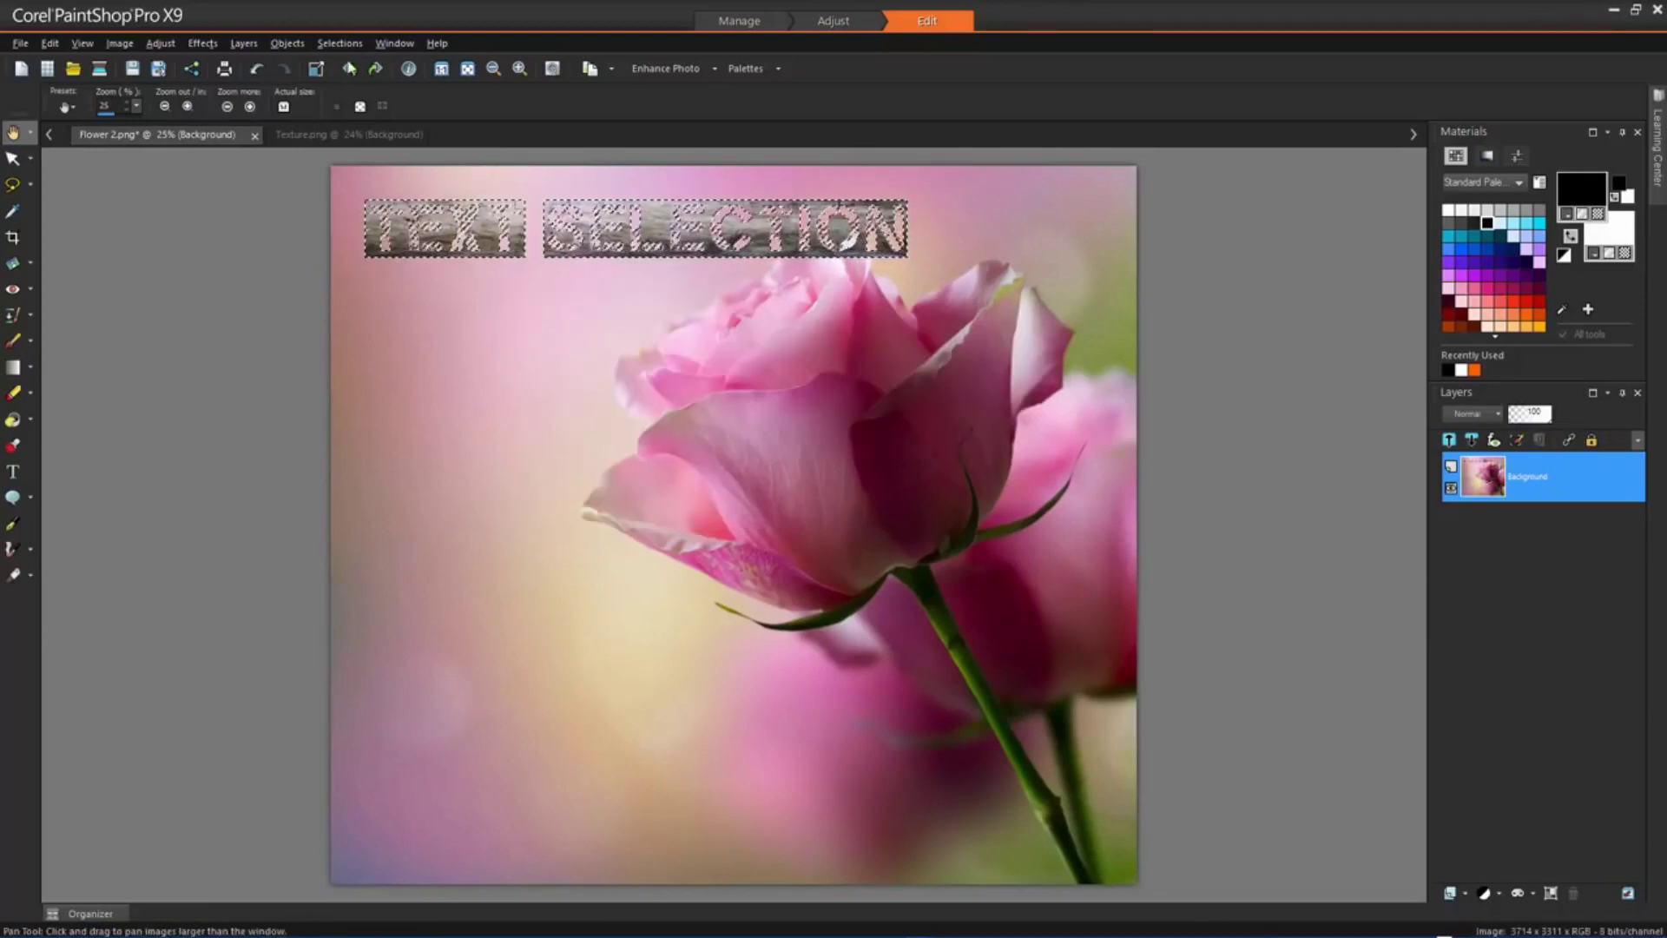
{"action": "left_click", "coordinate": [340, 42]}
{"action": "left_click", "coordinate": [359, 86]}
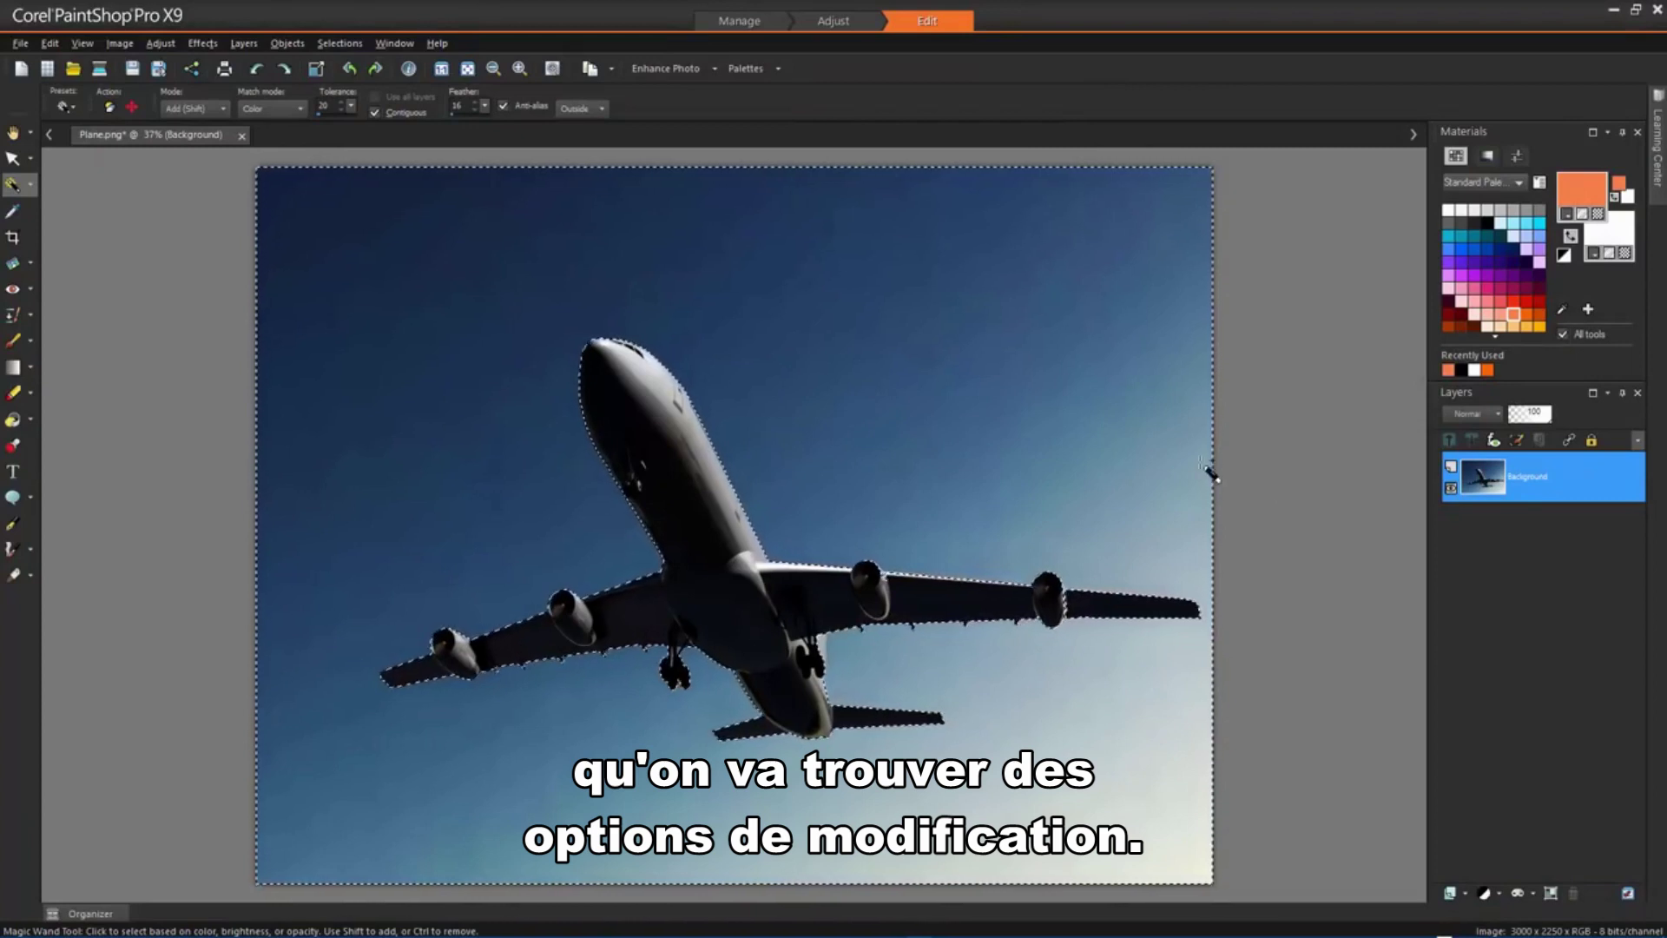
Hide the plane's selection marquee and paint orange over the plane's nose
{"action": "left_click", "coordinate": [358, 42]}
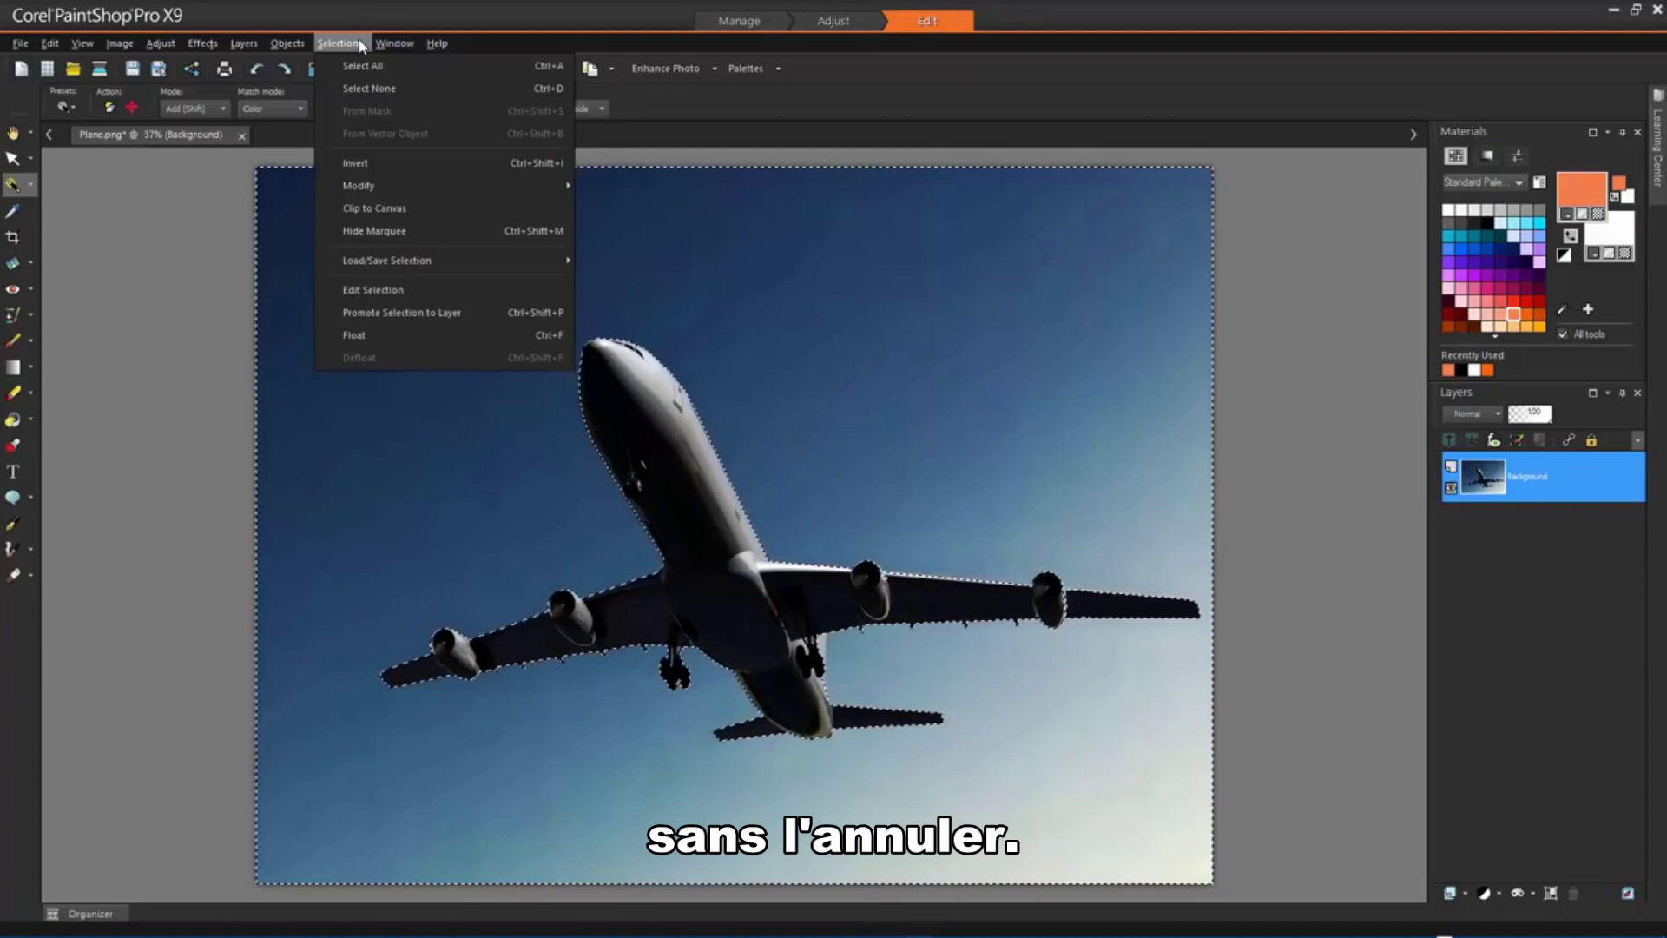
{"action": "left_click", "coordinate": [382, 230]}
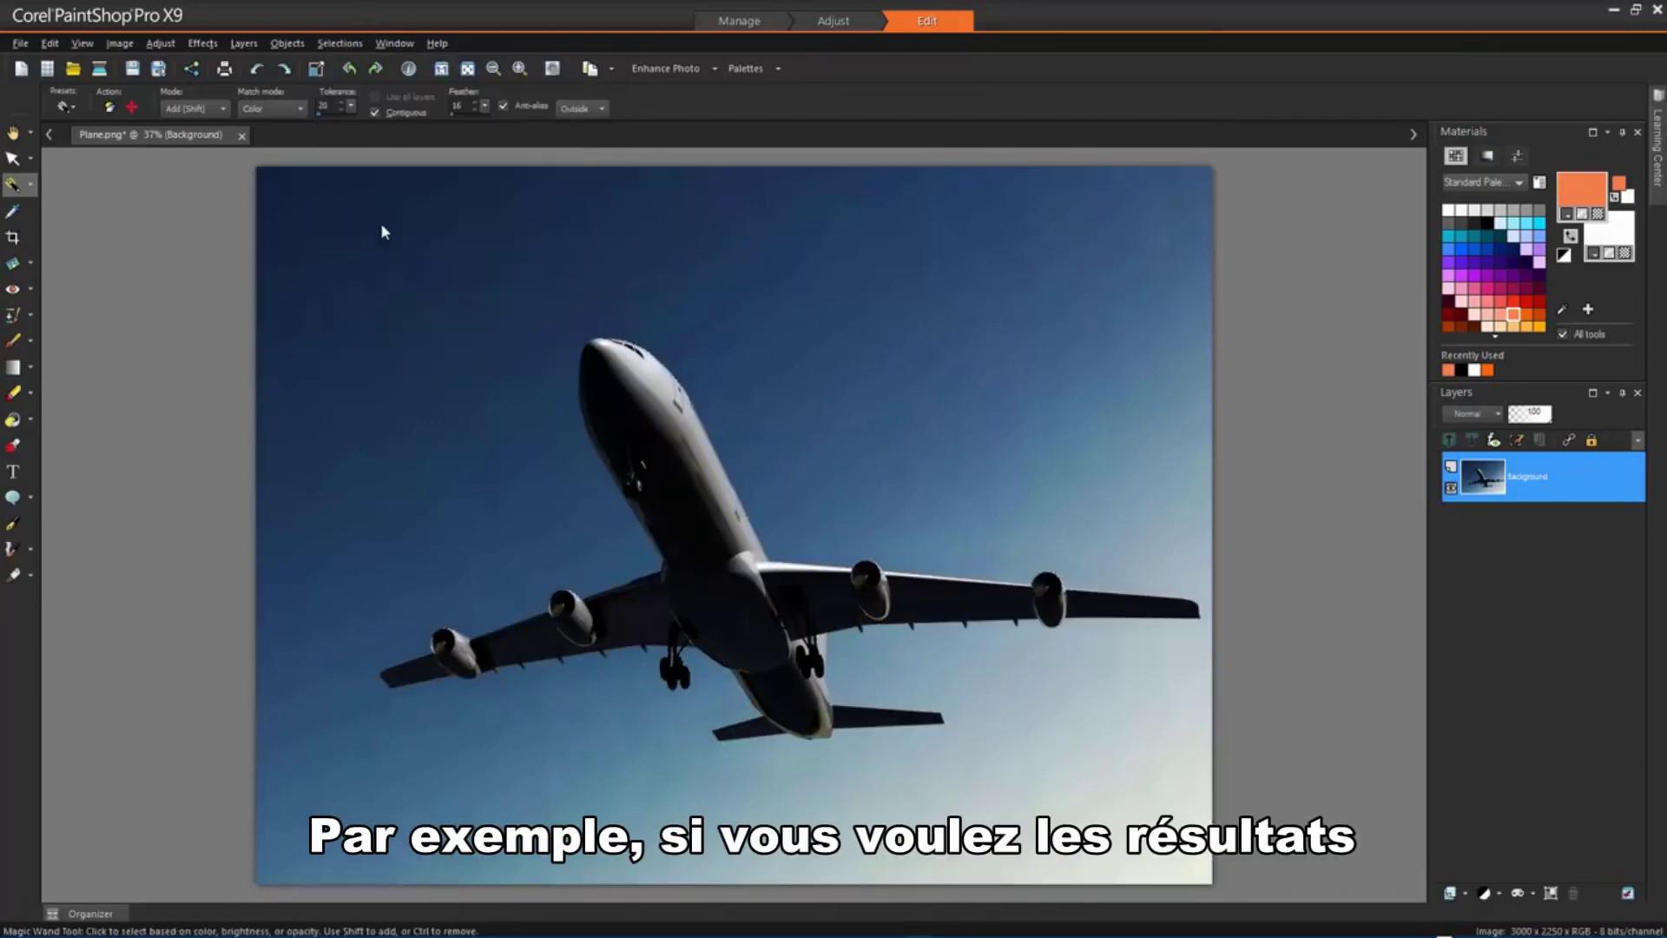
{"action": "left_click", "coordinate": [13, 340]}
{"action": "mouse_move", "coordinate": [615, 317]}
{"action": "left_mouse_down"}
{"action": "mouse_move", "coordinate": [661, 332]}
{"action": "mouse_move", "coordinate": [641, 339]}
{"action": "mouse_move", "coordinate": [708, 369]}
{"action": "mouse_move", "coordinate": [717, 421]}
{"action": "left_mouse_up"}
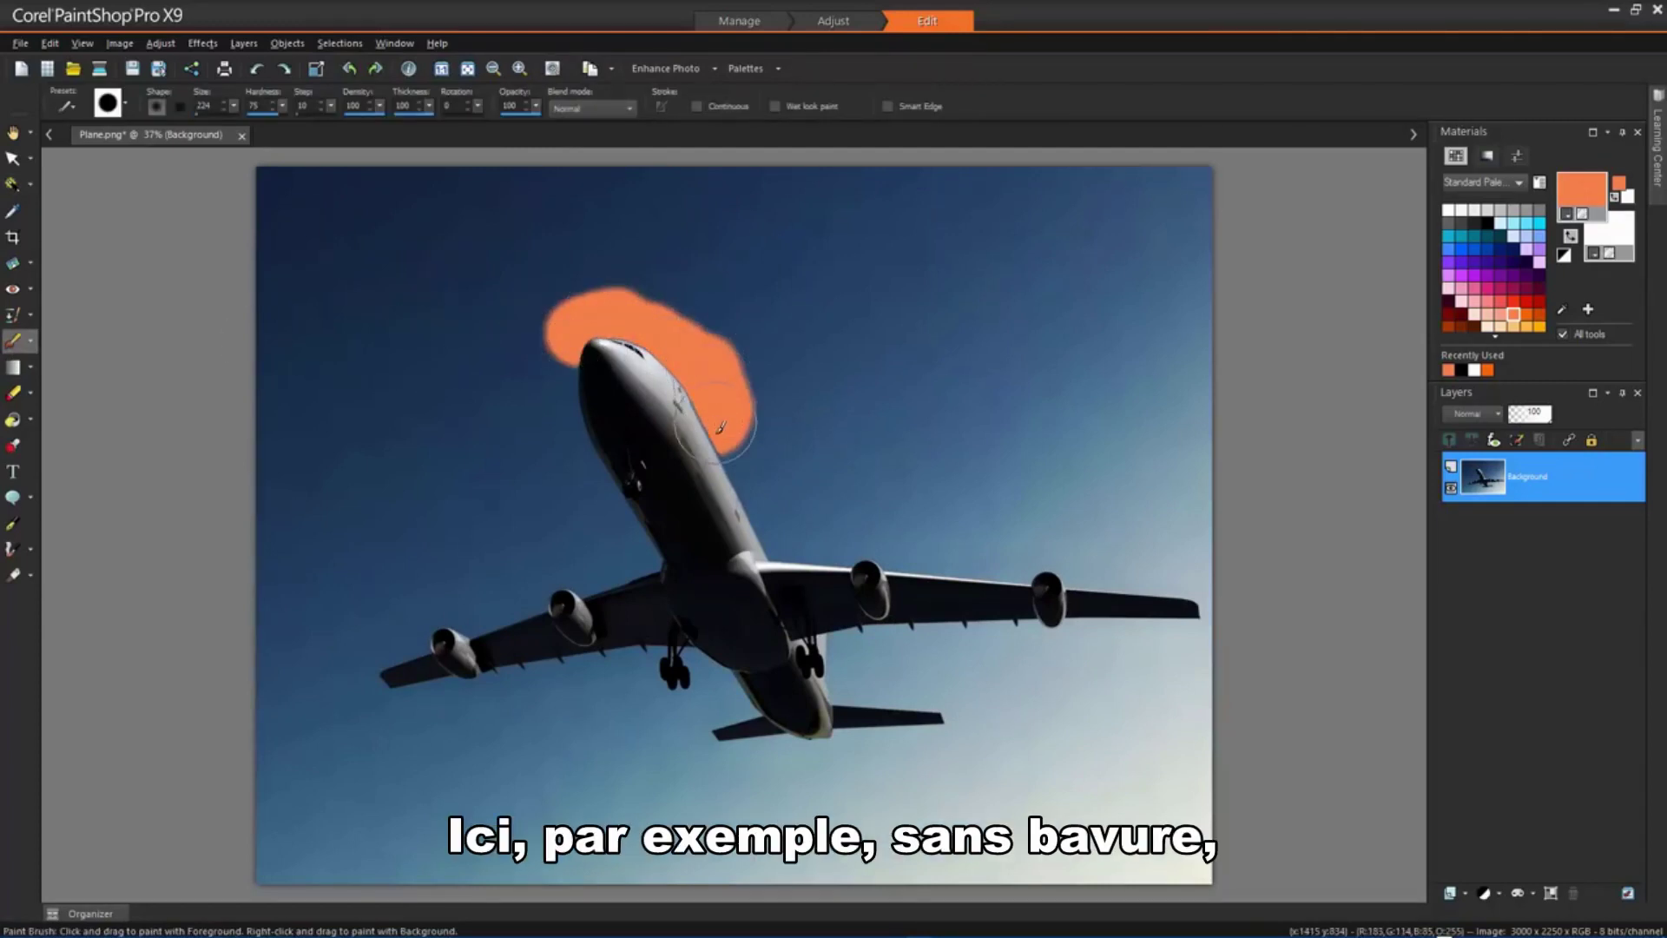
Apply an Inside feather of 56 to the plane selection
{"action": "left_click", "coordinate": [339, 43]}
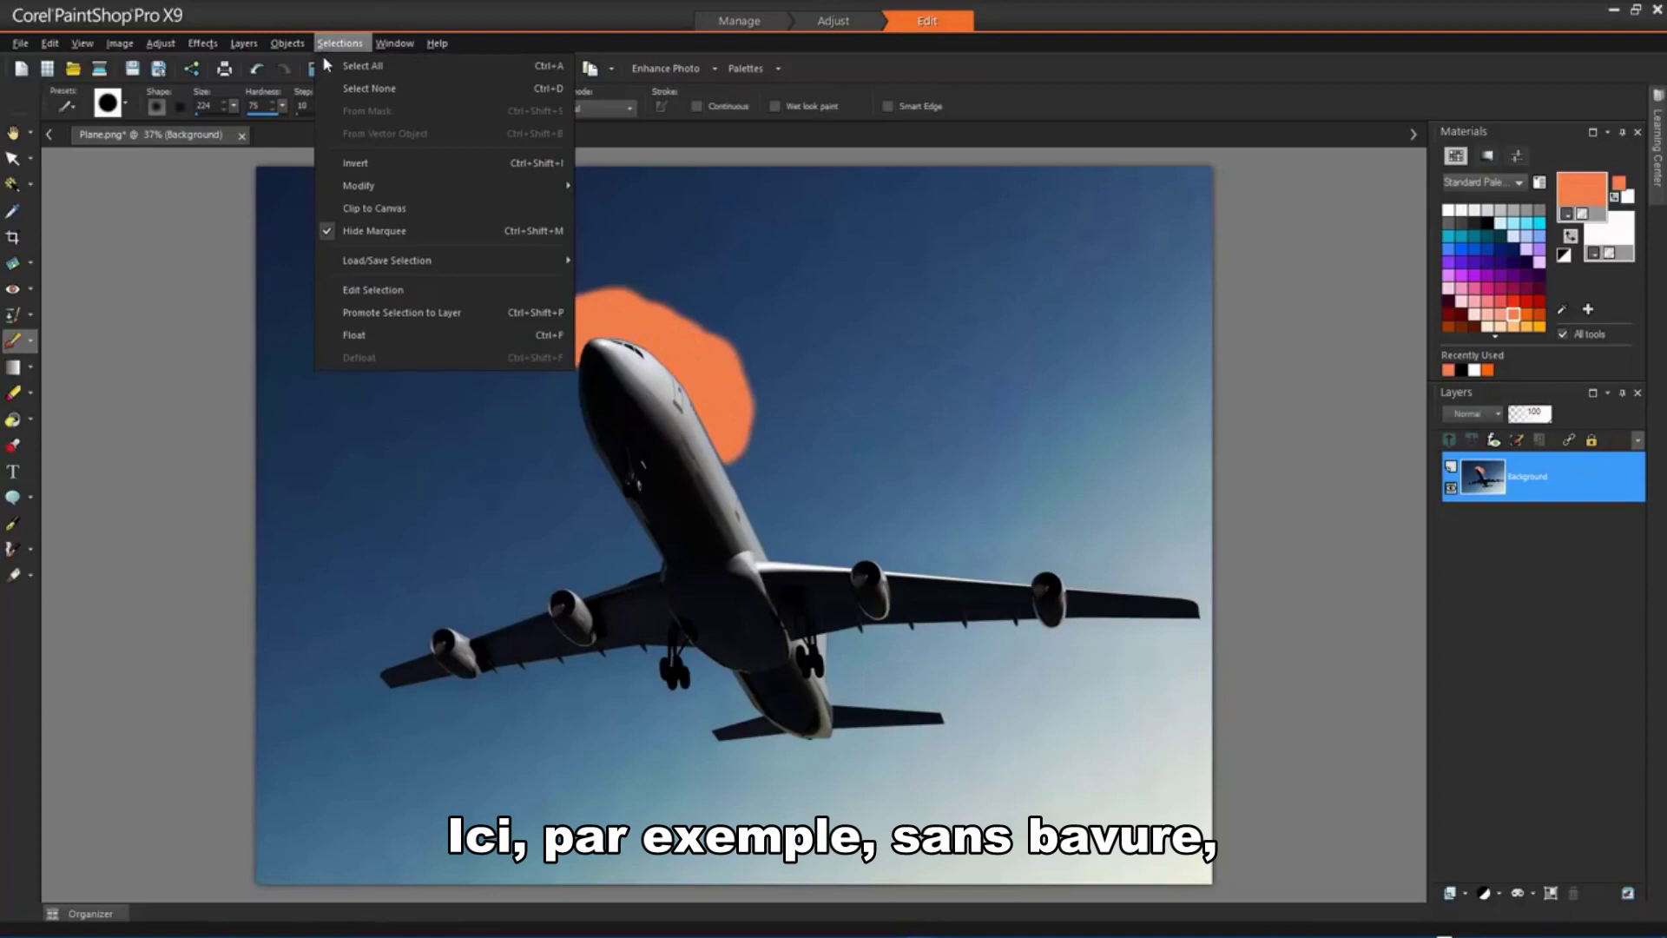
{"action": "mouse_move", "coordinate": [389, 195]}
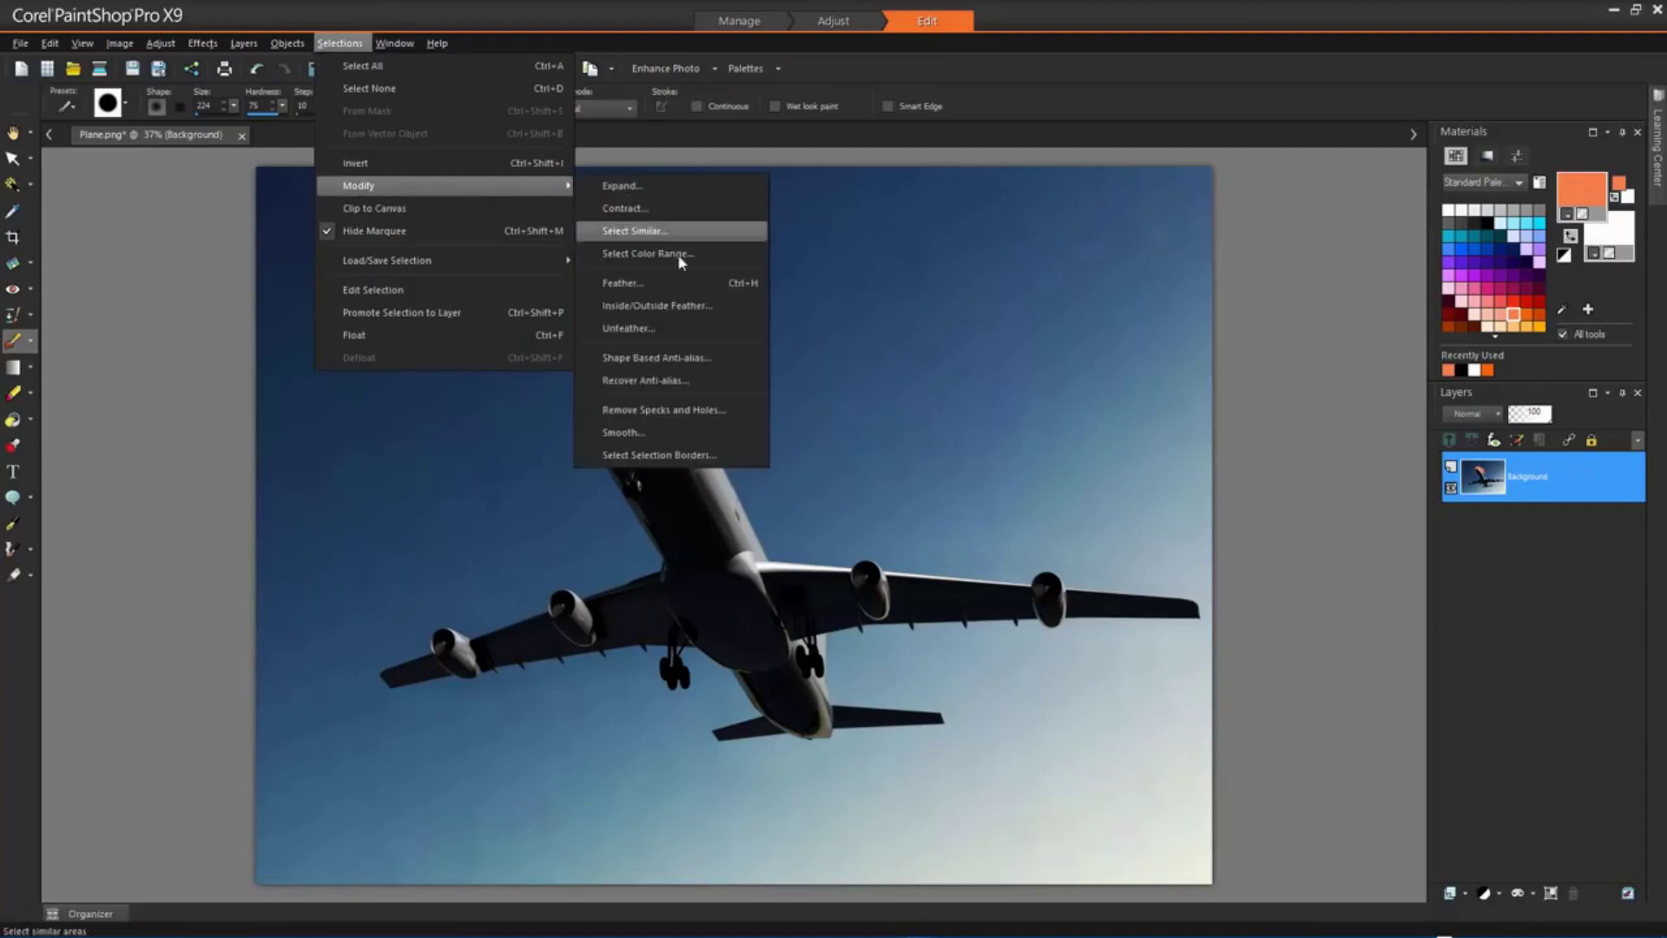
{"action": "left_click", "coordinate": [695, 318]}
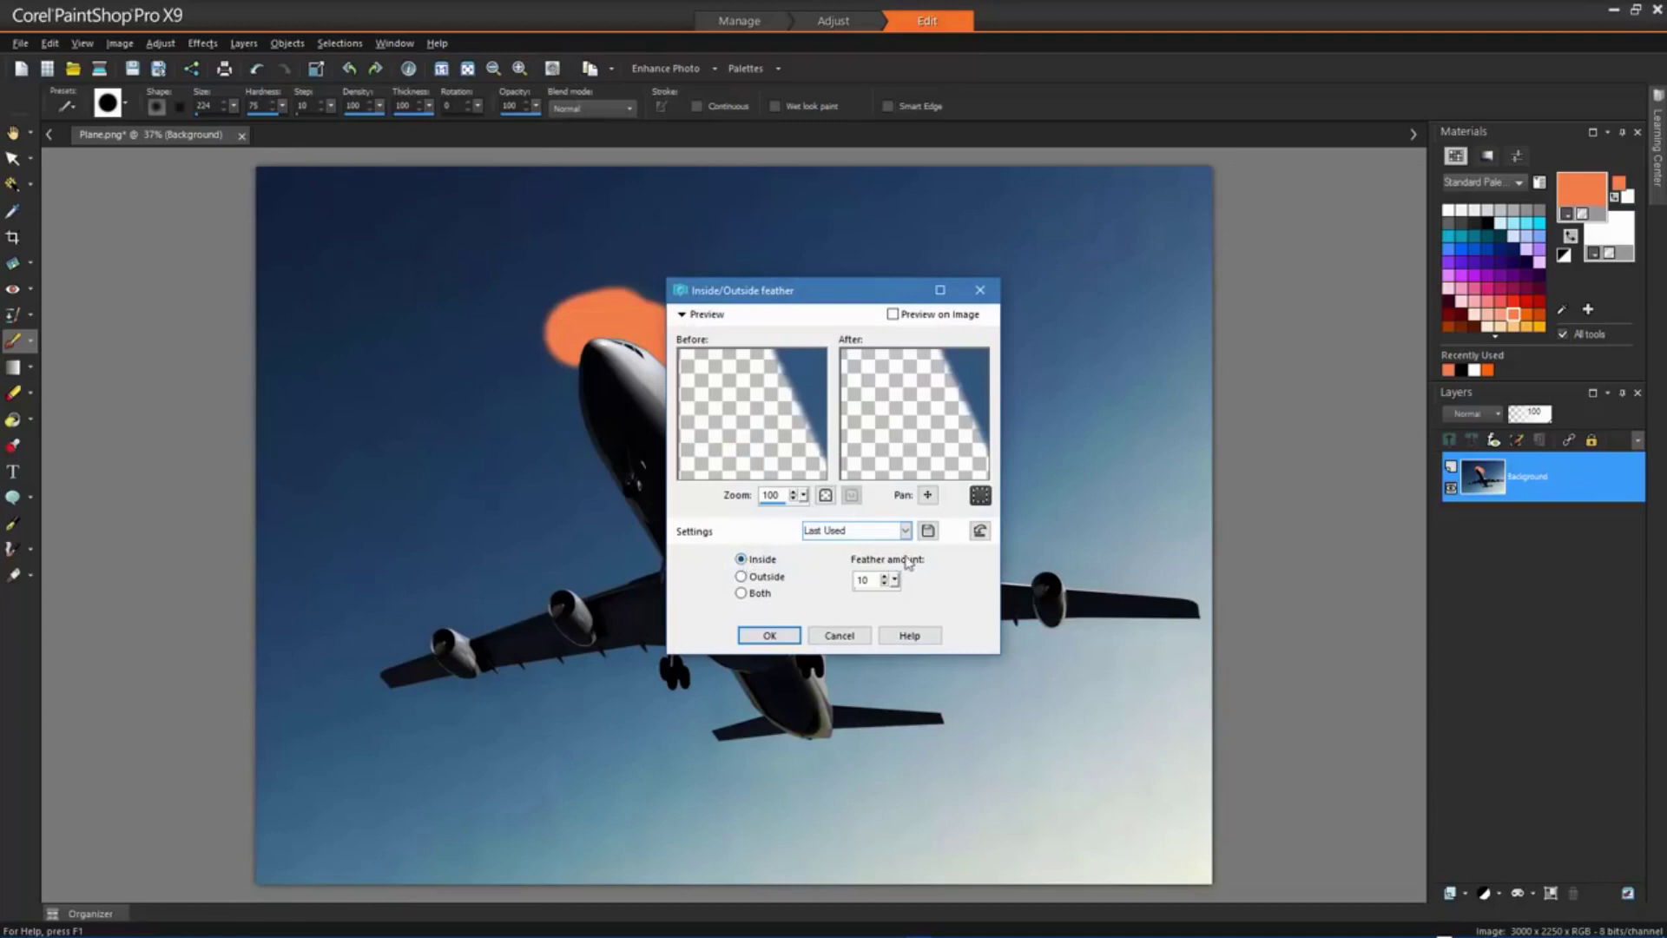
{"action": "left_click_drag", "start_coordinate": [895, 580], "coordinate": [918, 587]}
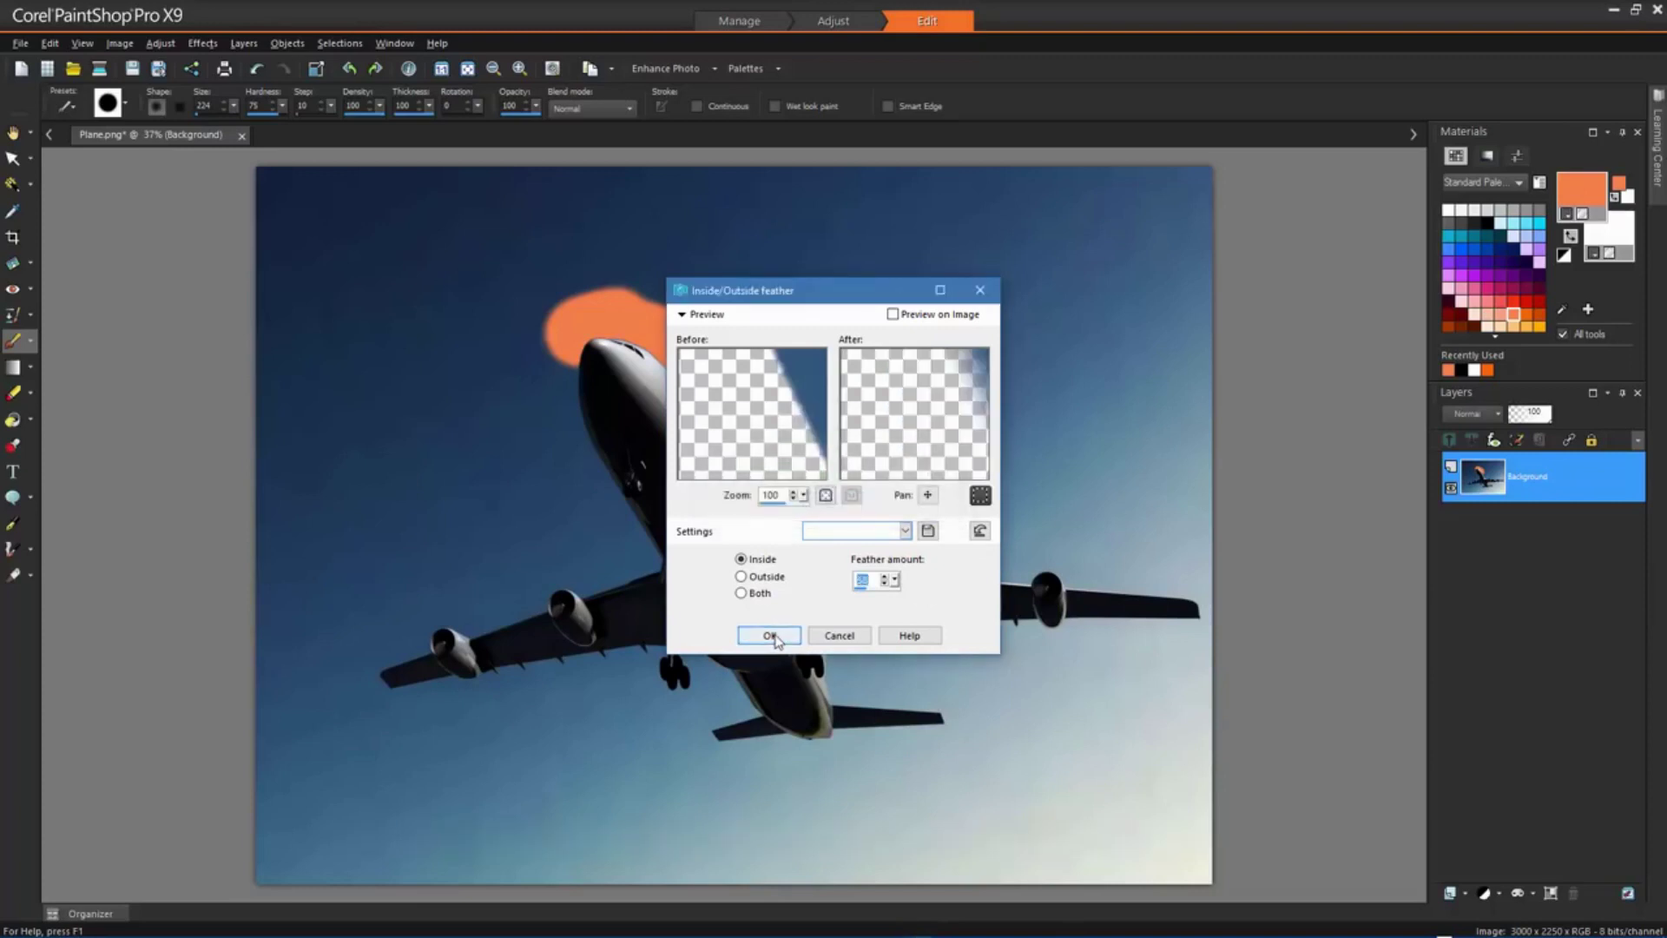
{"action": "left_click", "coordinate": [770, 635]}
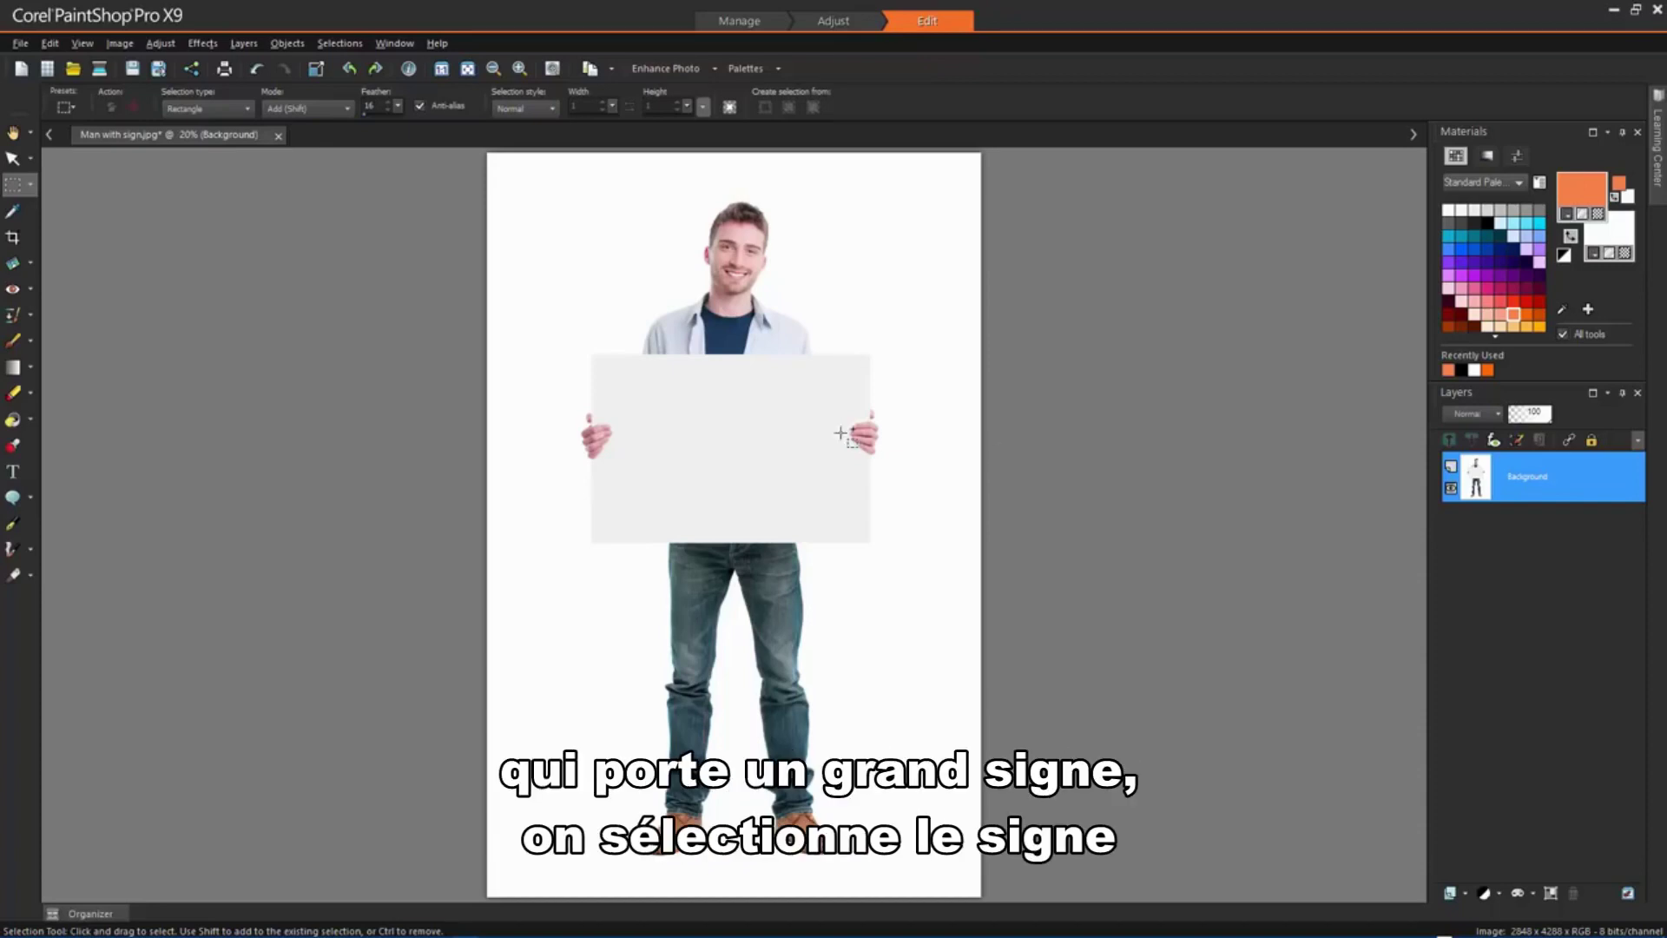
Select the blank sign, then use the Smart Selection Brush to add the shirt and head
{"action": "left_click_drag", "start_coordinate": [591, 353], "coordinate": [872, 541]}
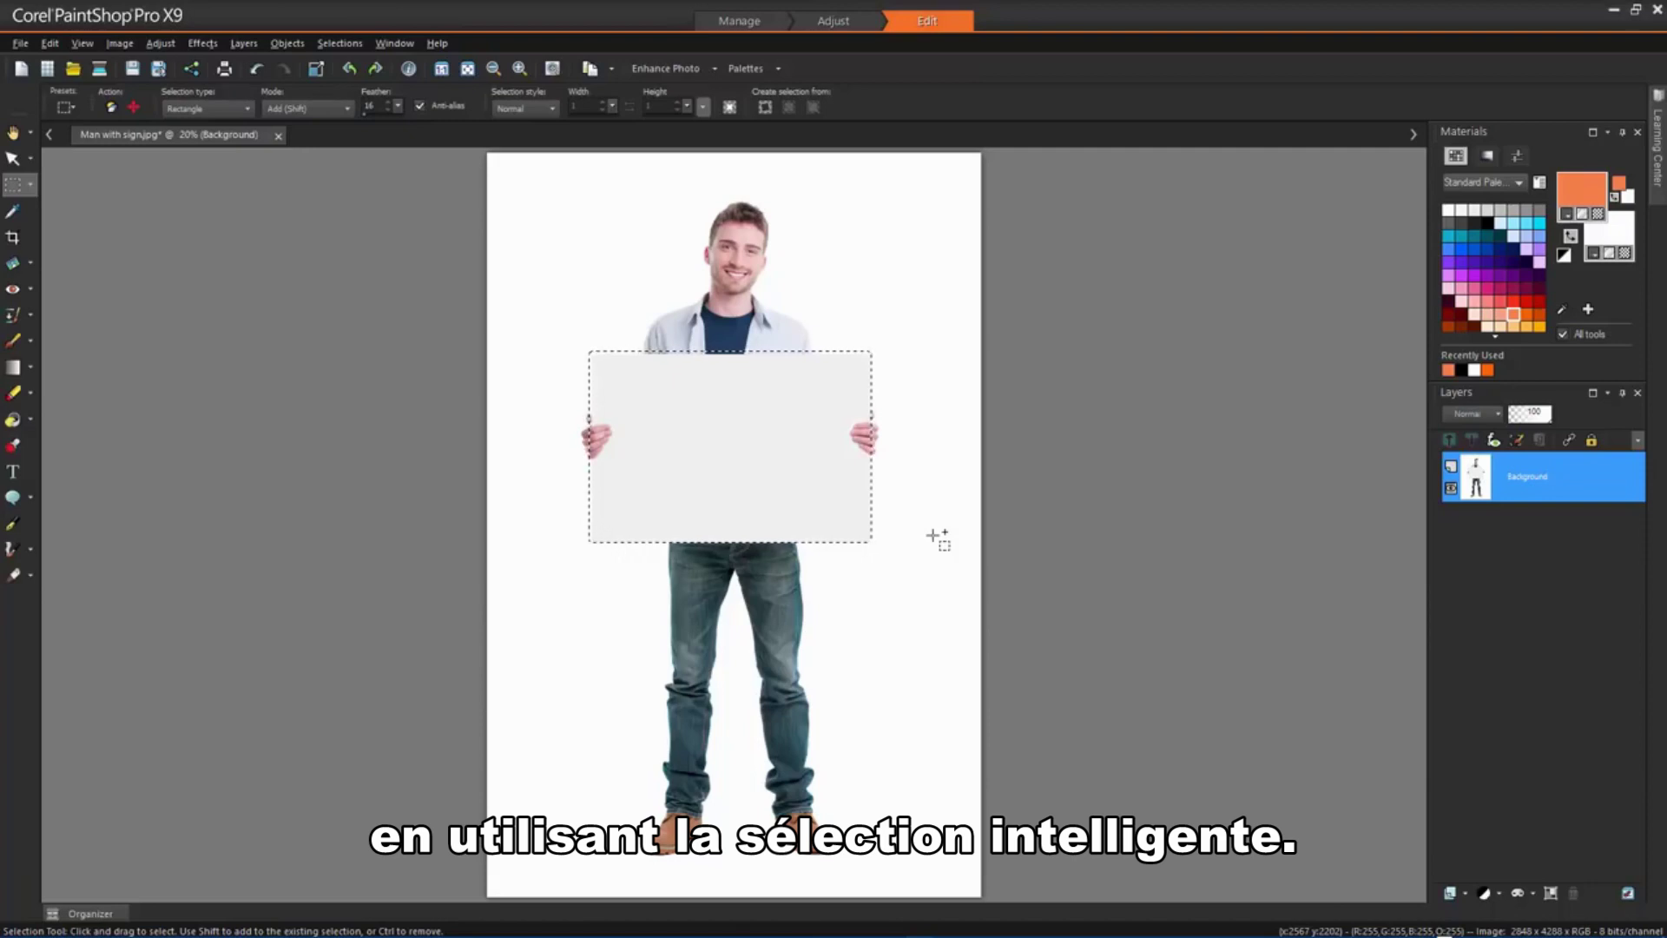
{"action": "left_click", "coordinate": [31, 184]}
{"action": "left_click", "coordinate": [97, 262]}
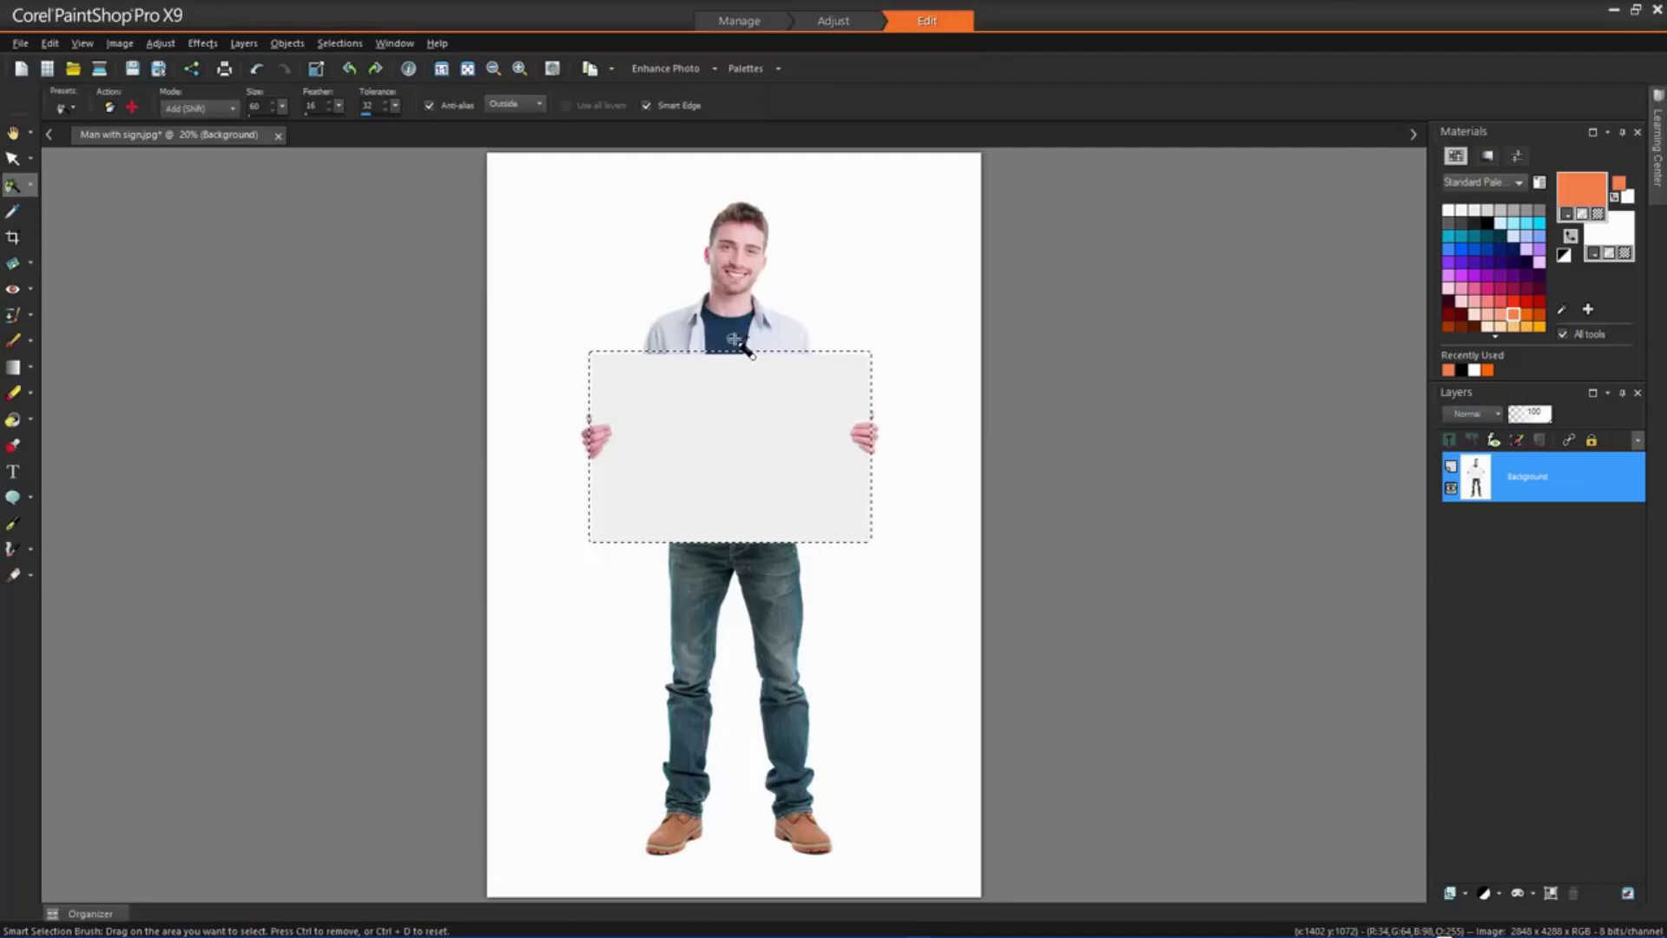
{"action": "left_click_drag", "start_coordinate": [742, 346], "coordinate": [782, 361]}
{"action": "left_click_drag", "start_coordinate": [733, 292], "coordinate": [742, 233]}
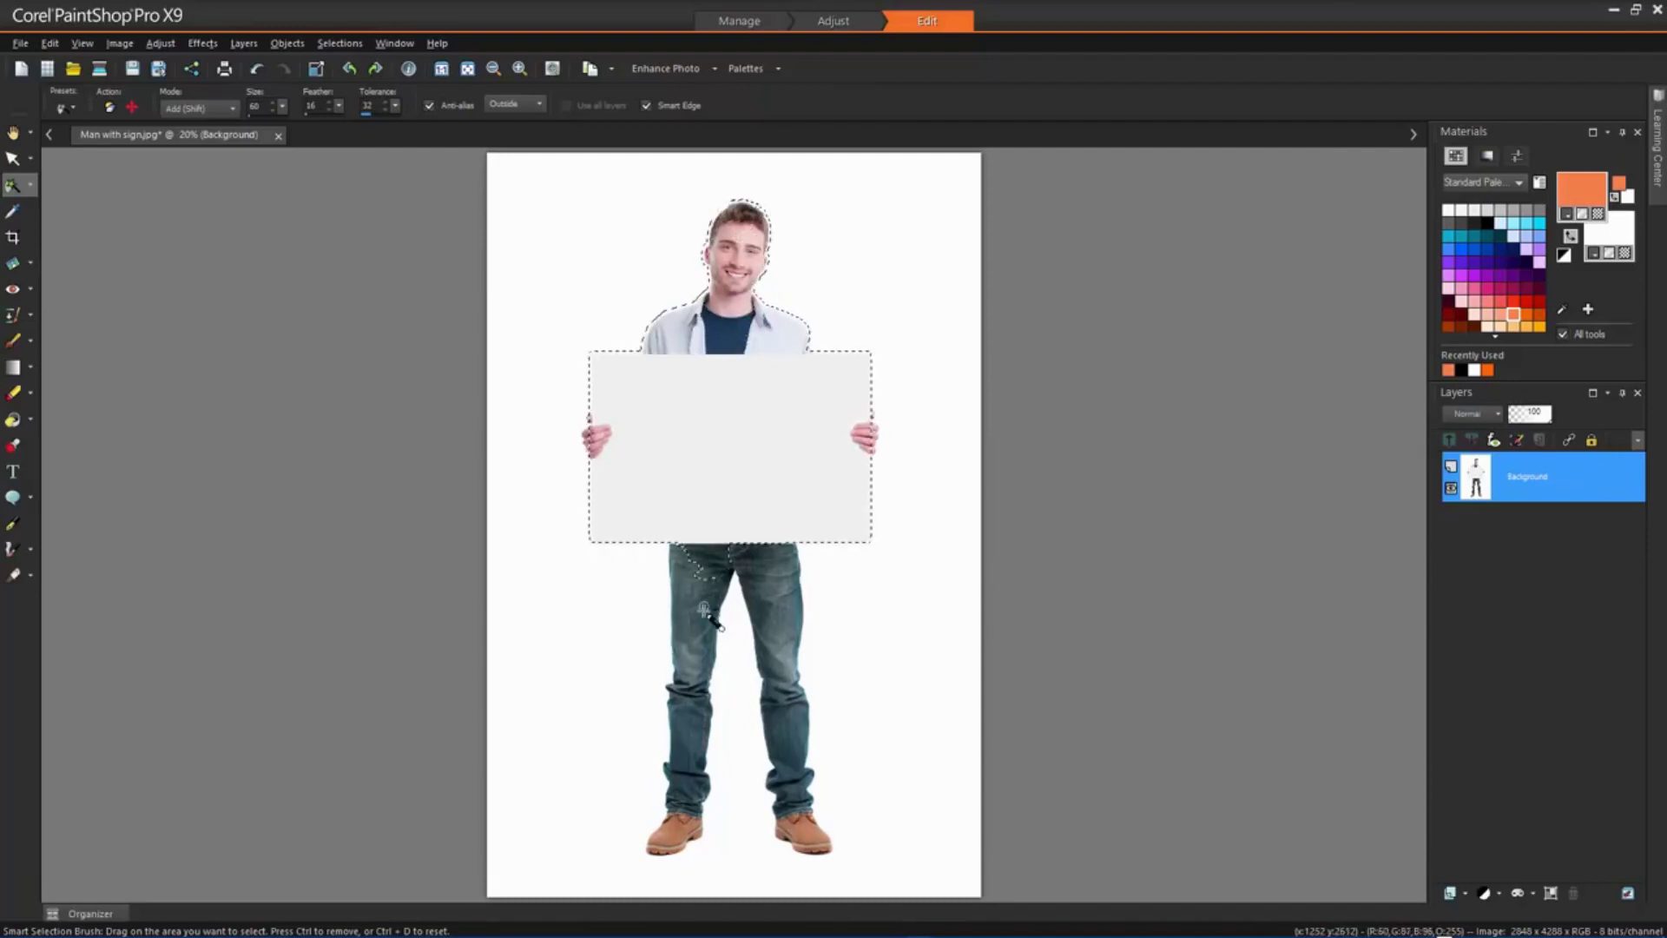
Add the jeans, legs and shoes to the selection, then set the brush mode to Remove
{"action": "left_click_drag", "start_coordinate": [719, 629], "coordinate": [698, 641]}
{"action": "left_click_drag", "start_coordinate": [691, 826], "coordinate": [696, 839]}
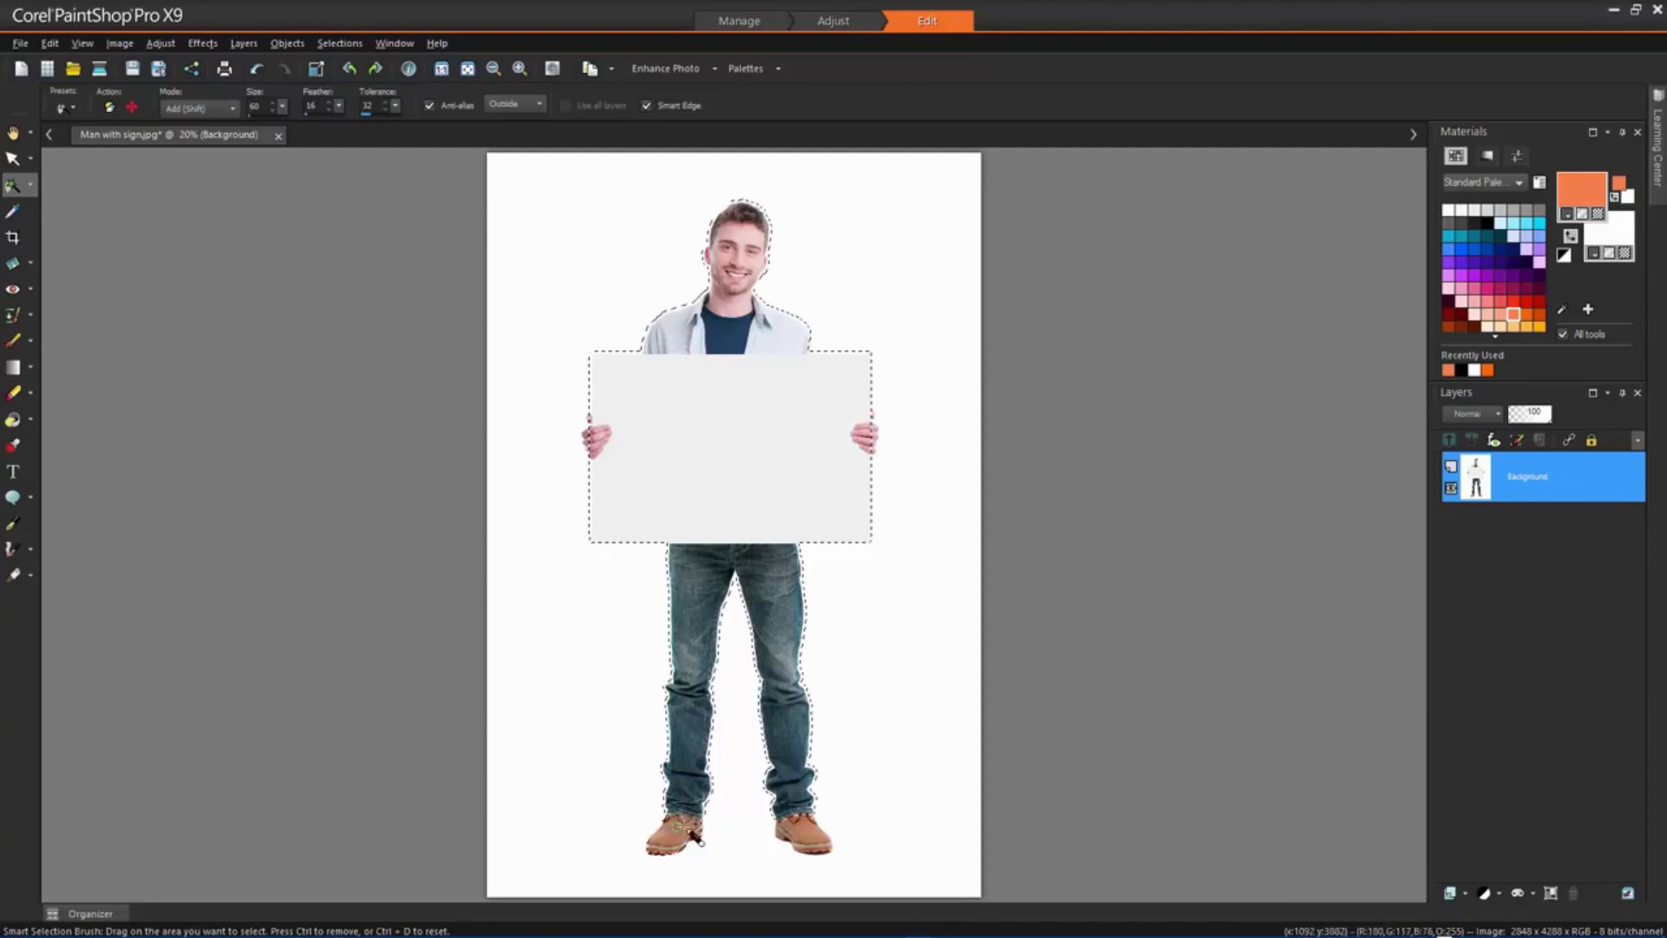
{"action": "left_click_drag", "start_coordinate": [790, 812], "coordinate": [811, 839]}
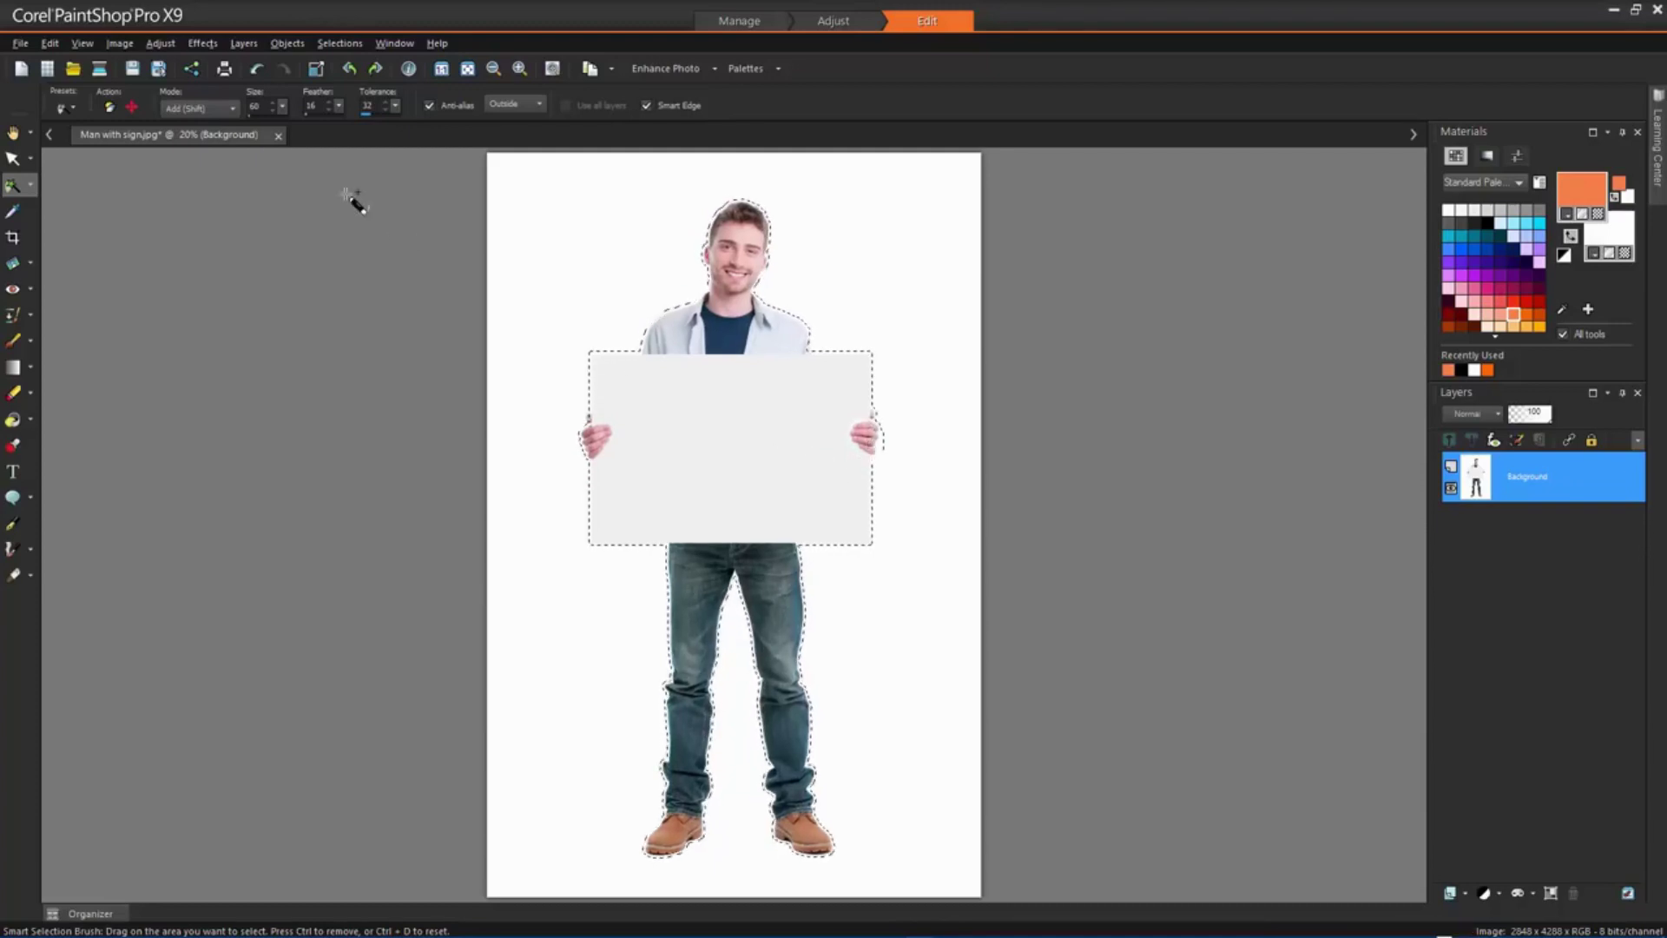
{"action": "left_click", "coordinate": [219, 107]}
{"action": "left_click", "coordinate": [219, 153]}
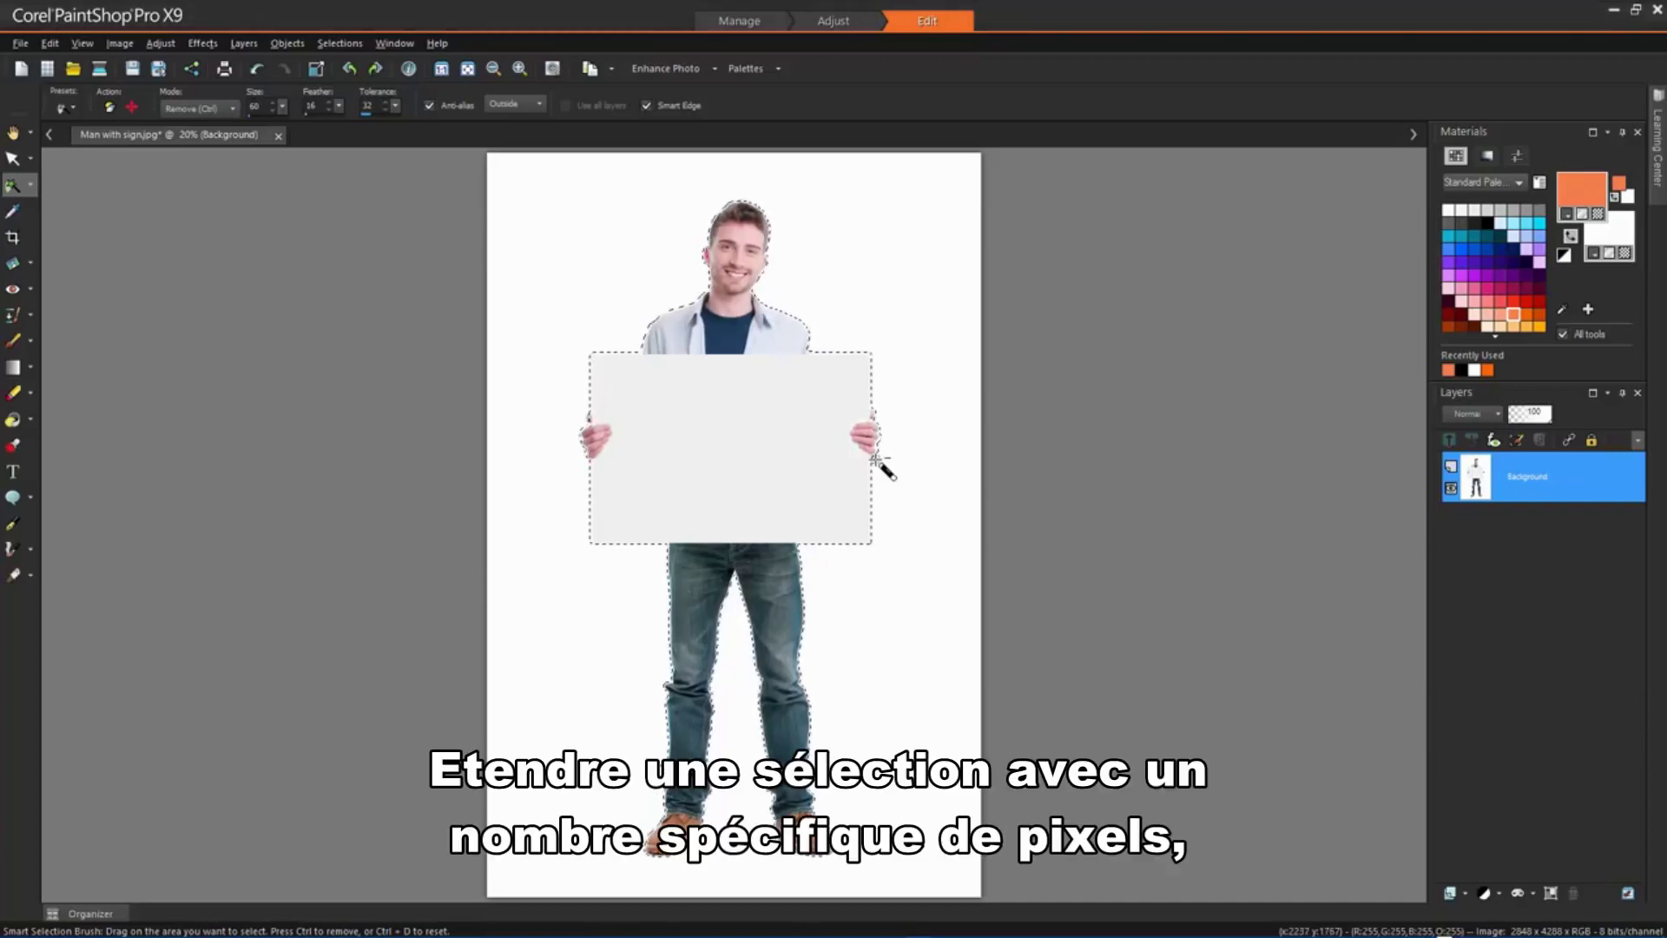
Expand the man-and-sign selection outward by 25 pixels
{"action": "left_click", "coordinate": [347, 45]}
{"action": "mouse_move", "coordinate": [395, 189]}
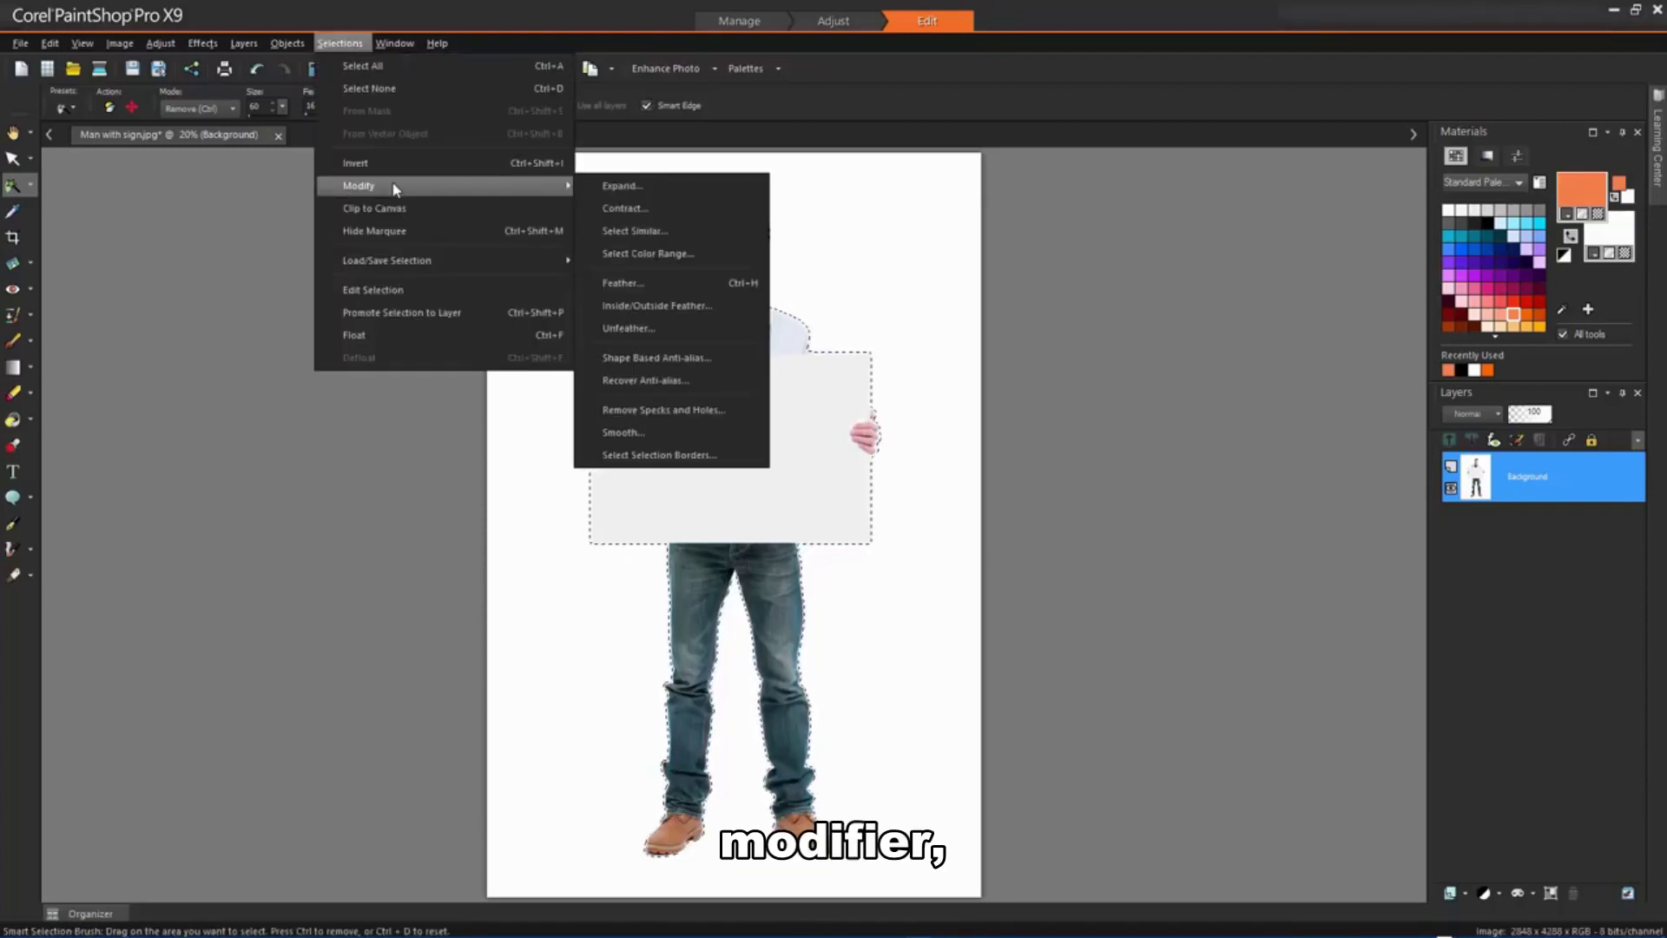
{"action": "left_click", "coordinate": [616, 188]}
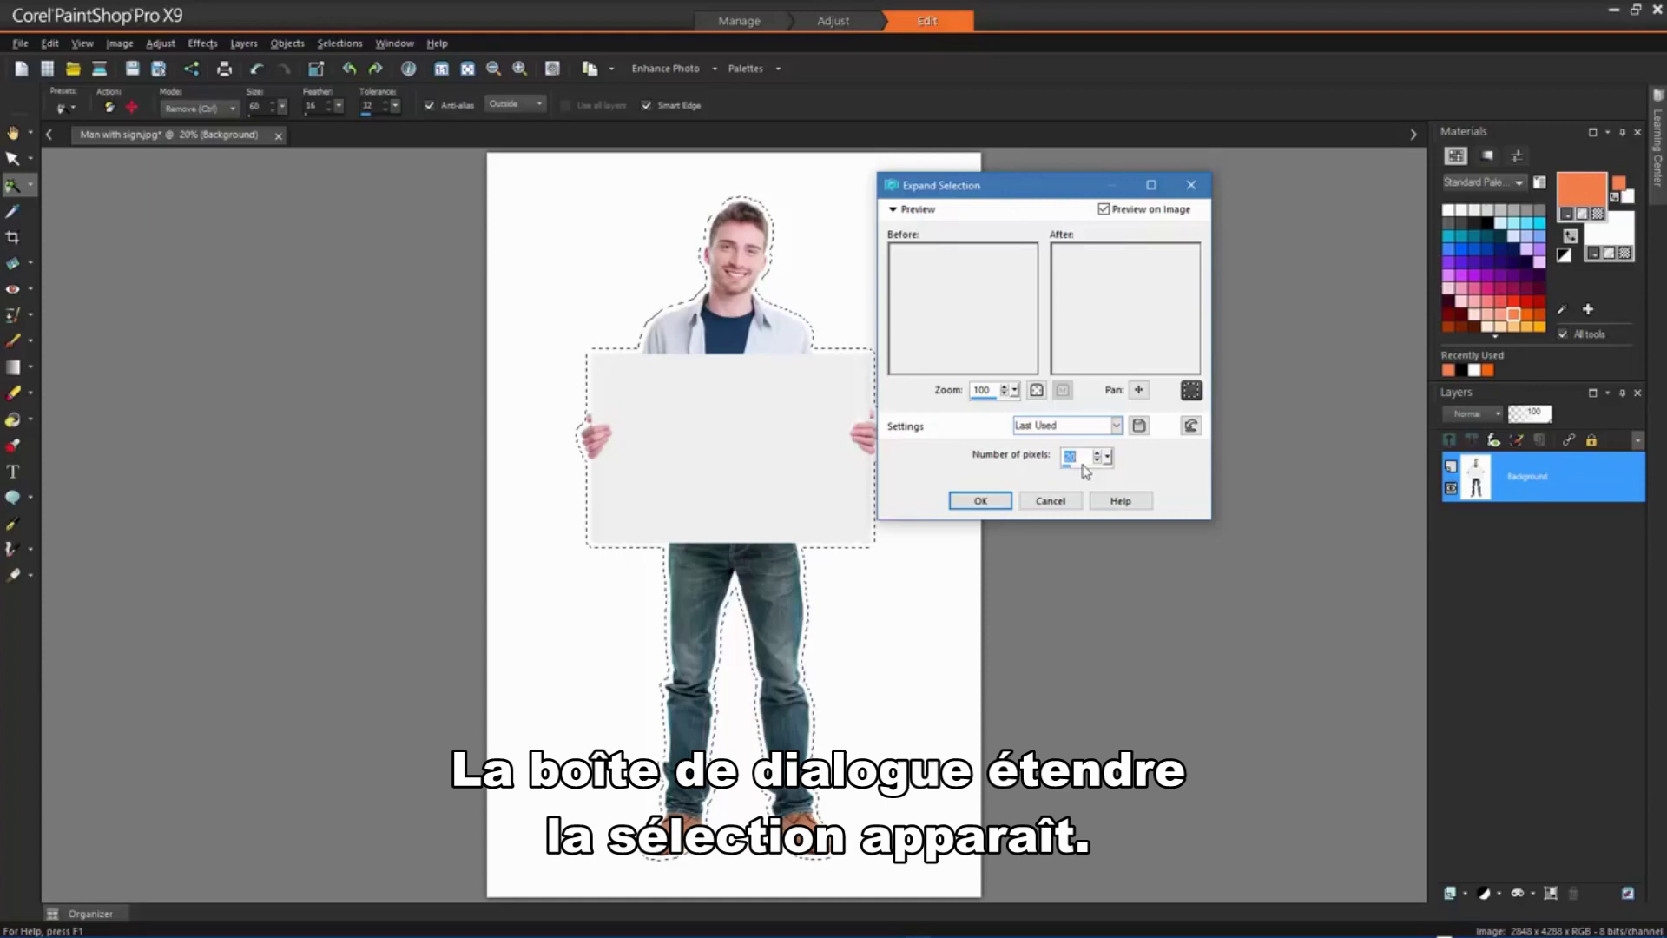
{"action": "left_click_drag", "start_coordinate": [1108, 457], "coordinate": [1122, 470]}
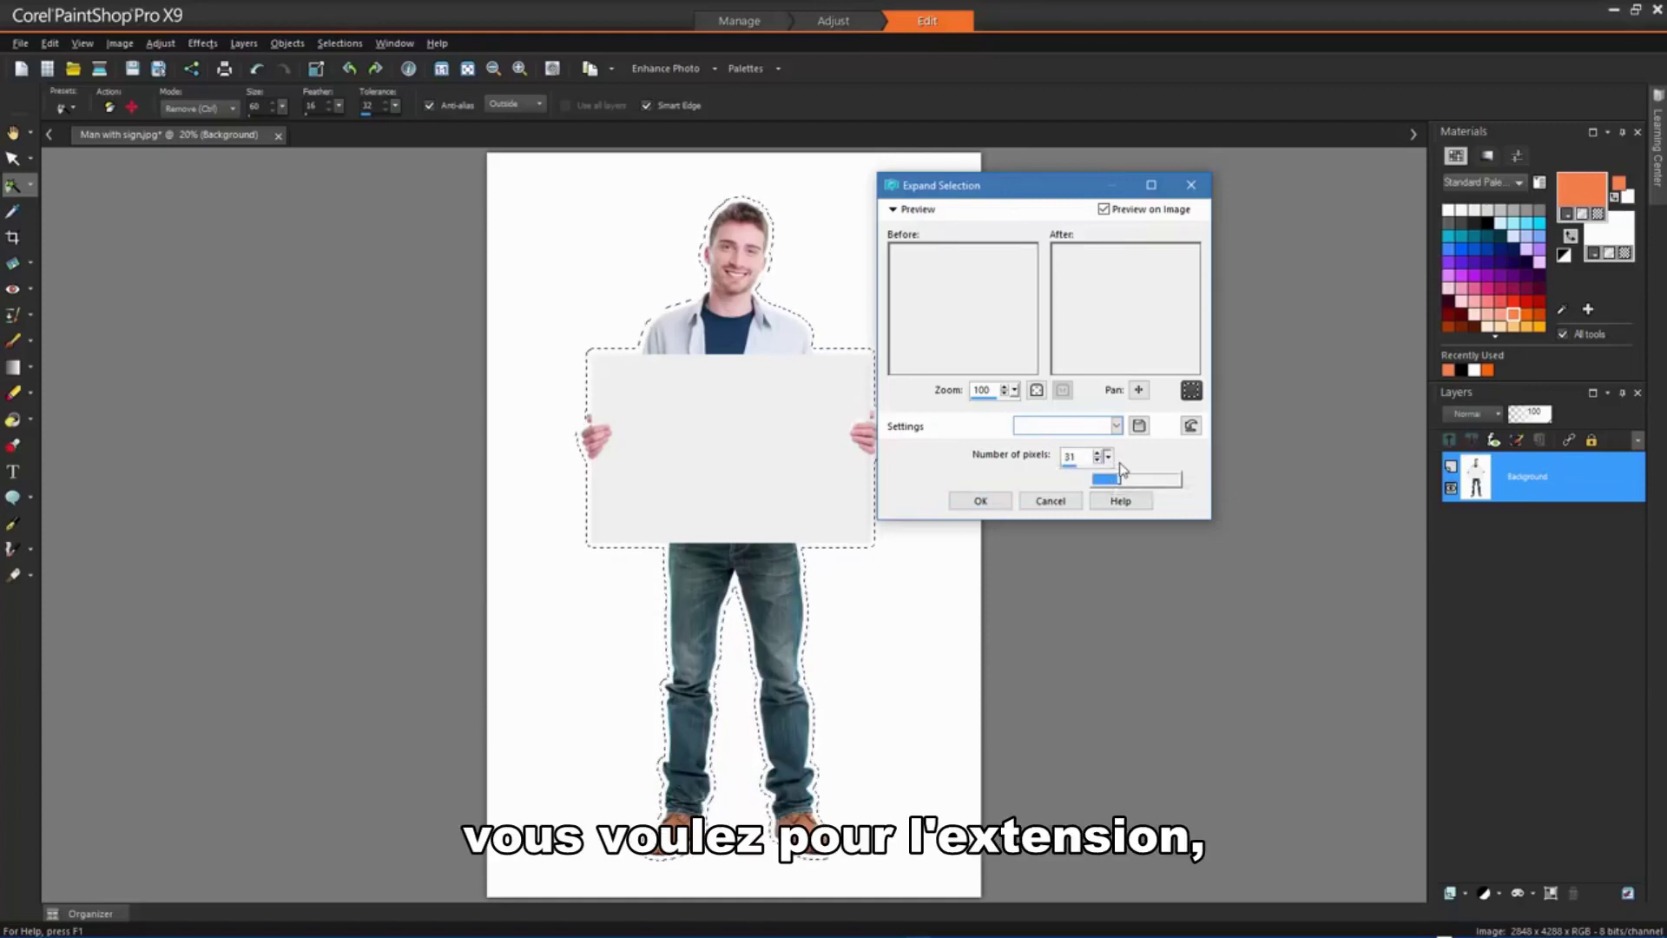
{"action": "left_click", "coordinate": [1000, 501]}
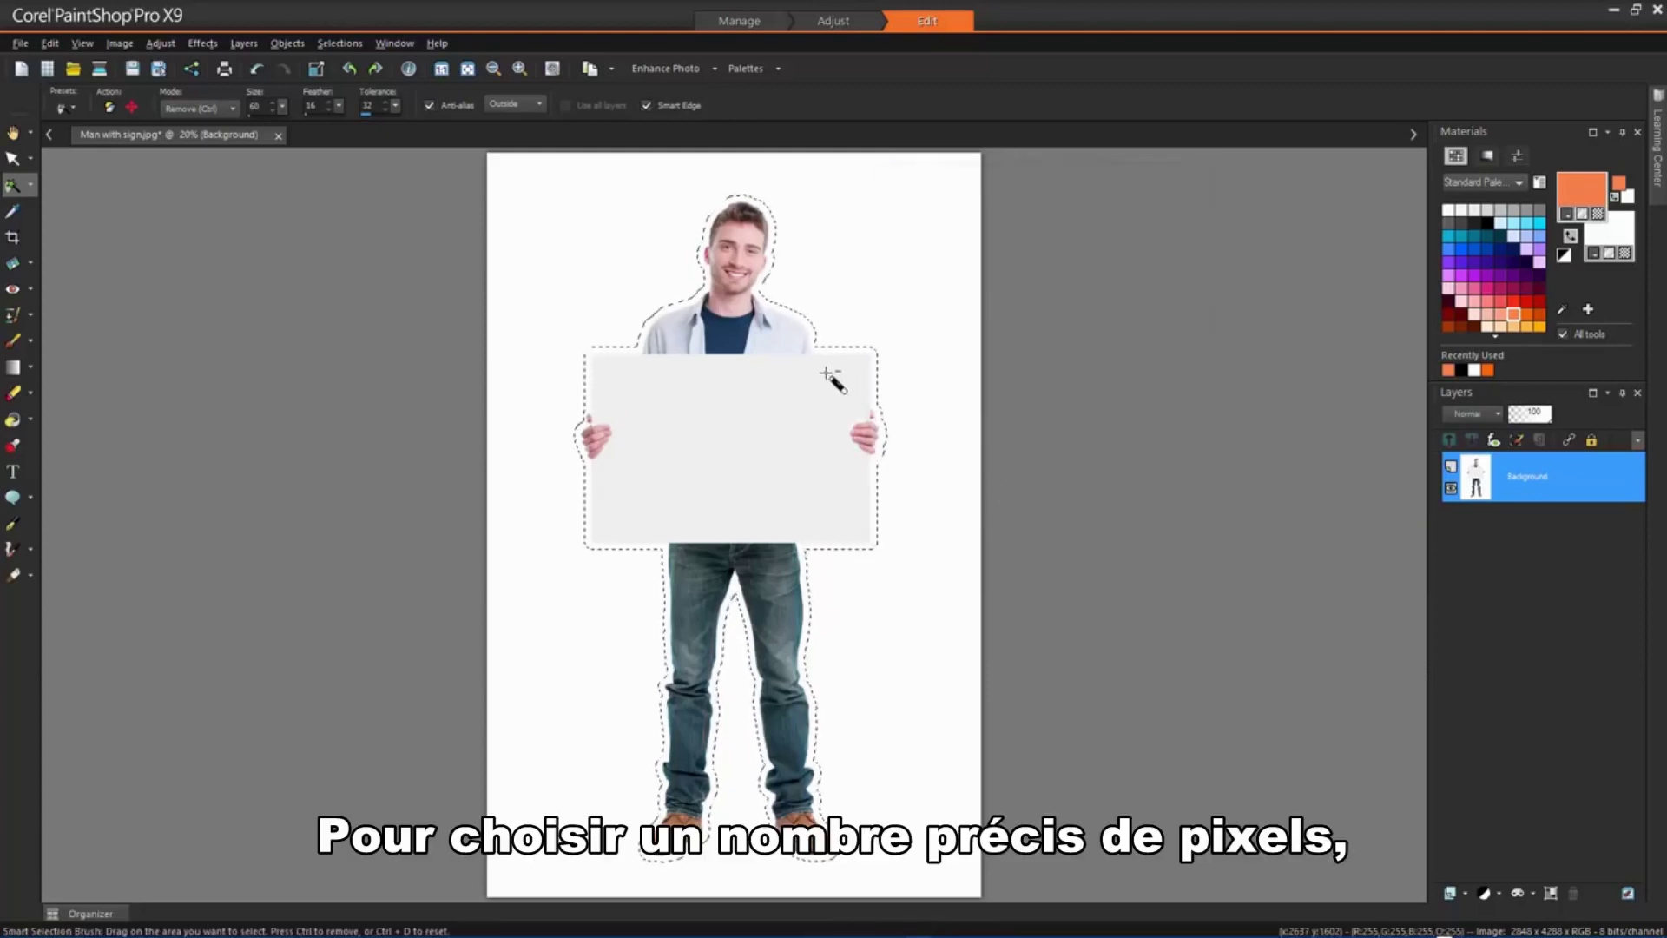
{"action": "left_click", "coordinate": [332, 44]}
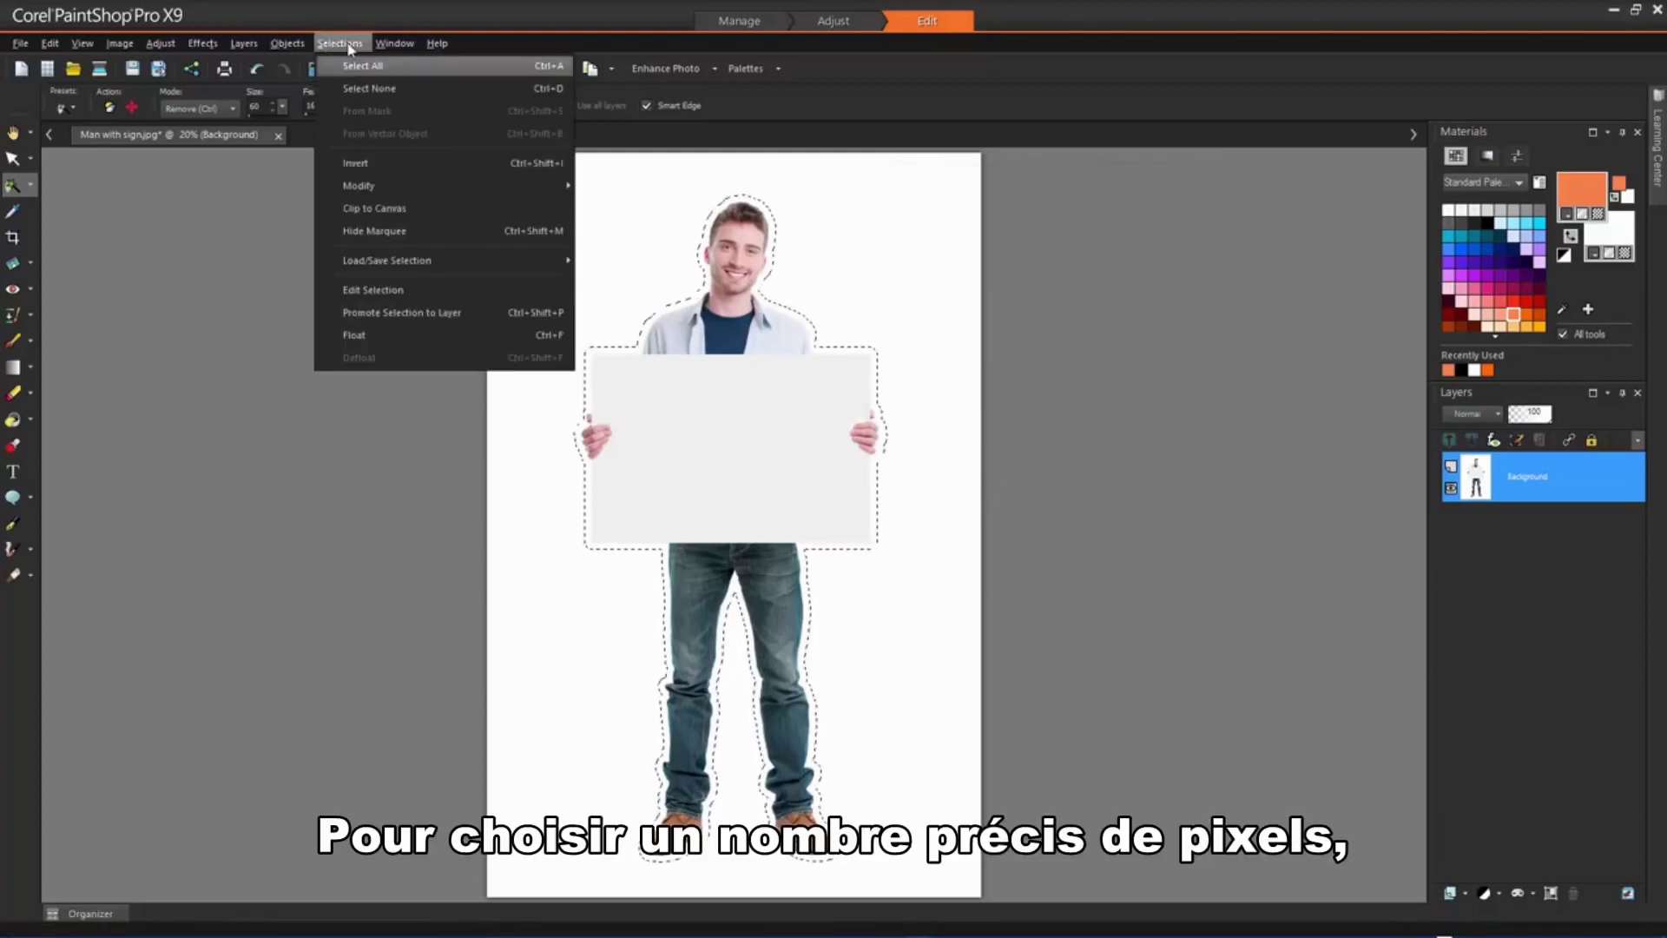
{"action": "mouse_move", "coordinate": [426, 186]}
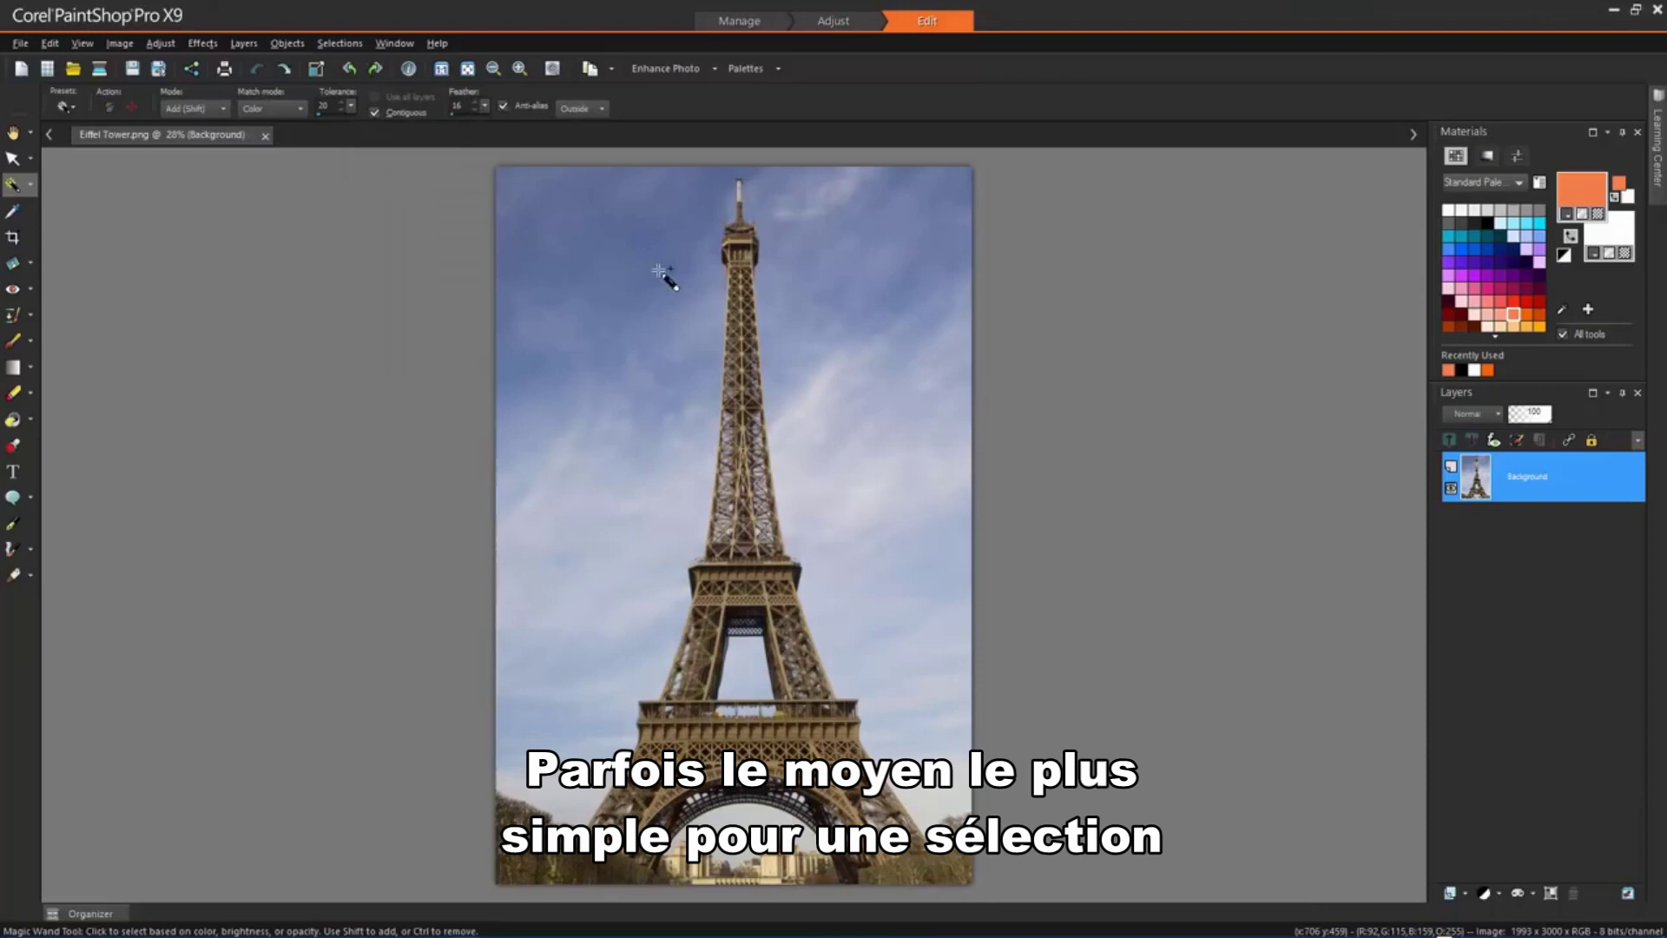
Magic Wand the sky in two clicks and invert the selection to the Eiffel Tower
{"action": "left_click", "coordinate": [612, 244]}
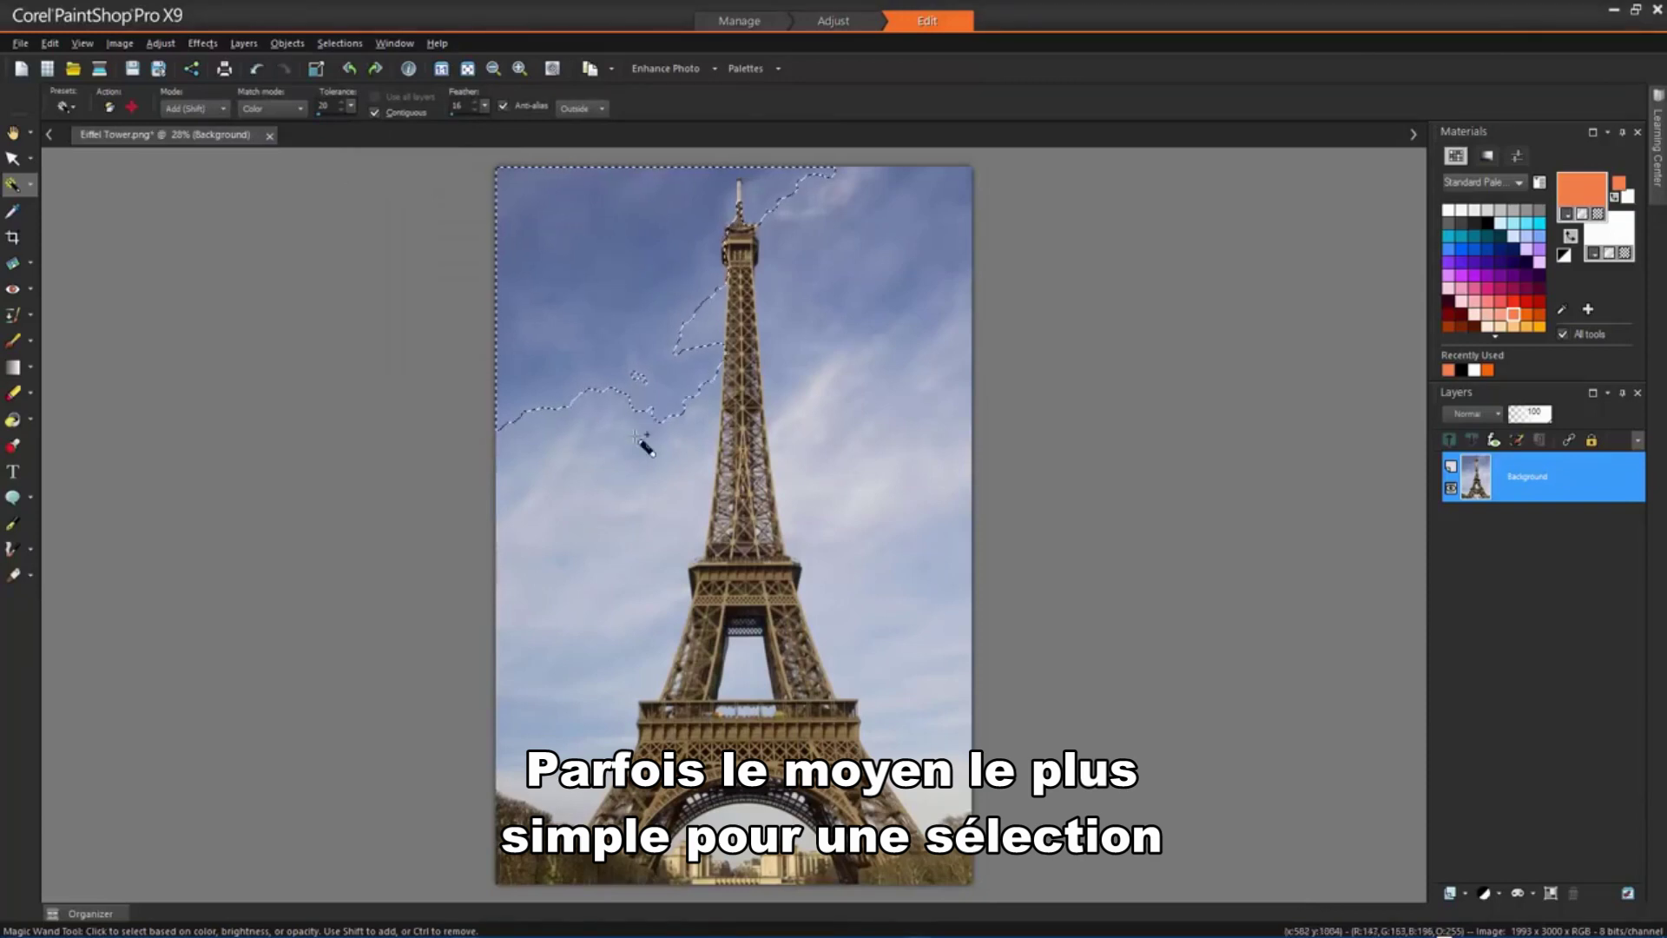
{"action": "left_click", "coordinate": [637, 461]}
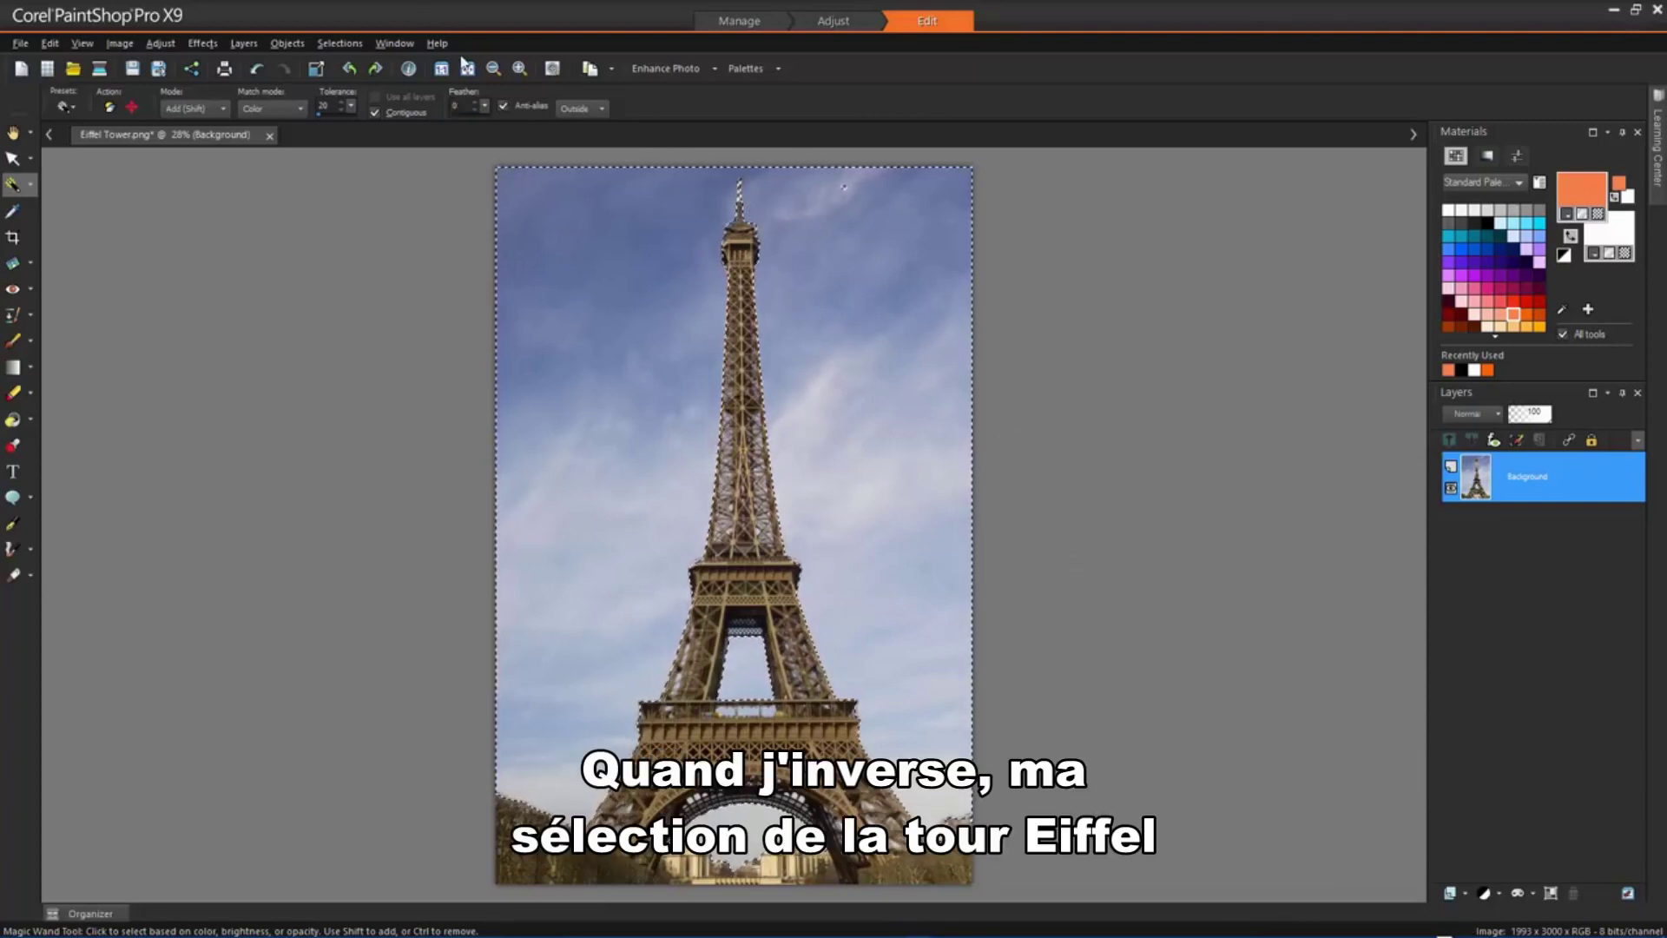
{"action": "left_click", "coordinate": [348, 44]}
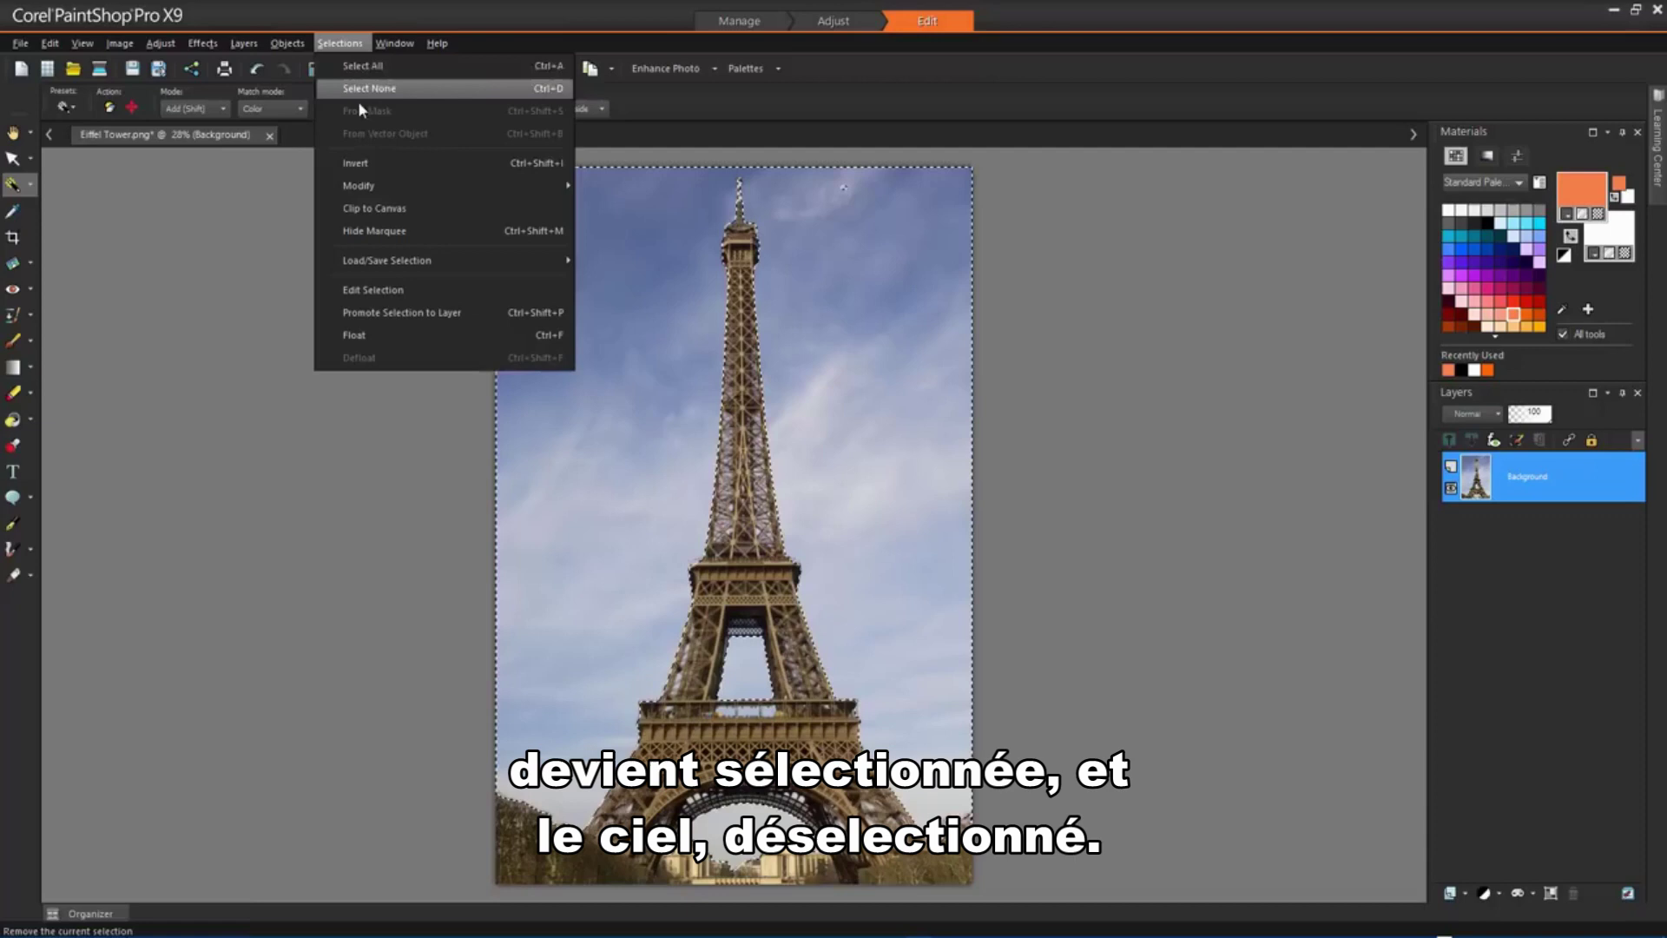
{"action": "left_click", "coordinate": [380, 172]}
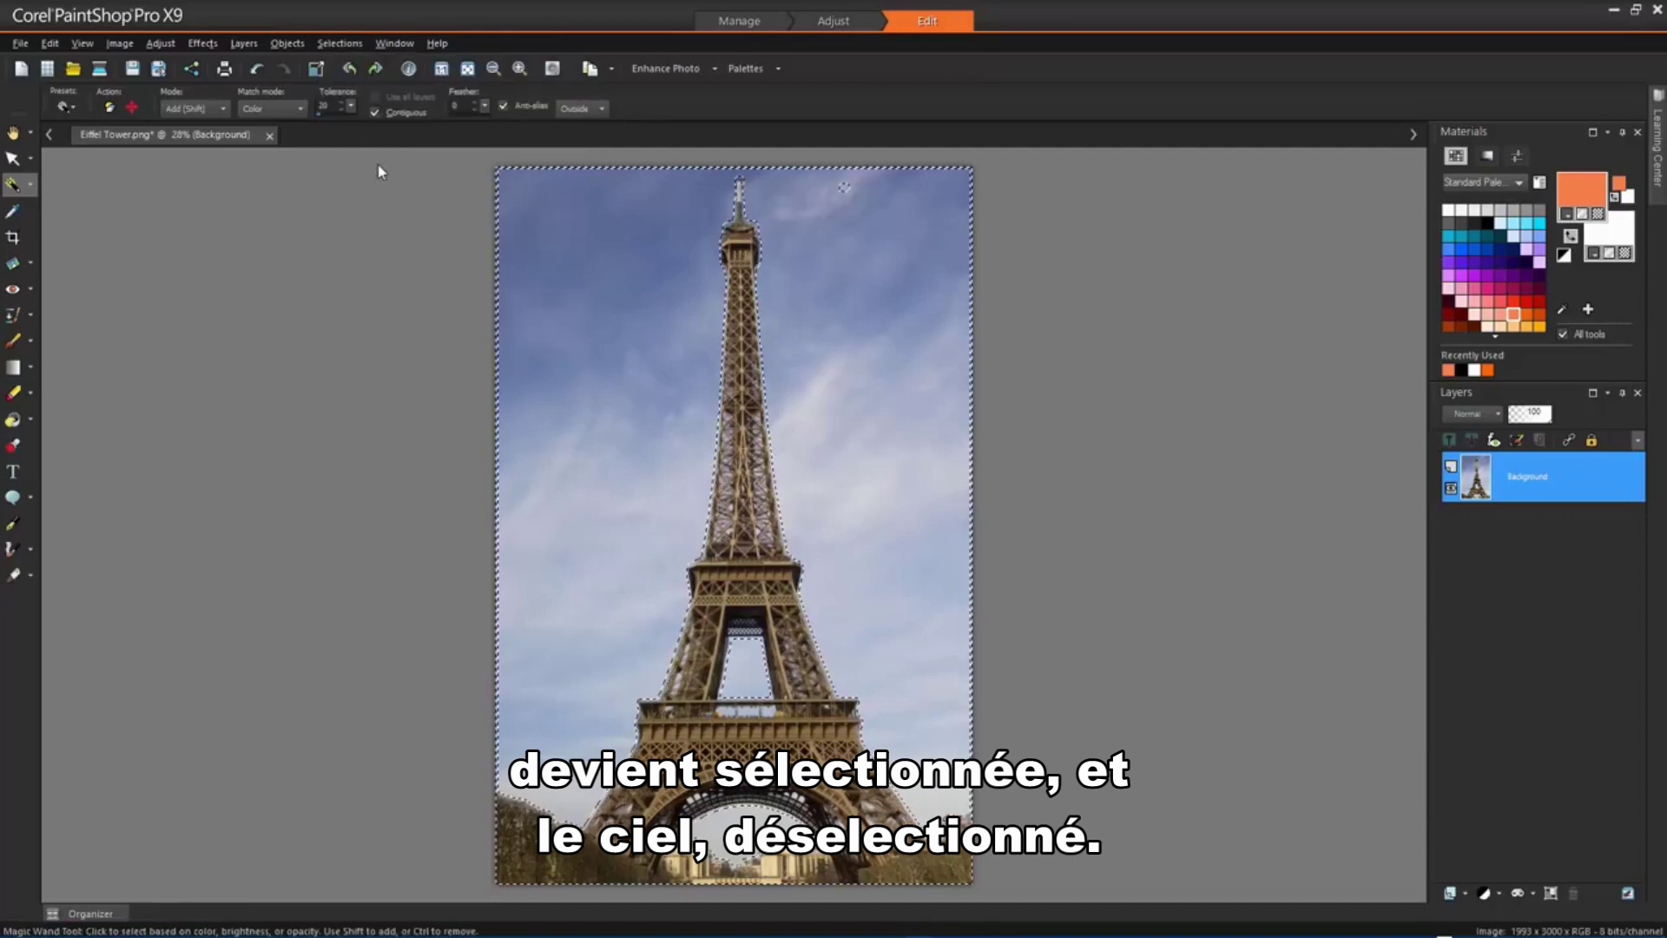
Apply the Neon Glow artistic effect to the tower, then select none
{"action": "left_click", "coordinate": [203, 45]}
{"action": "mouse_move", "coordinate": [261, 162]}
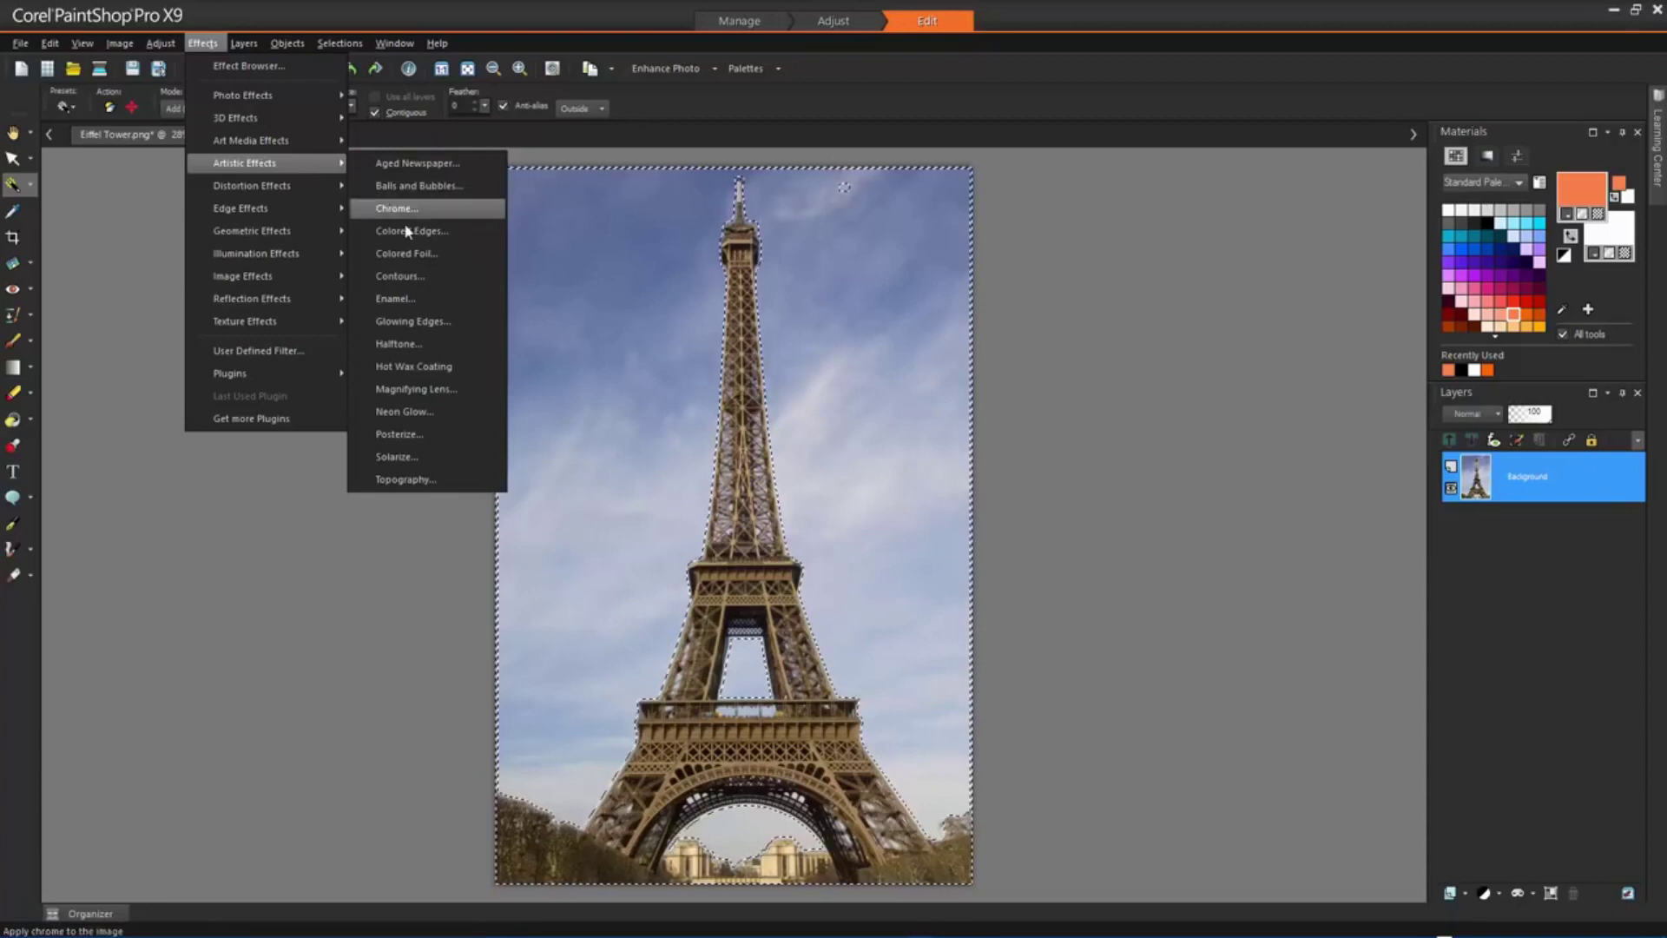
{"action": "left_click", "coordinate": [463, 412]}
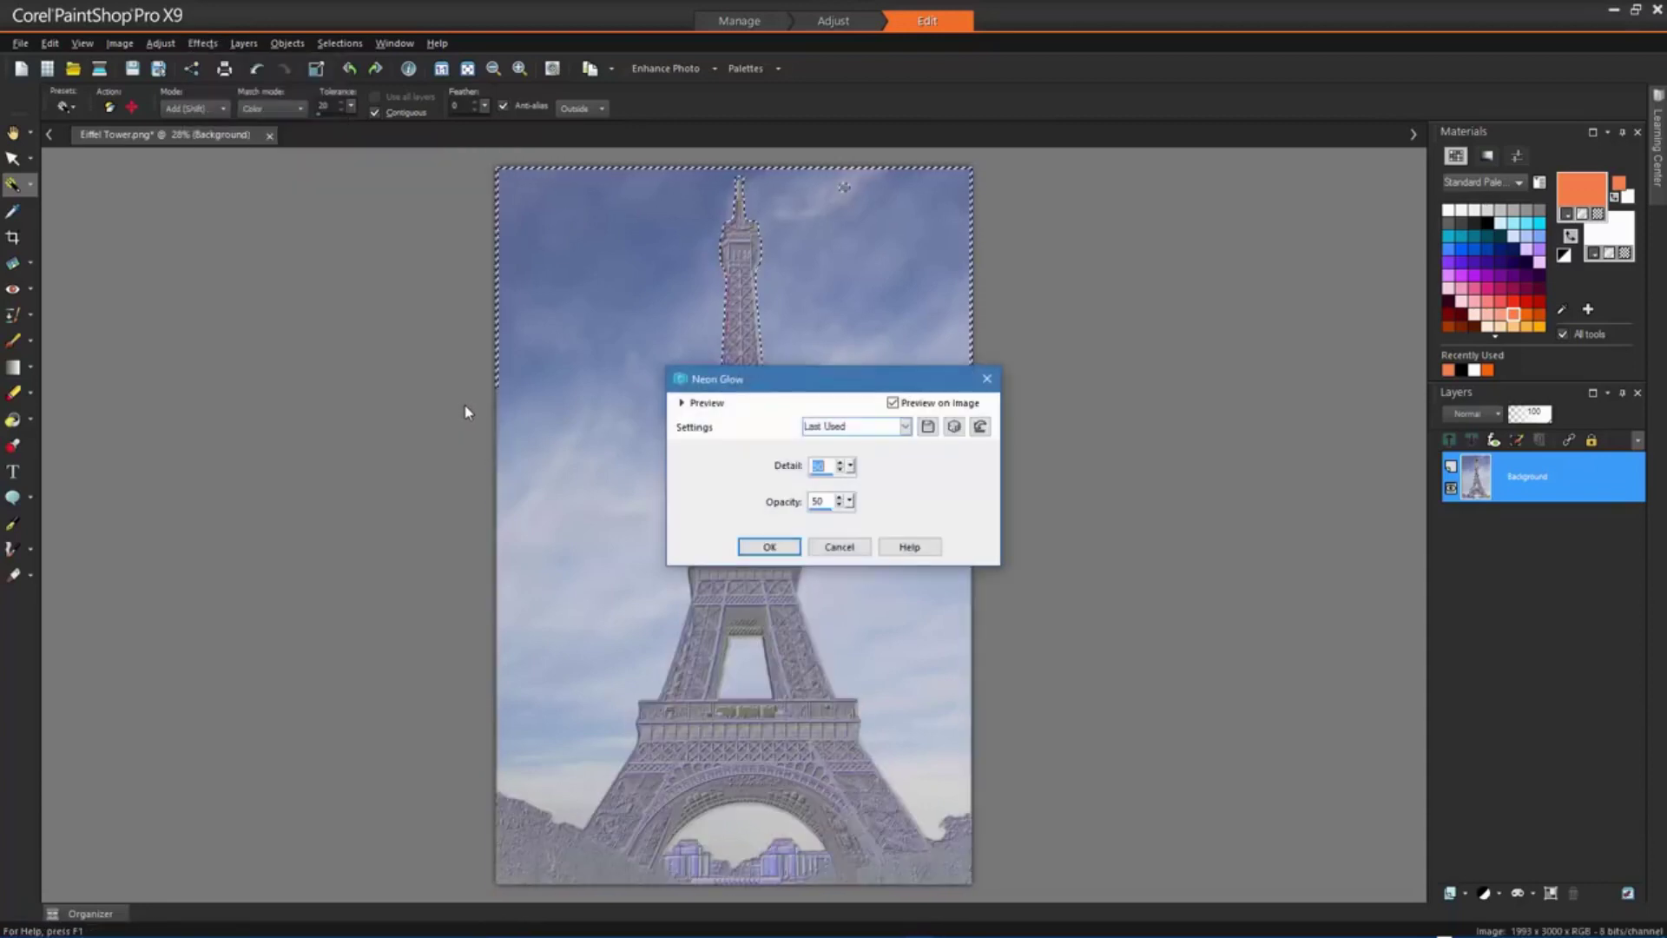
{"action": "left_click", "coordinate": [769, 547]}
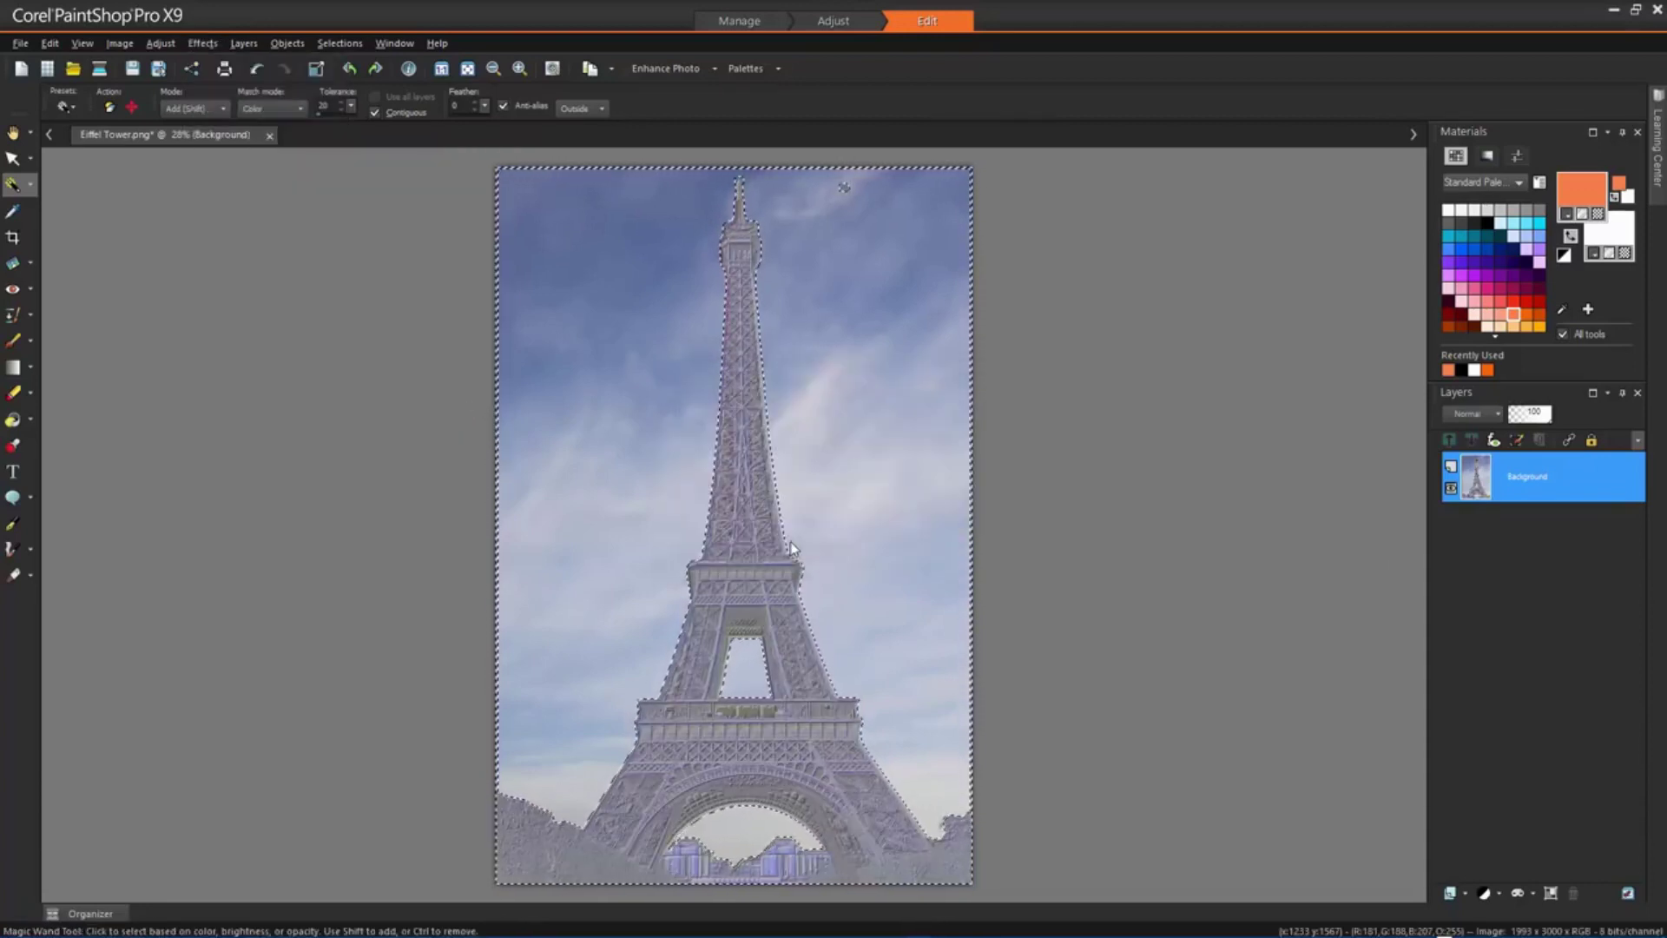
{"action": "left_click", "coordinate": [340, 42]}
{"action": "left_click", "coordinate": [521, 86]}
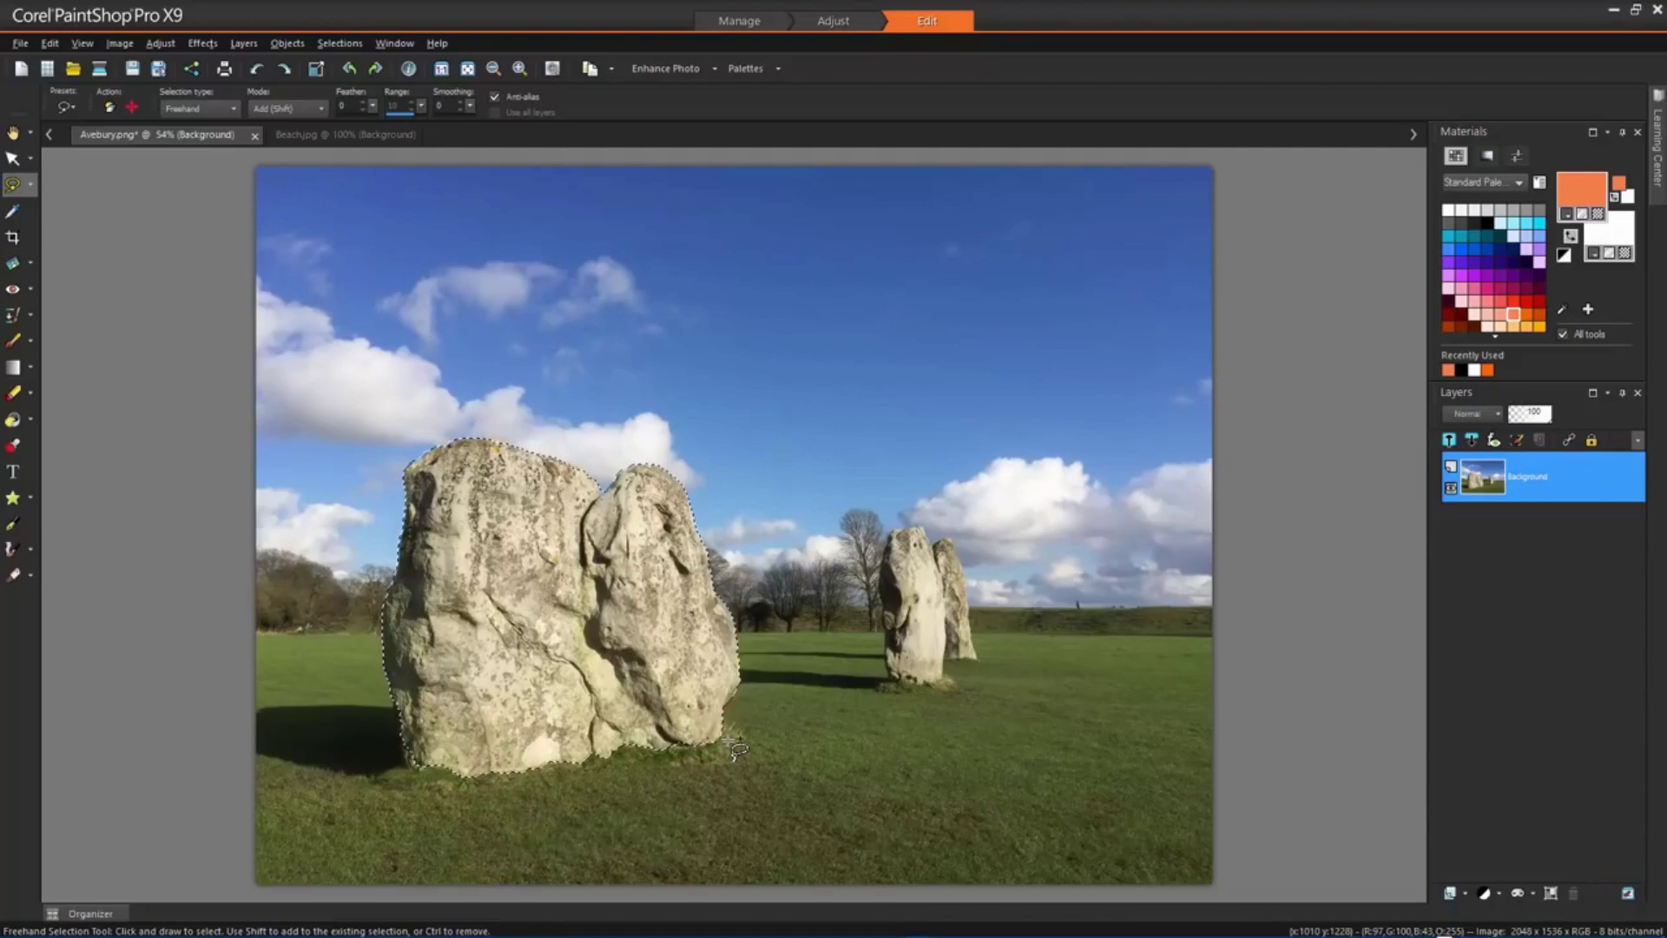
Copy the selected standing stone from Avebury.png
{"action": "left_click", "coordinate": [12, 158]}
{"action": "left_click", "coordinate": [49, 43]}
{"action": "left_click", "coordinate": [122, 208]}
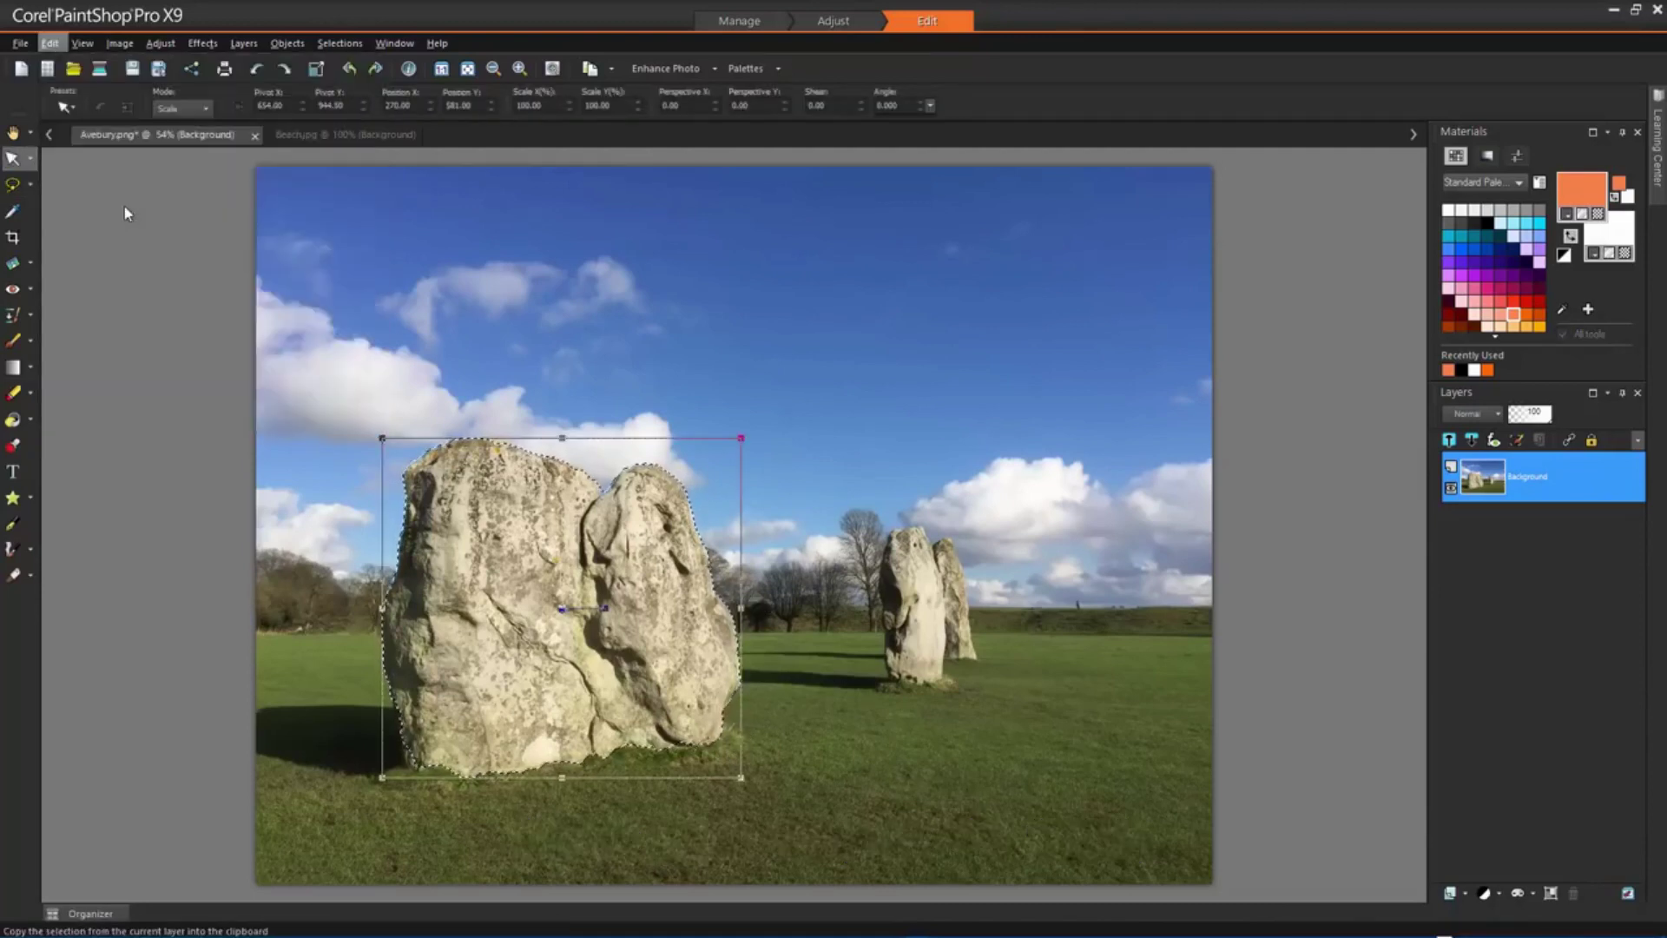
Paste the stone into Beach.jpg as a new layer and shrink it onto the sand
{"action": "left_click", "coordinate": [321, 136]}
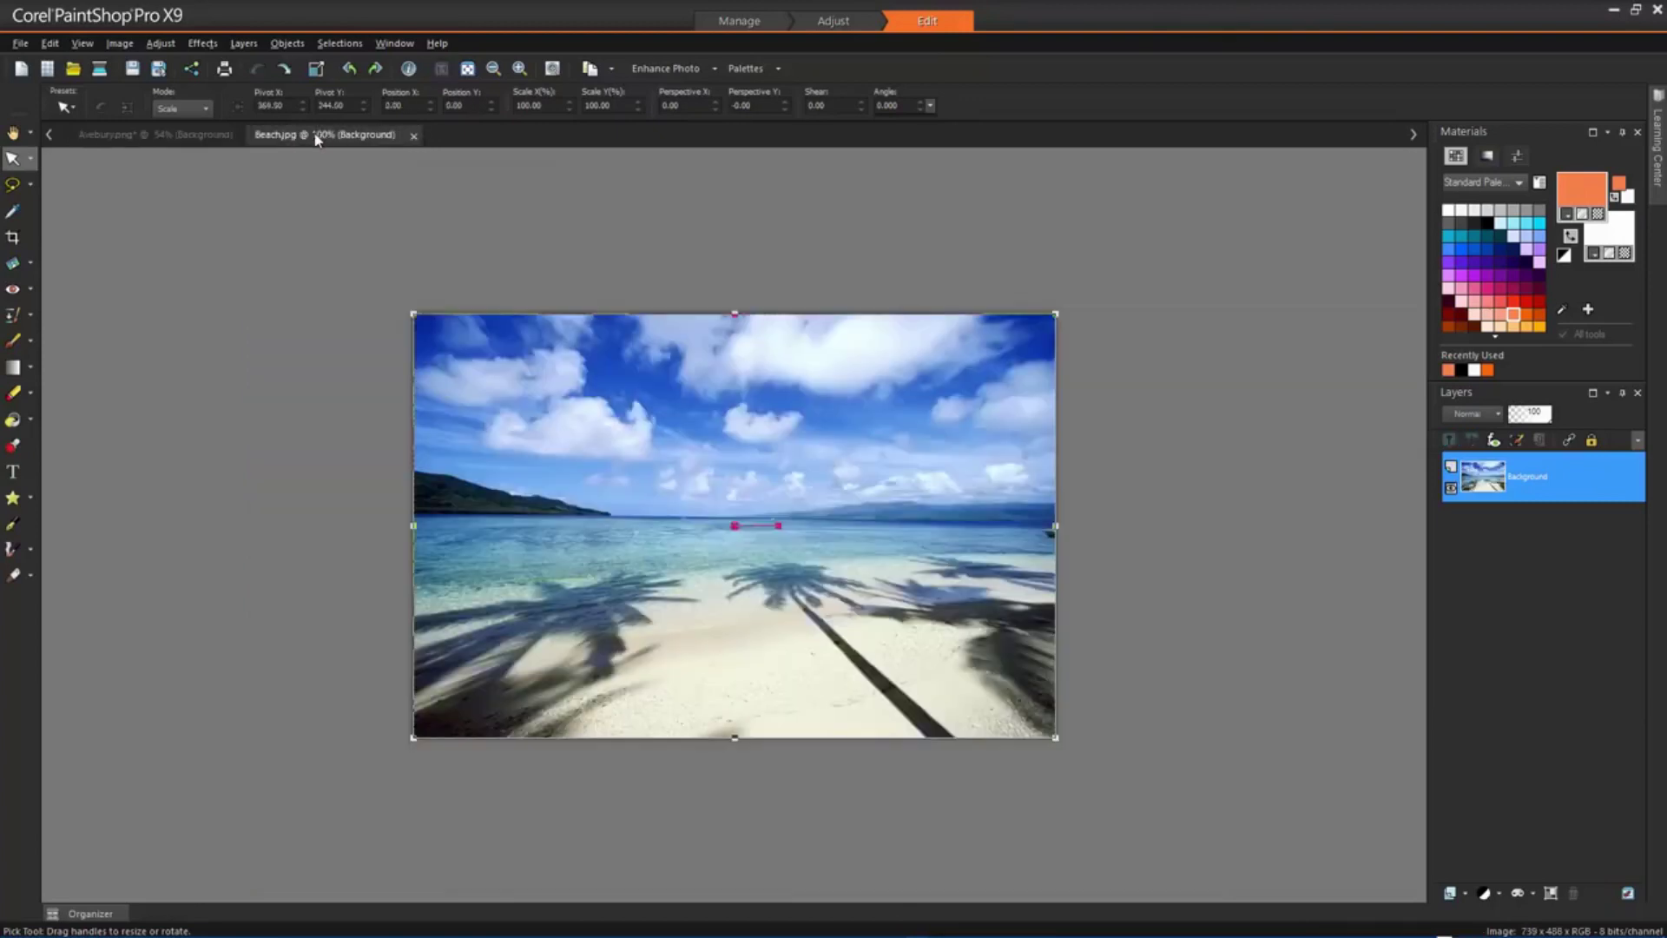
{"action": "left_click", "coordinate": [50, 43]}
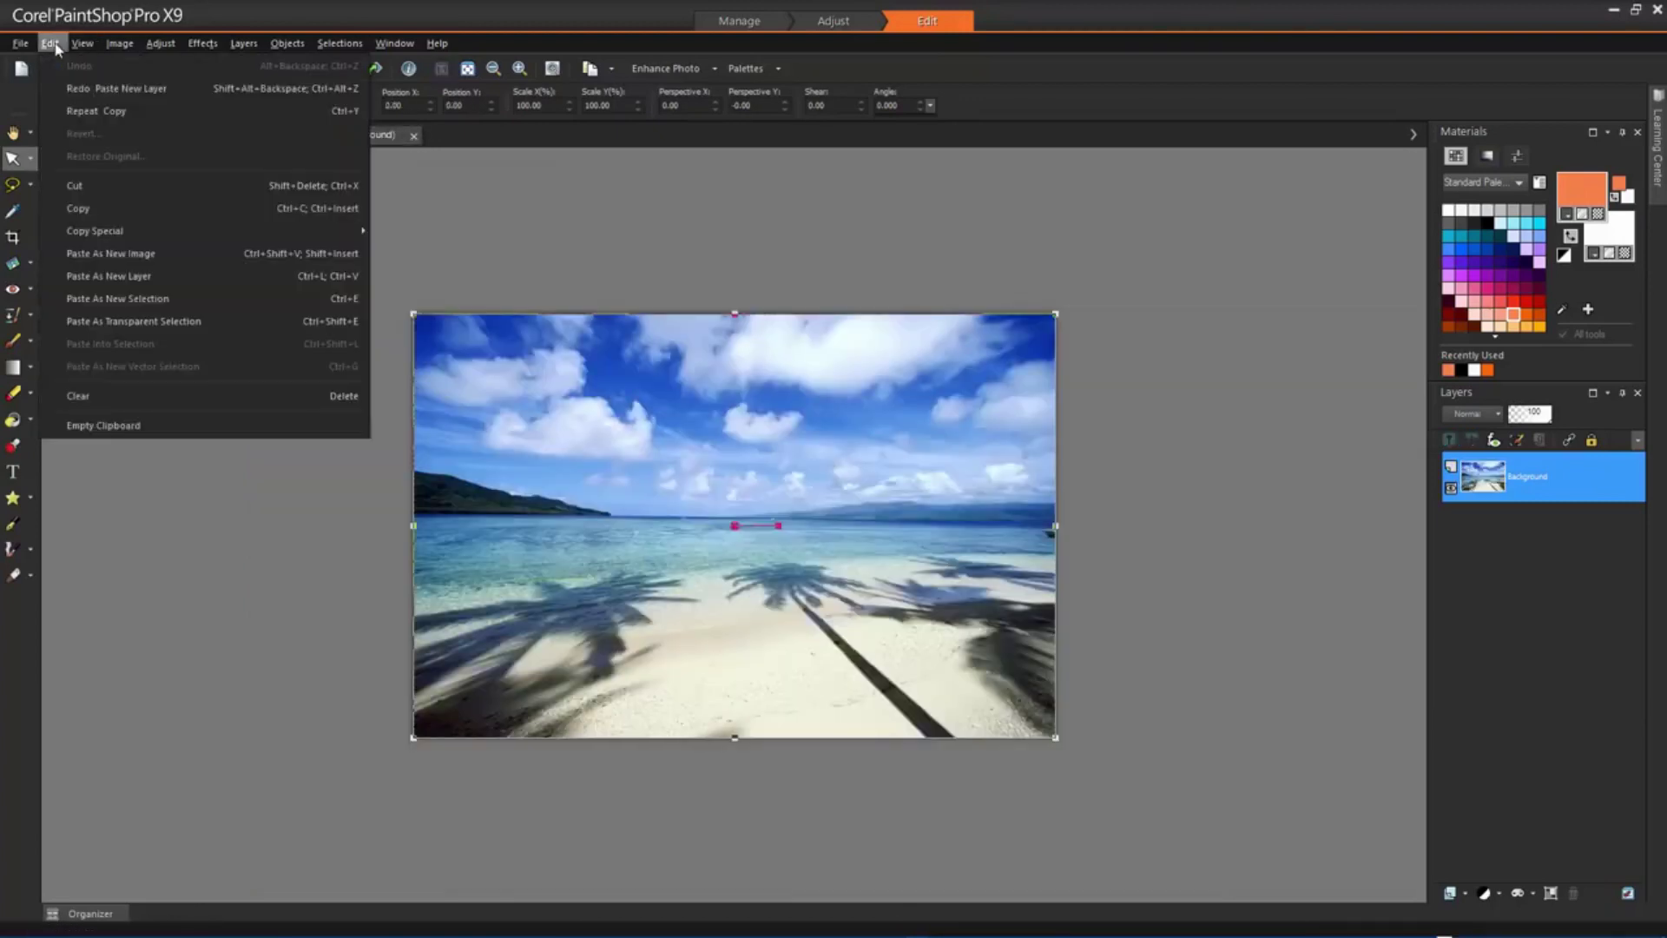
{"action": "left_click", "coordinate": [151, 273]}
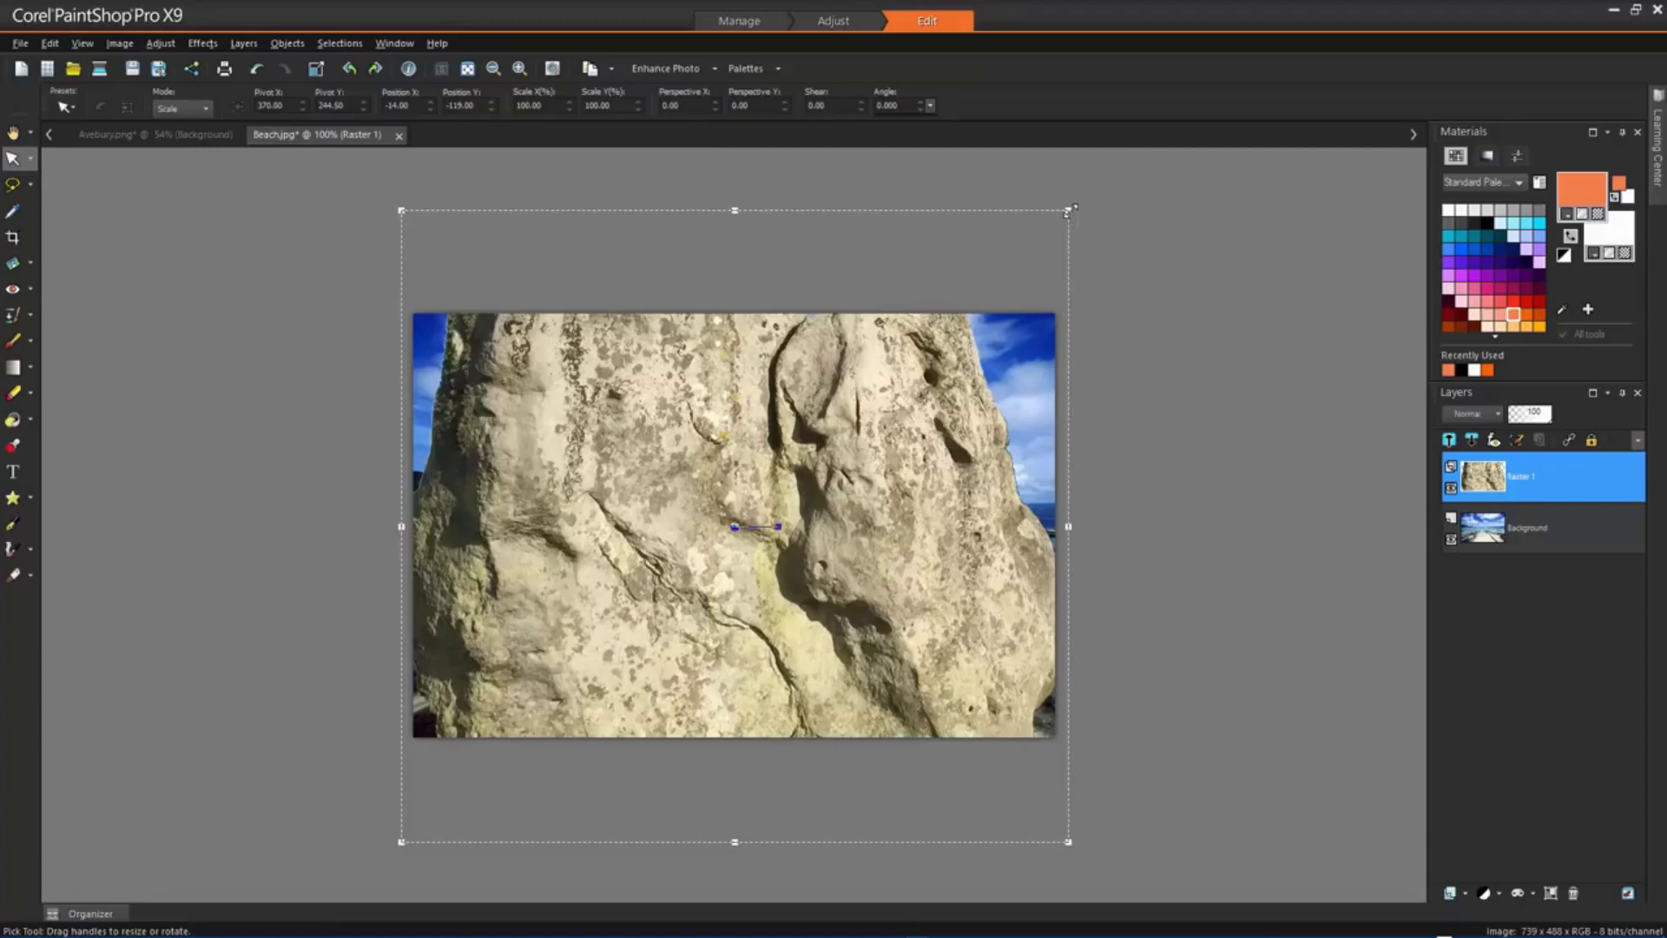
{"action": "left_click_drag", "start_coordinate": [1069, 210], "coordinate": [819, 493]}
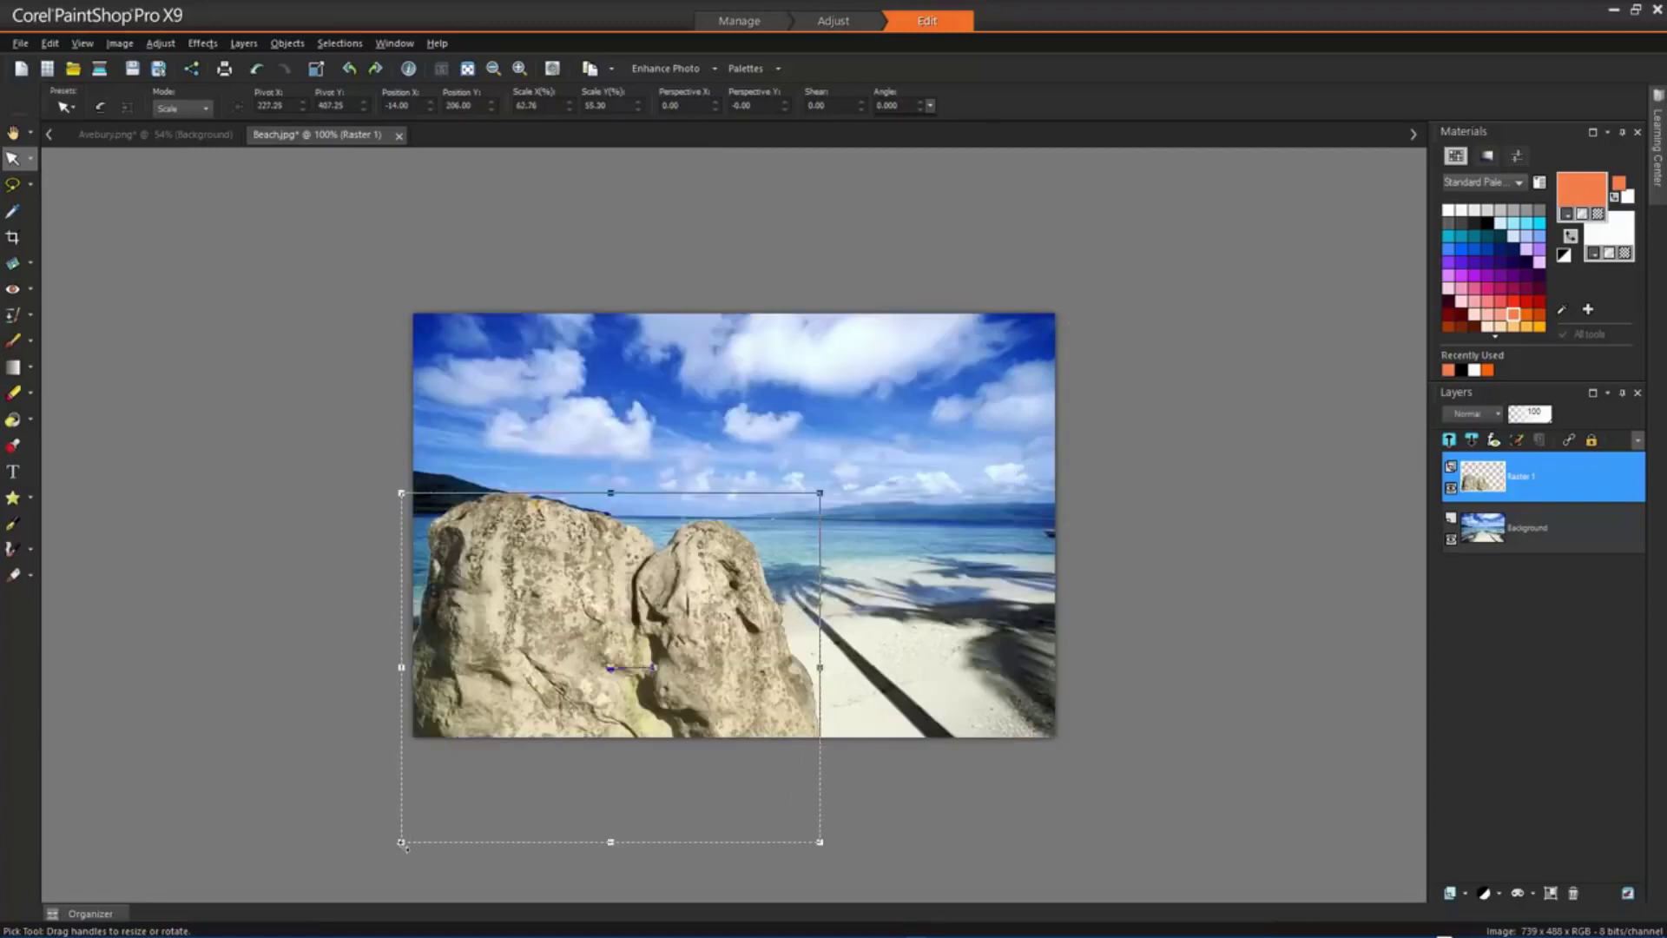
{"action": "left_click_drag", "start_coordinate": [403, 842], "coordinate": [548, 721]}
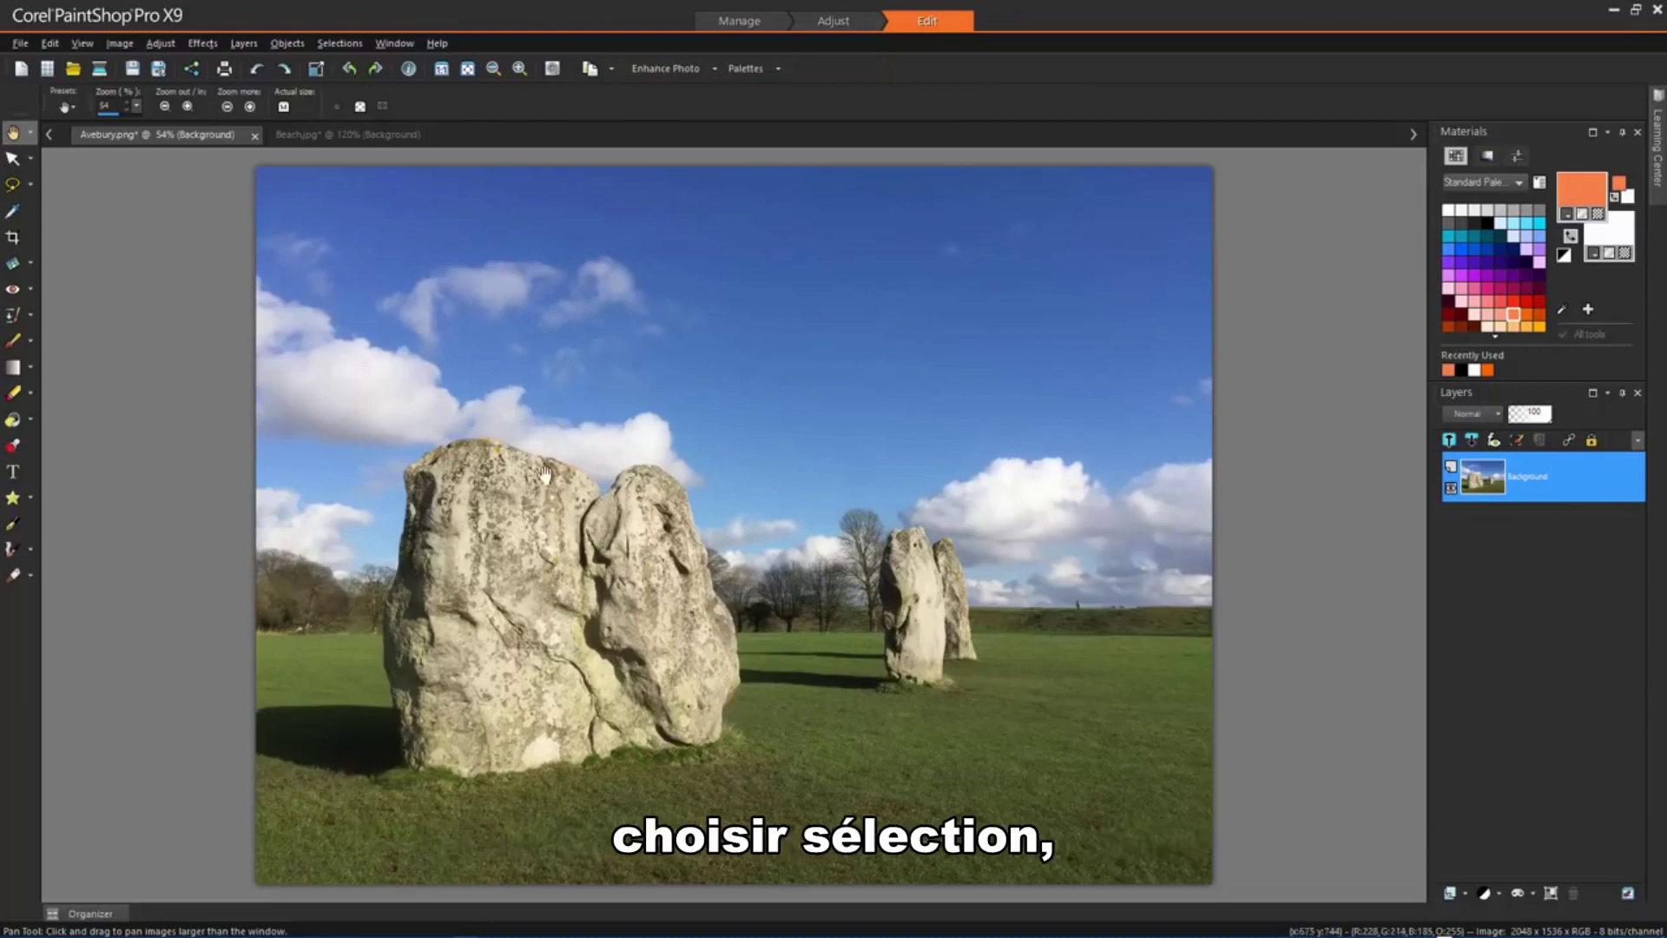
Feather the standing stones selection, raising the amount to about 23
{"action": "left_click", "coordinate": [343, 46]}
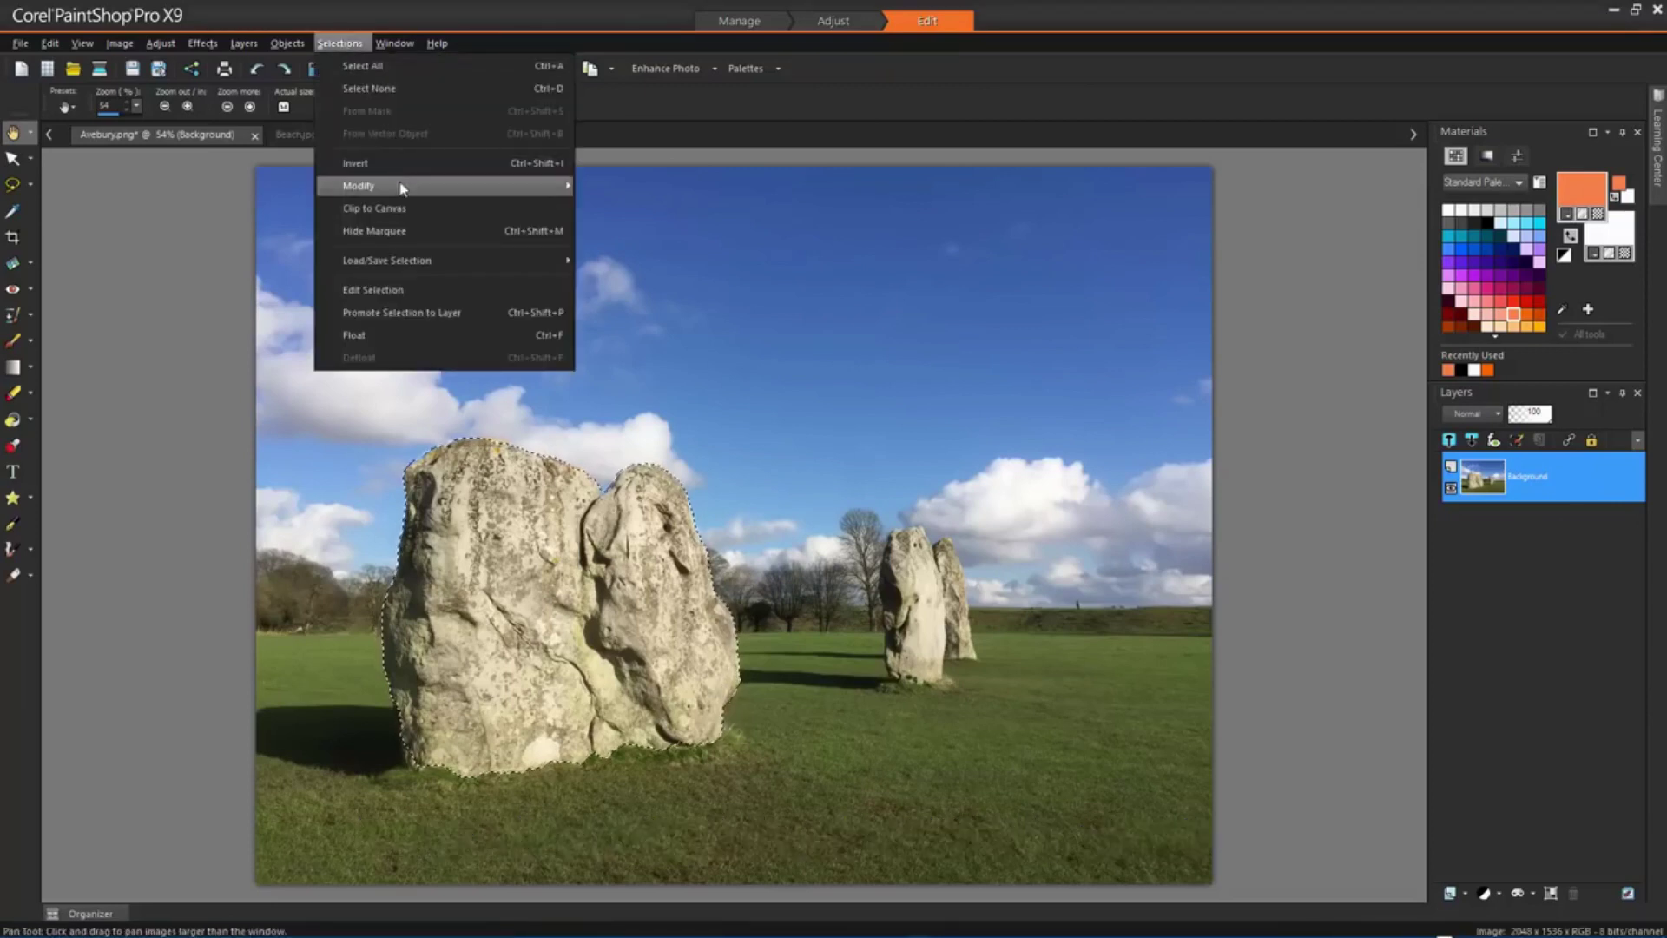
{"action": "mouse_move", "coordinate": [402, 191]}
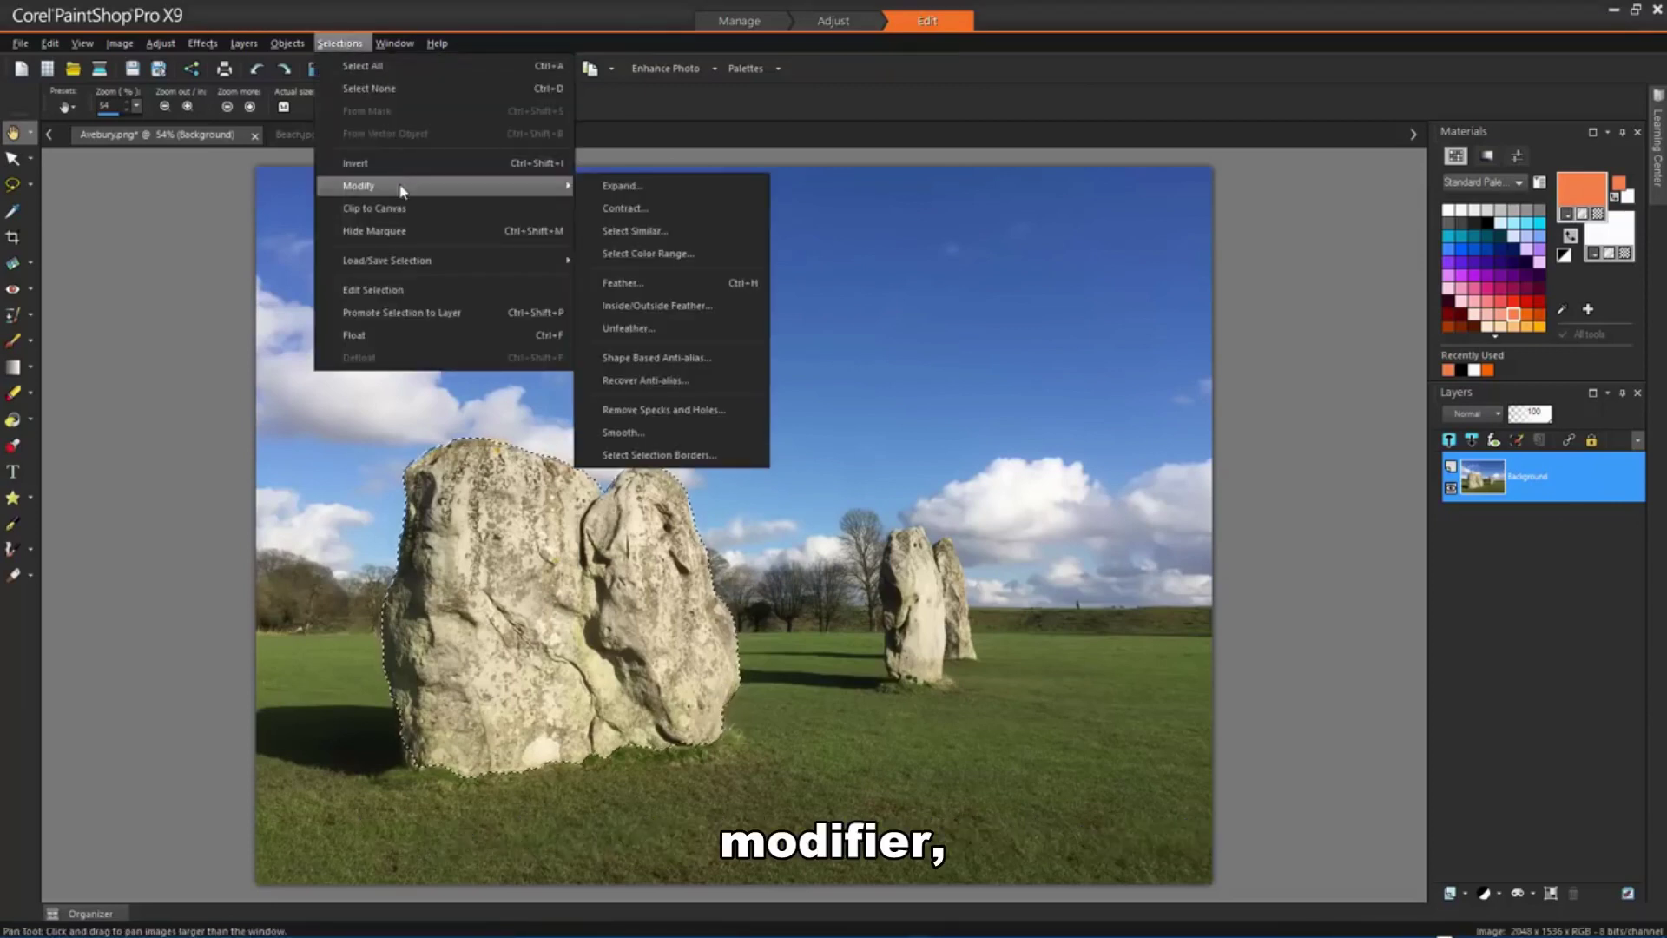
{"action": "left_click", "coordinate": [633, 282]}
{"action": "scroll", "coordinate": [964, 271], "scroll_direction": "up", "scroll_amount": 5}
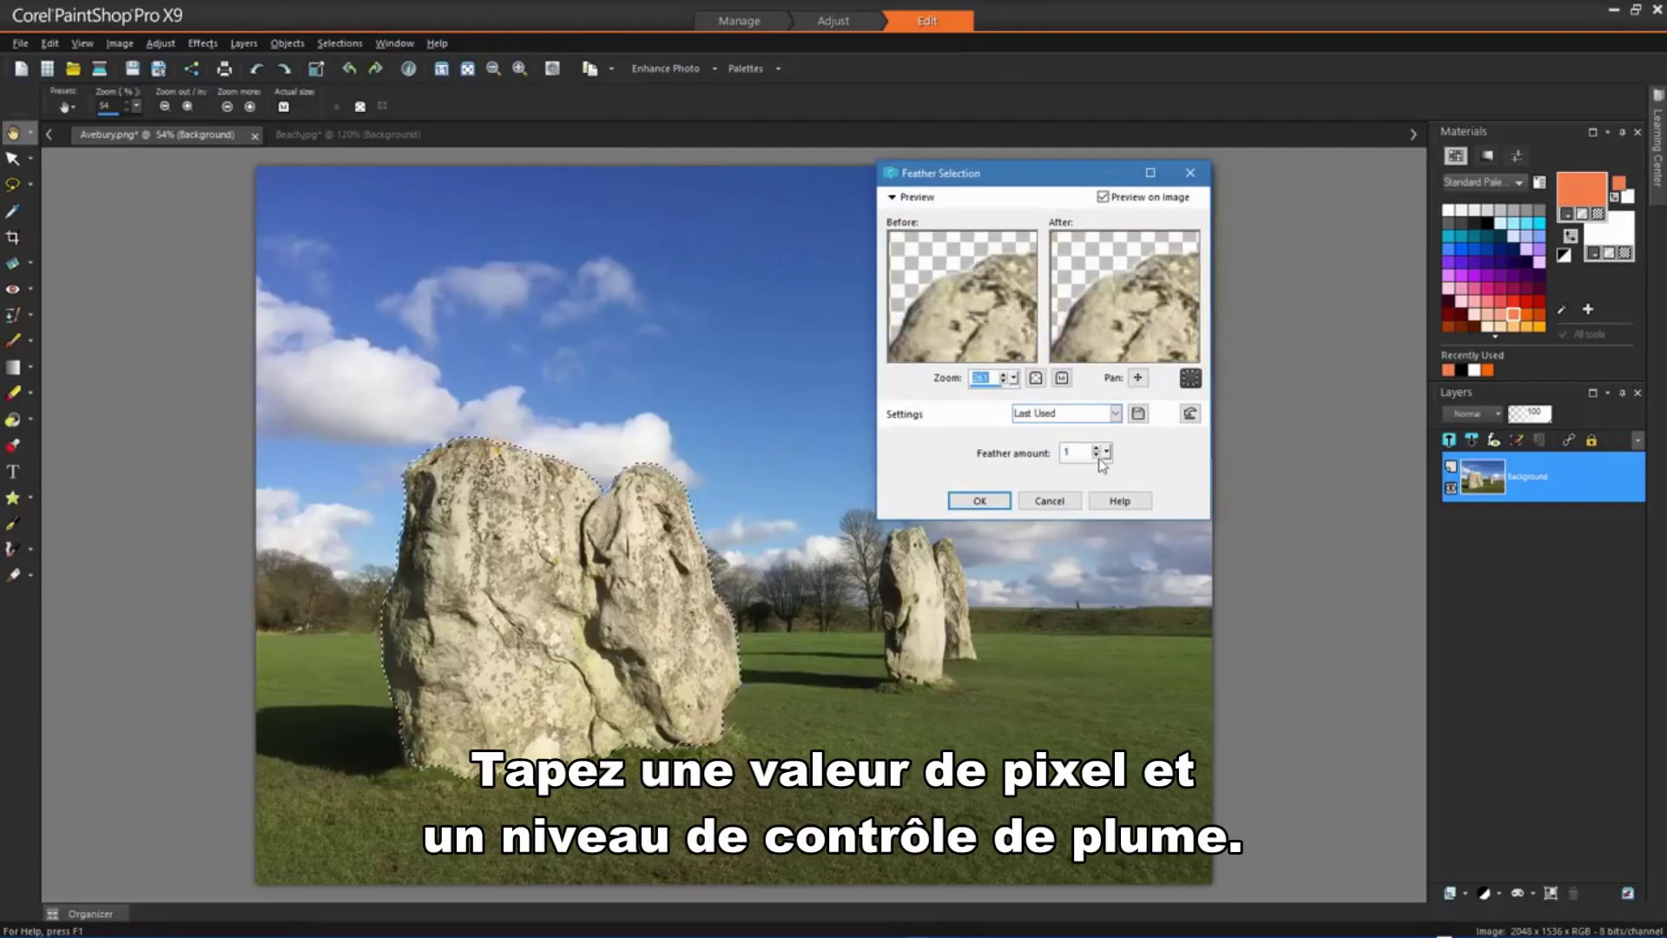
{"action": "left_click_drag", "start_coordinate": [1108, 459], "coordinate": [1115, 460]}
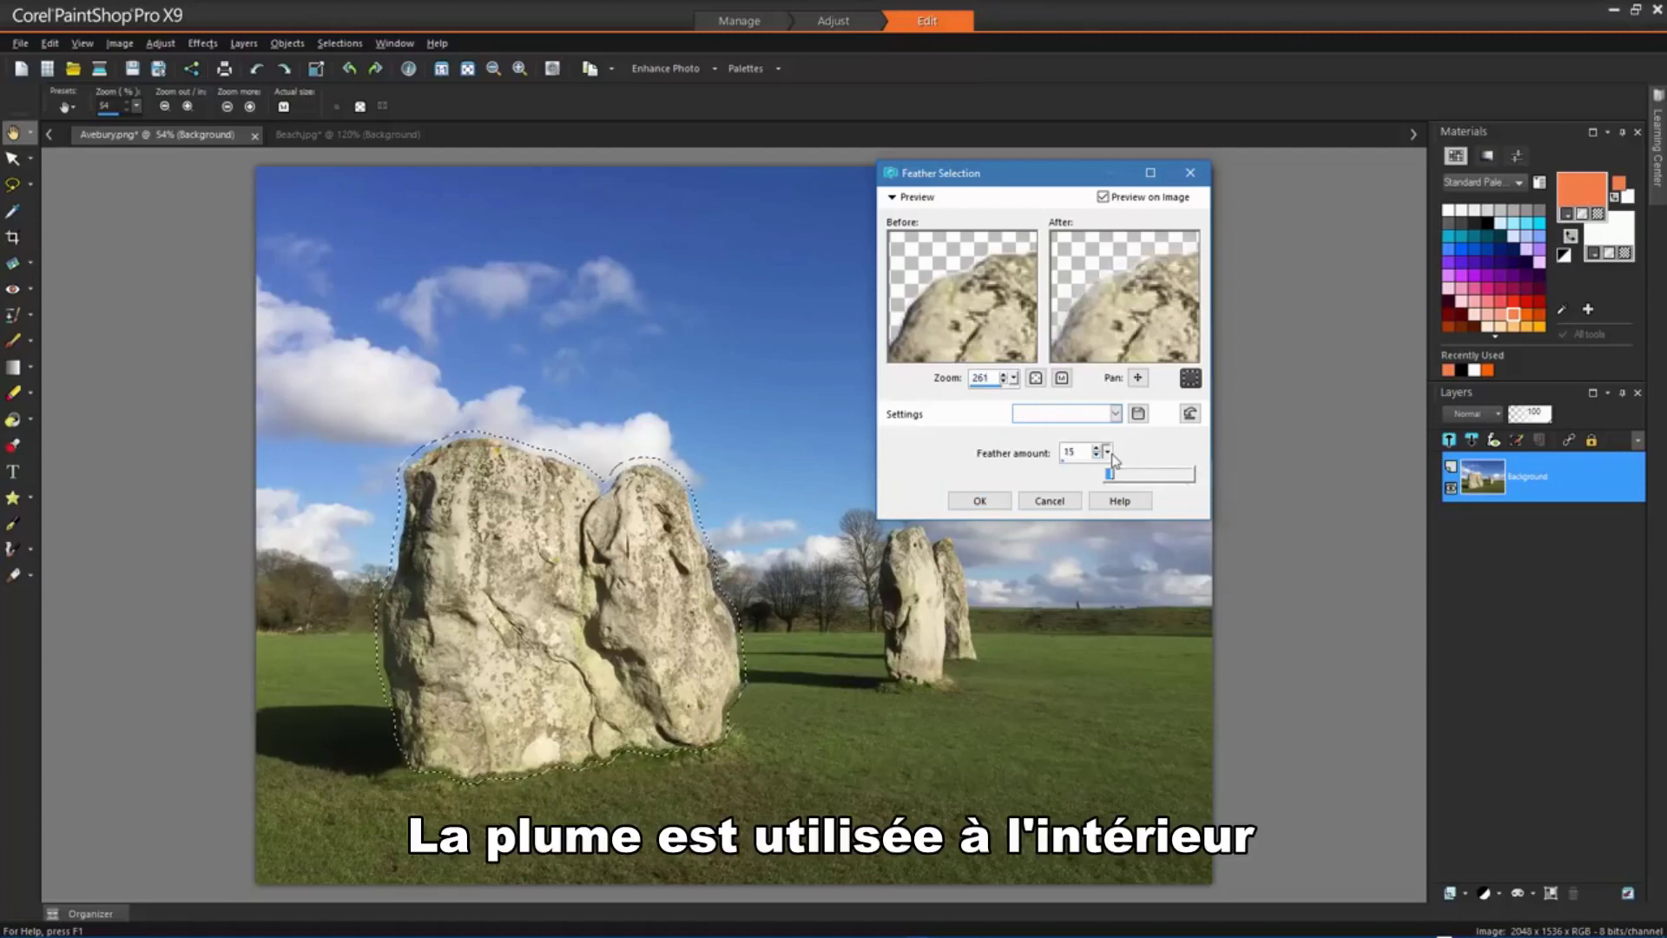
{"action": "left_click_drag", "start_coordinate": [1115, 461], "coordinate": [1120, 460]}
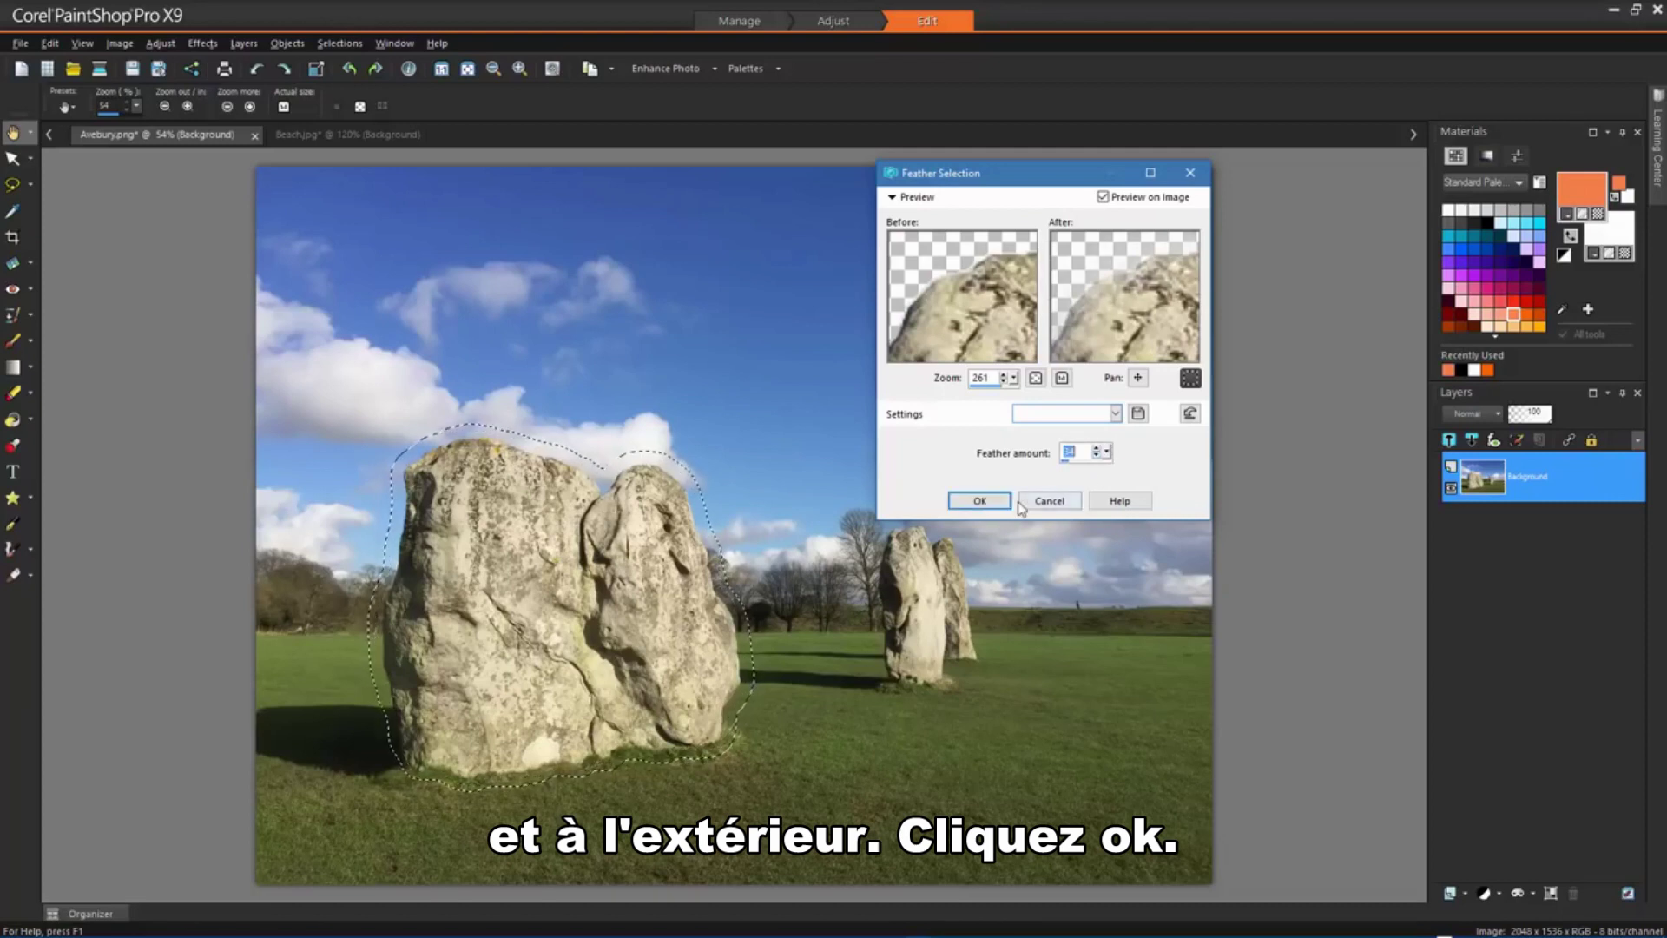
{"action": "left_click", "coordinate": [980, 501]}
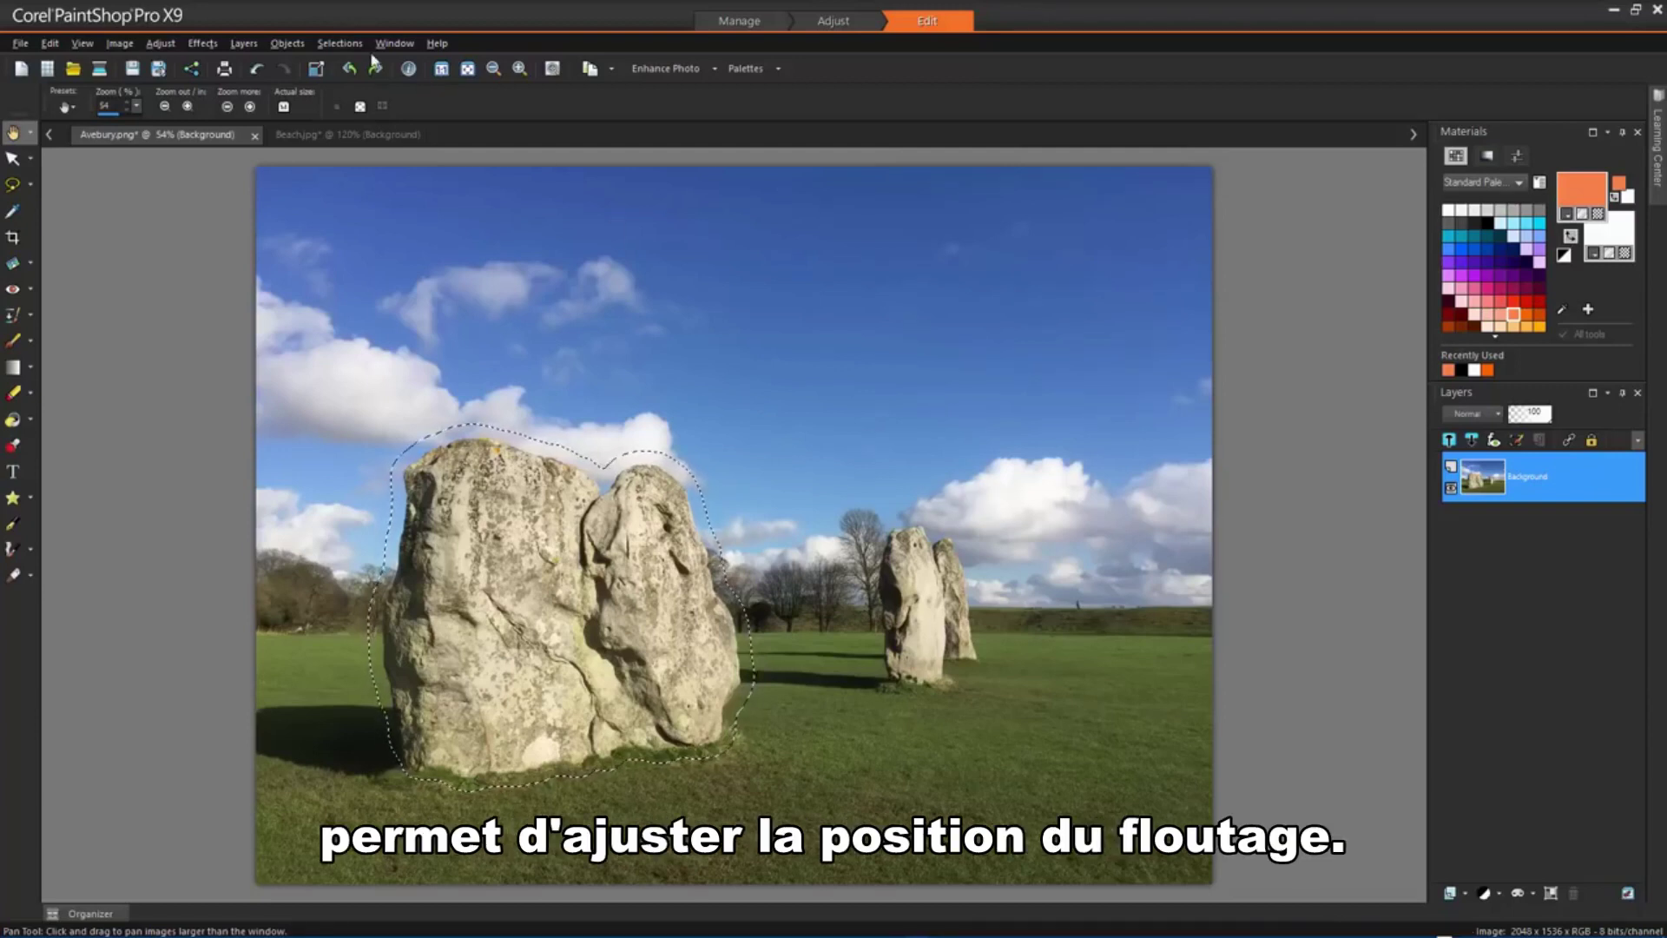
Review the Inside/Outside Feather settings and cancel without applying them
{"action": "left_click", "coordinate": [340, 43]}
{"action": "mouse_move", "coordinate": [409, 186]}
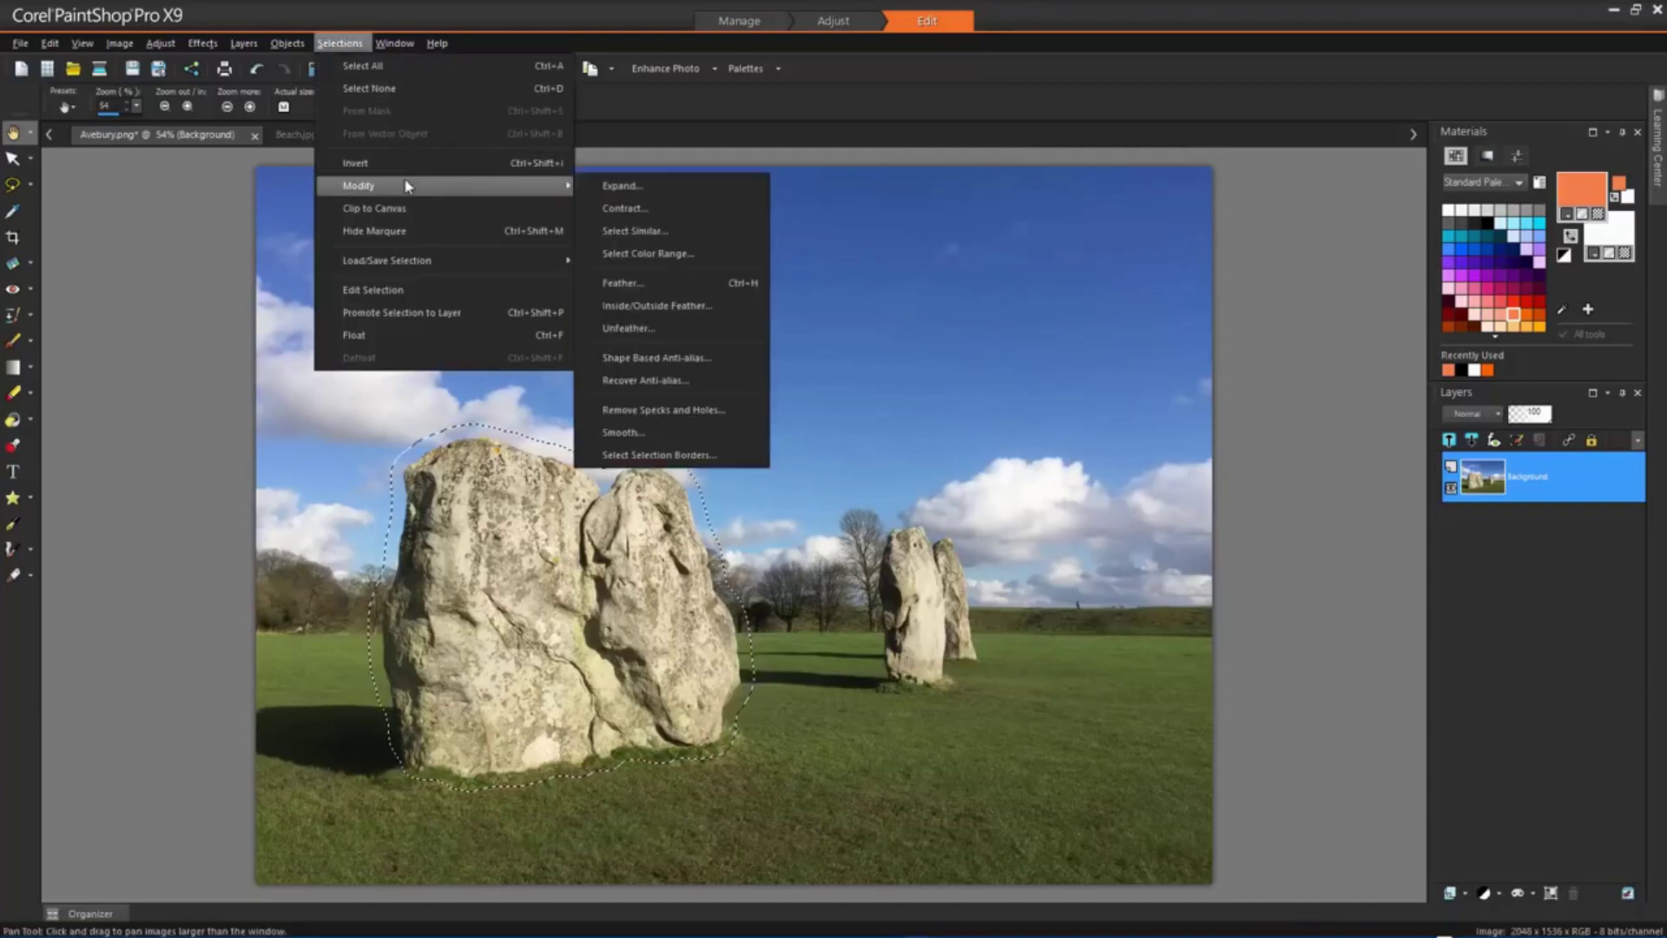
{"action": "left_click", "coordinate": [706, 306]}
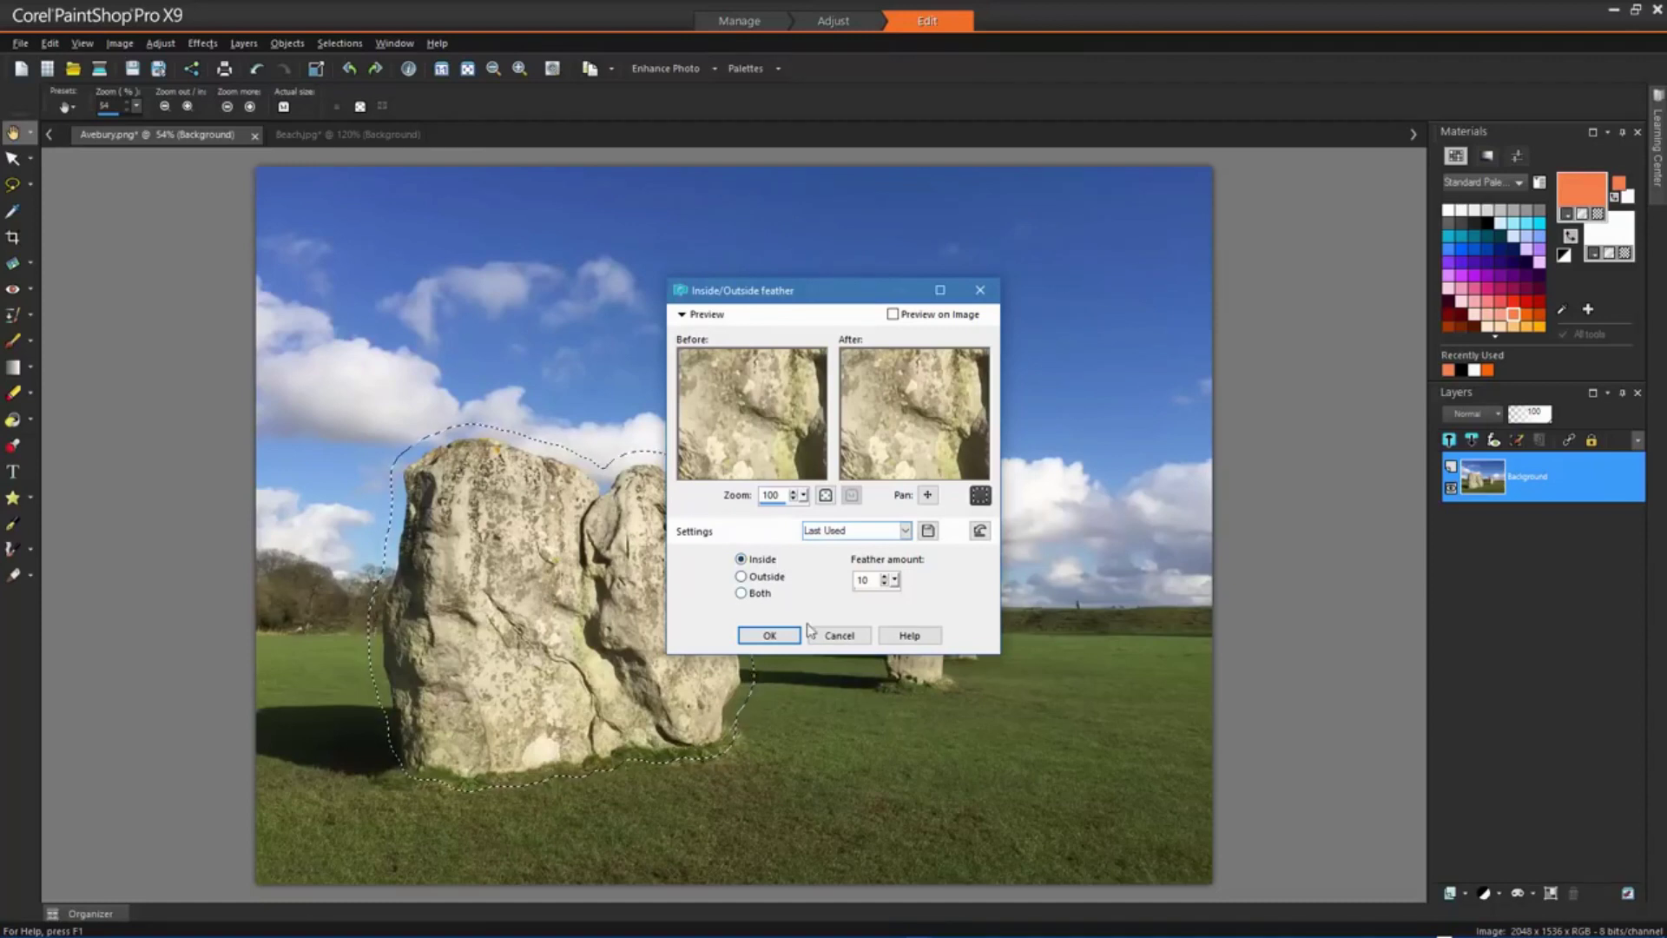
{"action": "left_click", "coordinate": [832, 638]}
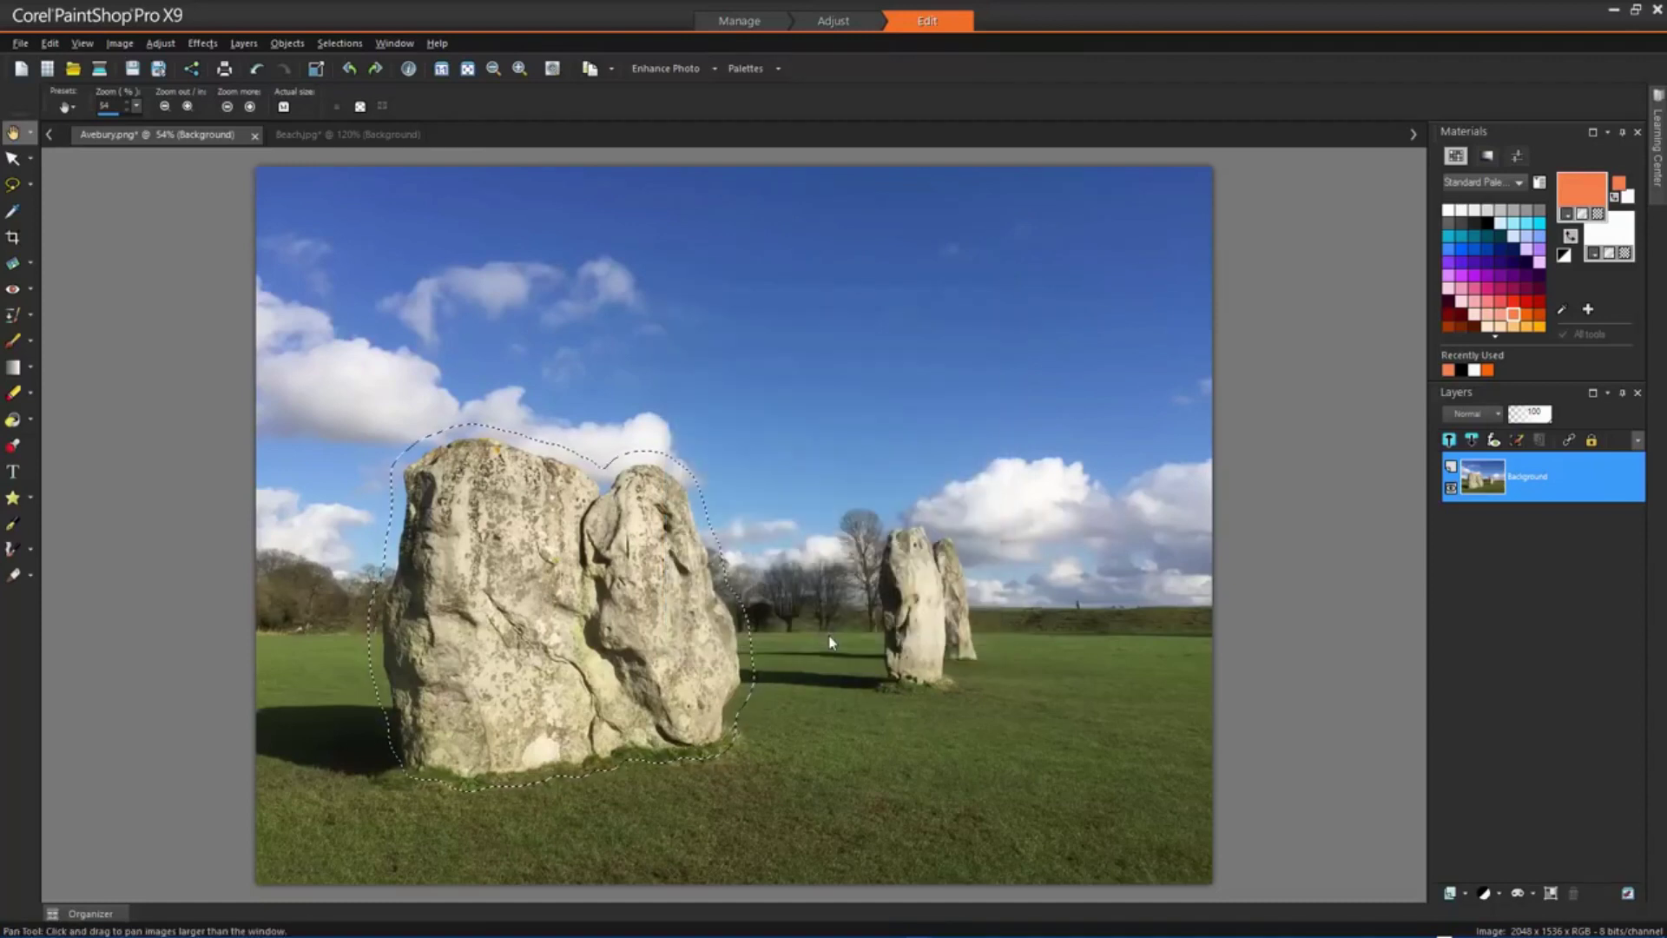
{"action": "left_click", "coordinate": [52, 45]}
Copy the selected stones and paste them into Beach.jpg as a new layer
{"action": "left_click", "coordinate": [104, 211]}
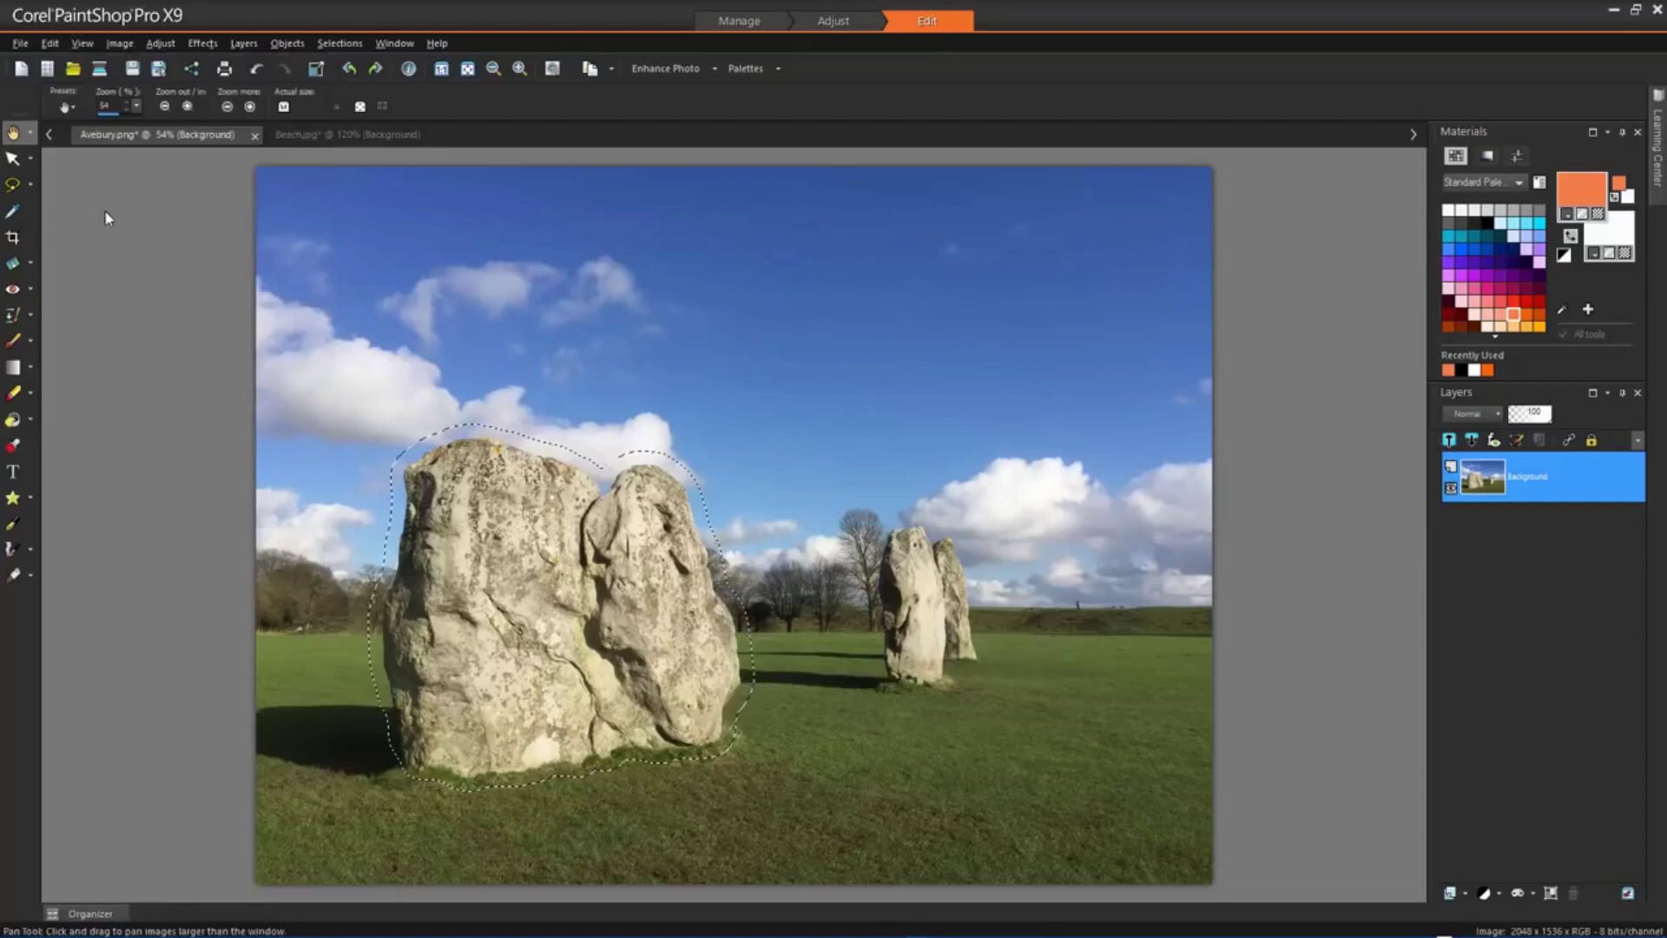
{"action": "left_click", "coordinate": [344, 136]}
{"action": "left_click", "coordinate": [49, 43]}
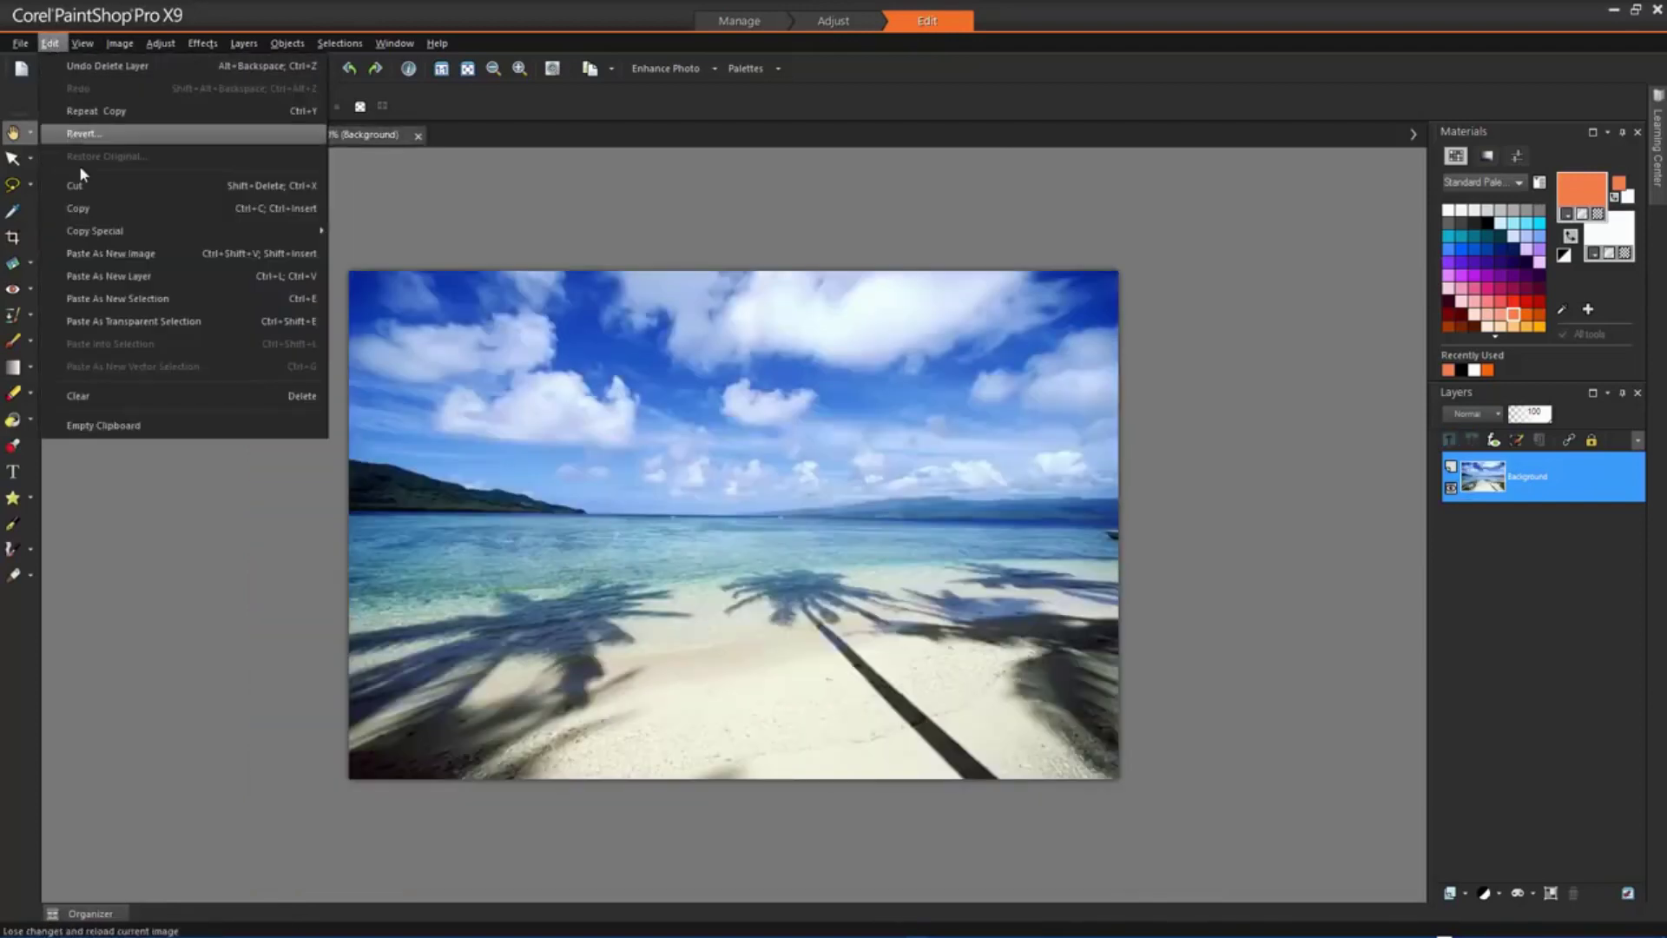
{"action": "left_click", "coordinate": [106, 269]}
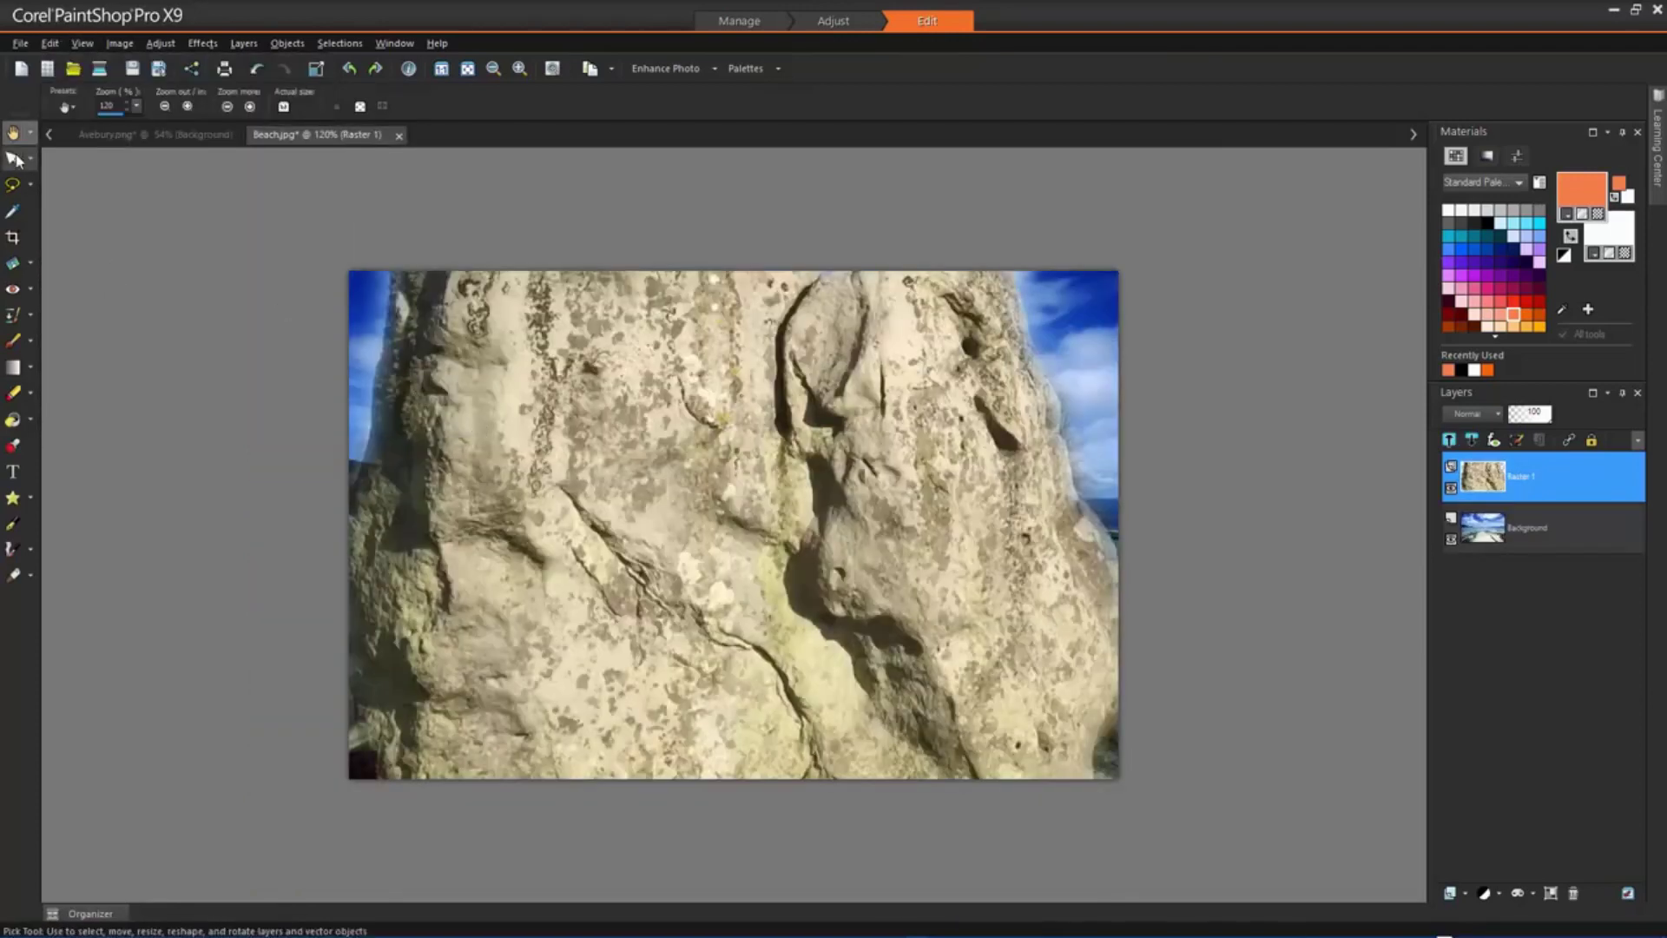
Shrink the pasted stones layer and move it down onto the beach
{"action": "scroll", "coordinate": [913, 359], "scroll_direction": "down", "scroll_amount": 2}
{"action": "left_click_drag", "start_coordinate": [1023, 249], "coordinate": [830, 435]}
{"action": "left_click_drag", "start_coordinate": [447, 798], "coordinate": [593, 657]}
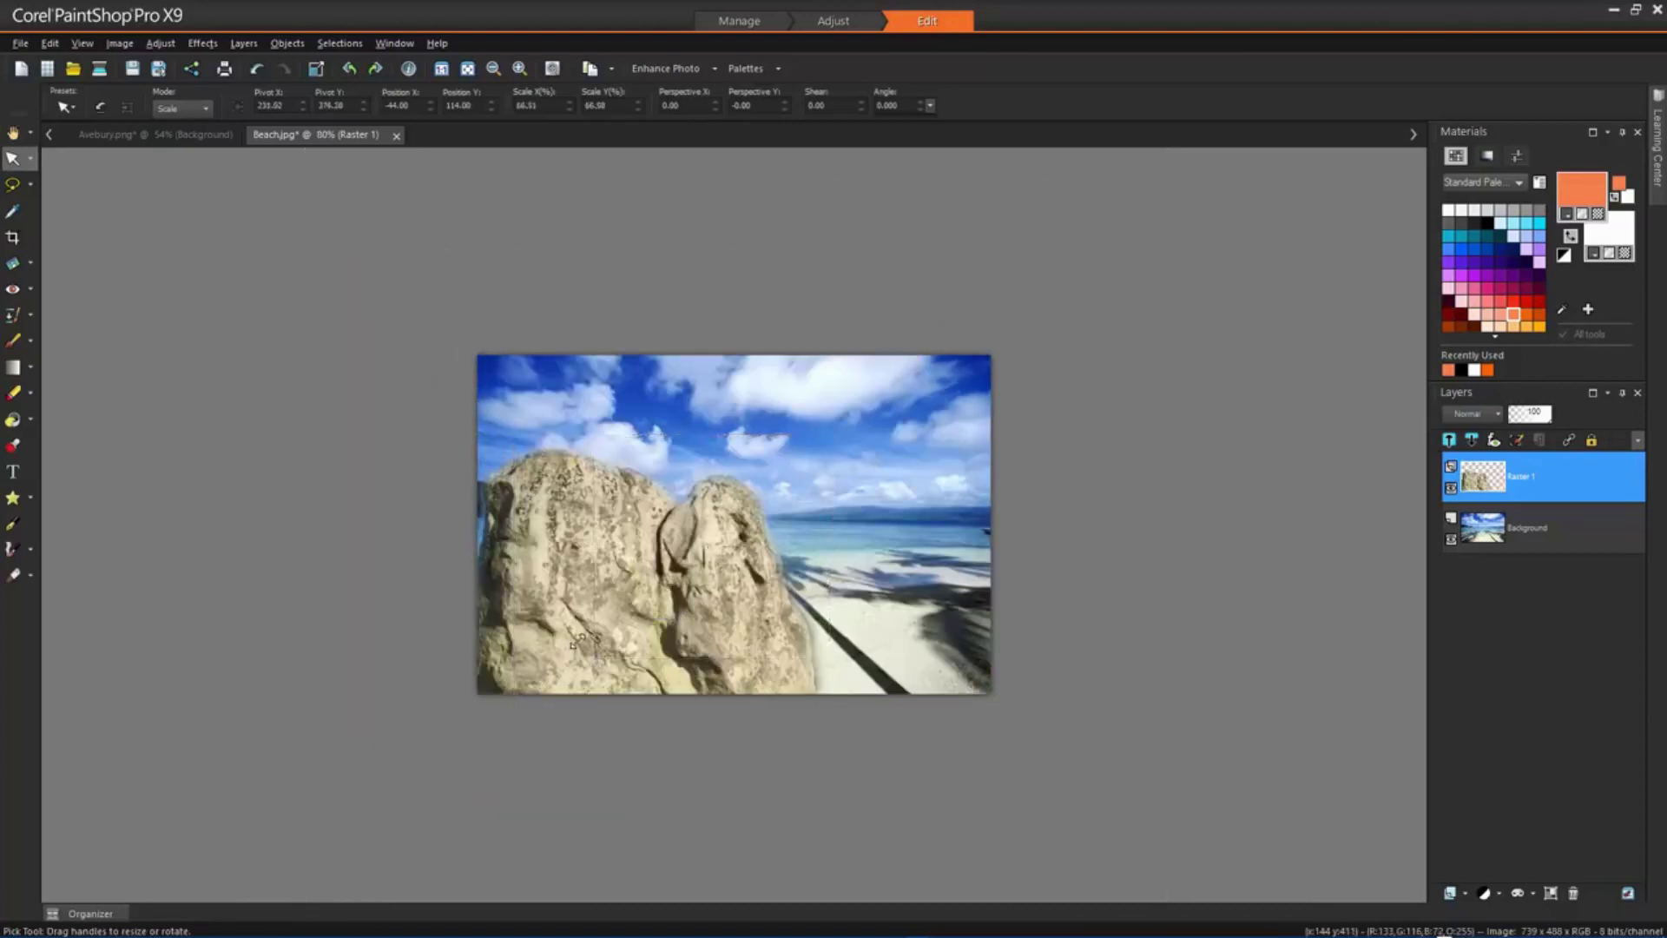
{"action": "left_click_drag", "start_coordinate": [715, 491], "coordinate": [681, 528]}
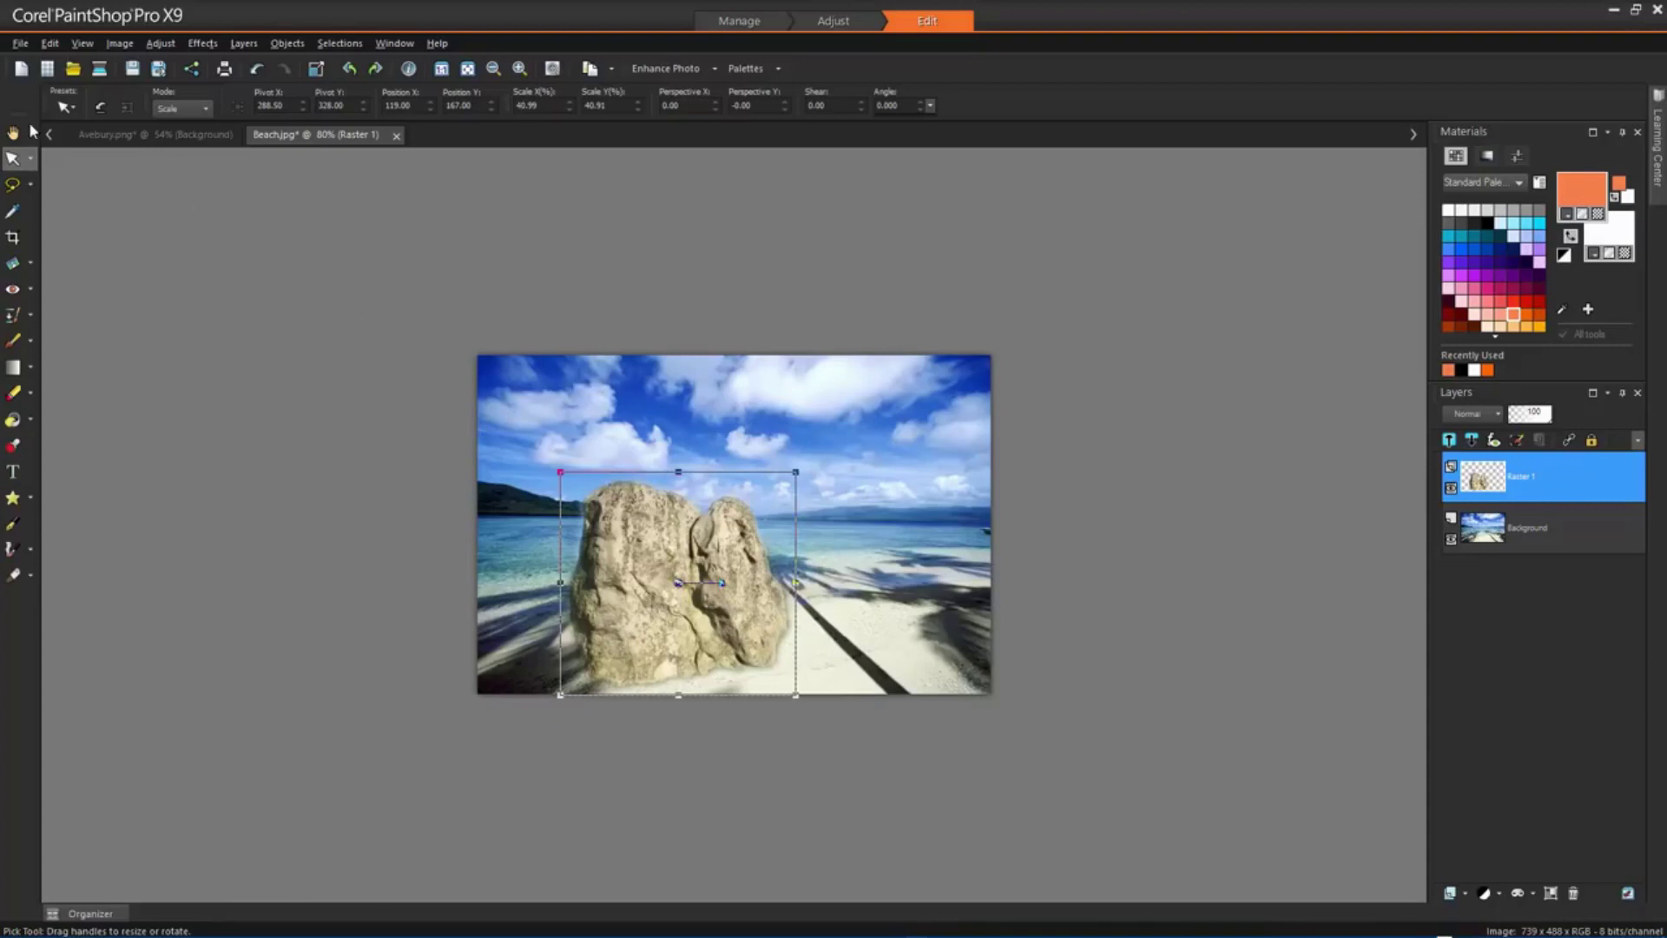
{"action": "key", "text": "a"}
{"action": "scroll", "coordinate": [727, 506], "scroll_direction": "up", "scroll_amount": 2}
{"action": "scroll", "coordinate": [726, 507], "scroll_direction": "up", "scroll_amount": 3}
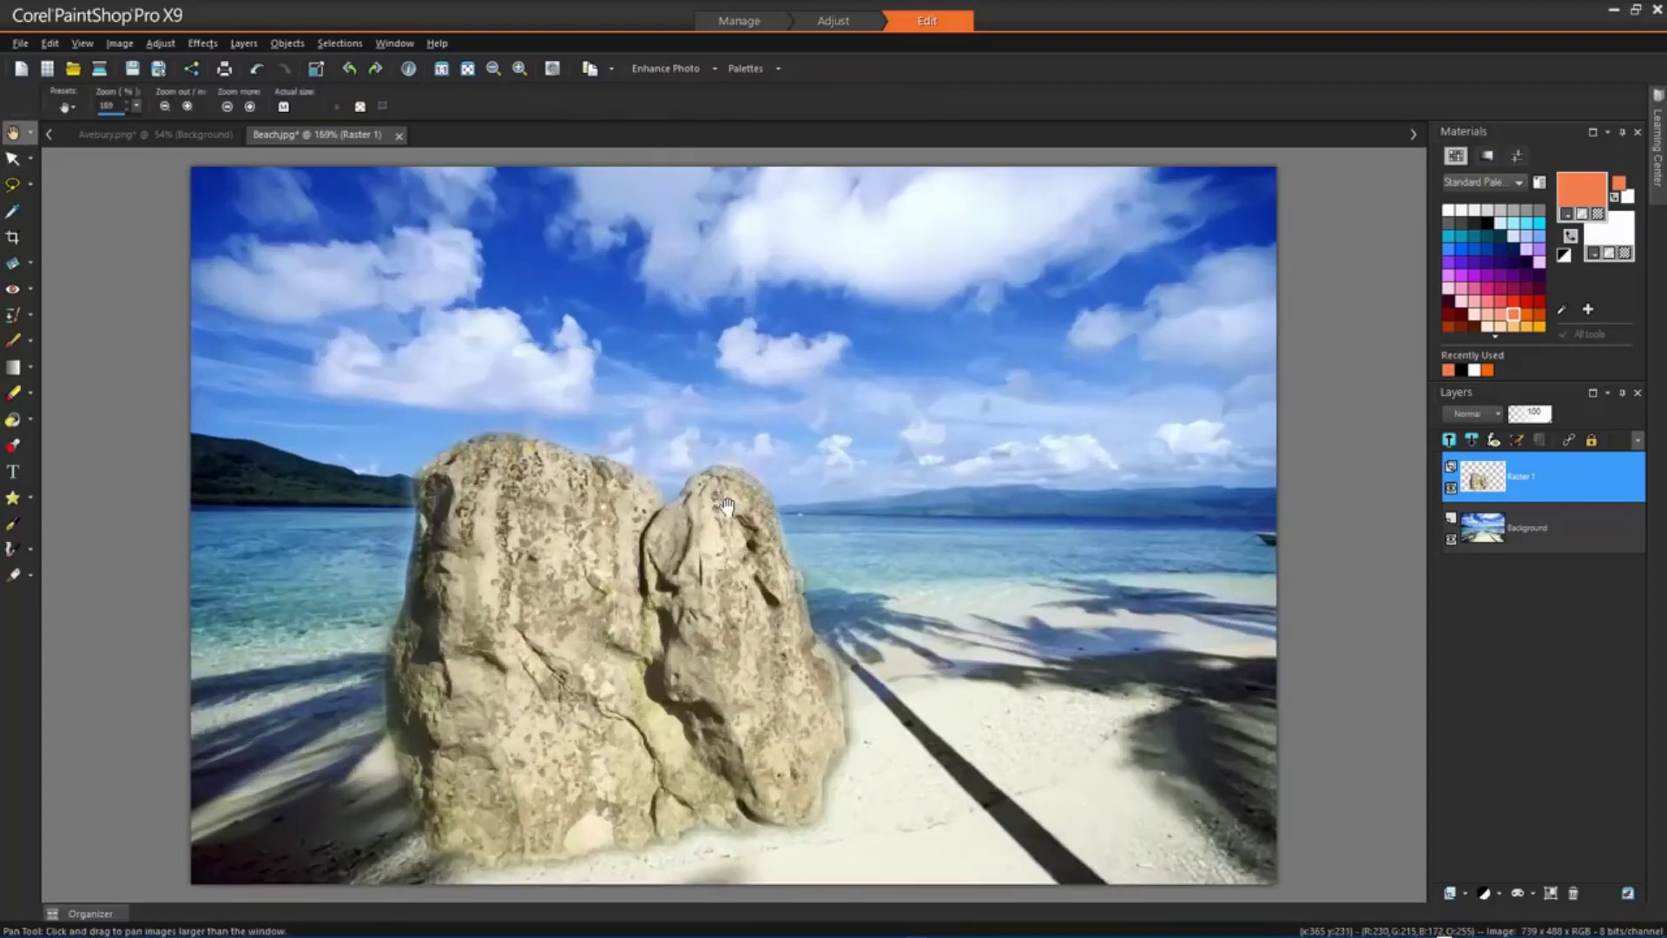
{"action": "scroll", "coordinate": [782, 519], "scroll_direction": "up", "scroll_amount": 1}
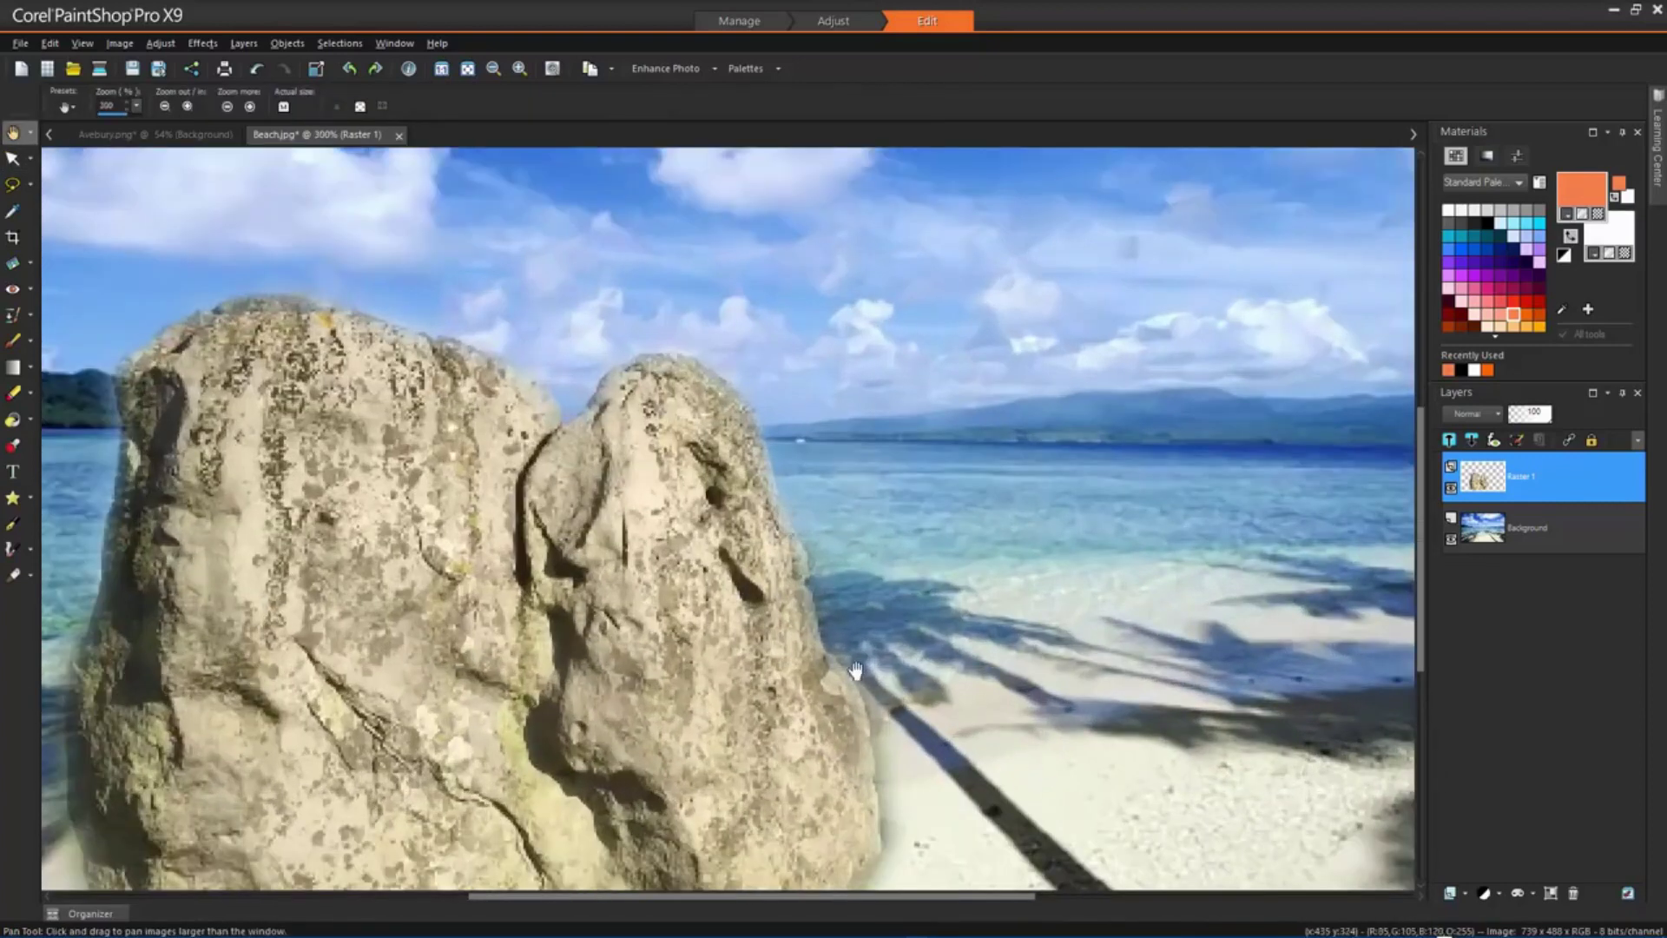
{"action": "scroll", "coordinate": [858, 680], "scroll_direction": "down", "scroll_amount": 2}
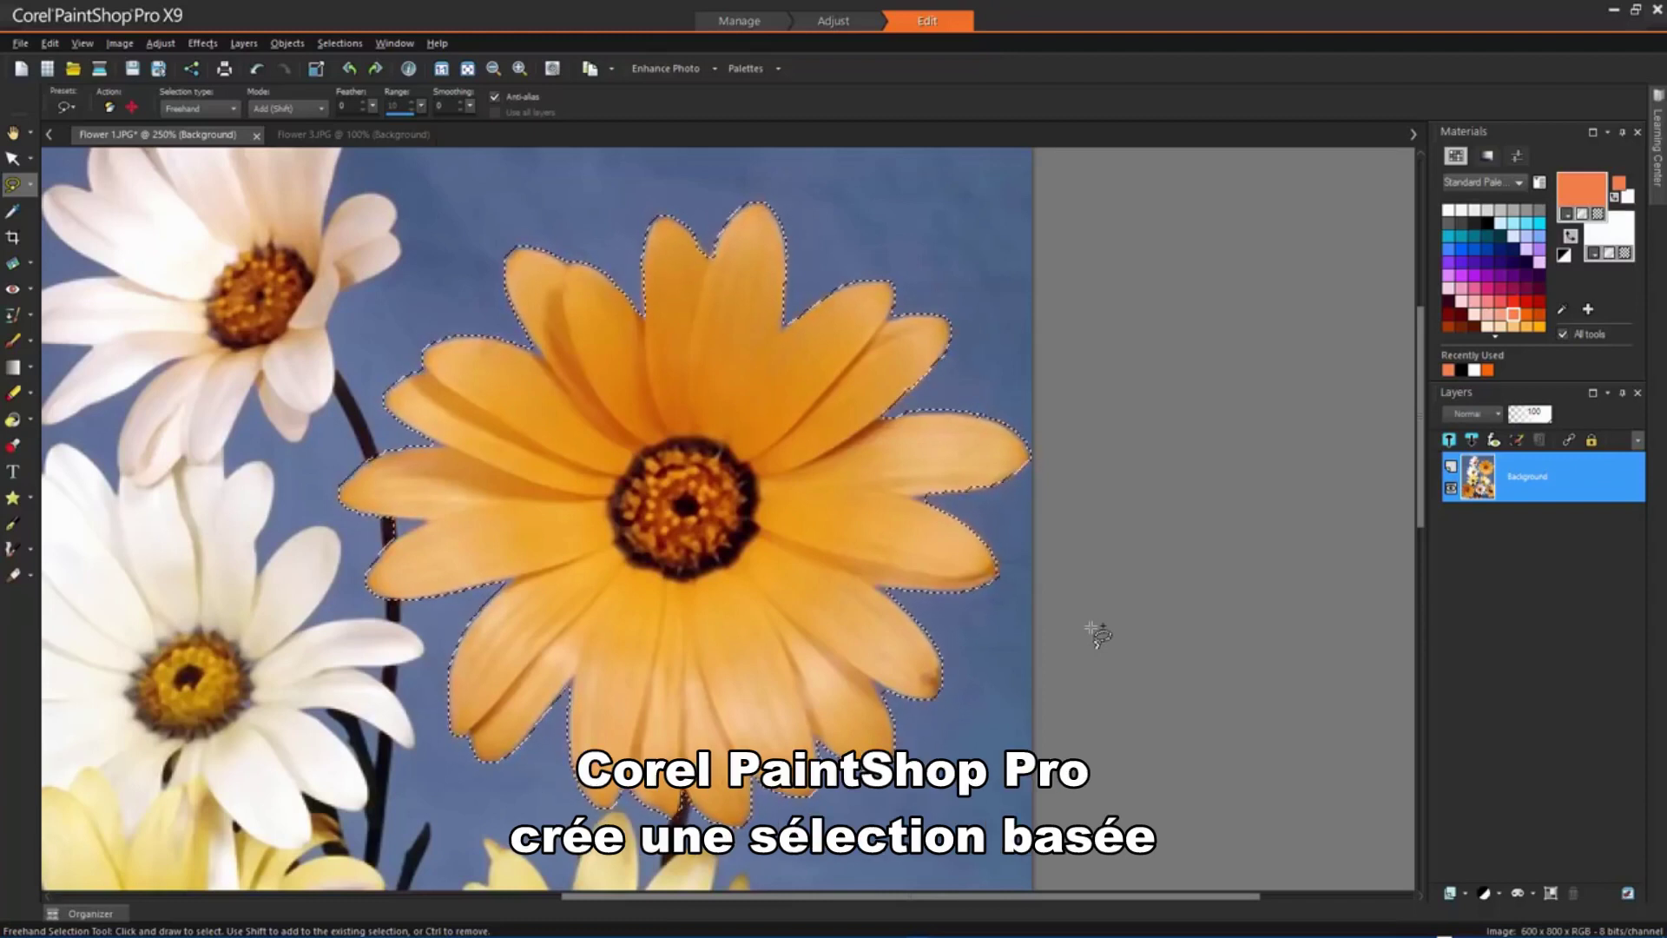
Save the orange daisy's selection to disk as 'Yellow Flower'
{"action": "left_click", "coordinate": [340, 44]}
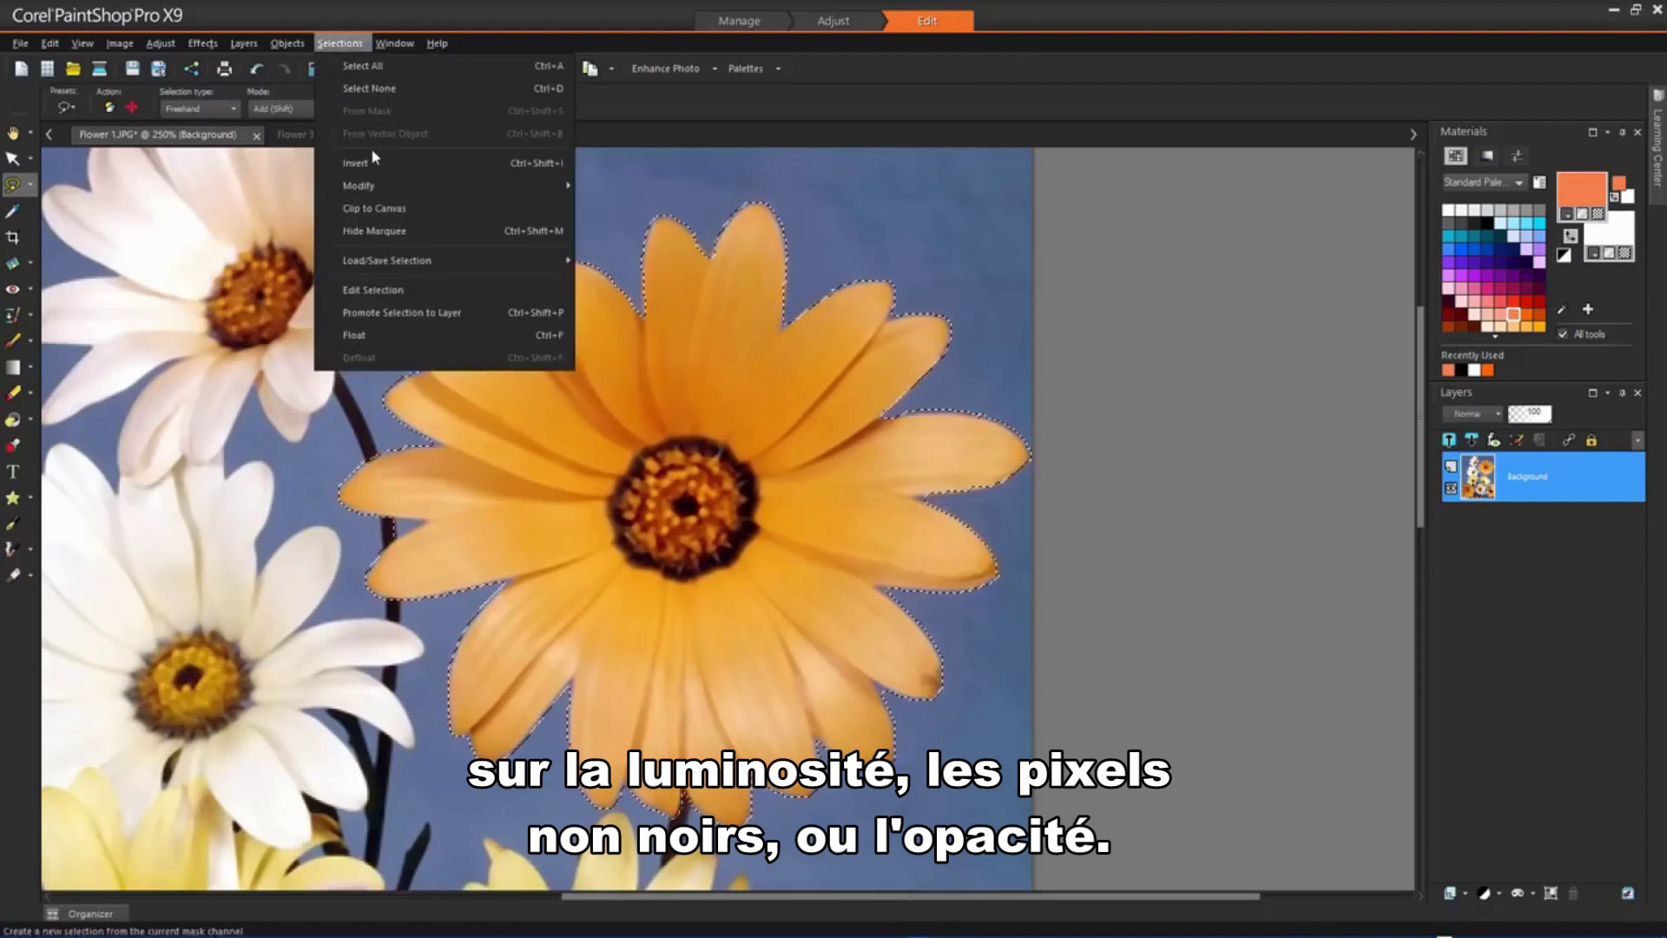
{"action": "mouse_move", "coordinate": [415, 265]}
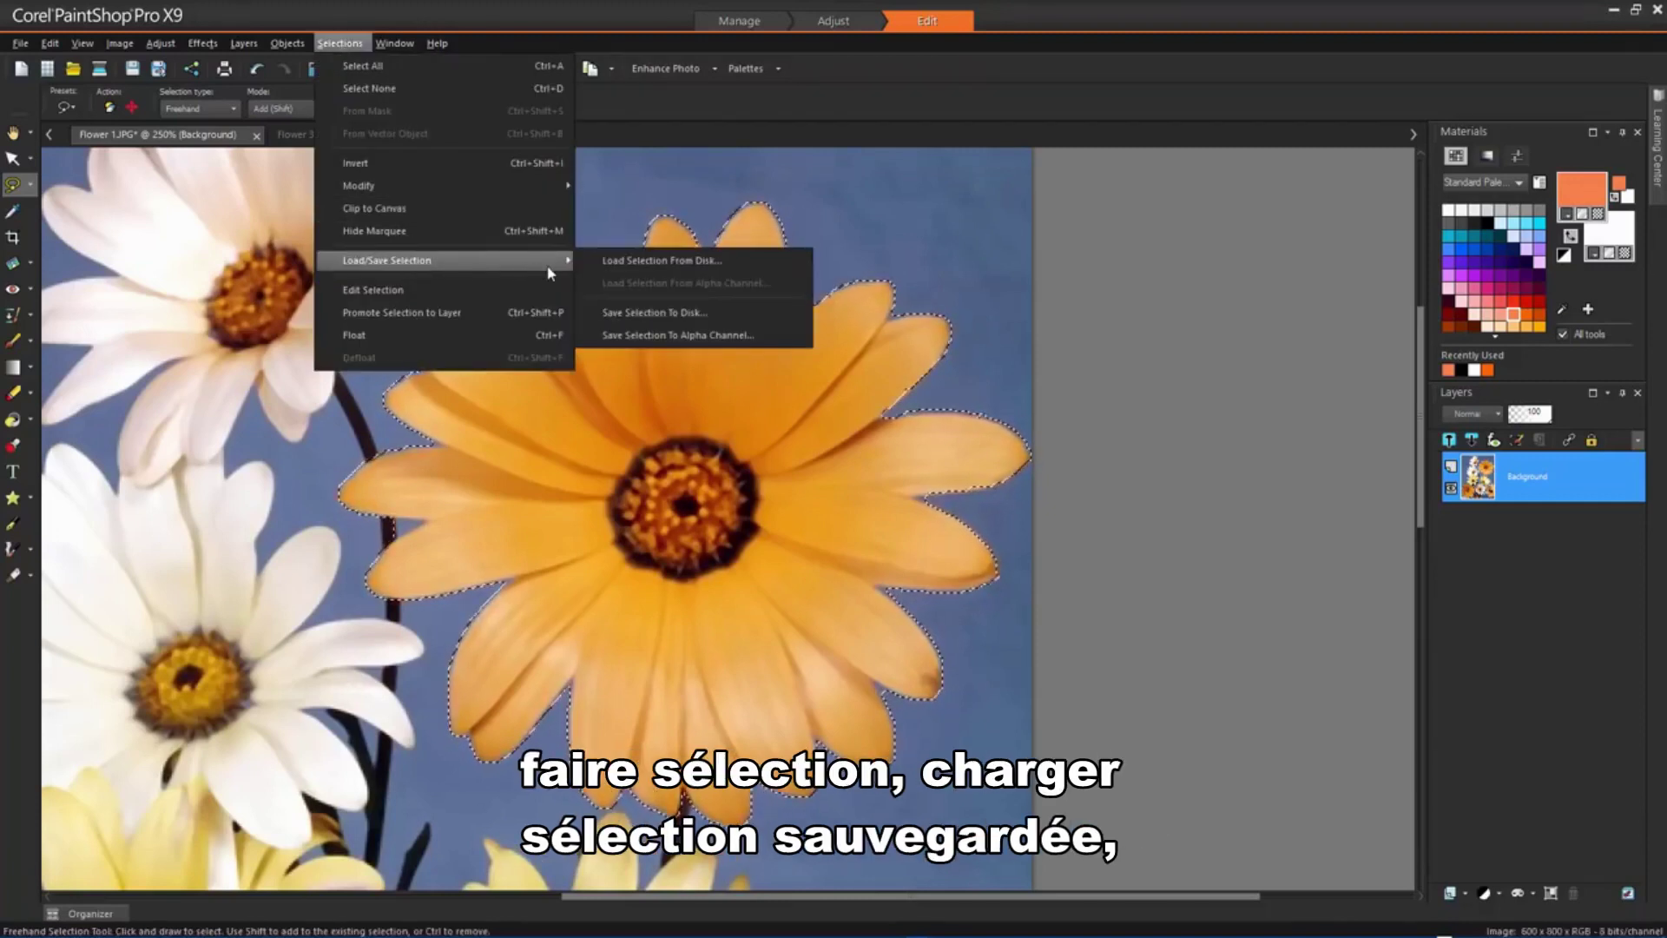
{"action": "left_click", "coordinate": [740, 314]}
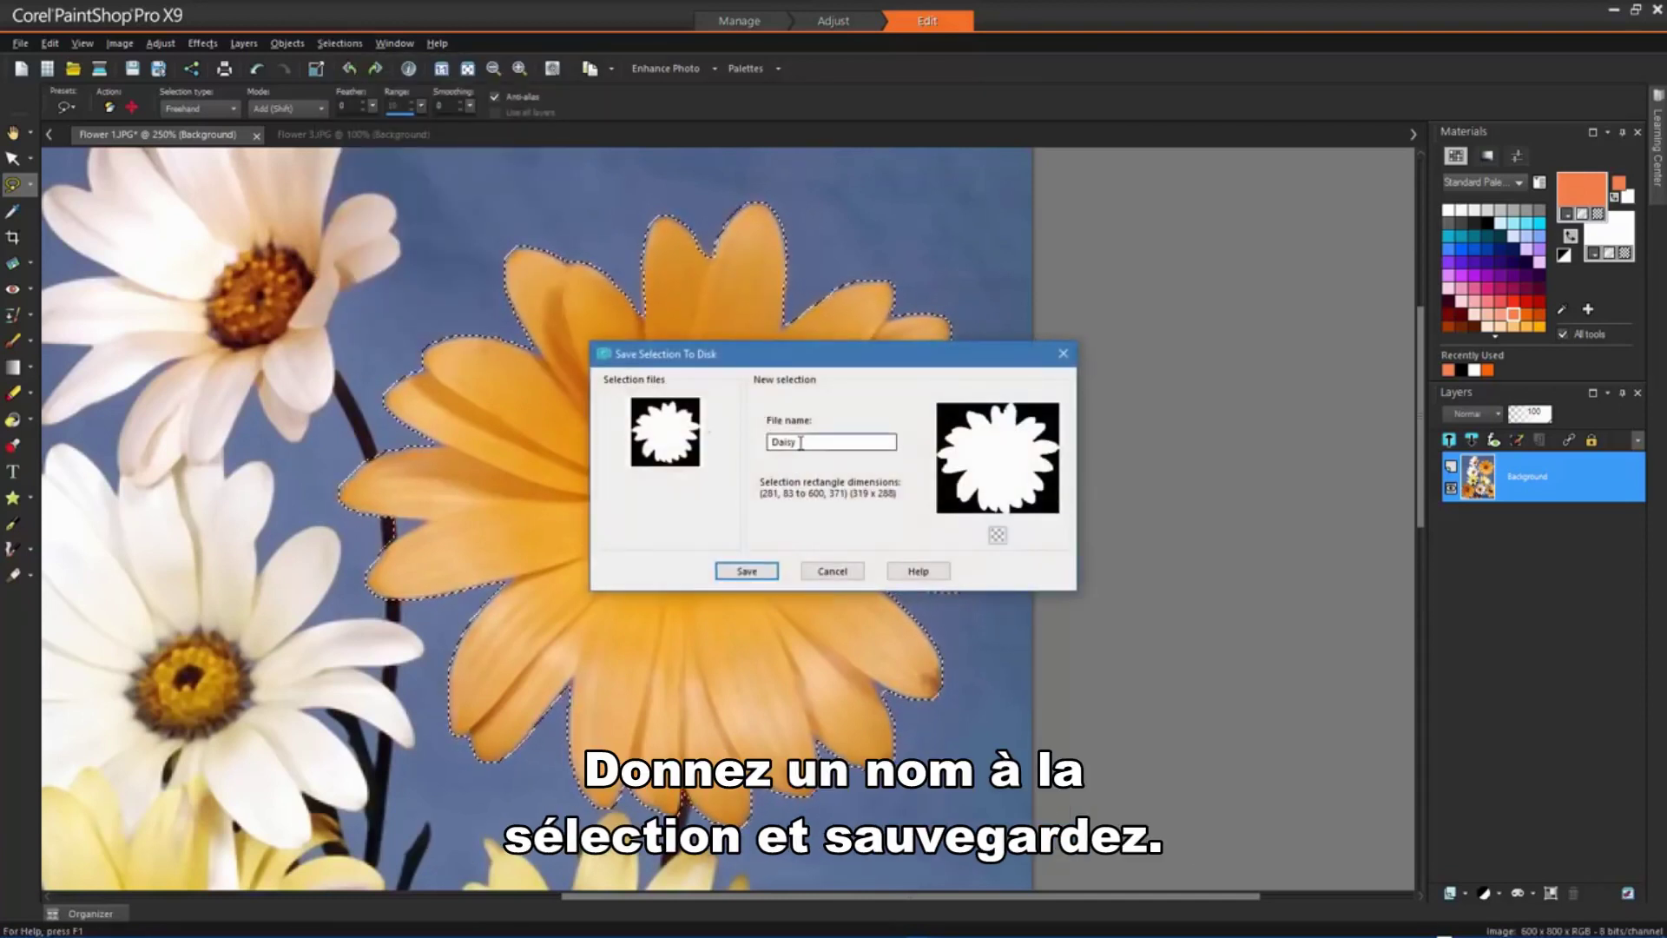
{"action": "left_click_drag", "start_coordinate": [807, 445], "coordinate": [755, 447]}
{"action": "type", "text": "tell"}
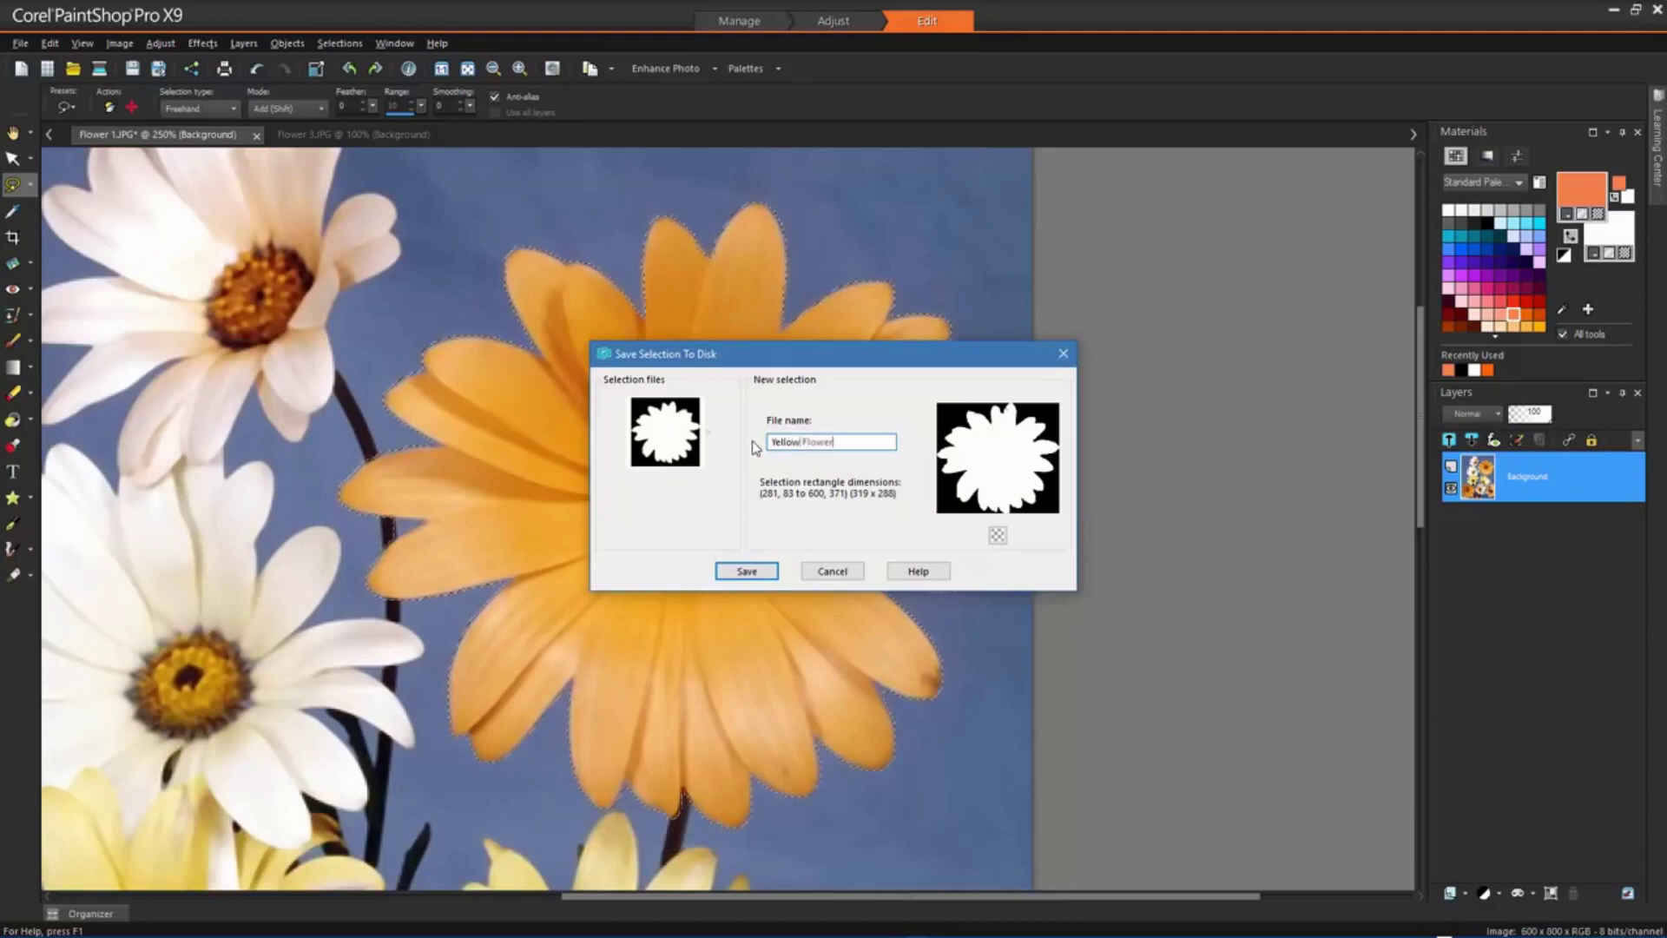
{"action": "left_click", "coordinate": [748, 572]}
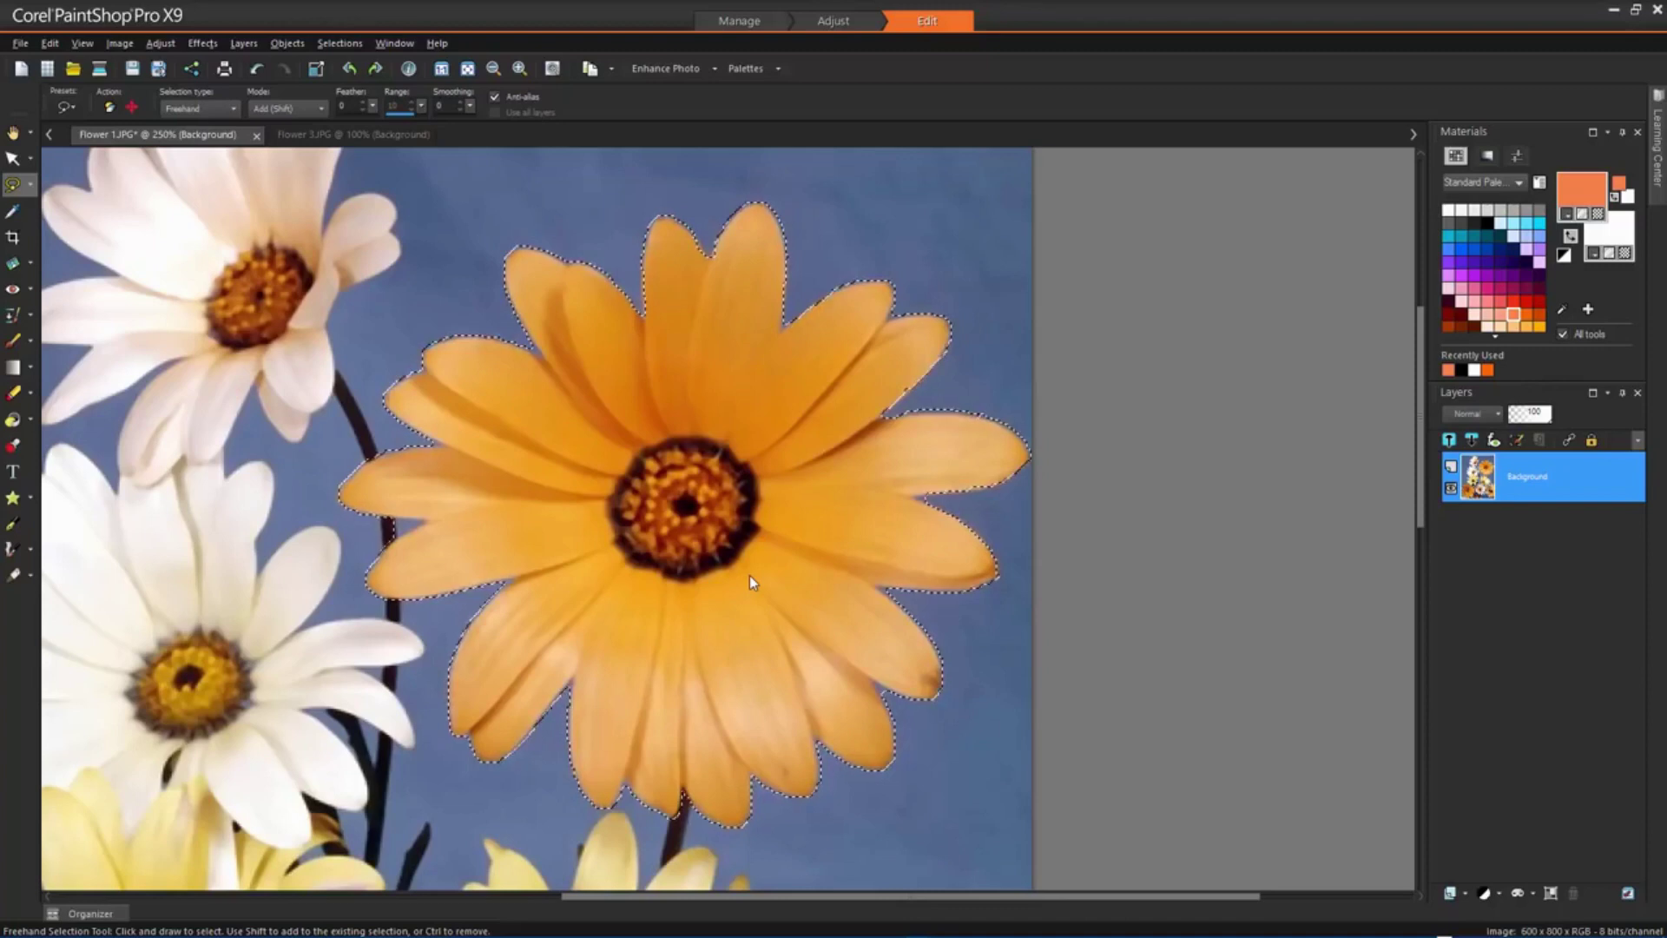
Load the saved Yellow Flower selection from disk onto the Flower 3.JPG roses
{"action": "left_click", "coordinate": [365, 137]}
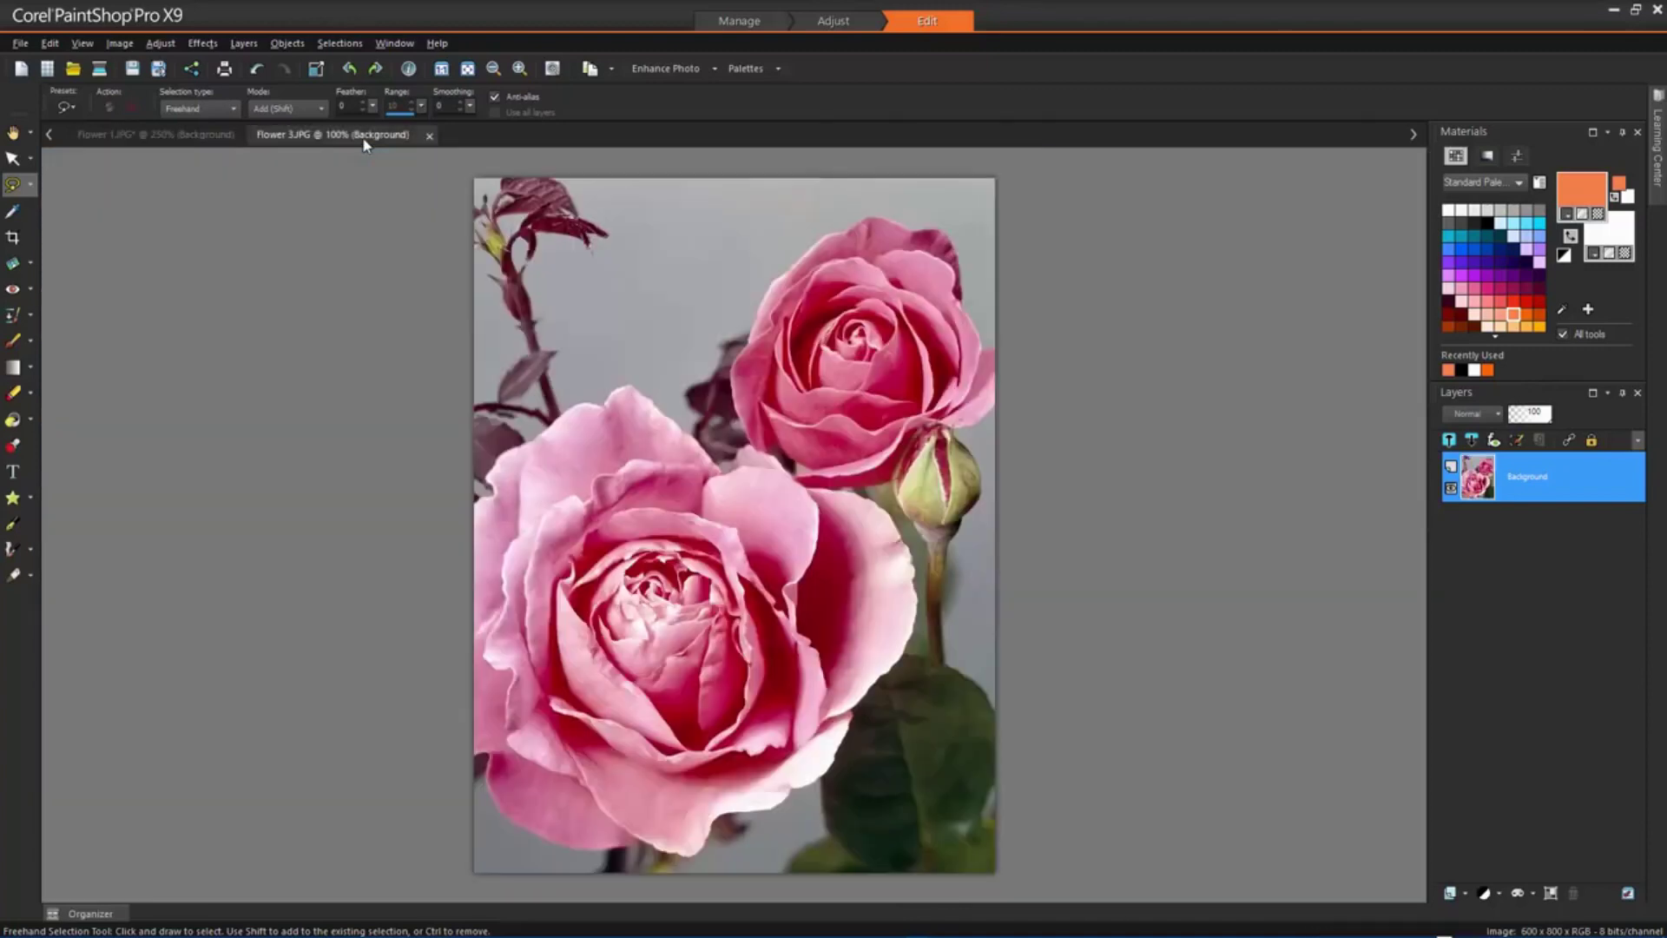
{"action": "left_click", "coordinate": [337, 43]}
{"action": "mouse_move", "coordinate": [487, 264]}
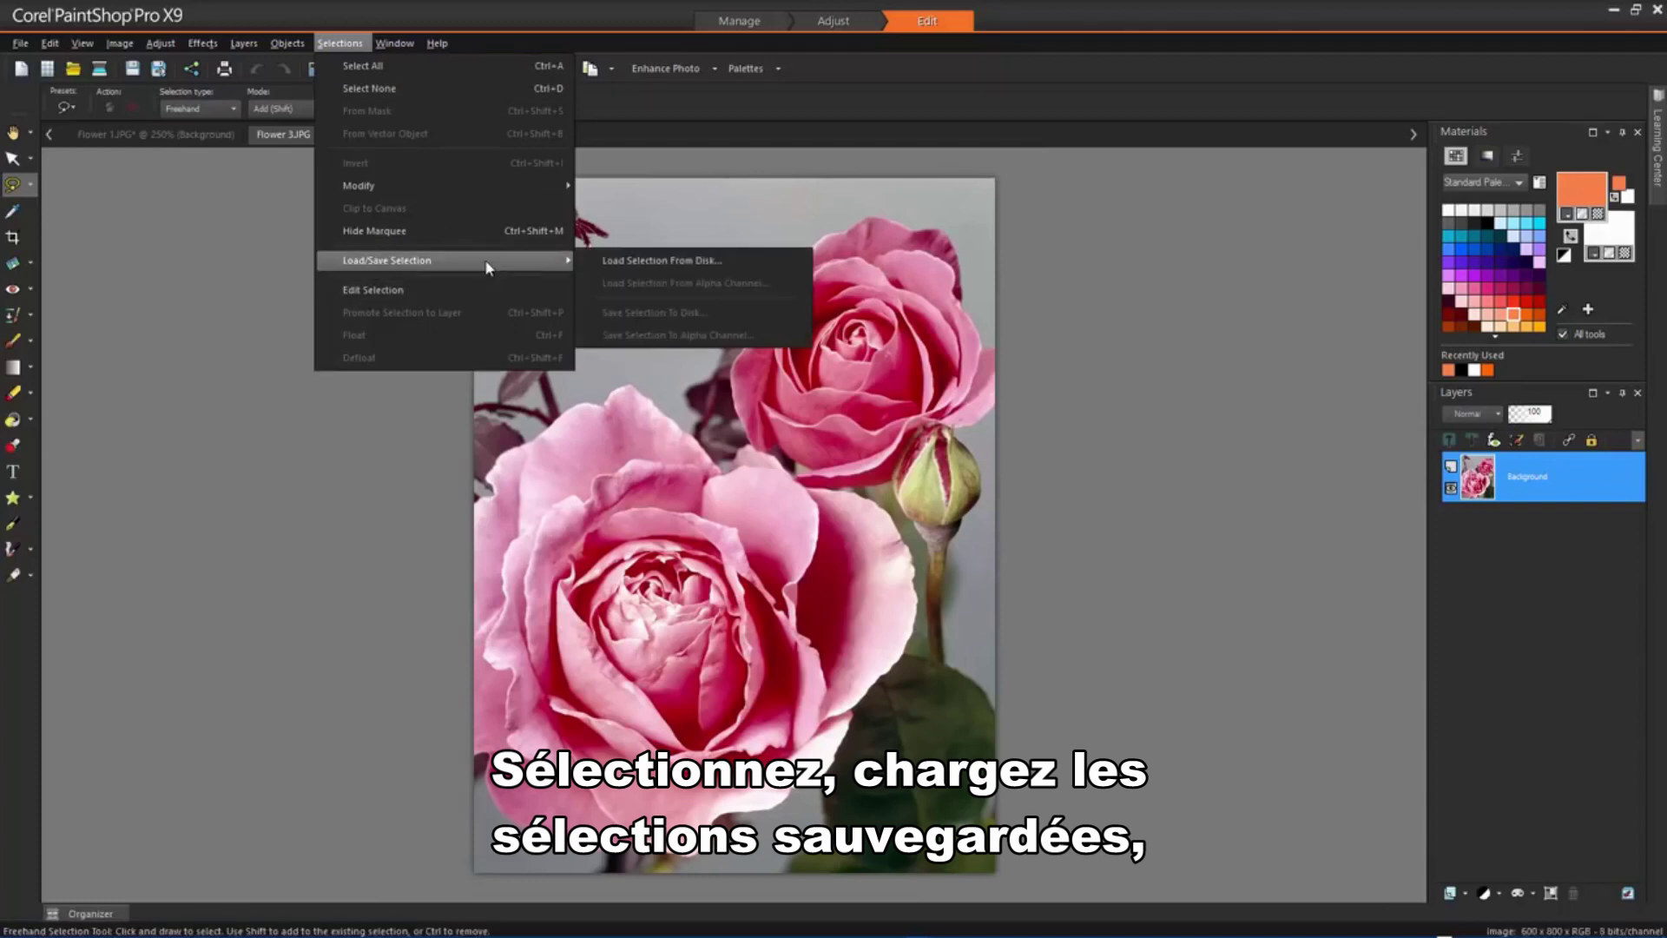
{"action": "left_click", "coordinate": [633, 262]}
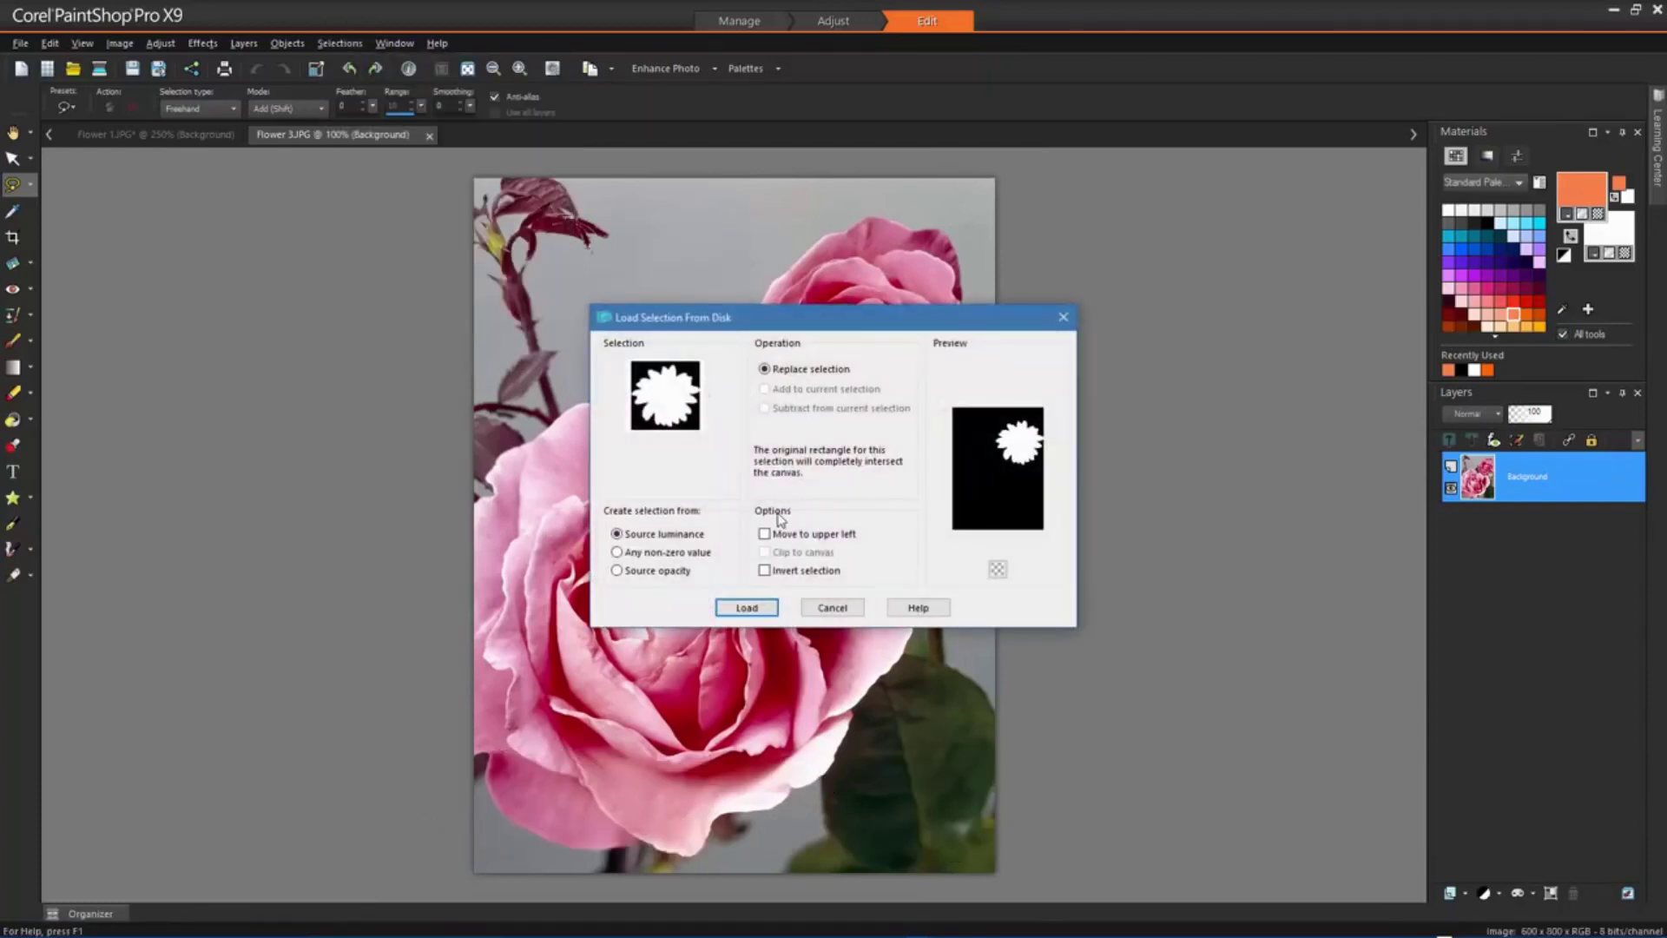
{"action": "left_click", "coordinate": [707, 398]}
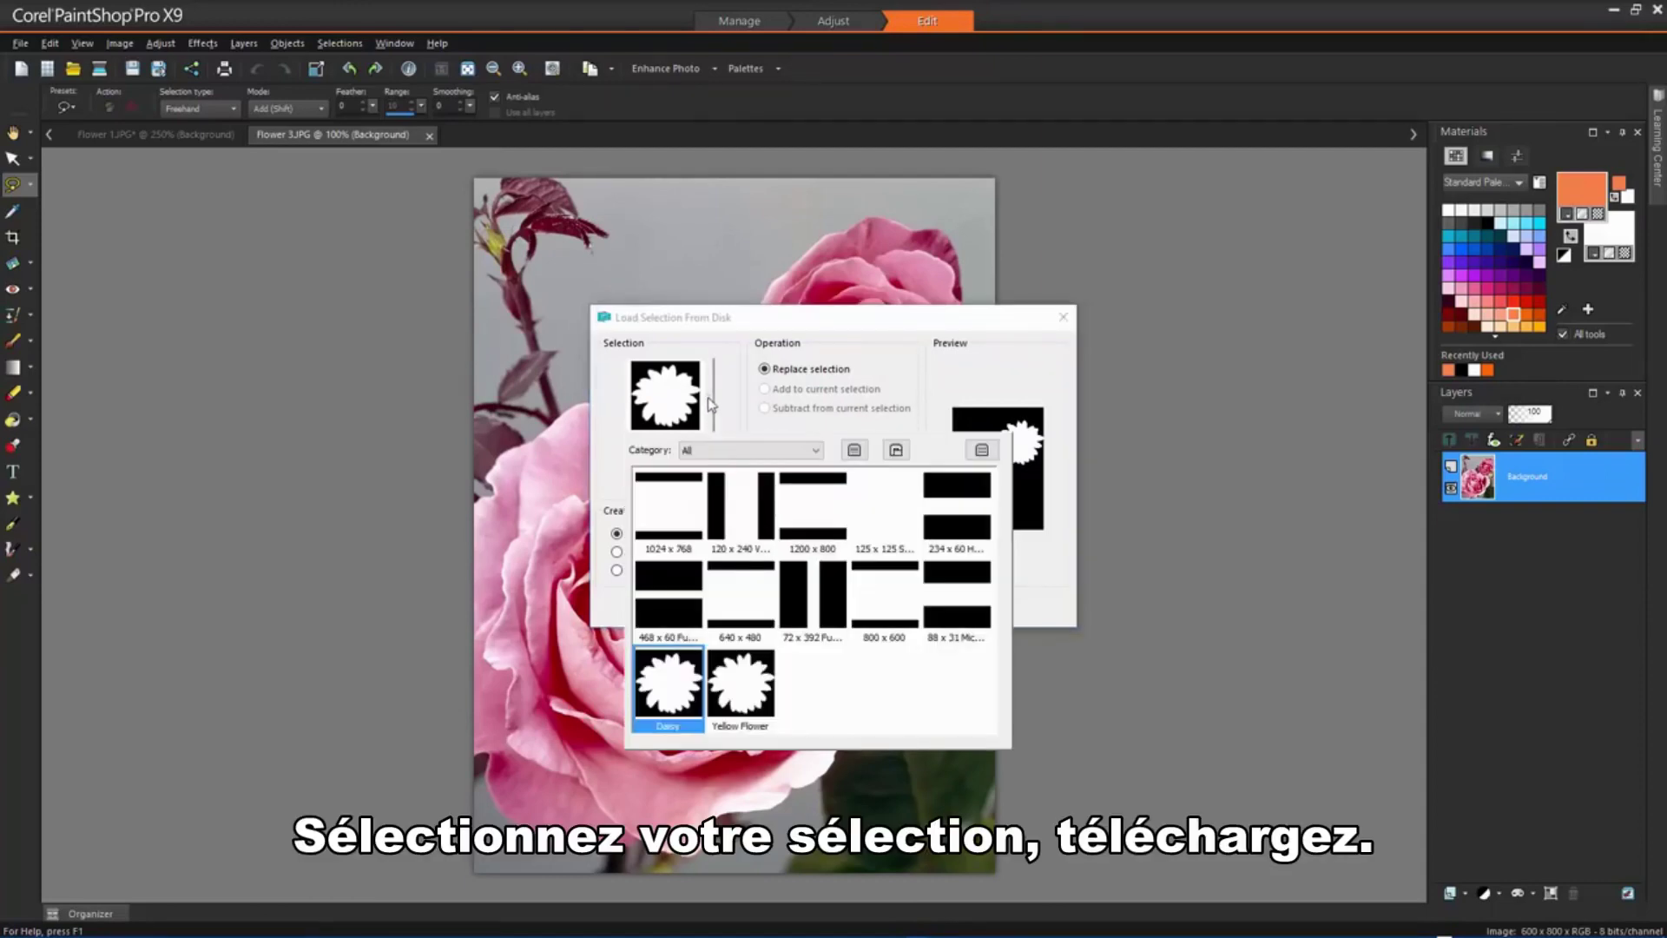
{"action": "left_click", "coordinate": [755, 675]}
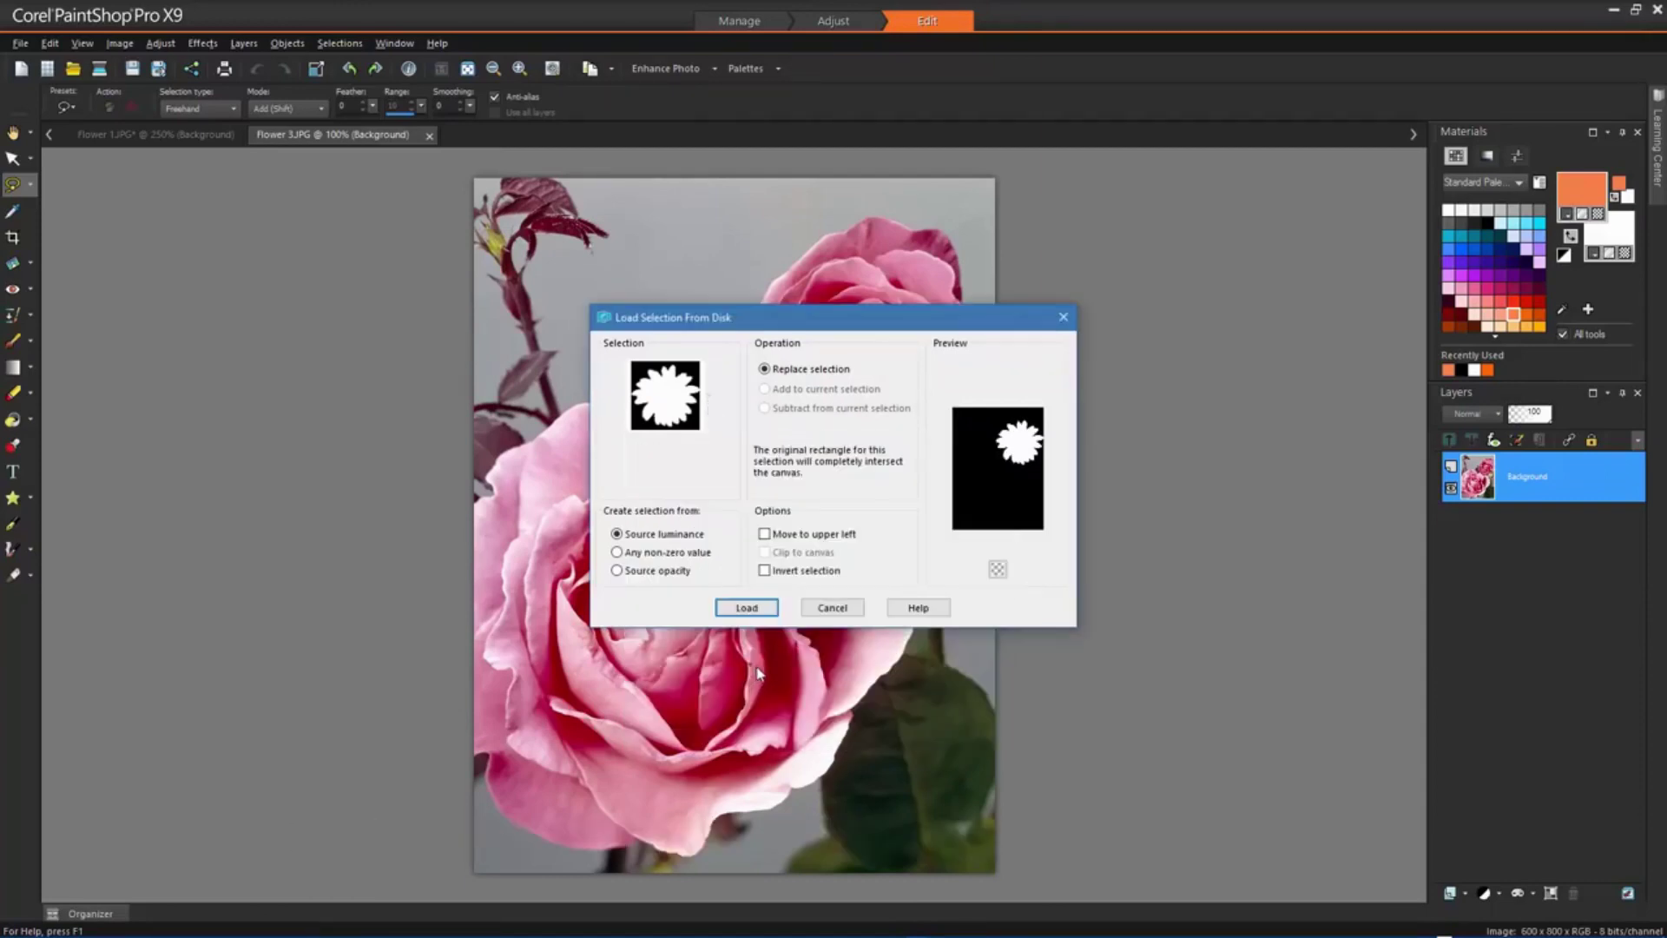
{"action": "left_click", "coordinate": [747, 608]}
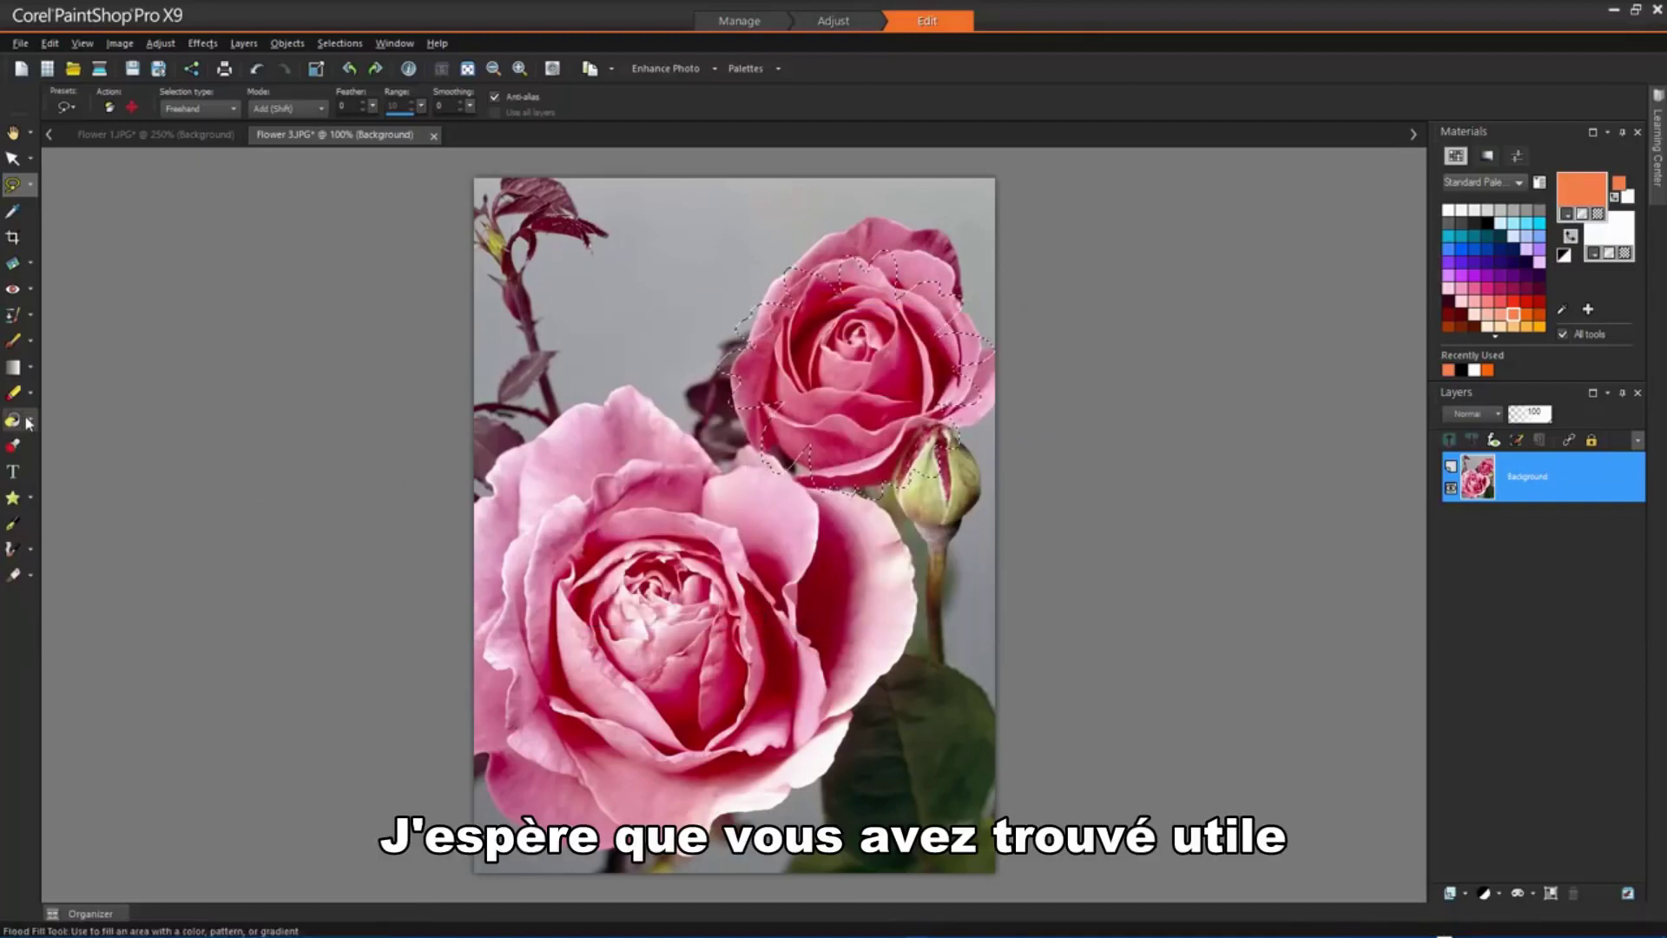
Paint the daisy-shaped selection over the upper rose solid orange with the Paint Brush, then open Help
{"action": "left_click", "coordinate": [13, 341]}
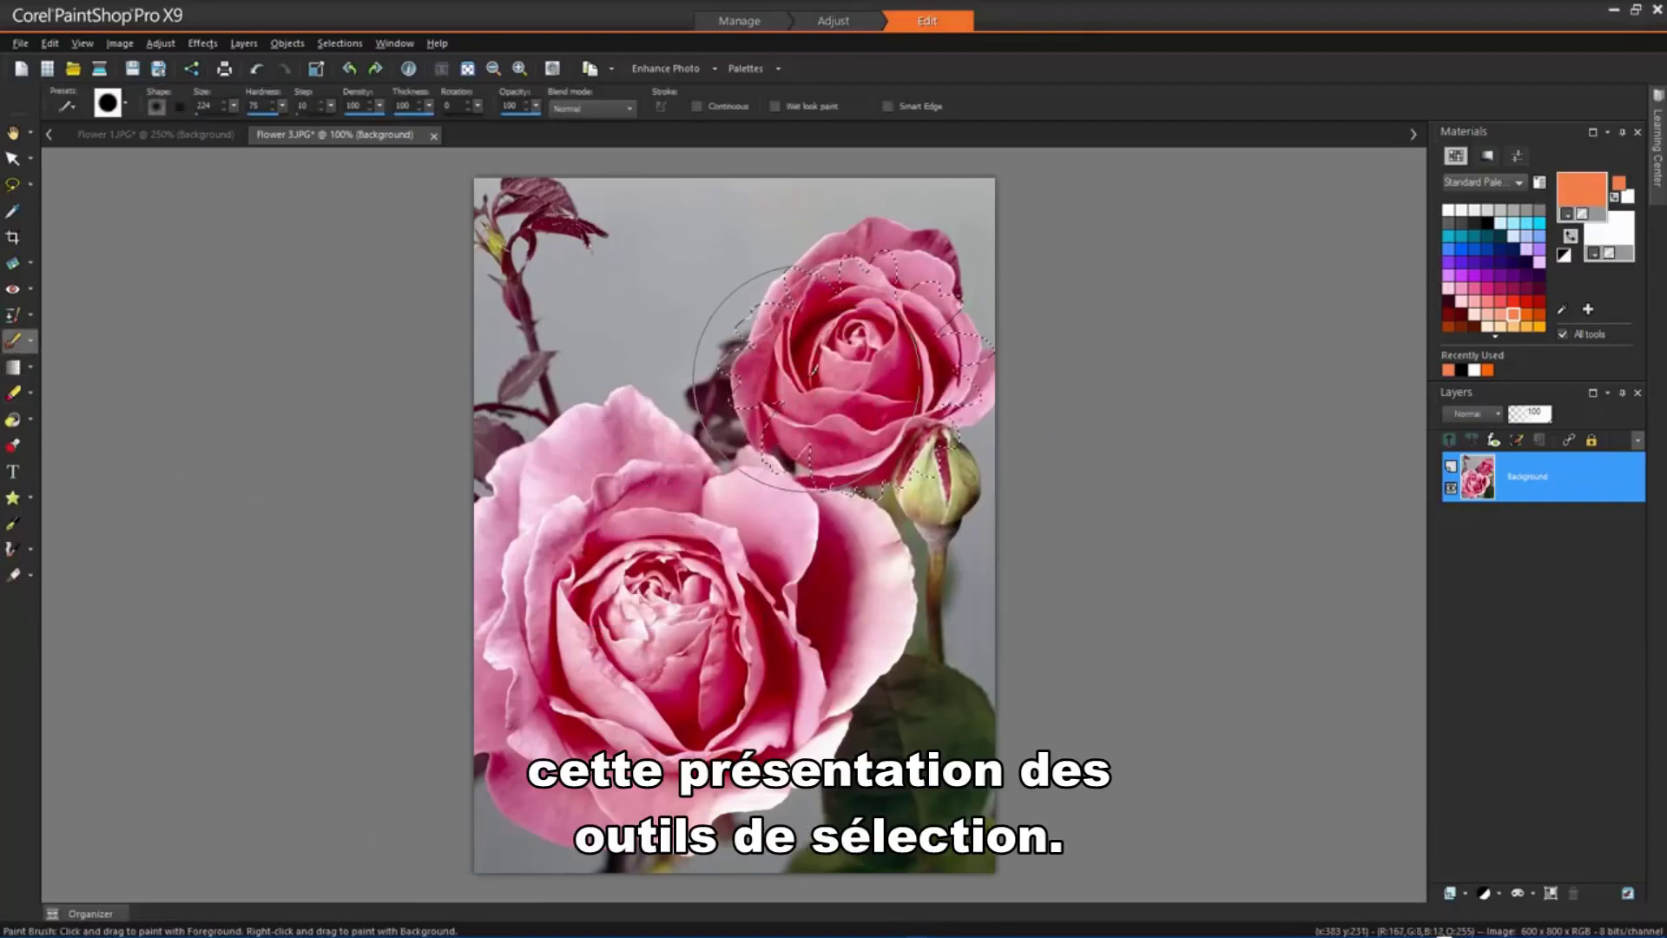
{"action": "mouse_move", "coordinate": [755, 365]}
{"action": "left_mouse_down"}
{"action": "mouse_move", "coordinate": [814, 343]}
{"action": "mouse_move", "coordinate": [842, 434]}
{"action": "mouse_move", "coordinate": [816, 486]}
{"action": "mouse_move", "coordinate": [738, 364]}
{"action": "left_mouse_up"}
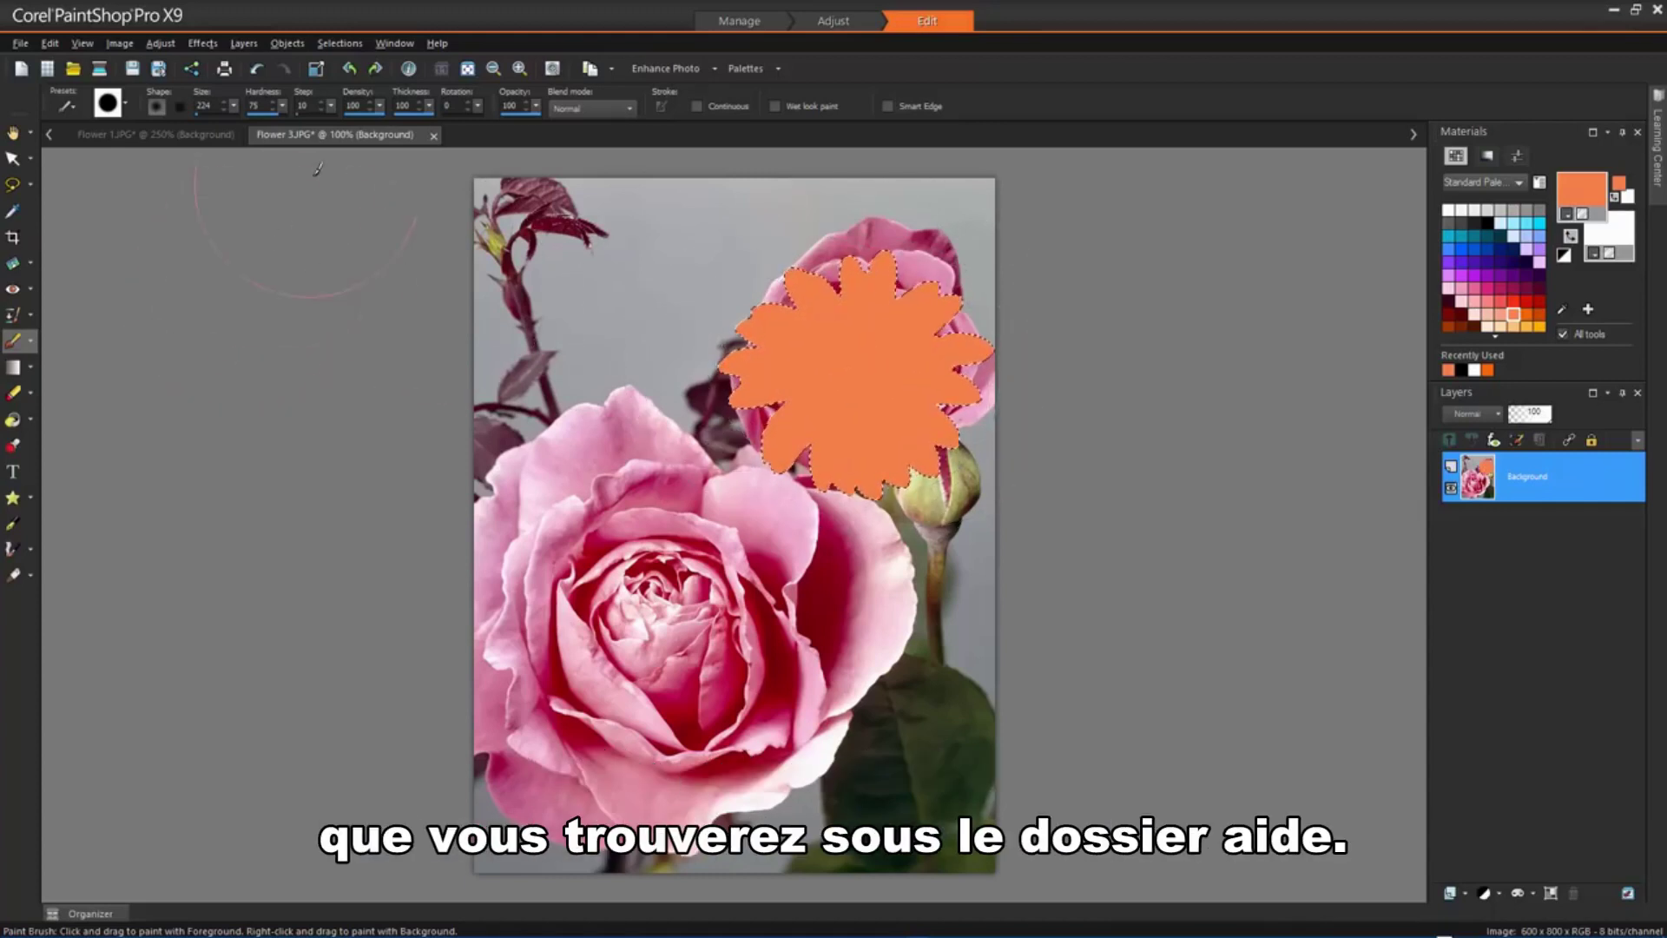
{"action": "left_click", "coordinate": [437, 43]}
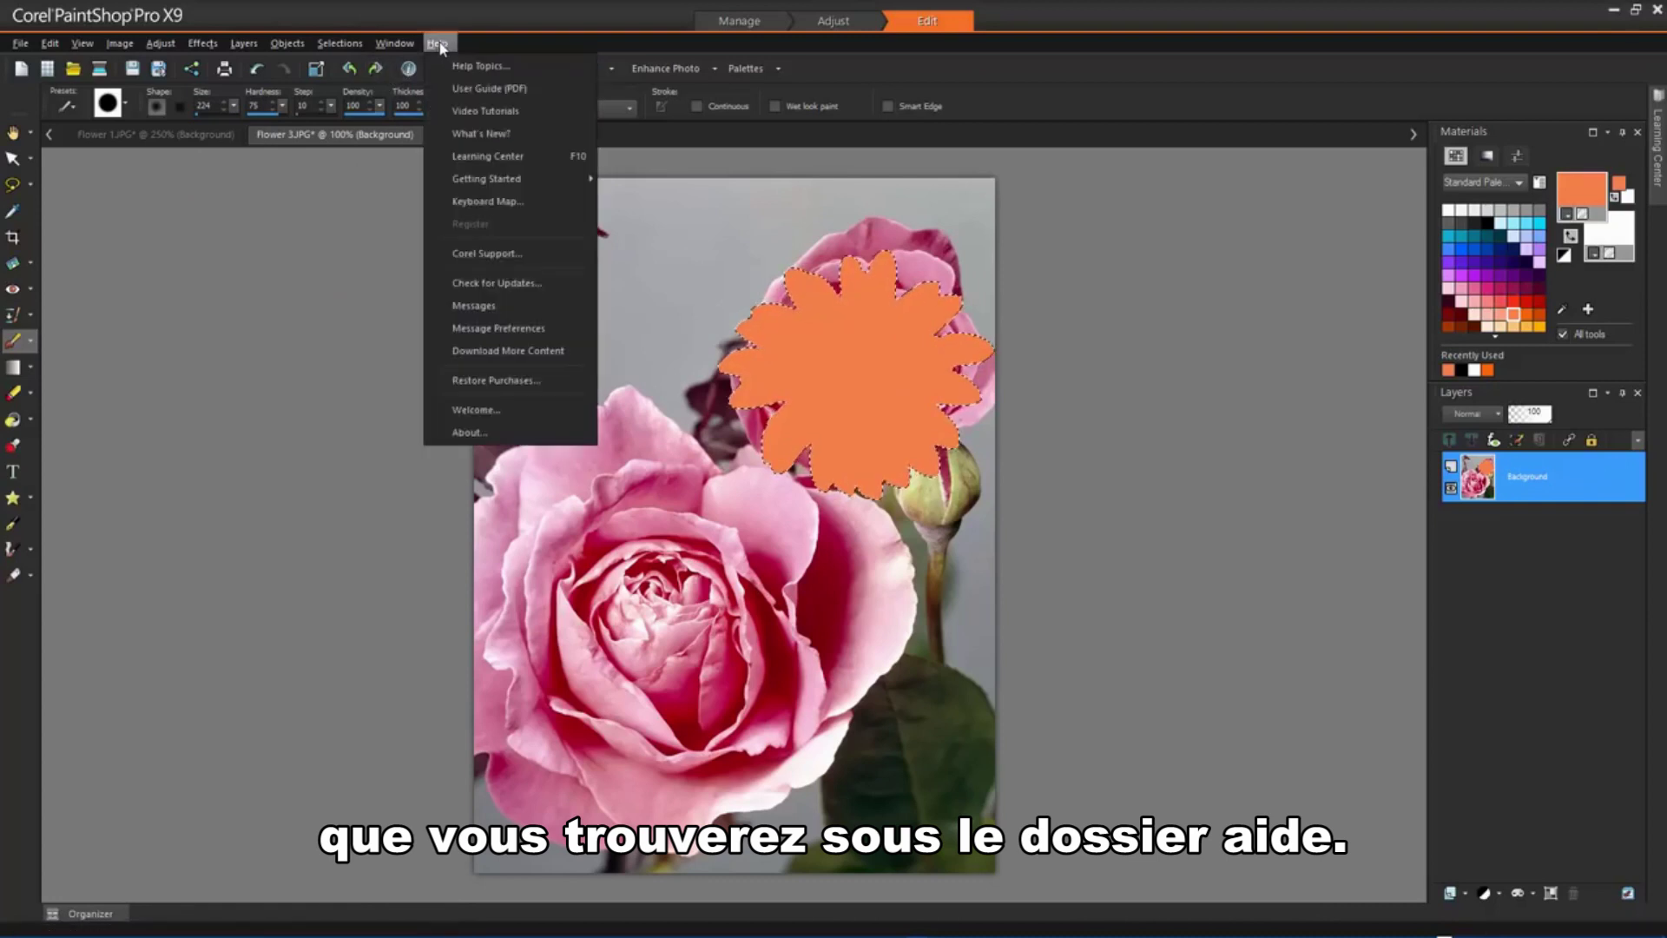